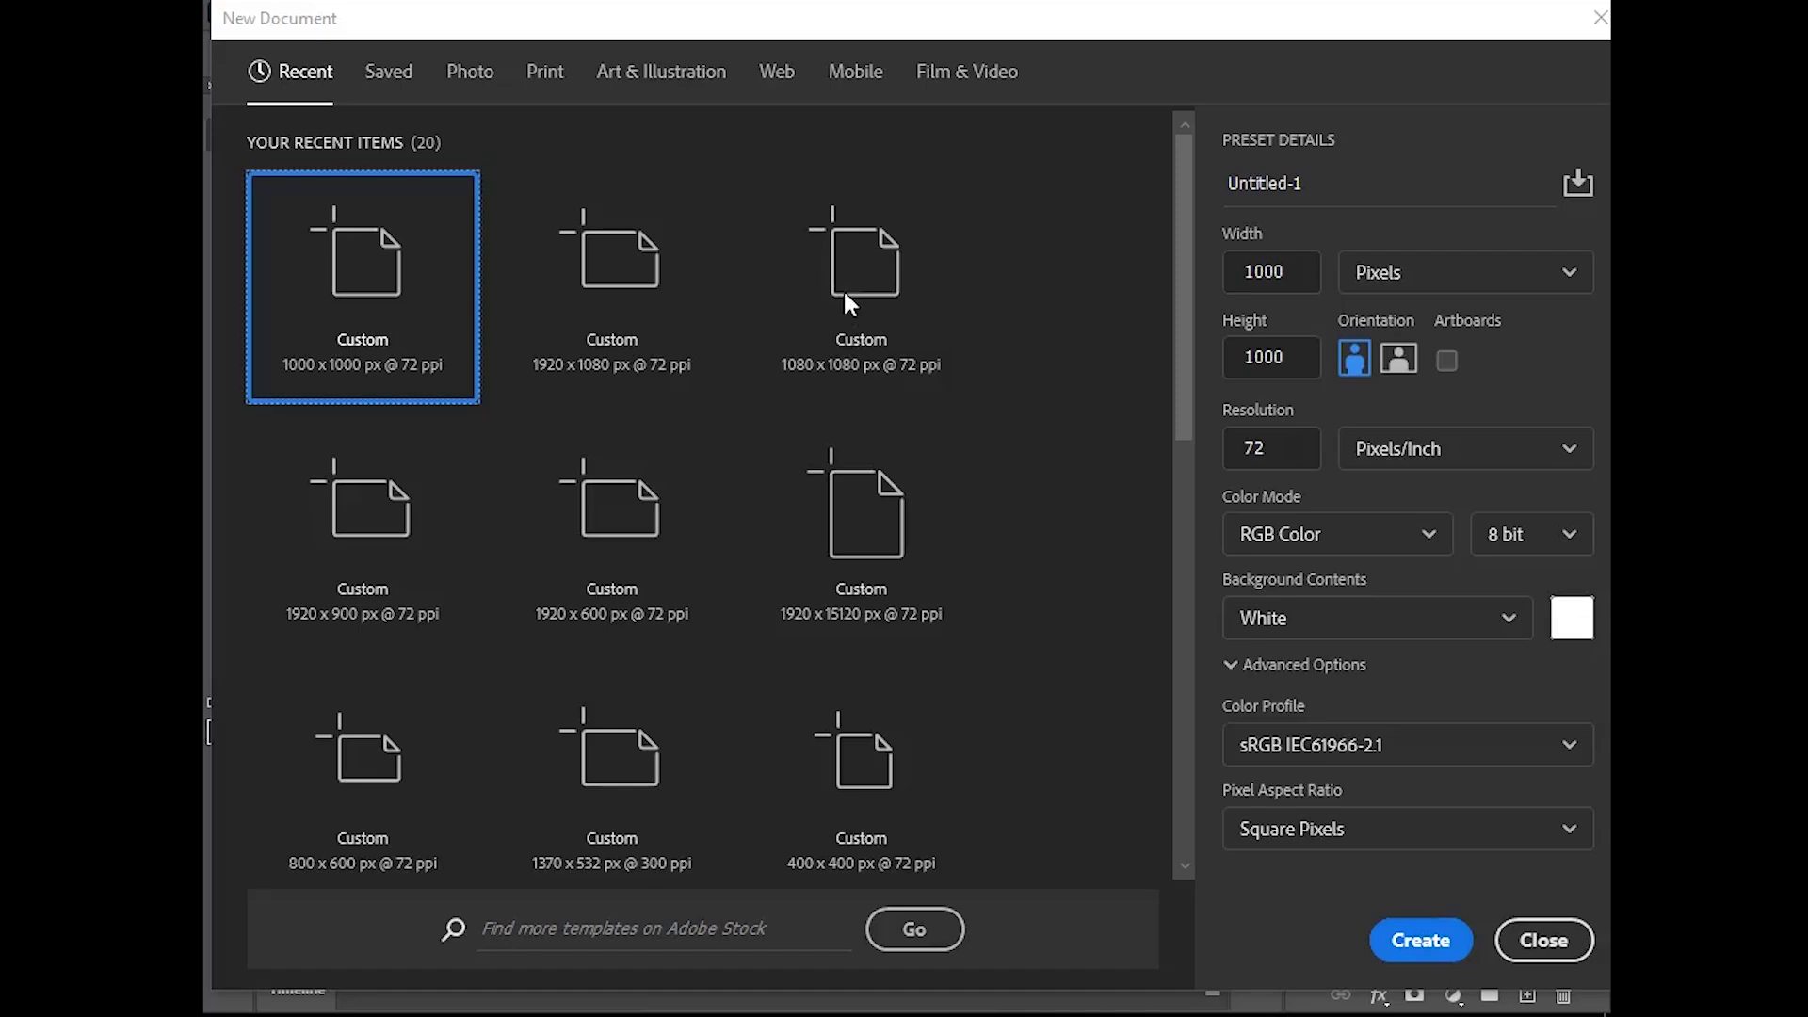
Create a new 1080 × 1080 px blank white document
left_click(1291, 272)
type("1080")
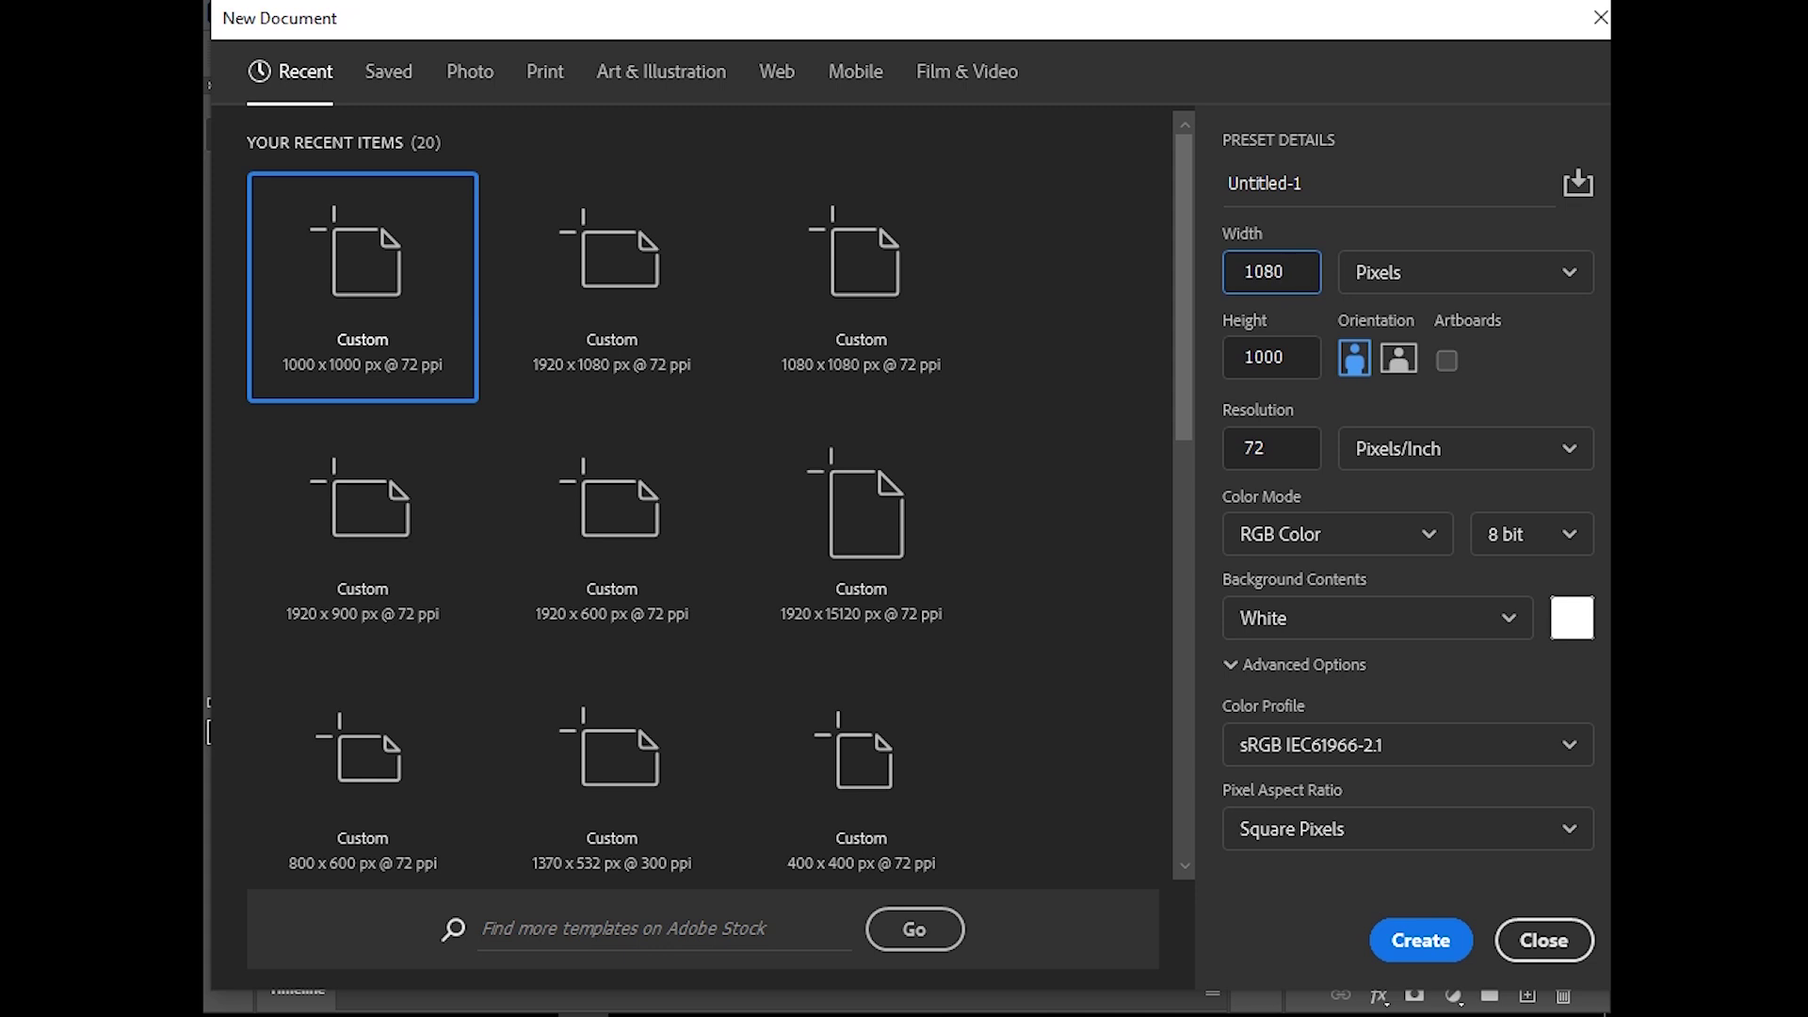
left_click(1294, 359)
type("1080")
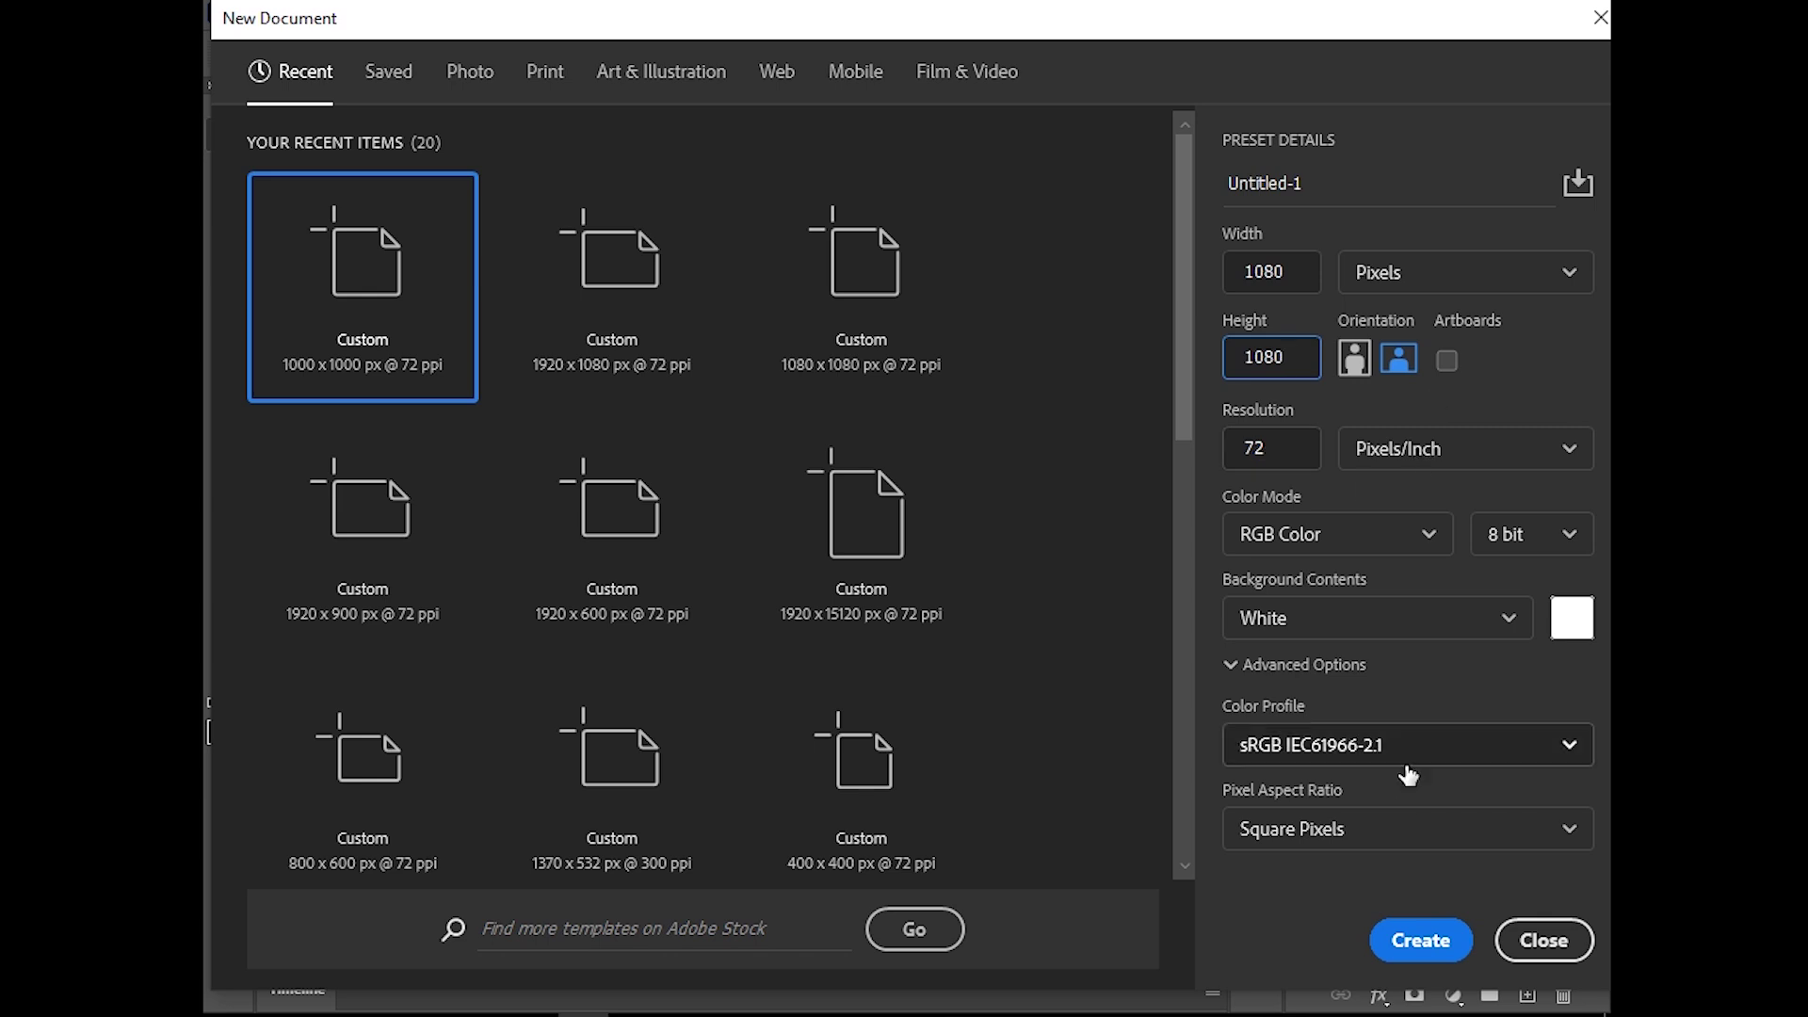
left_click(1417, 938)
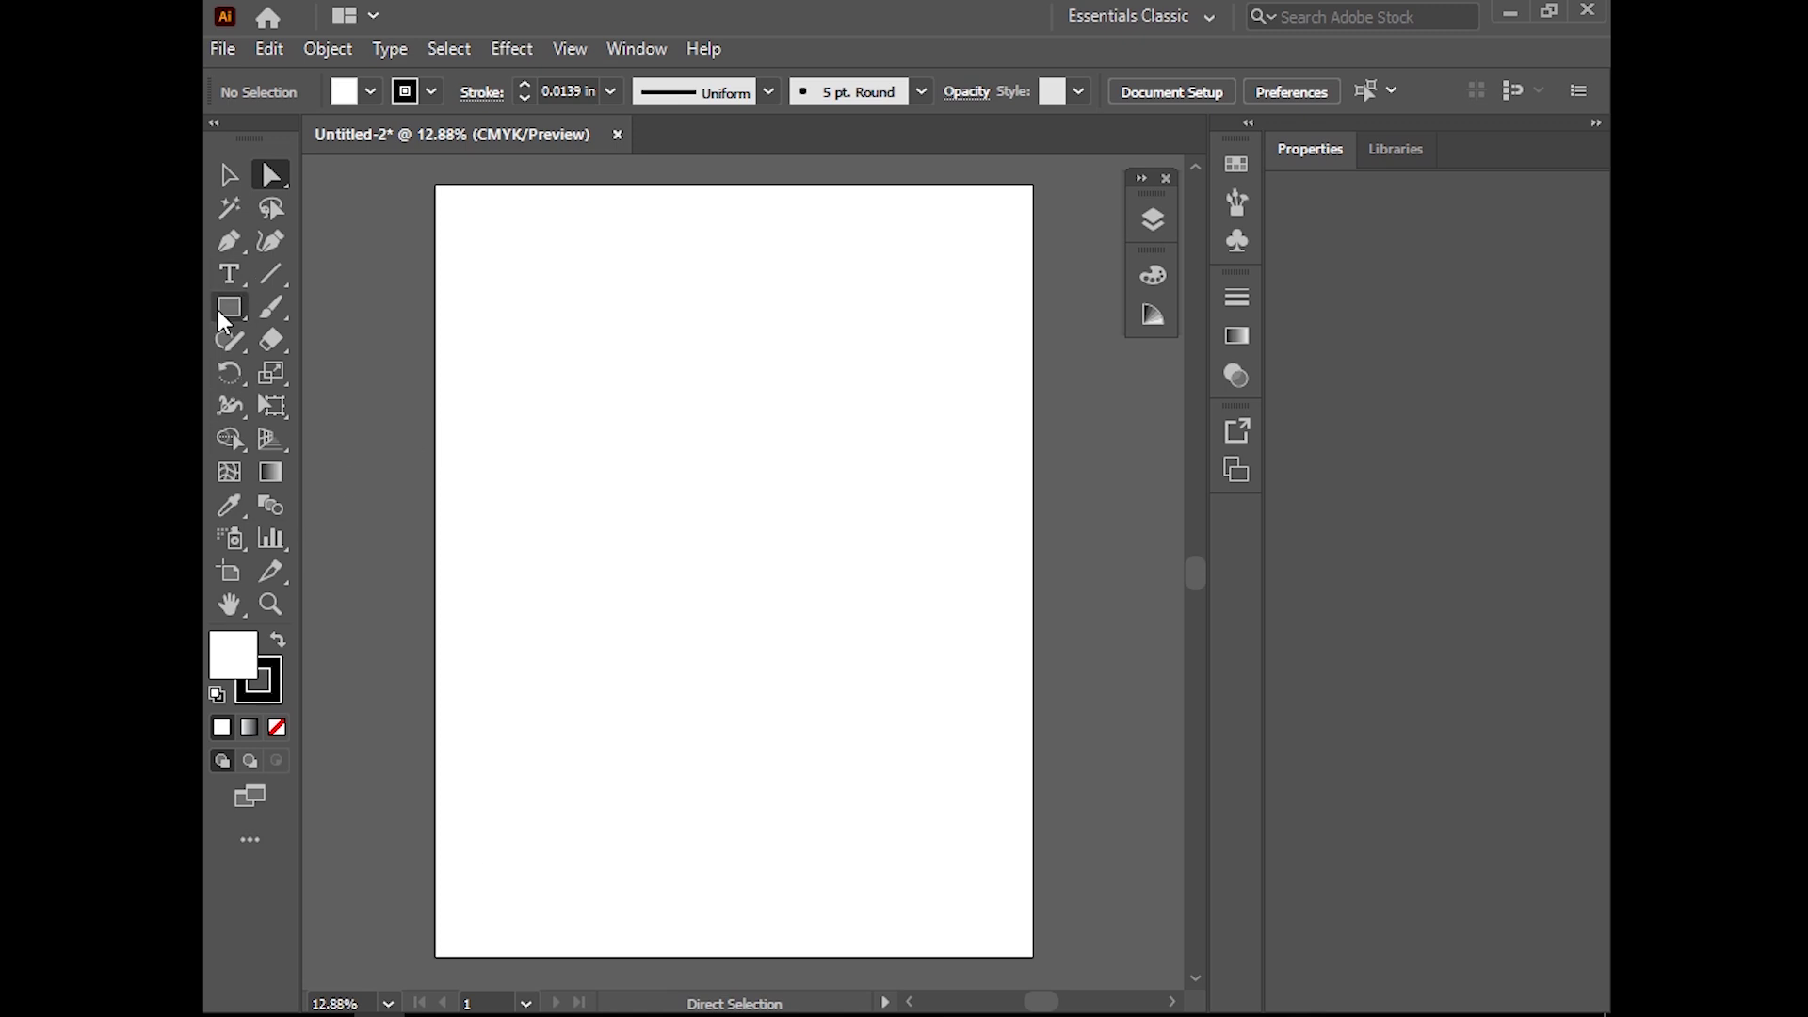
left_click(223, 312)
Draw a tall rectangle with a sweeping rounded top-left corner and slightly rounded top-right corner
left_click_drag(503, 332, 673, 745)
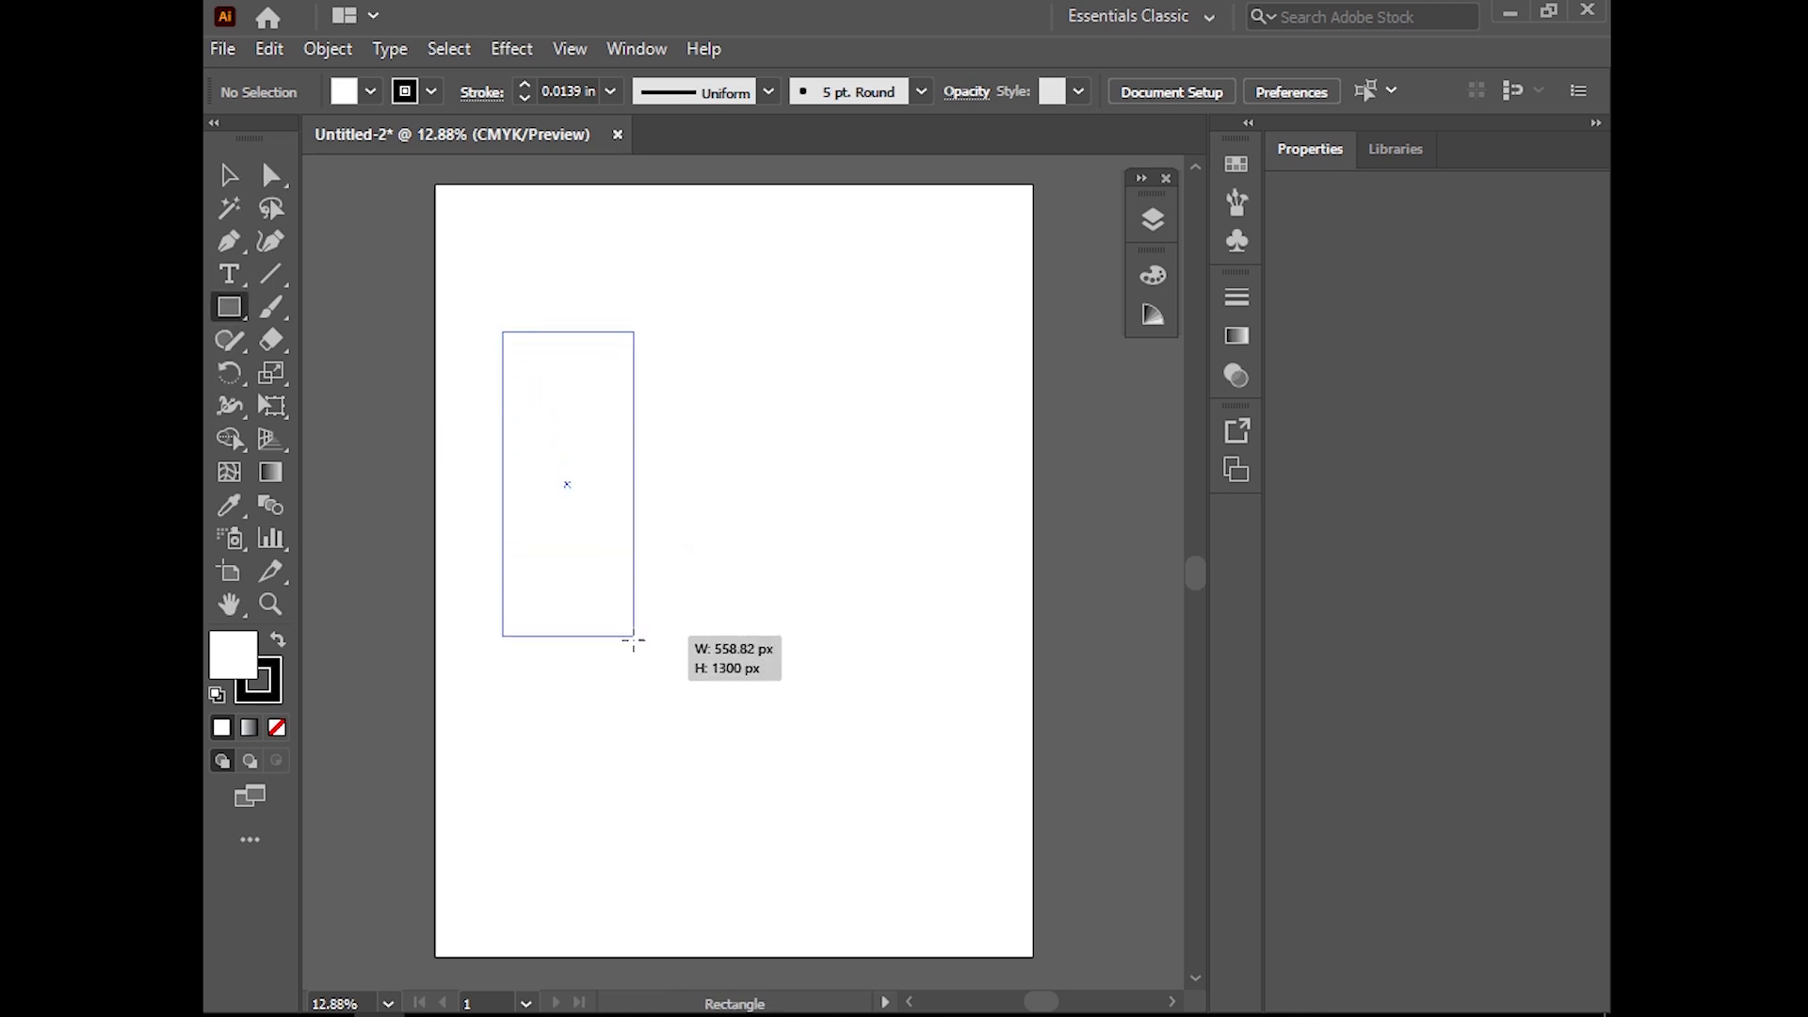
left_click_drag(674, 745, 693, 749)
left_click(271, 173)
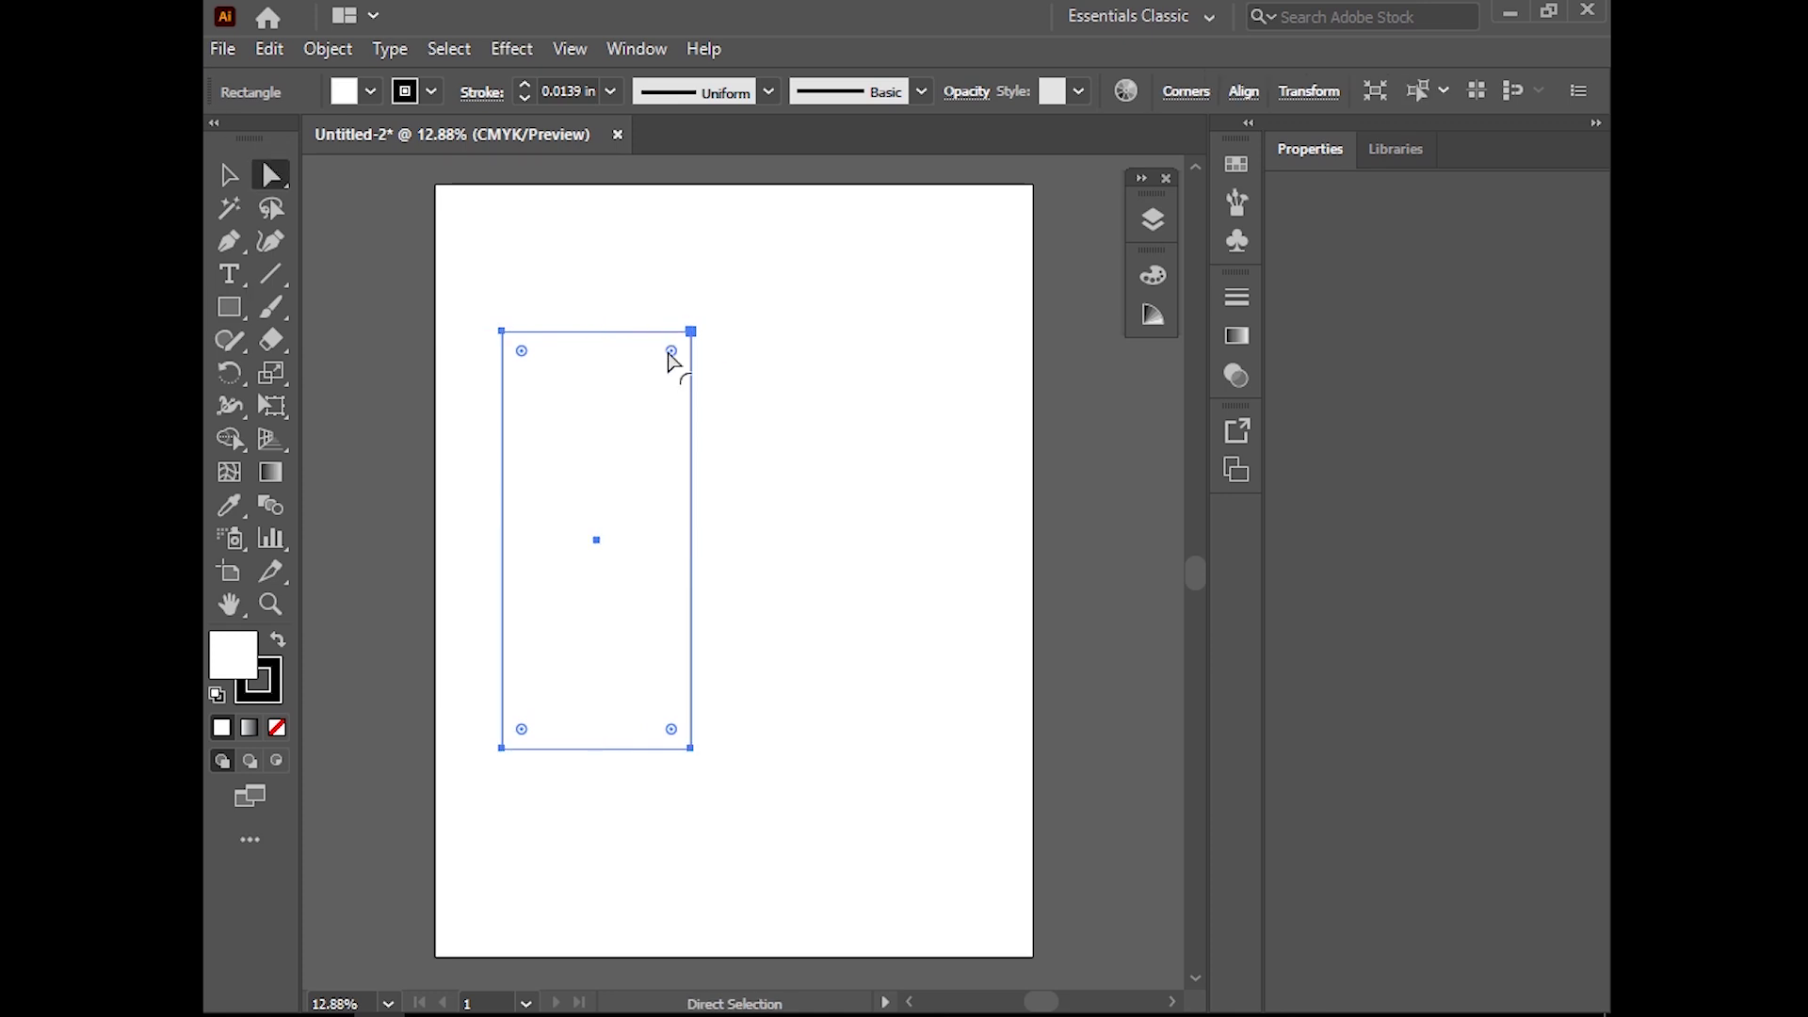
left_click_drag(671, 351, 641, 383)
left_click_drag(523, 355, 588, 592)
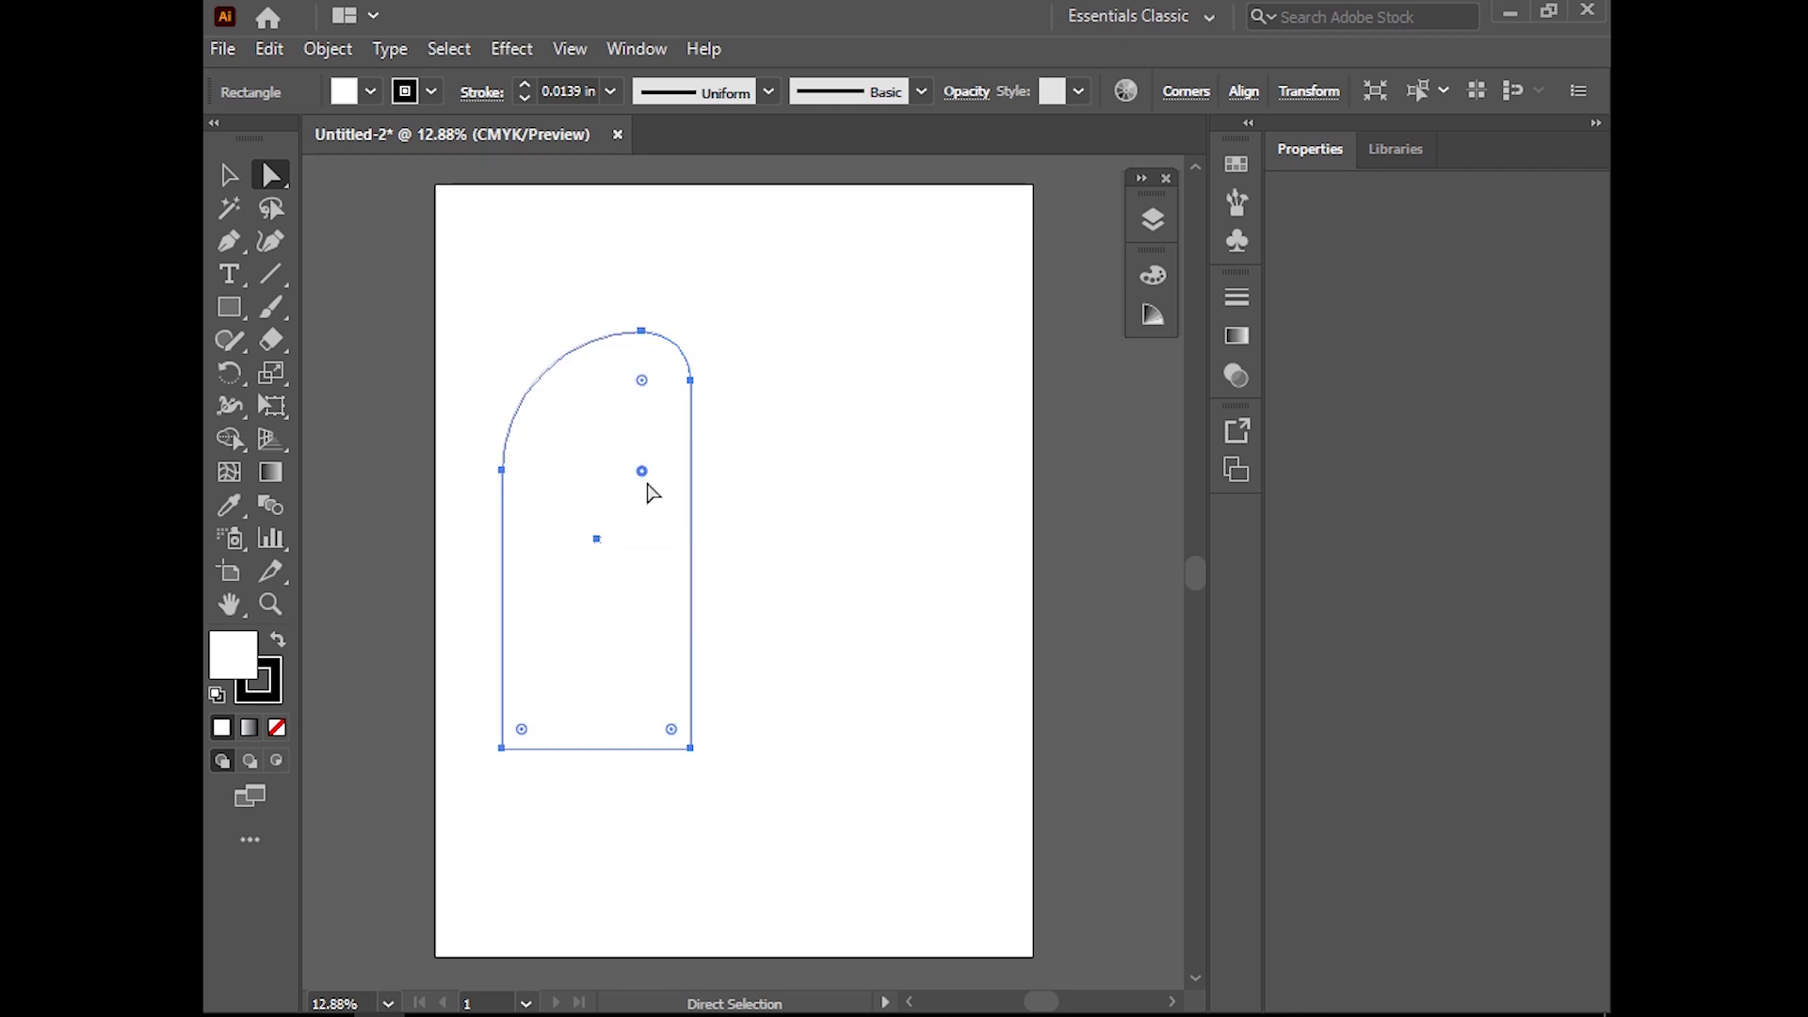
left_click_drag(646, 482, 627, 457)
left_click_drag(642, 380, 648, 373)
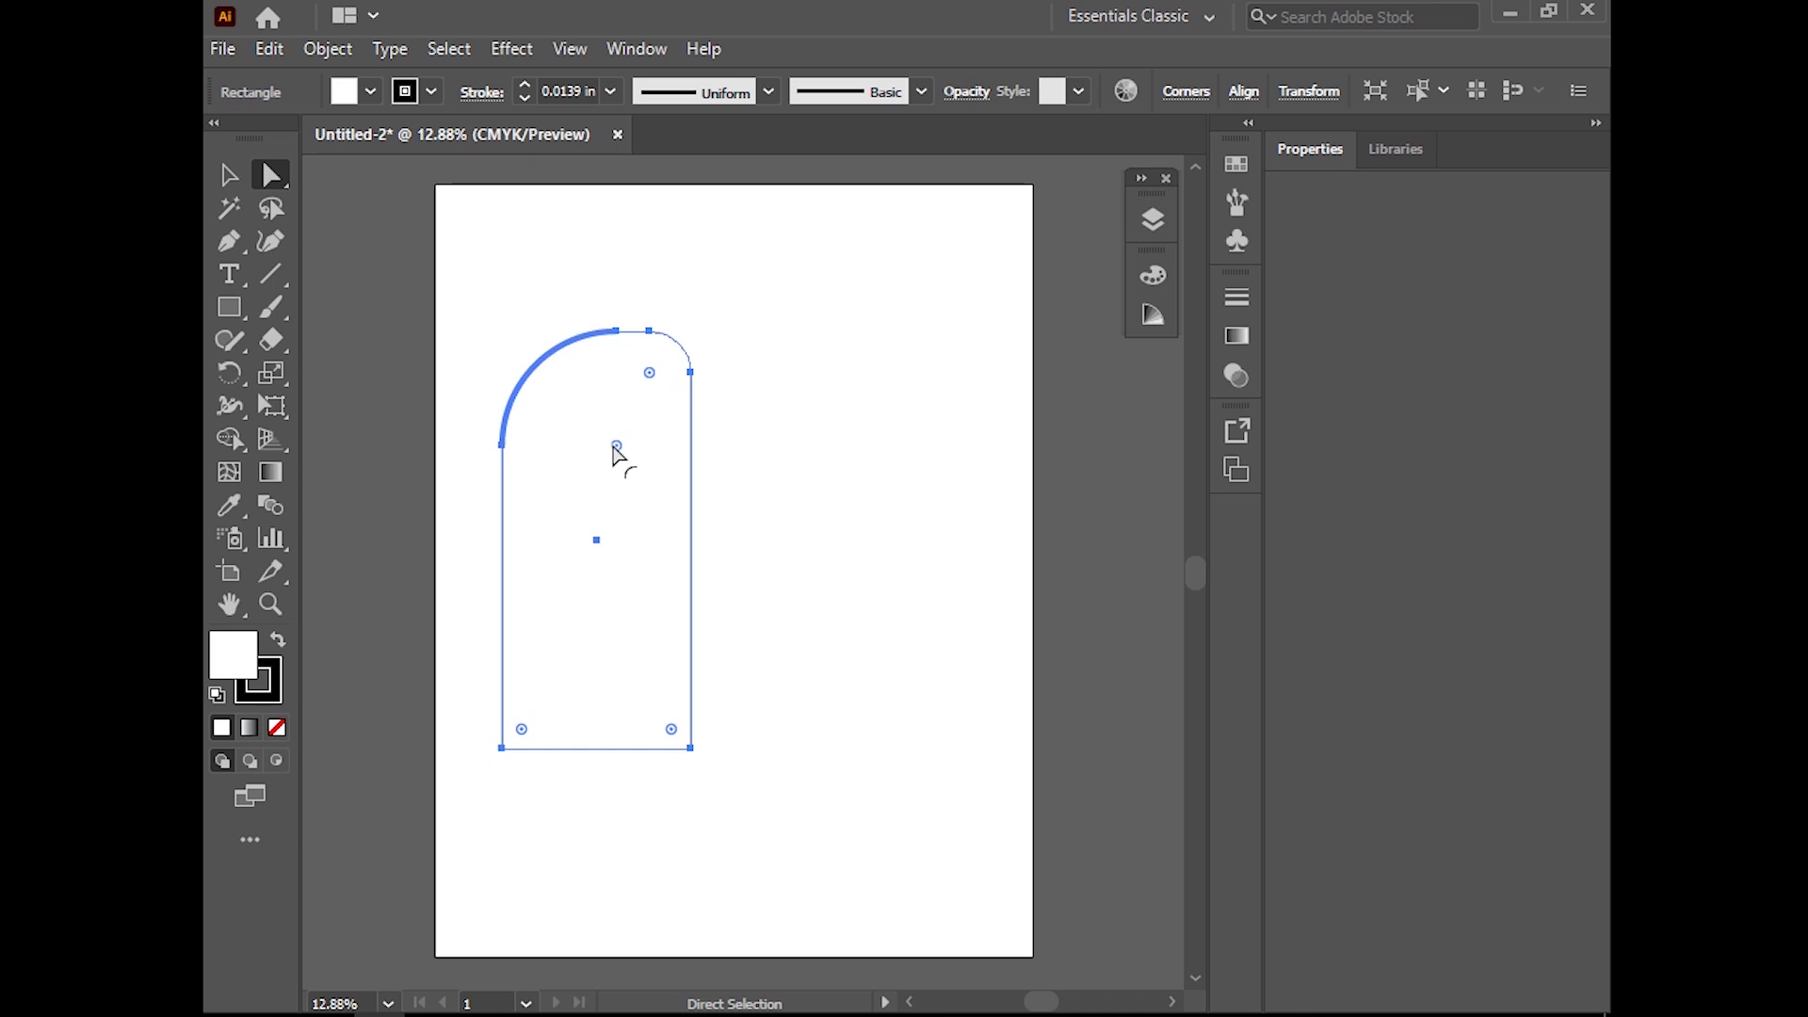
left_click_drag(617, 450, 640, 469)
left_click(711, 496)
left_click(637, 558)
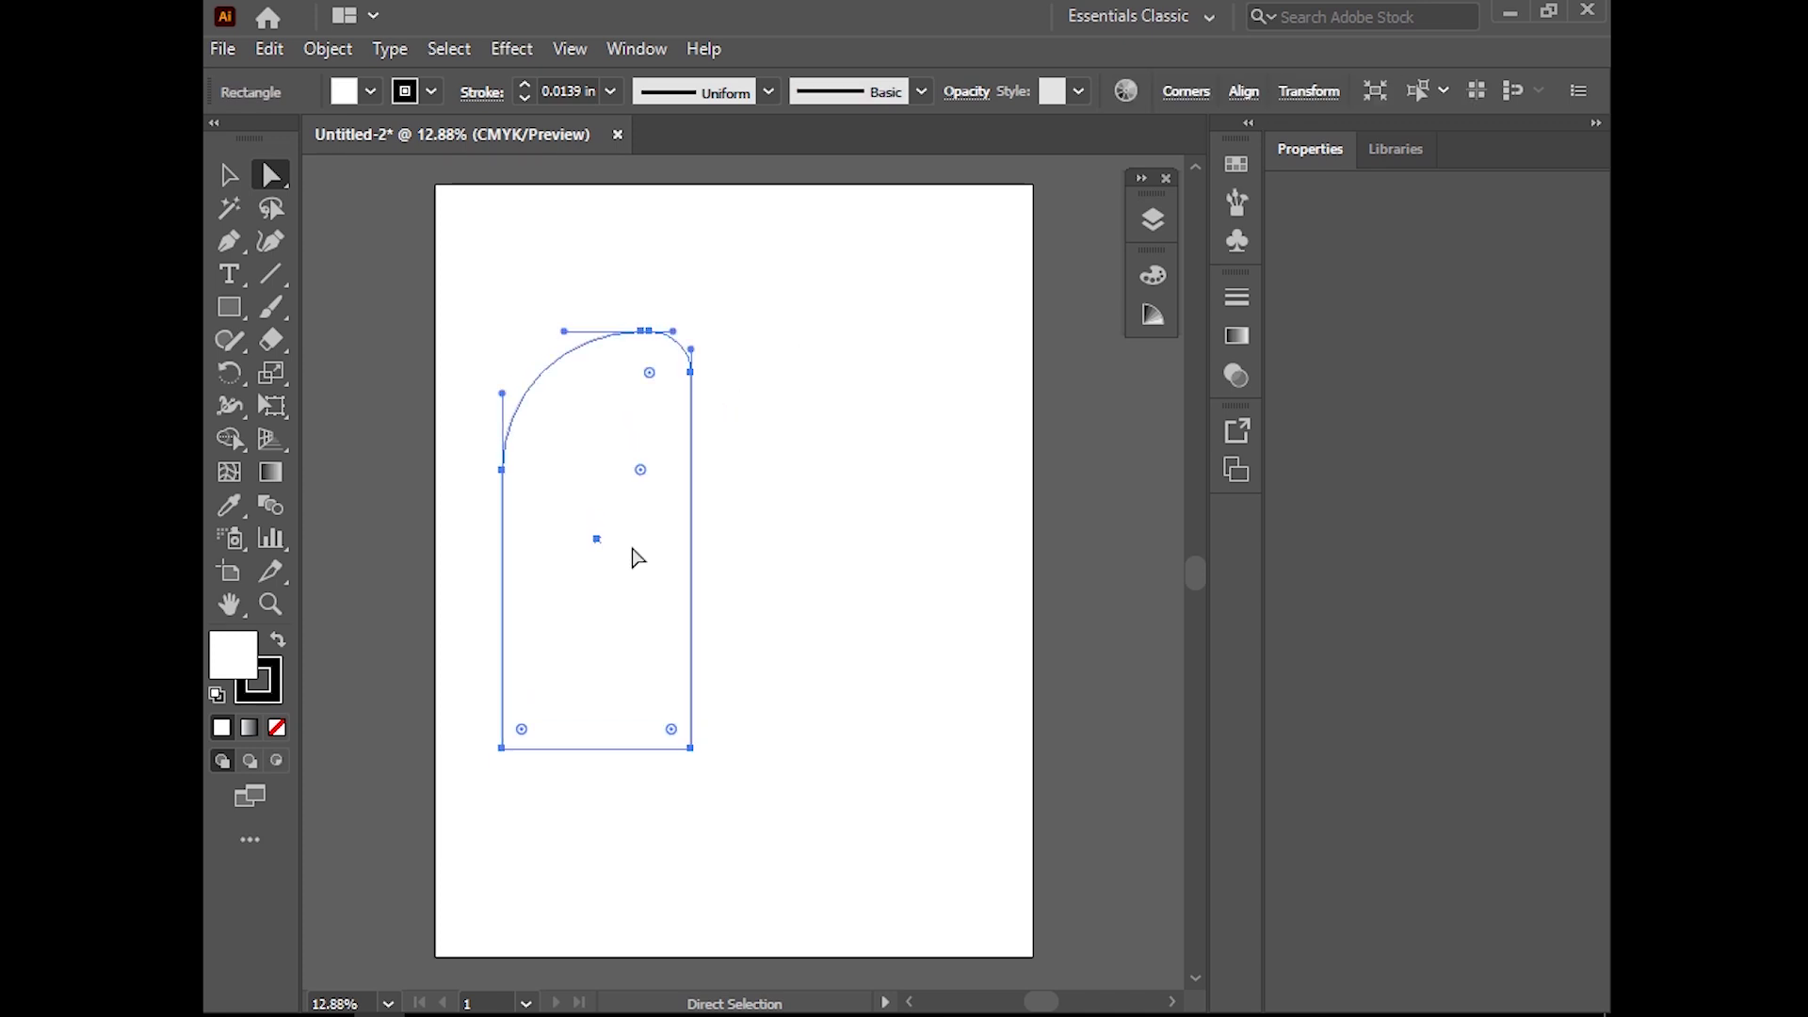
Give the shape a purple fill with no stroke and move it to the artboard's left
left_click(369, 90)
left_click(469, 156)
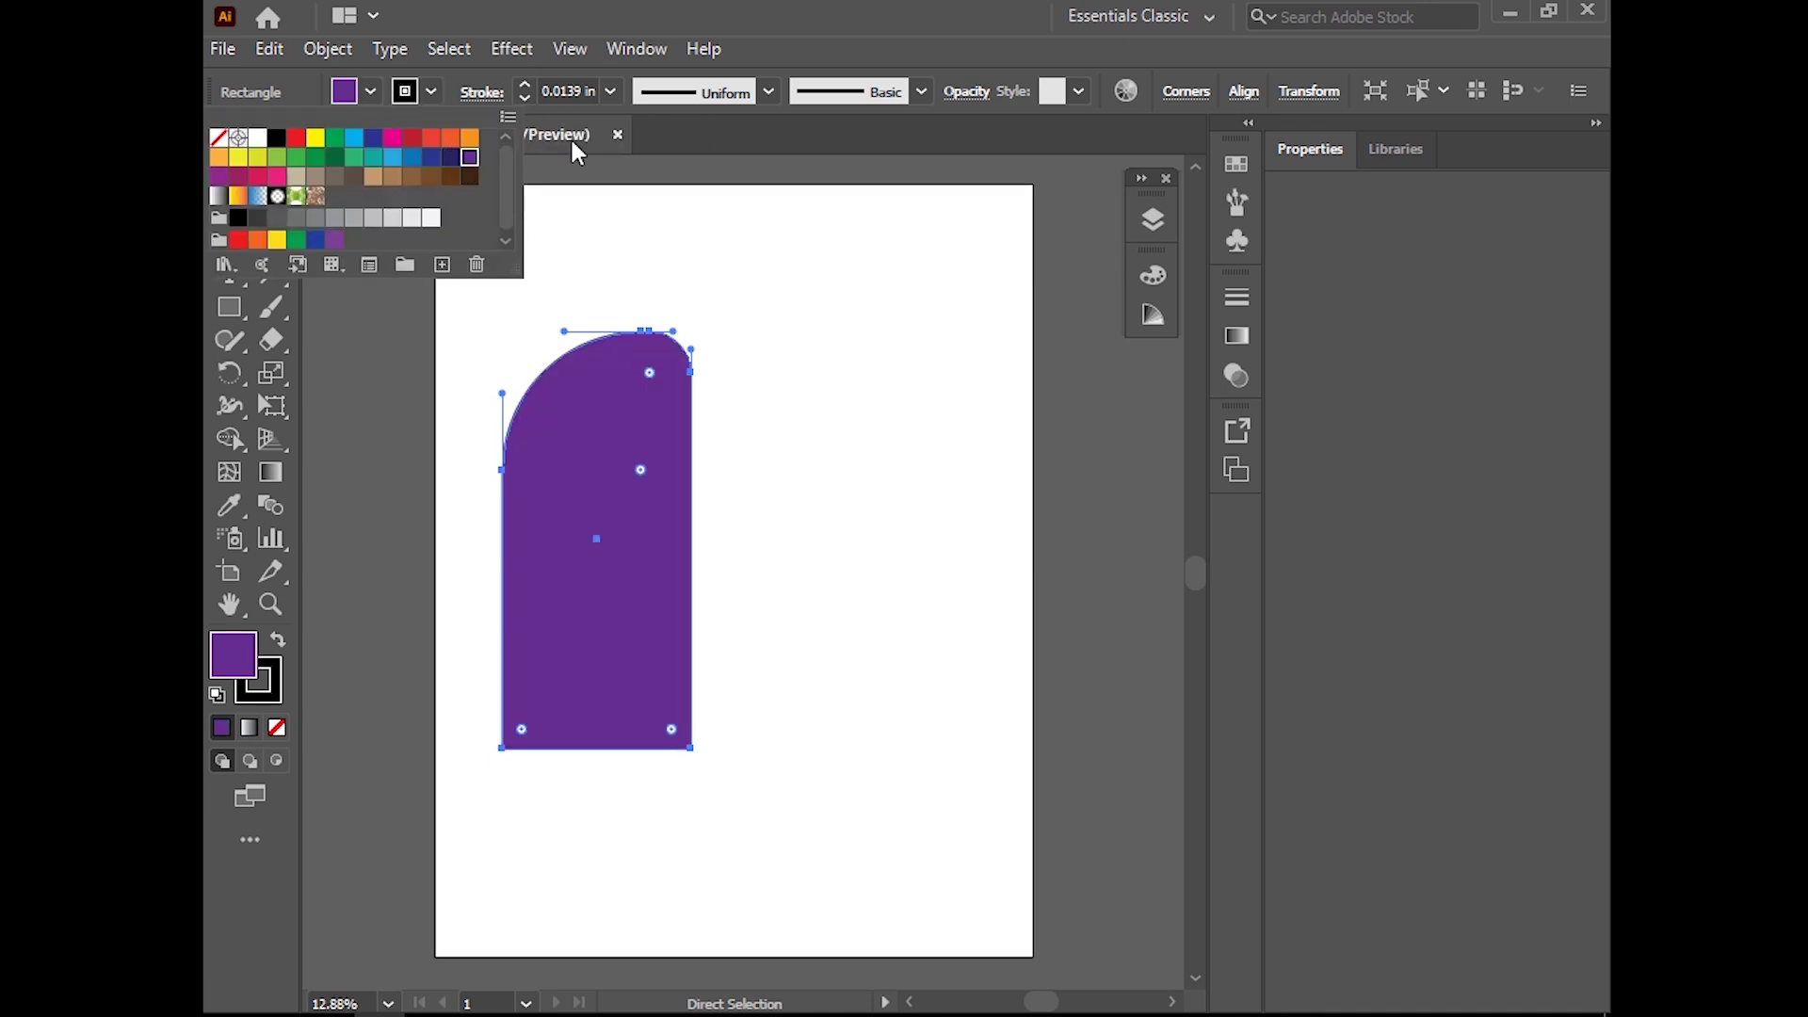
left_click(228, 177)
left_click(469, 157)
left_click(430, 91)
left_click(220, 139)
left_click(610, 201)
left_click_drag(633, 628, 608, 628)
left_click(747, 630)
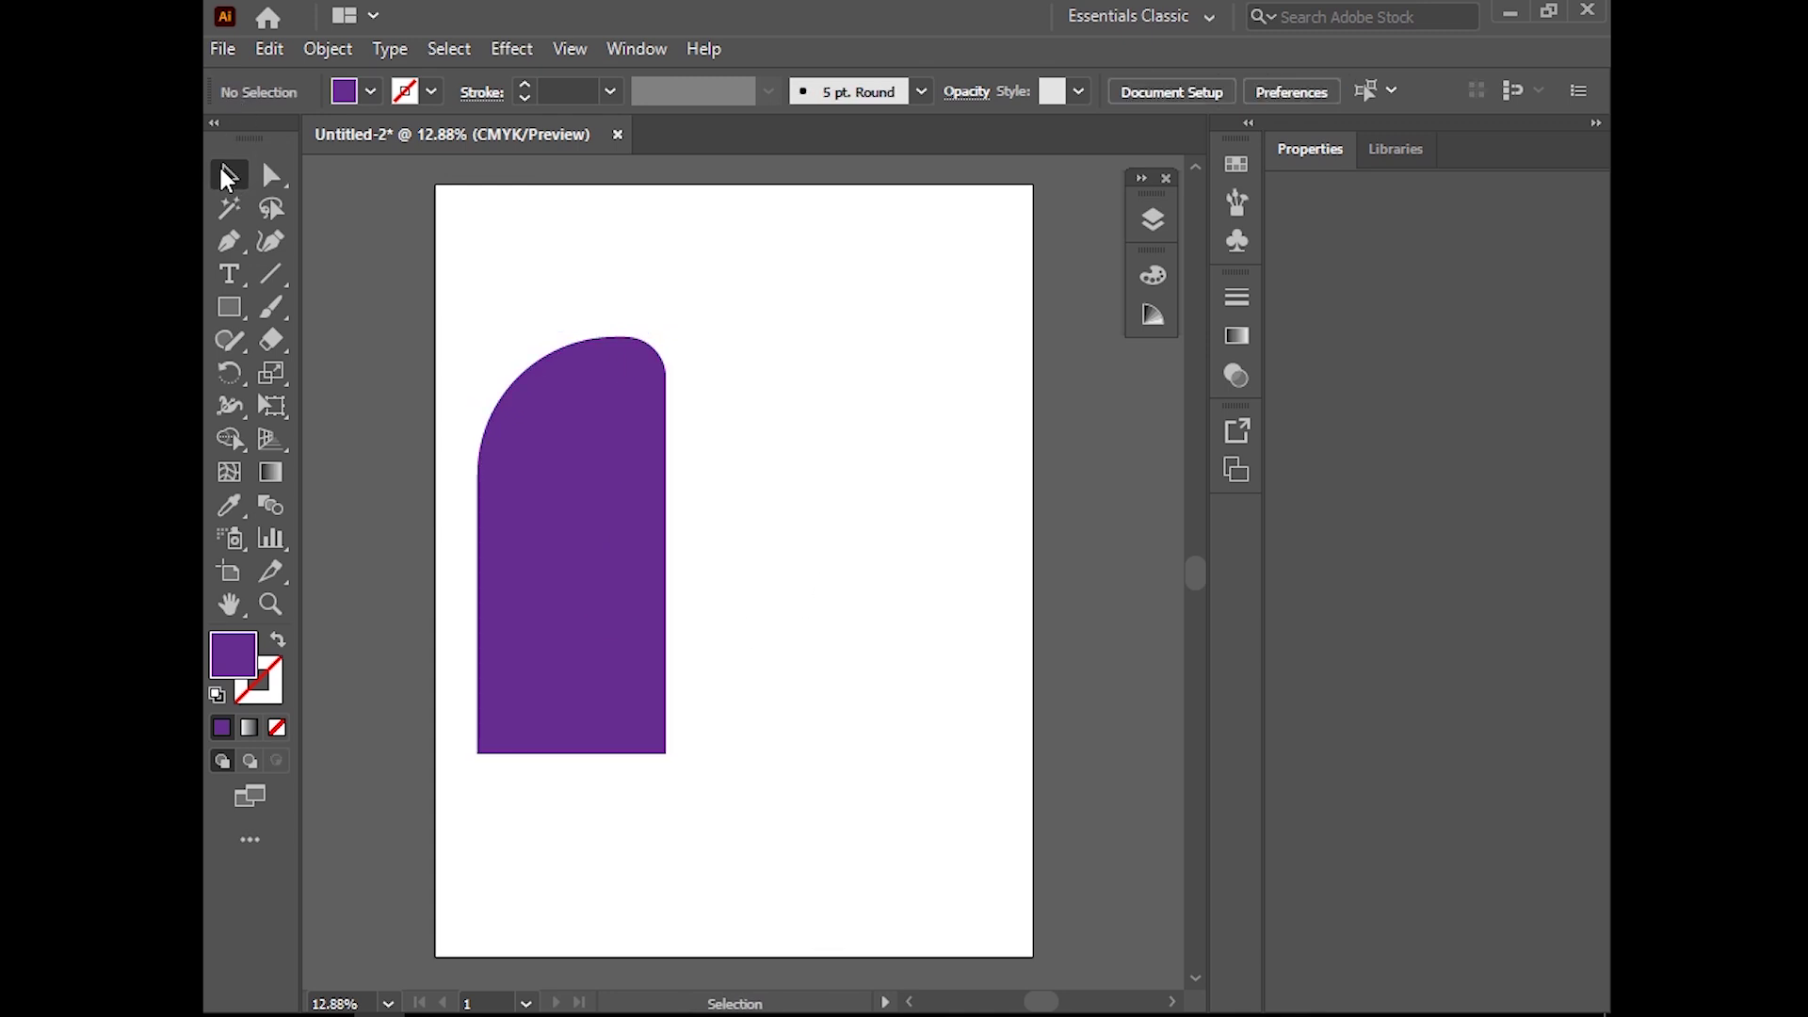
left_click(229, 307)
Draw a second tall rectangle and round both top corners into a full arch
mouse_move(753, 337)
left_mouse_down()
mouse_move(815, 438)
mouse_move(936, 757)
left_mouse_up()
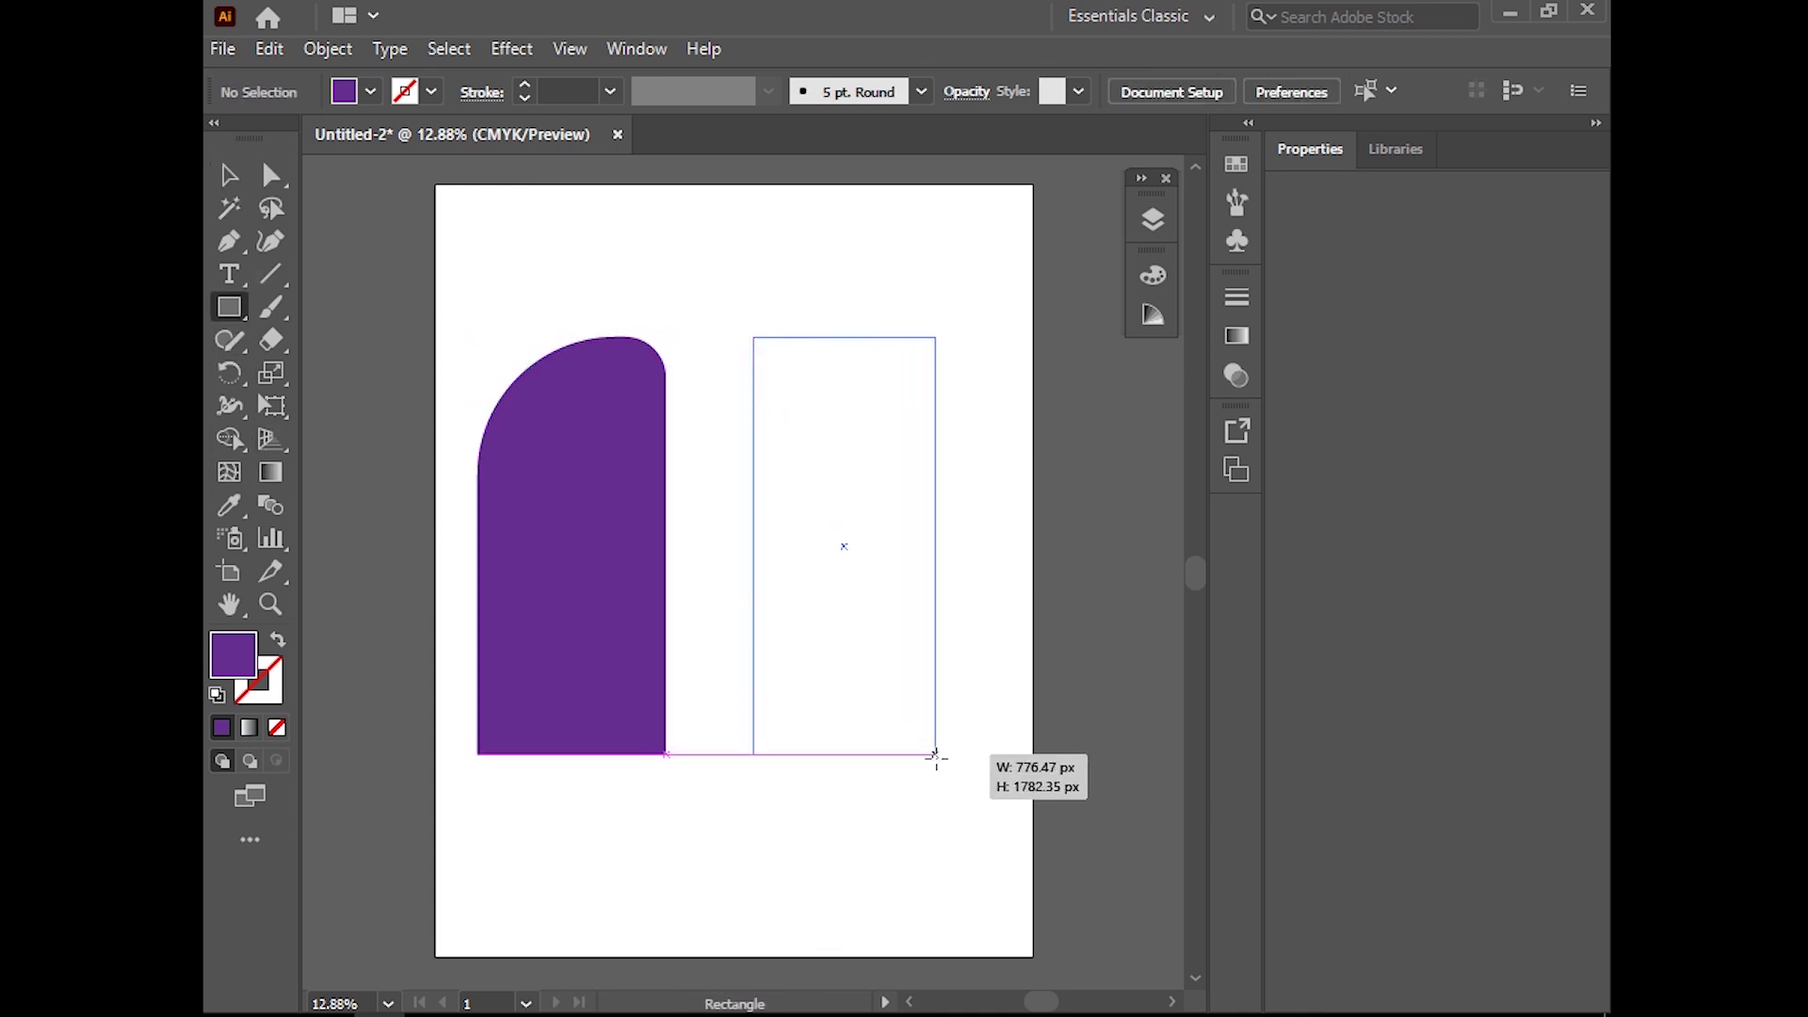
left_click_drag(936, 756, 936, 756)
key("a")
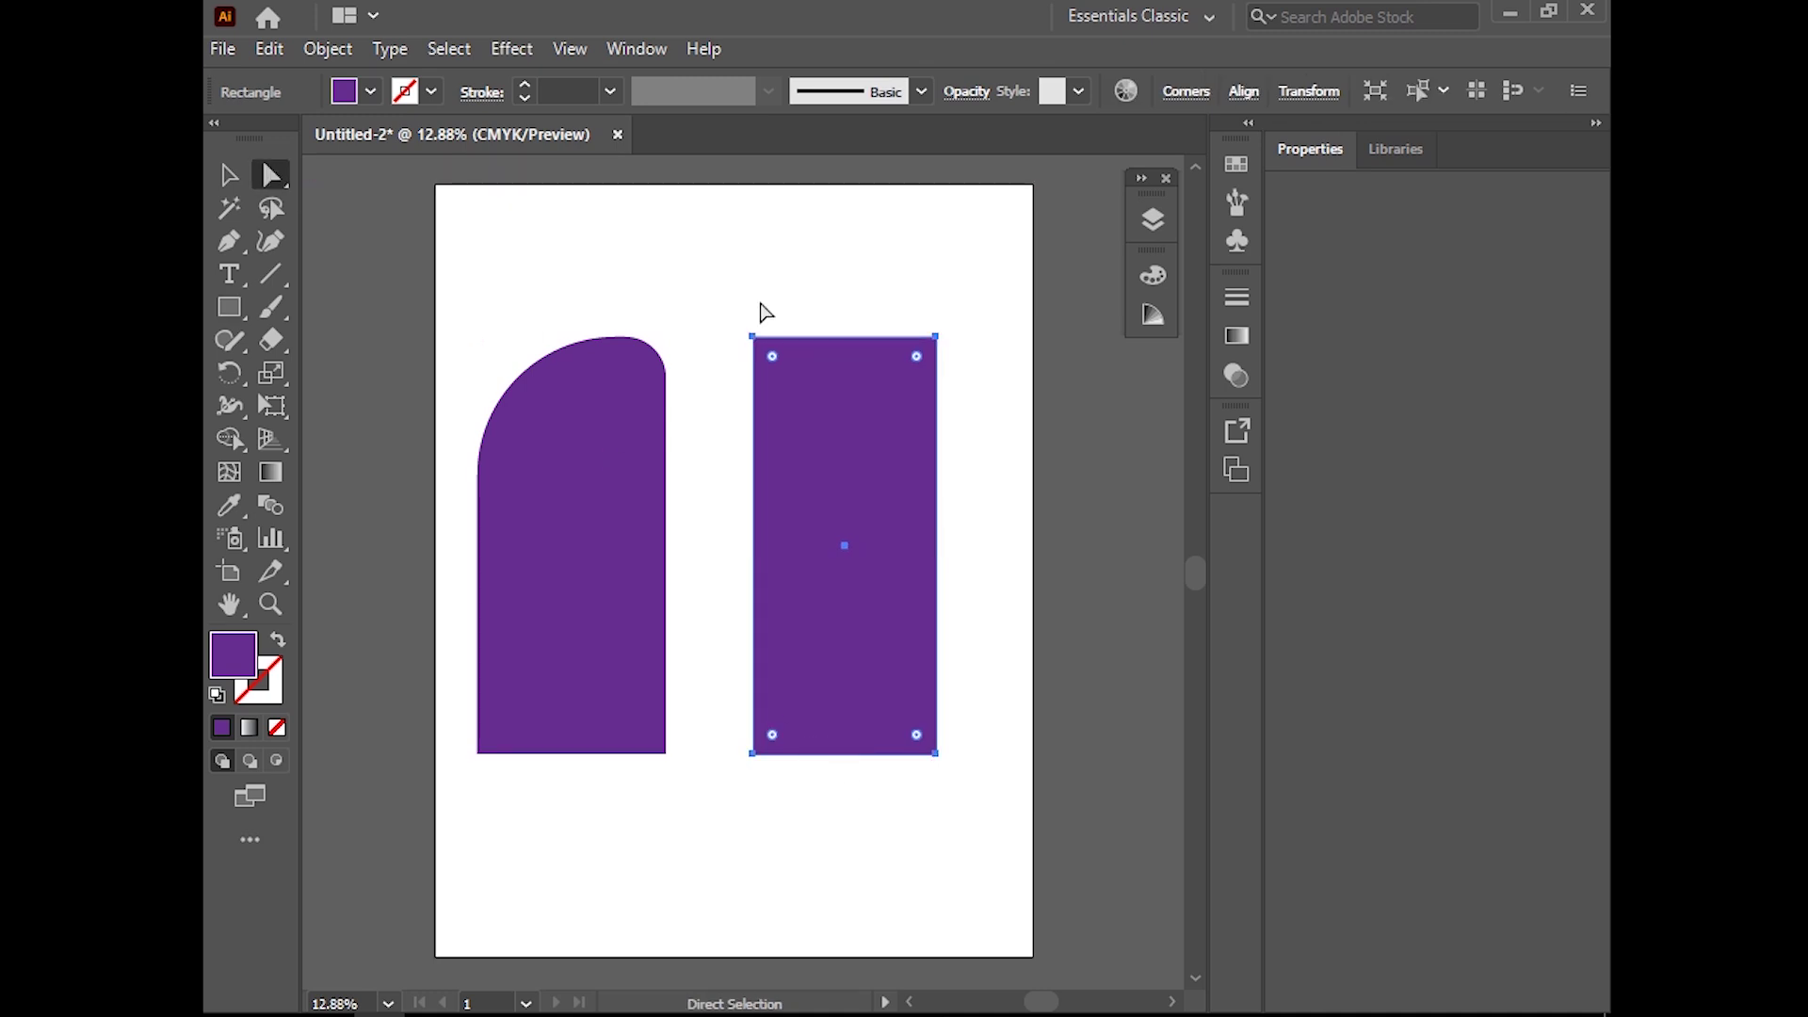
left_click(773, 357)
left_click(917, 356, "shift")
left_click_drag(917, 356, 883, 497)
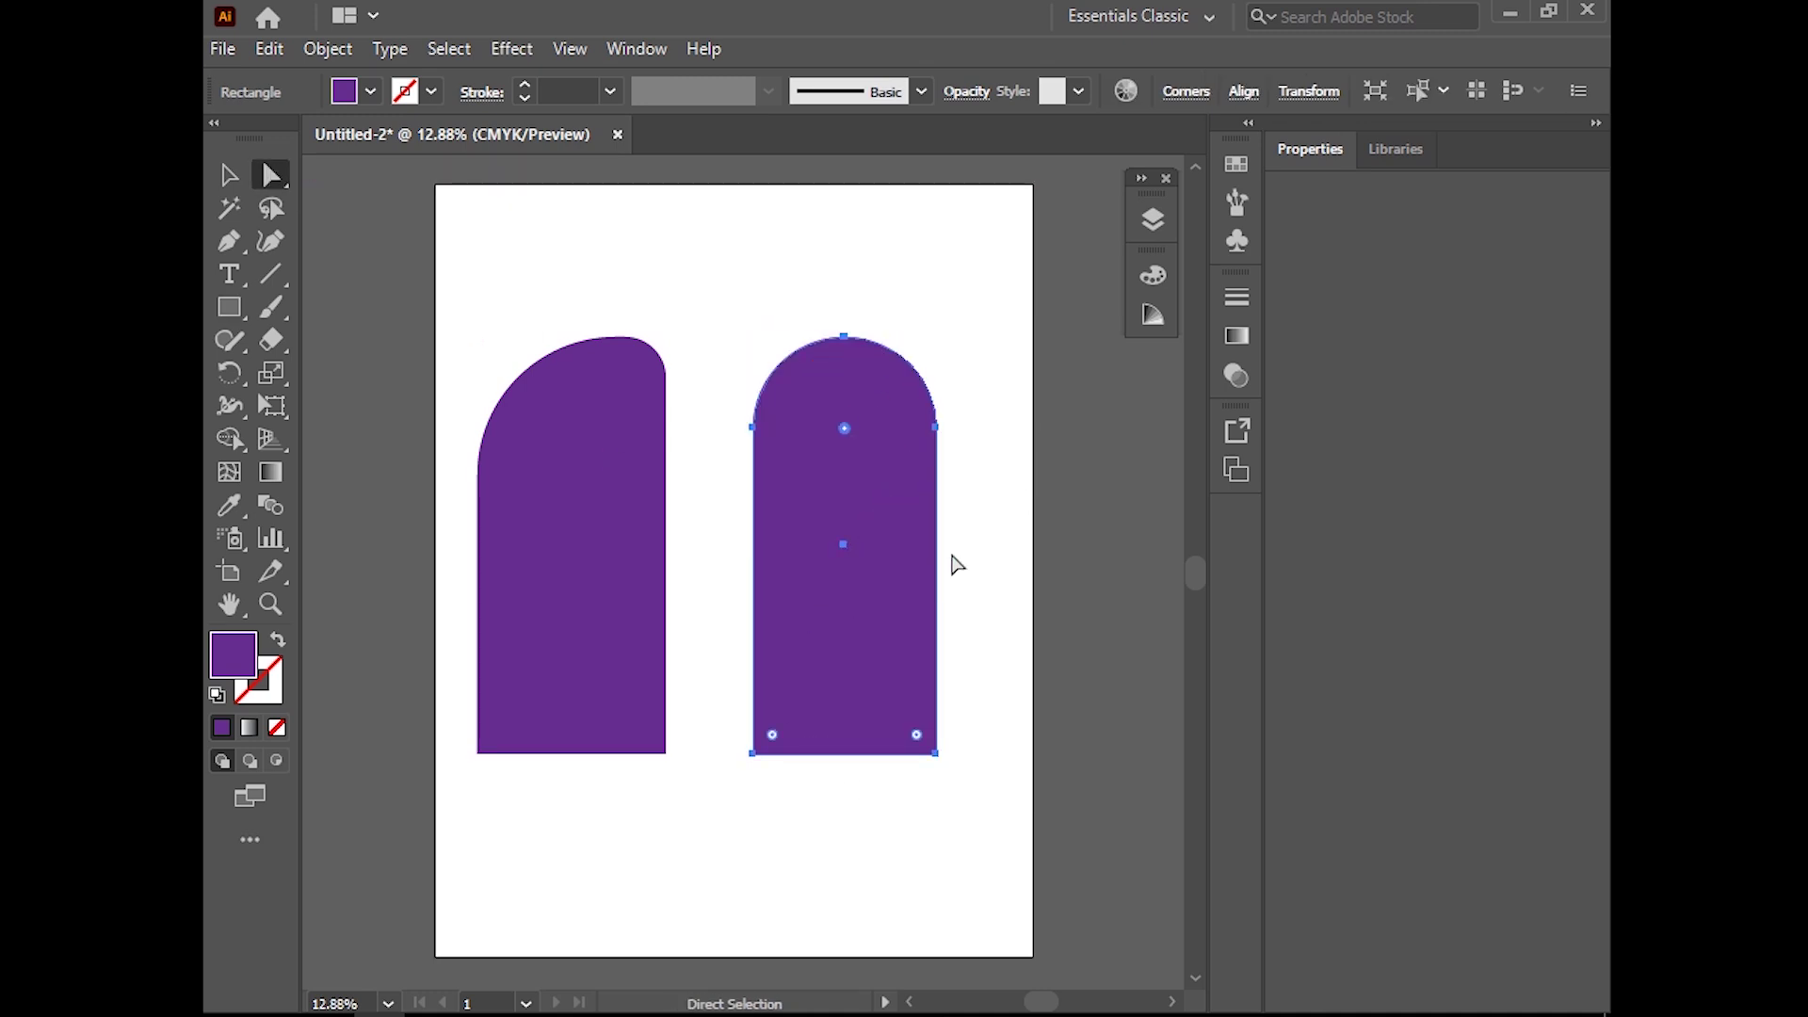
Place the arch beside the first shape with their bottoms aligned
left_click(231, 173)
left_click_drag(845, 599, 794, 588)
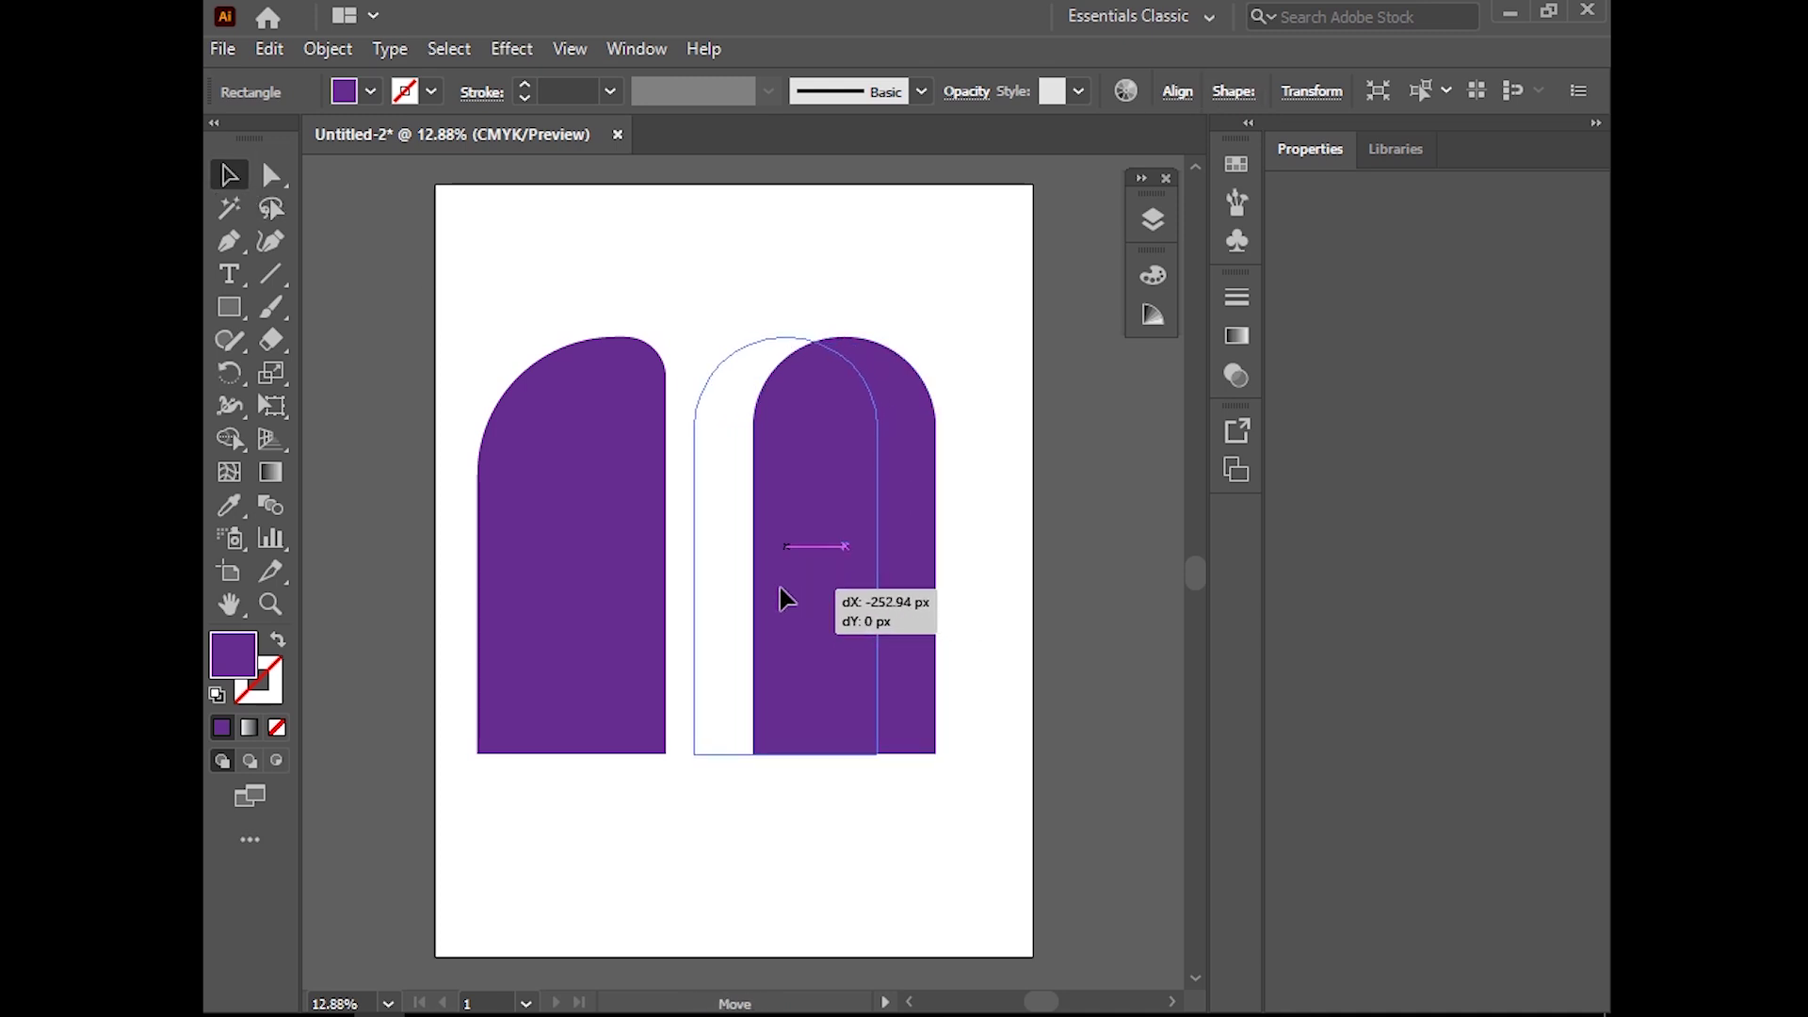
left_click_drag(794, 588, 780, 598)
key("ctrl+a")
left_click(976, 751)
left_click_drag(576, 586, 570, 979)
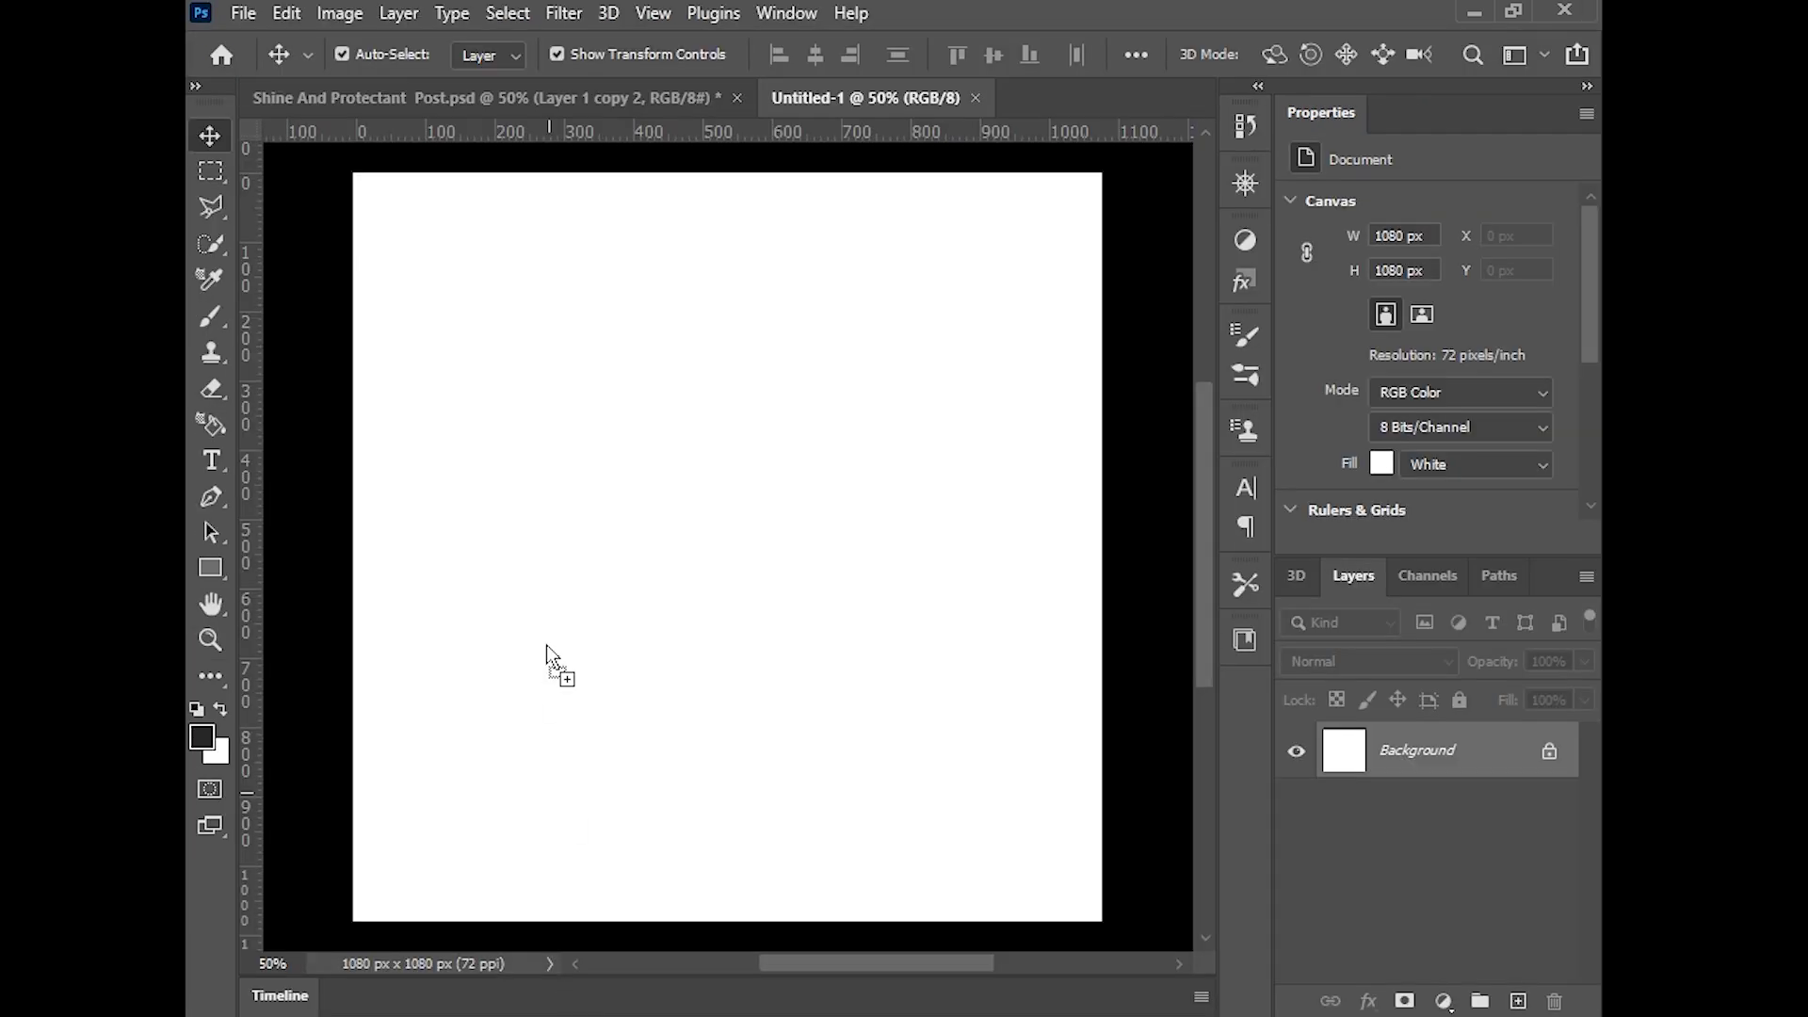
Place the left arch in Photoshop as a smart object, scaled down at the canvas's lower left
left_click_drag(551, 585, 551, 570)
left_click_drag(725, 664, 679, 599)
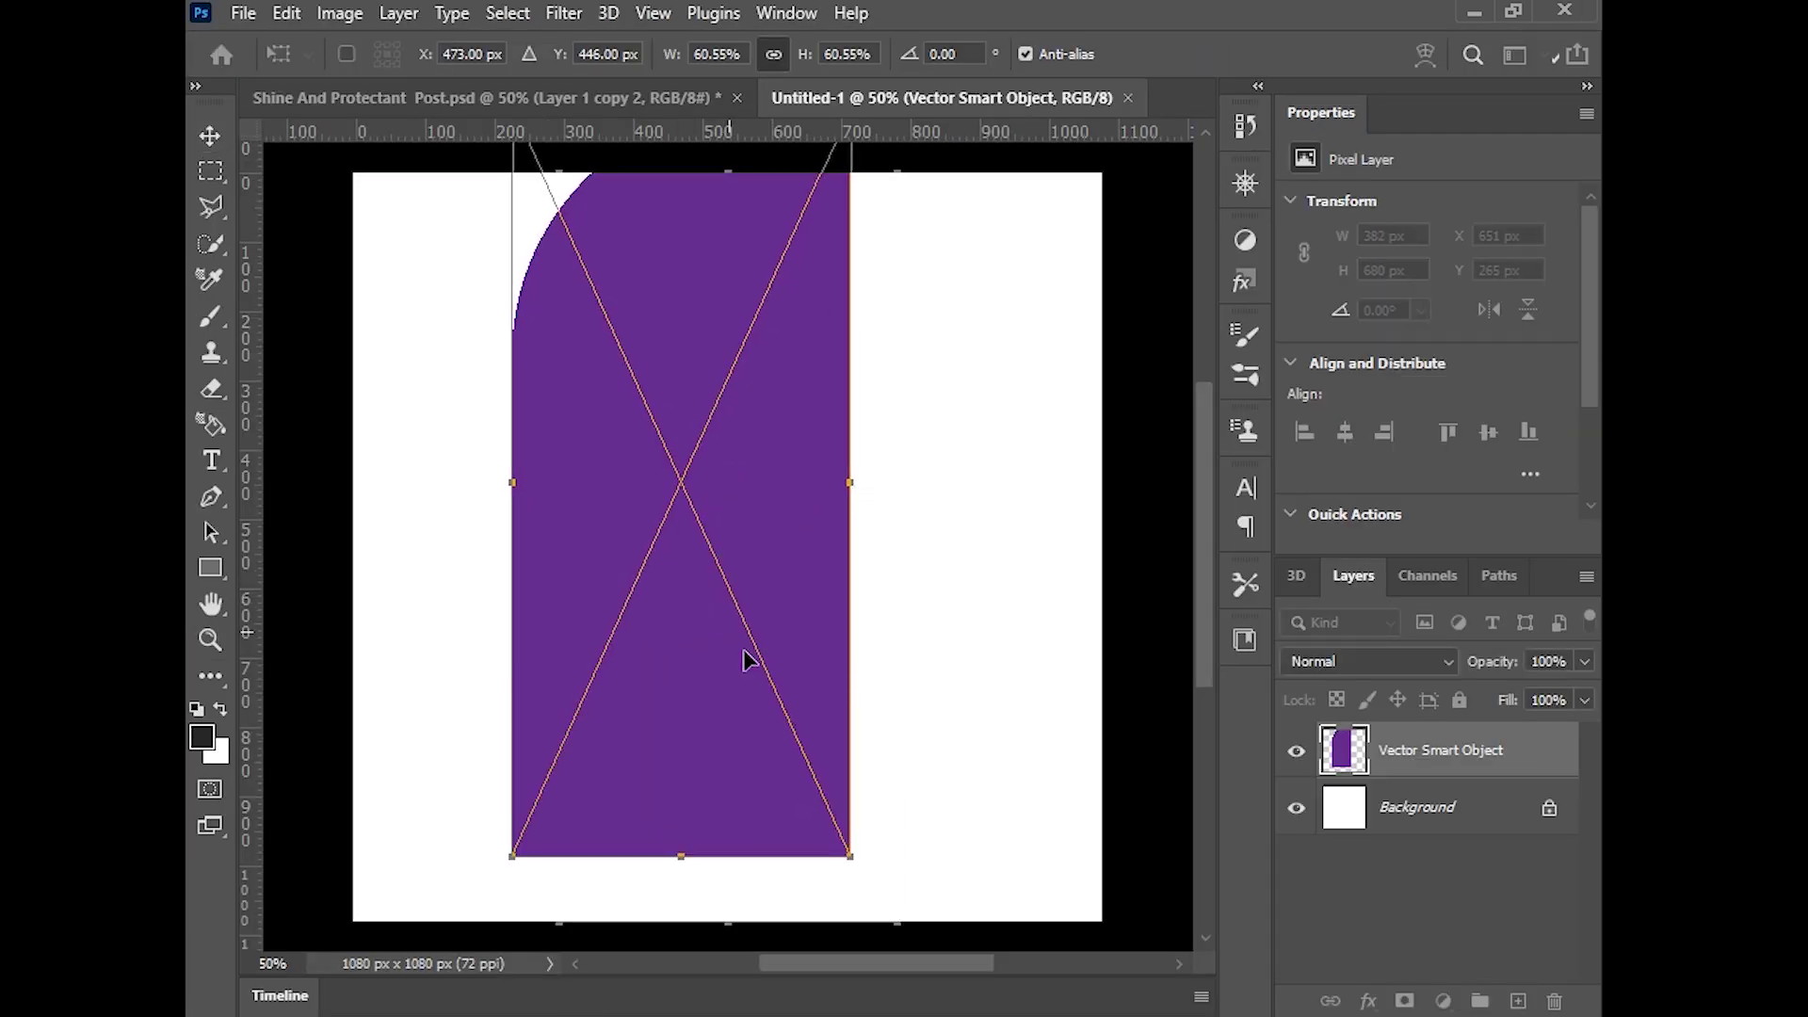
left_click_drag(852, 859, 753, 644)
left_click_drag(632, 436, 532, 630)
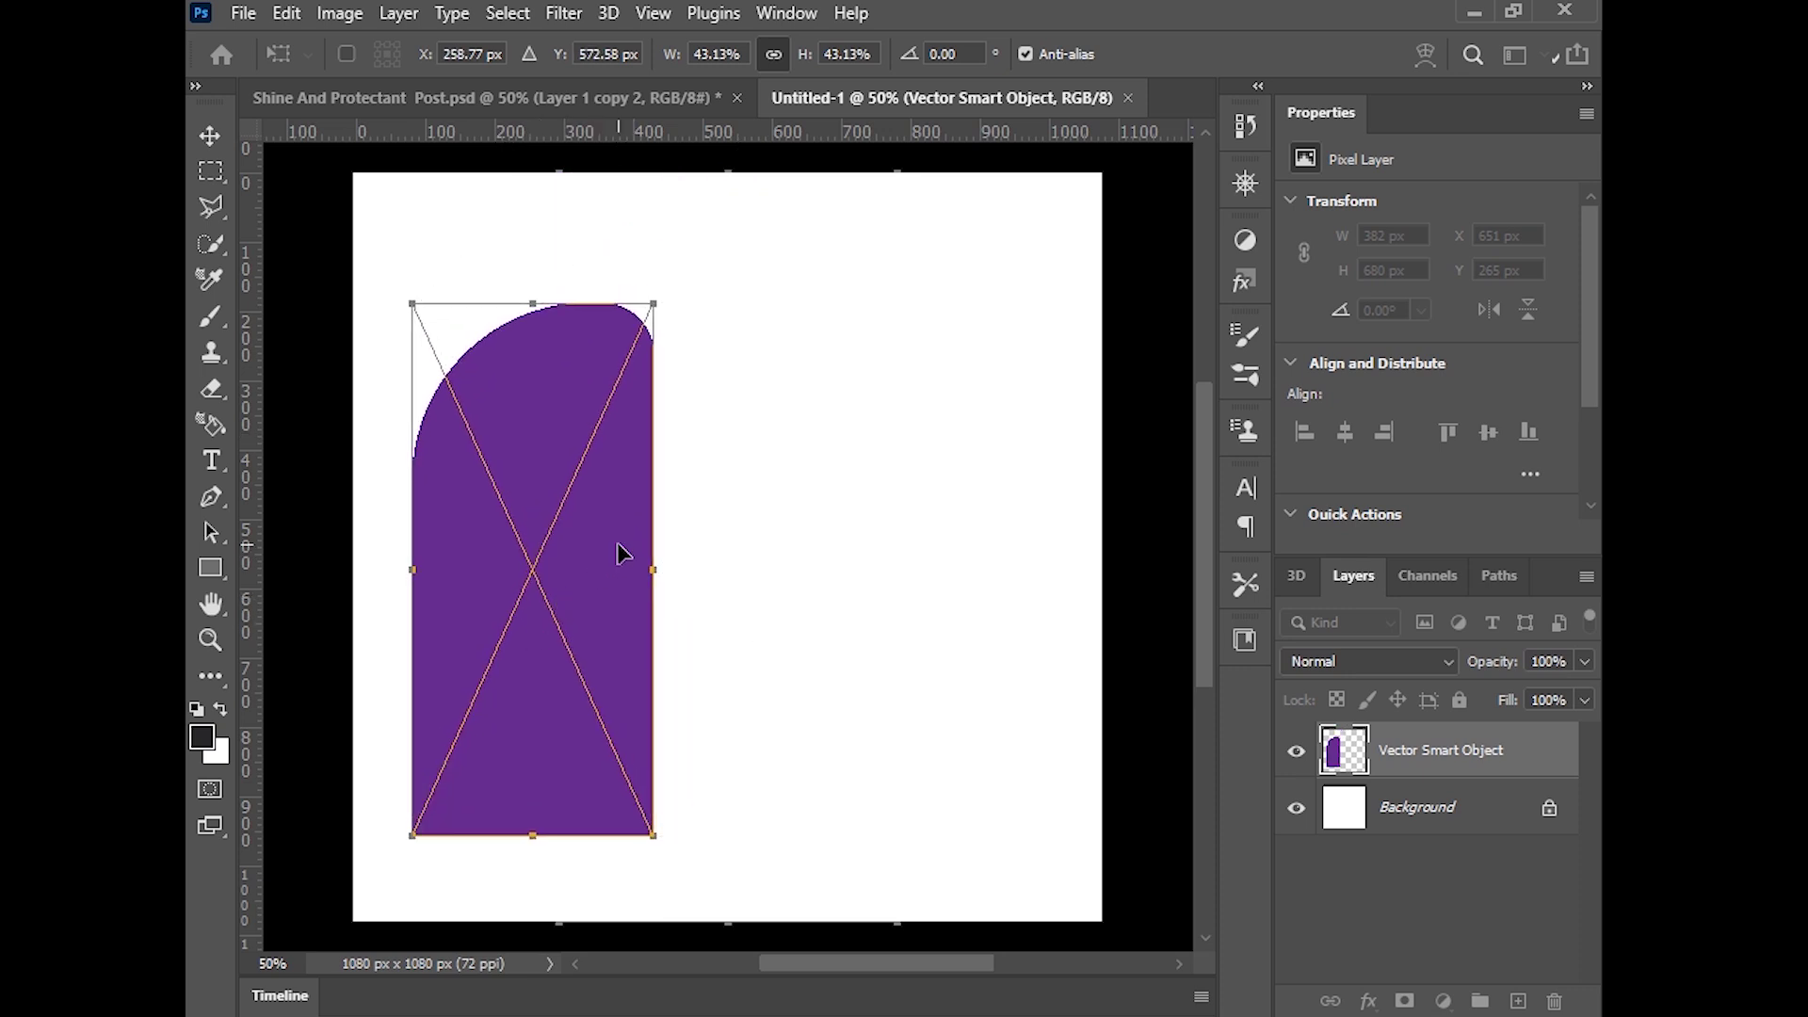
left_click_drag(656, 569, 640, 571)
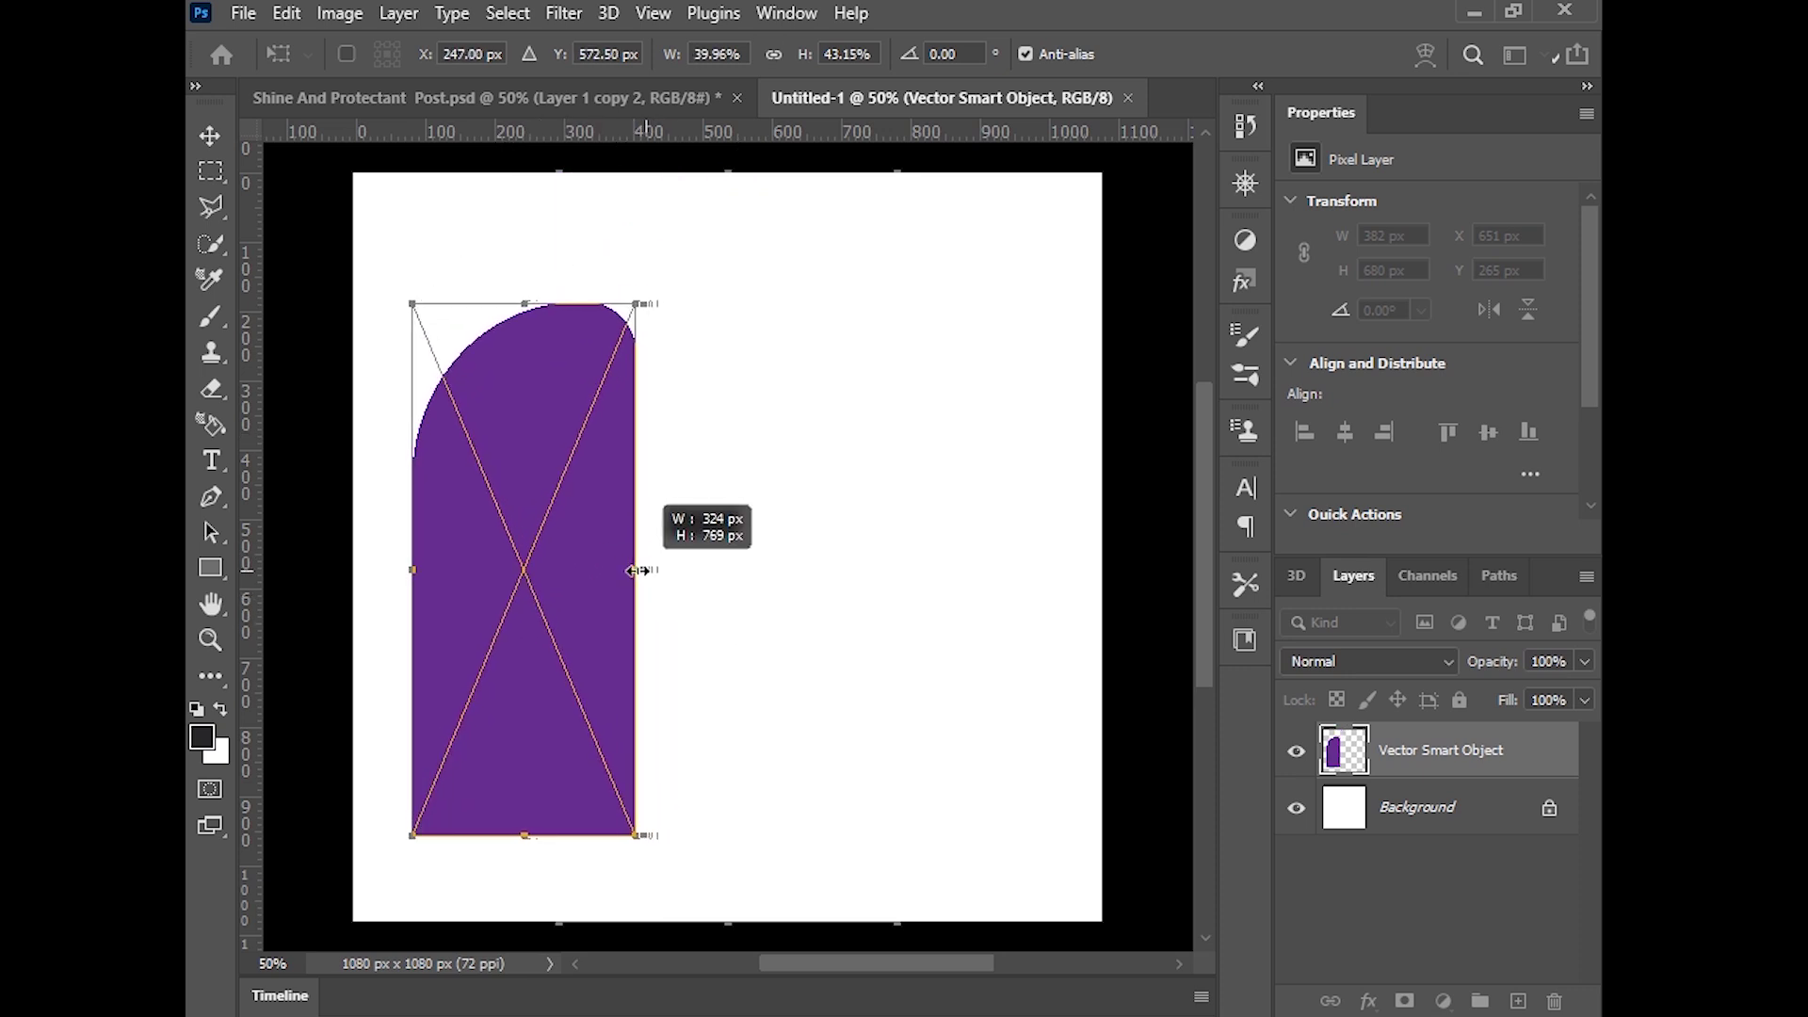
key("Return")
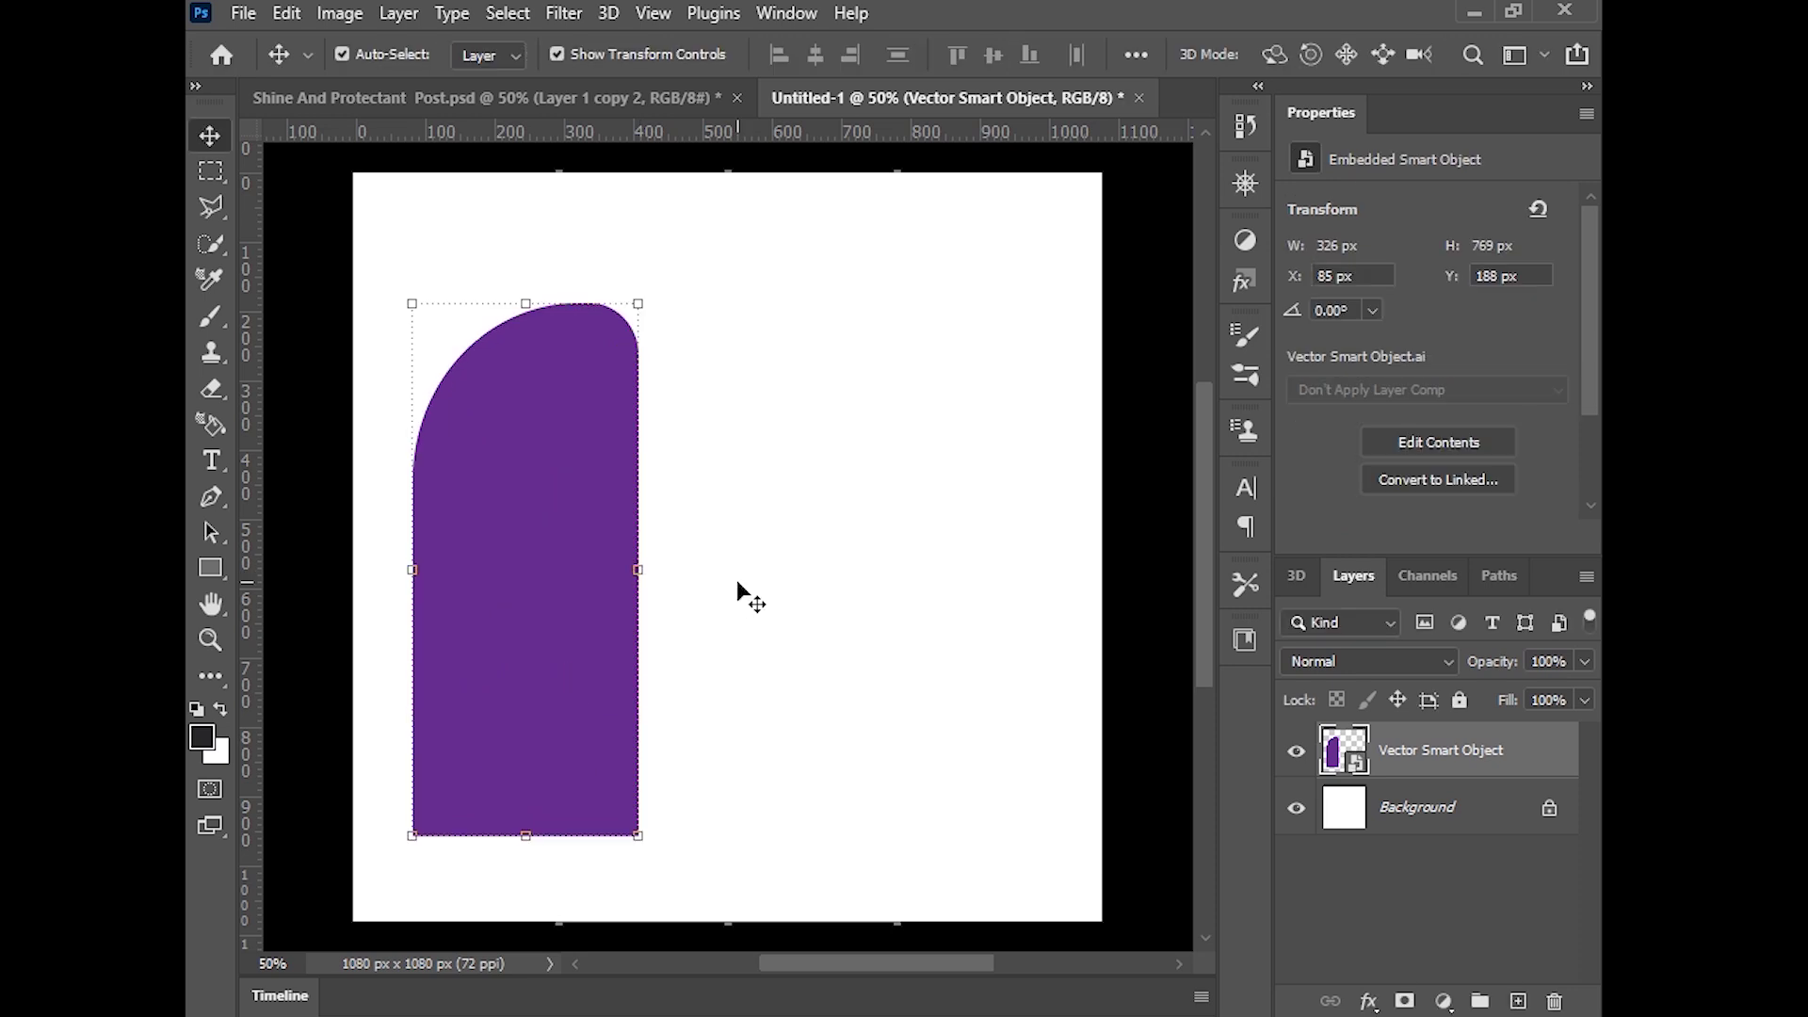
left_click(590, 946)
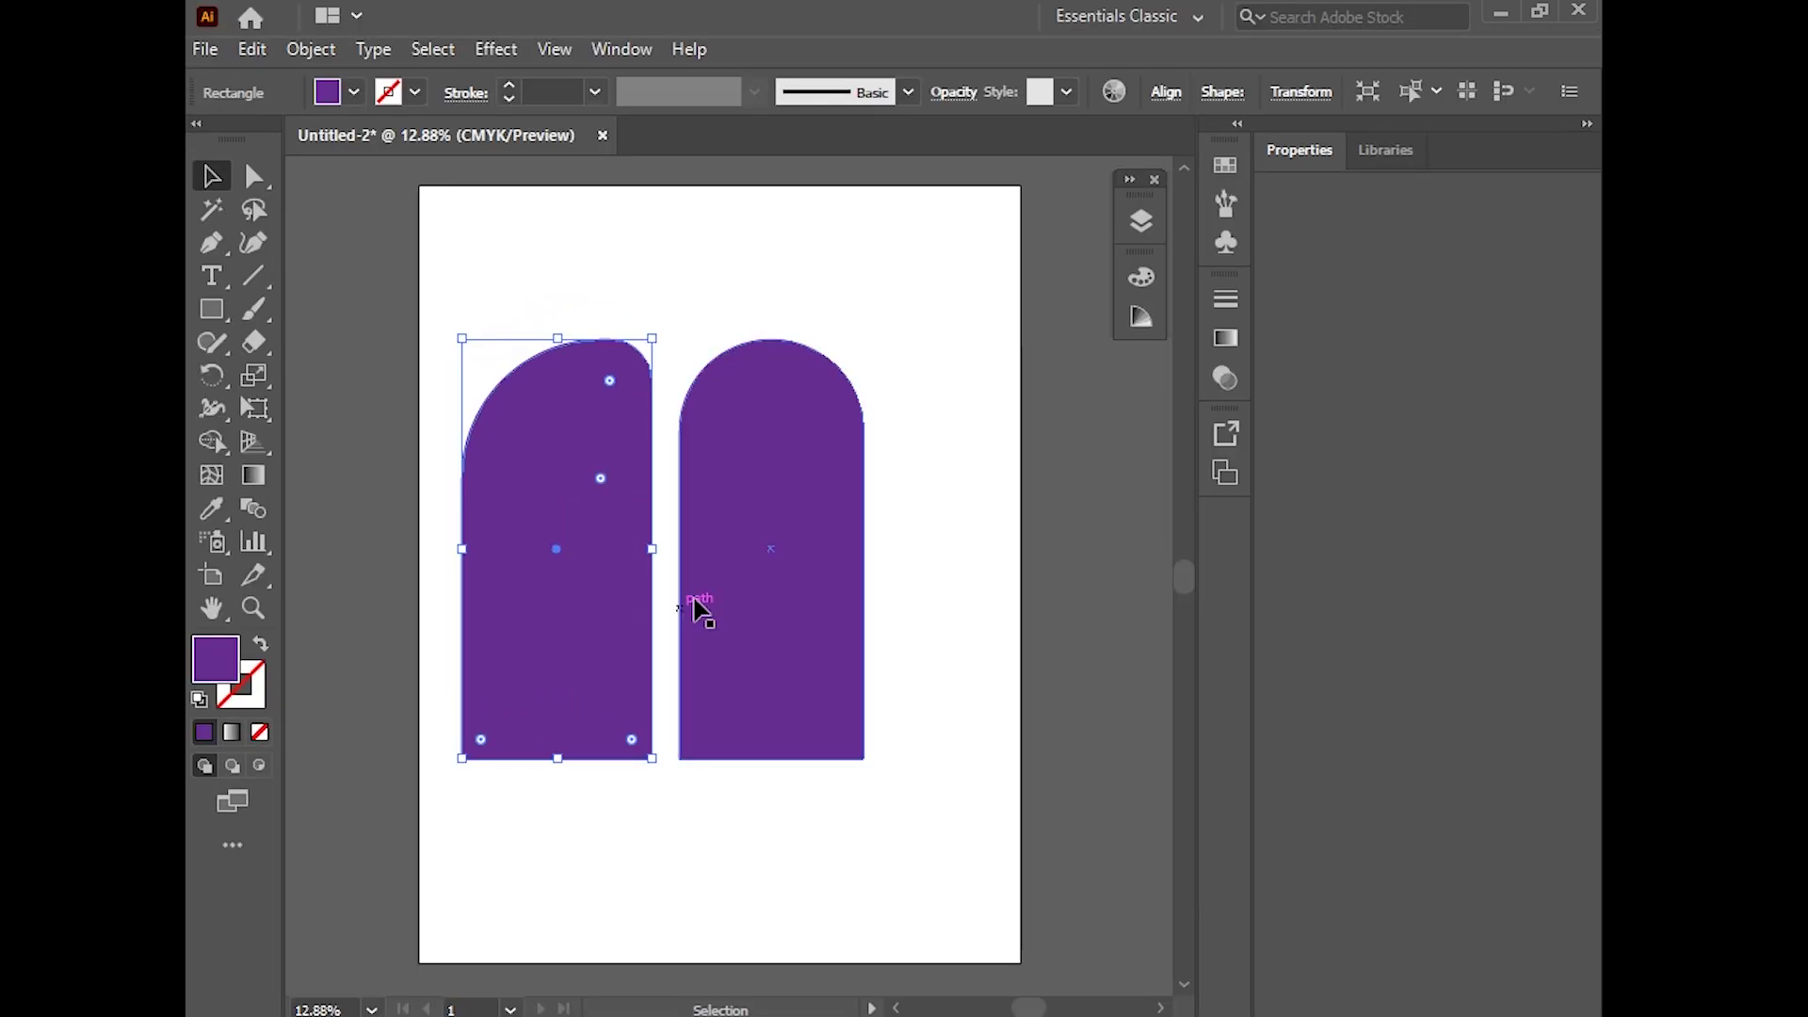
left_click(766, 653)
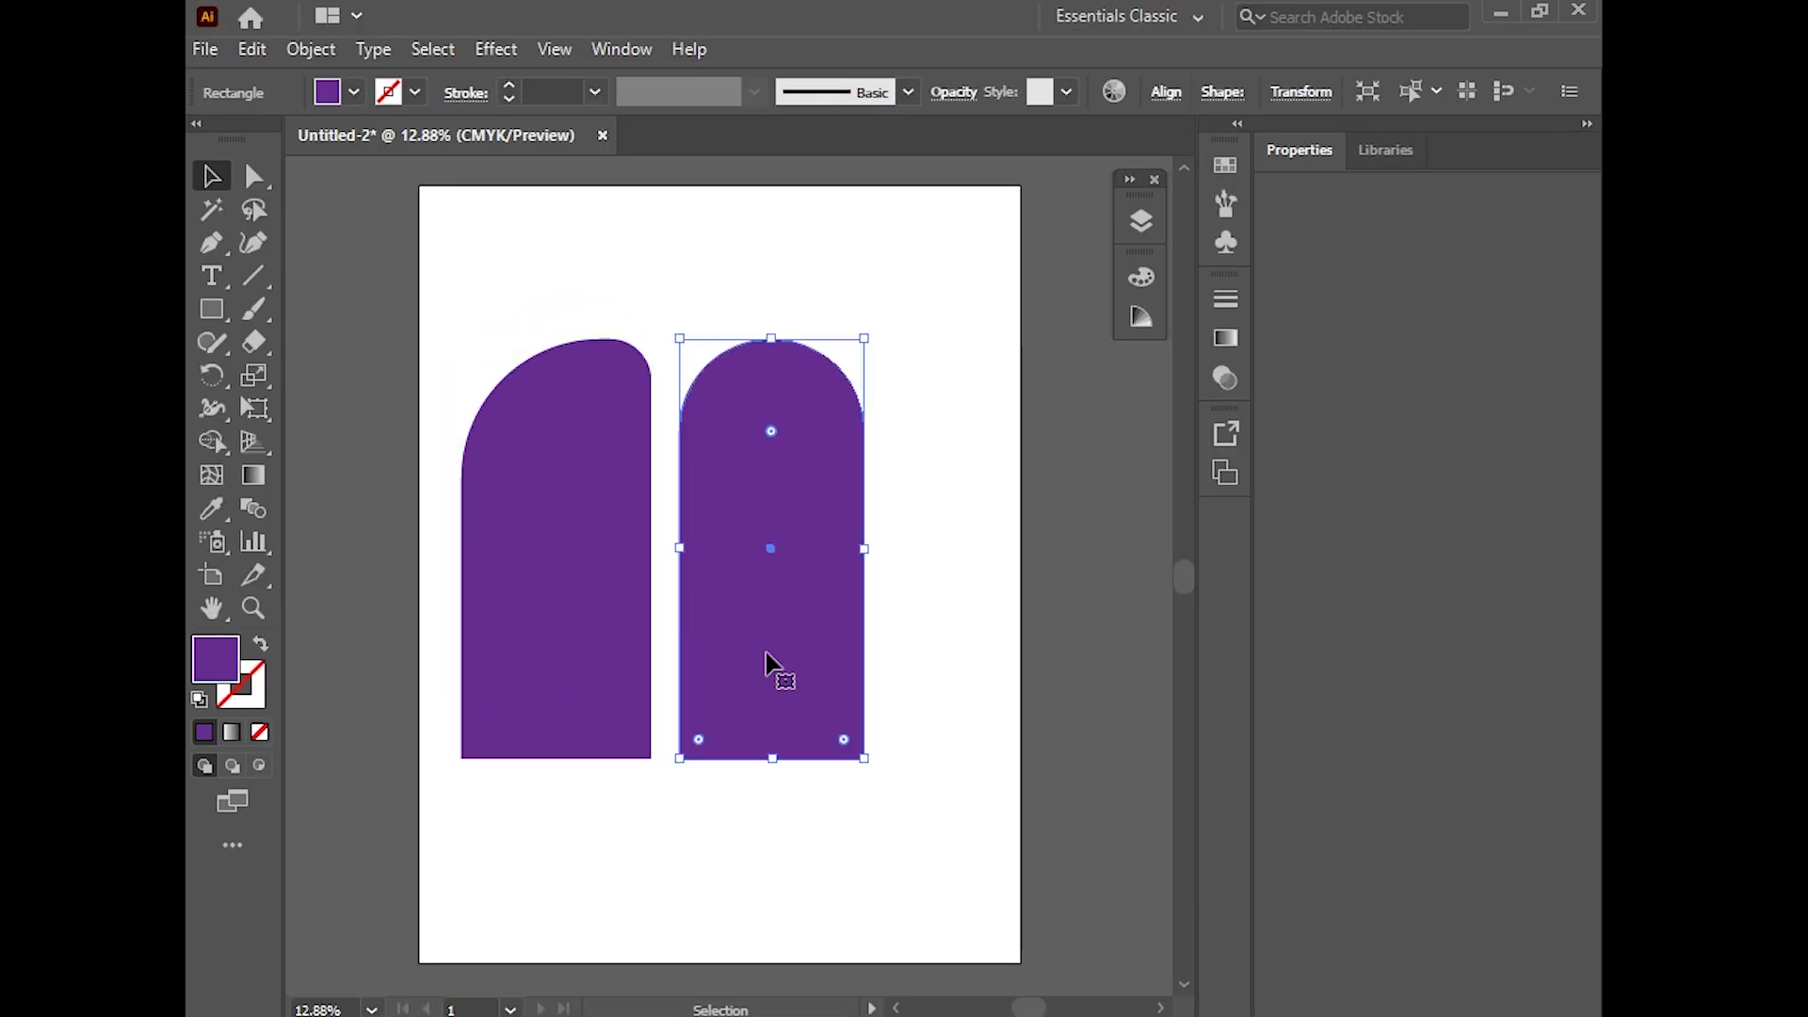
Place the round-topped arch as a taller smart object, about 353 px wide, beside the first
left_click_drag(761, 646, 565, 1013)
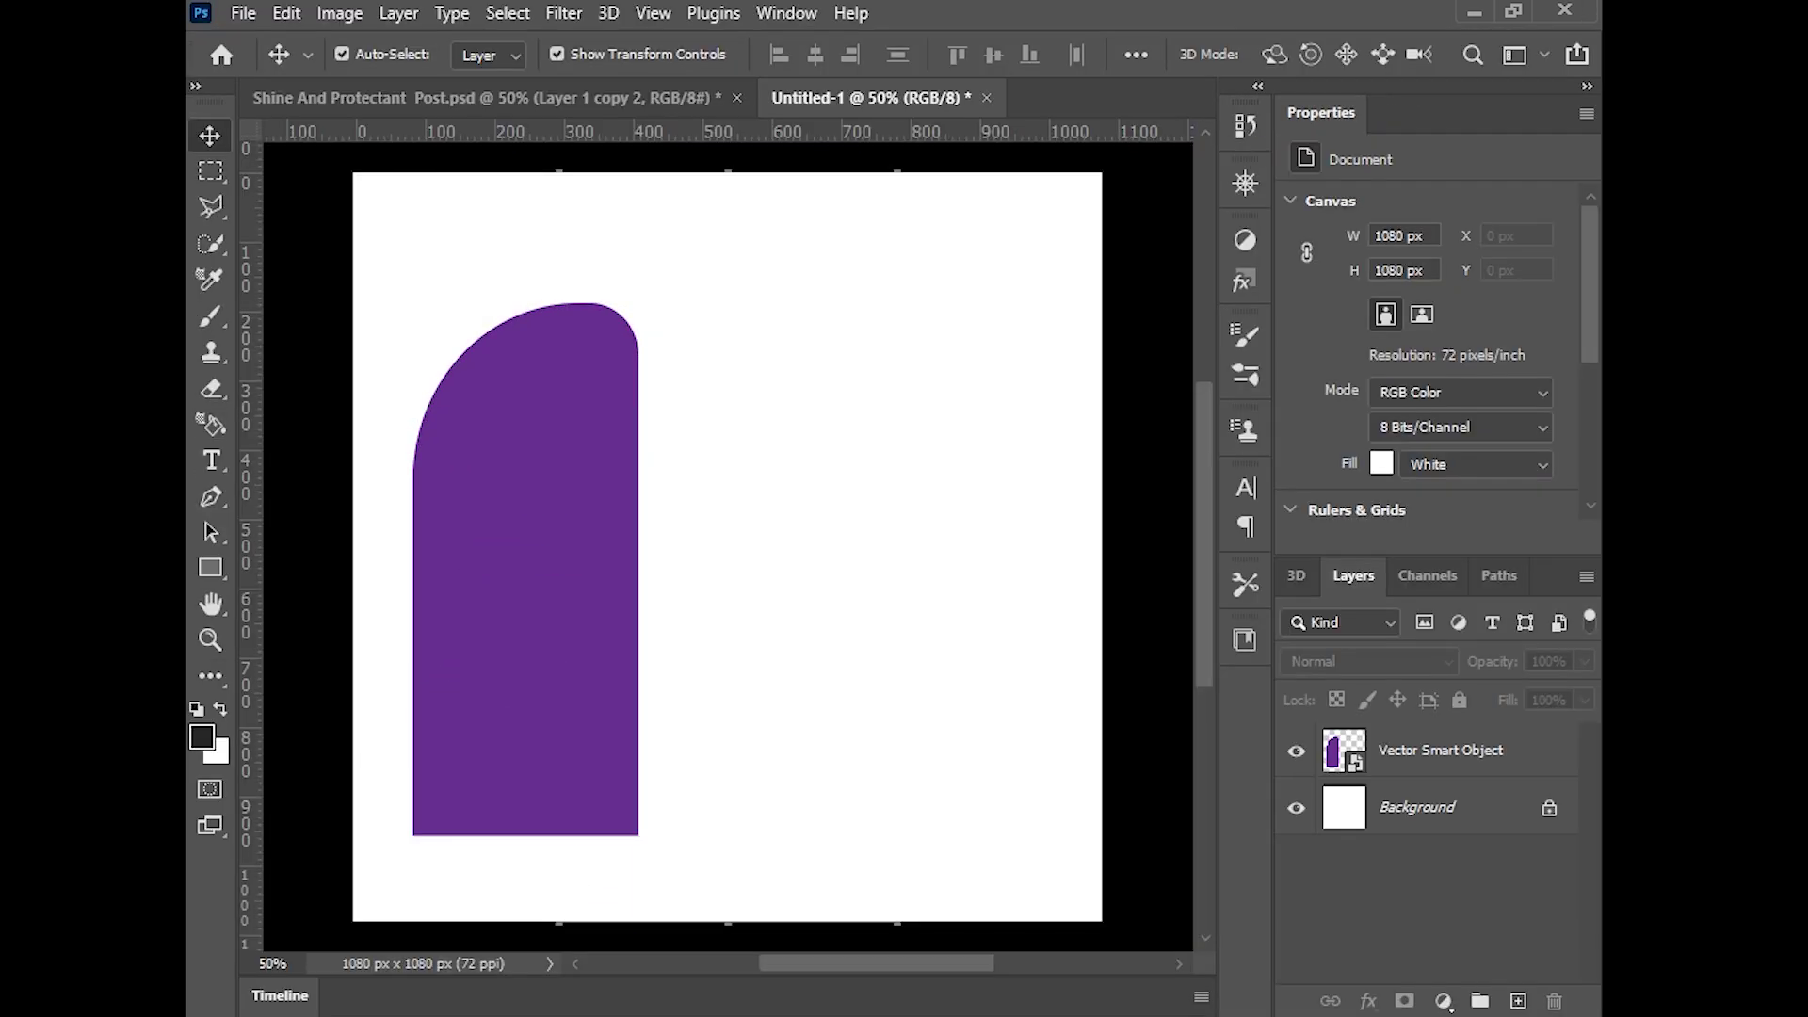
left_click_drag(743, 593, 750, 589)
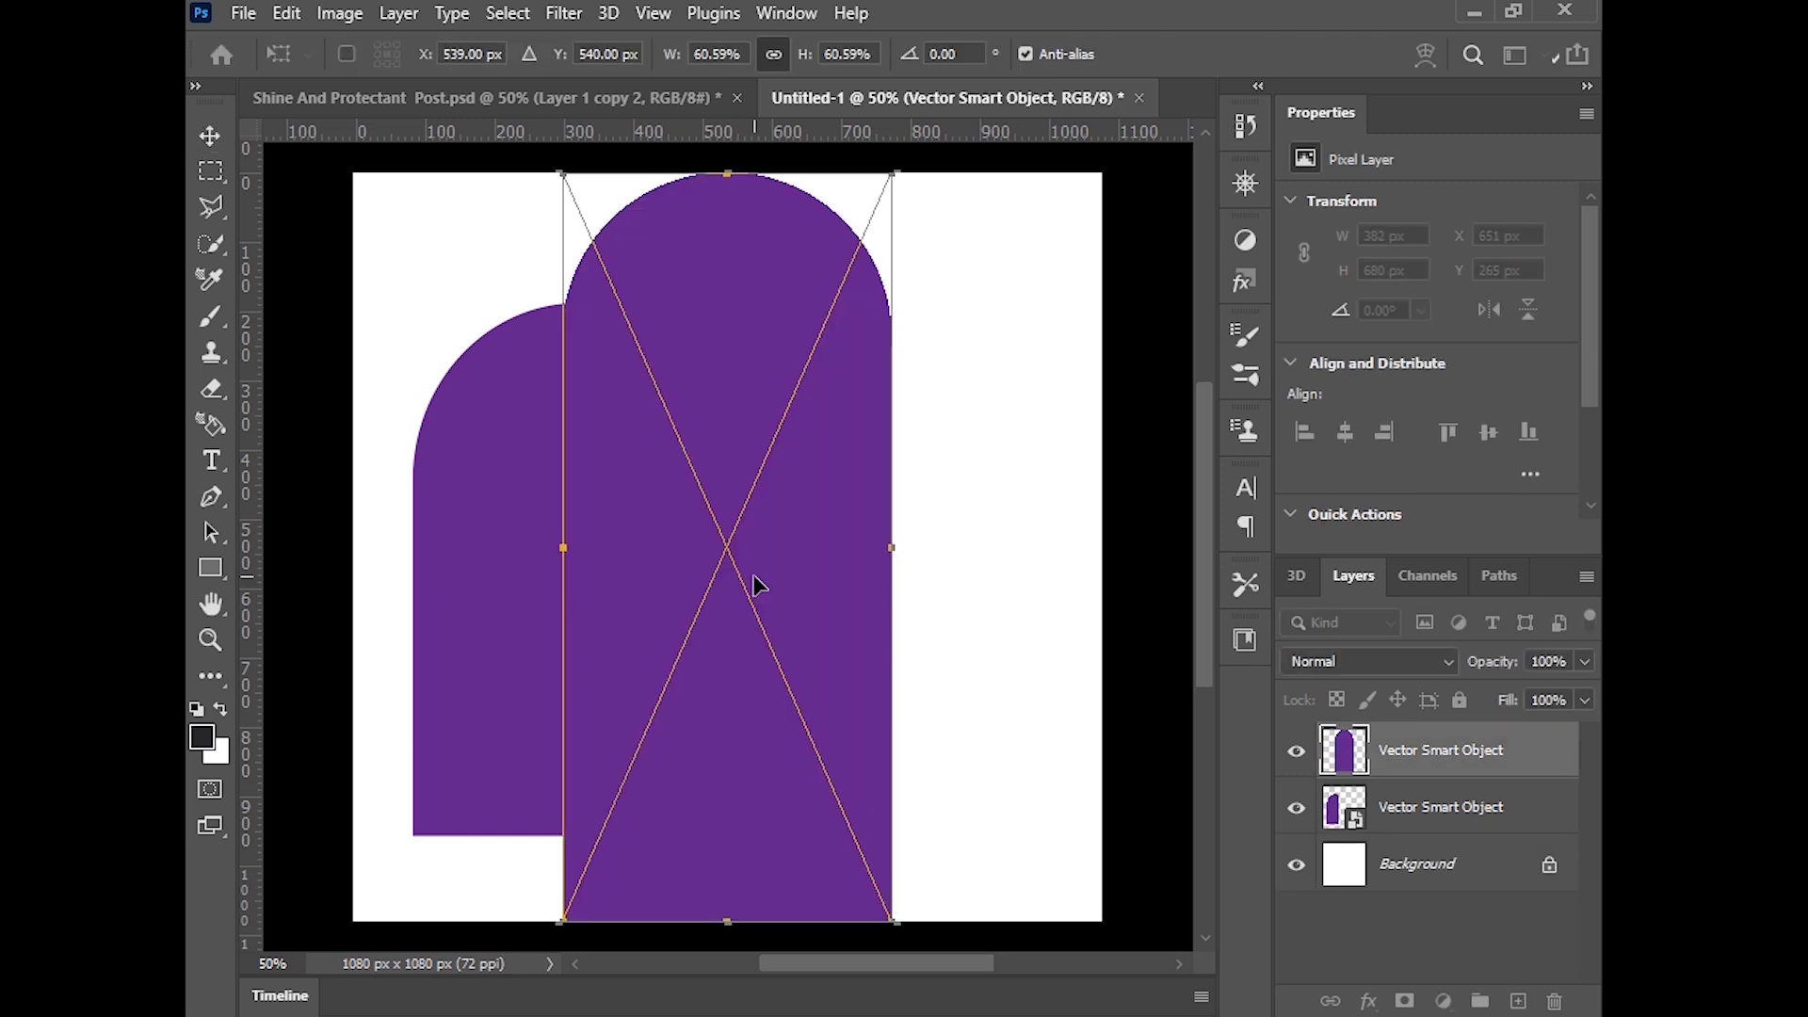
left_click_drag(725, 668, 845, 583)
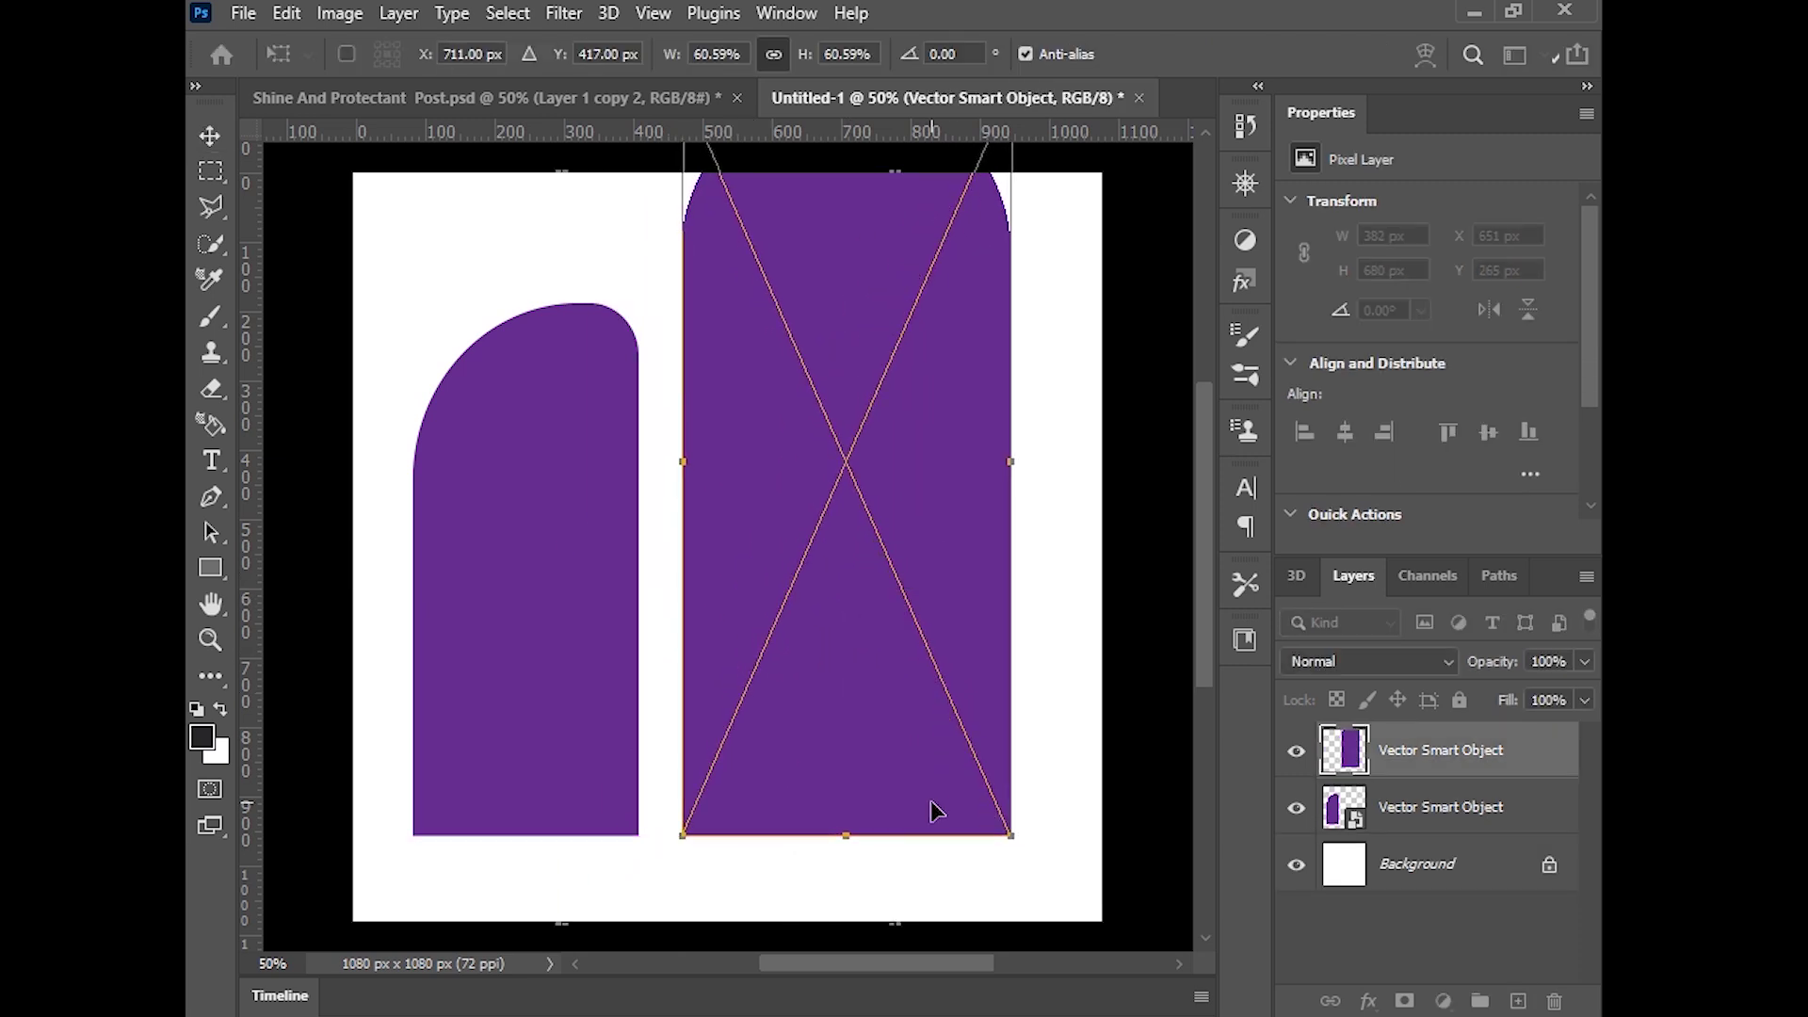
left_click_drag(1004, 827, 904, 592)
left_click_drag(815, 500, 791, 747)
left_click_drag(872, 337, 892, 249)
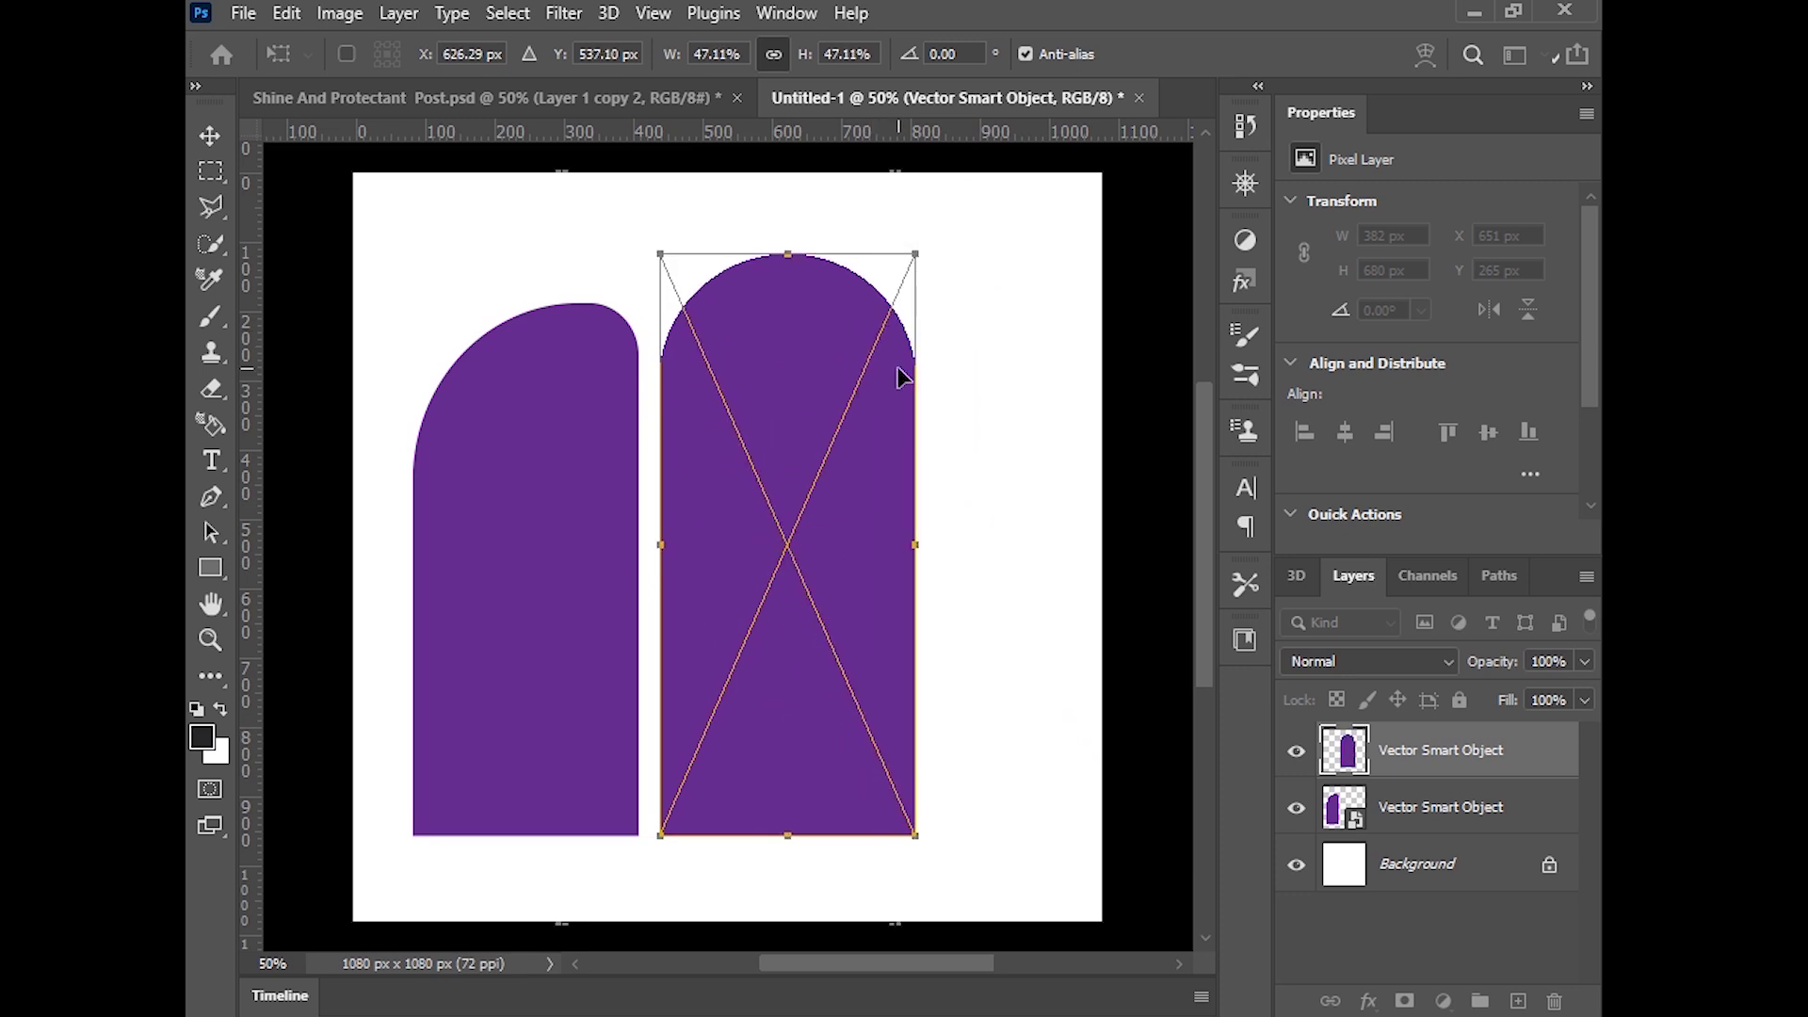
left_click_drag(911, 552, 917, 553)
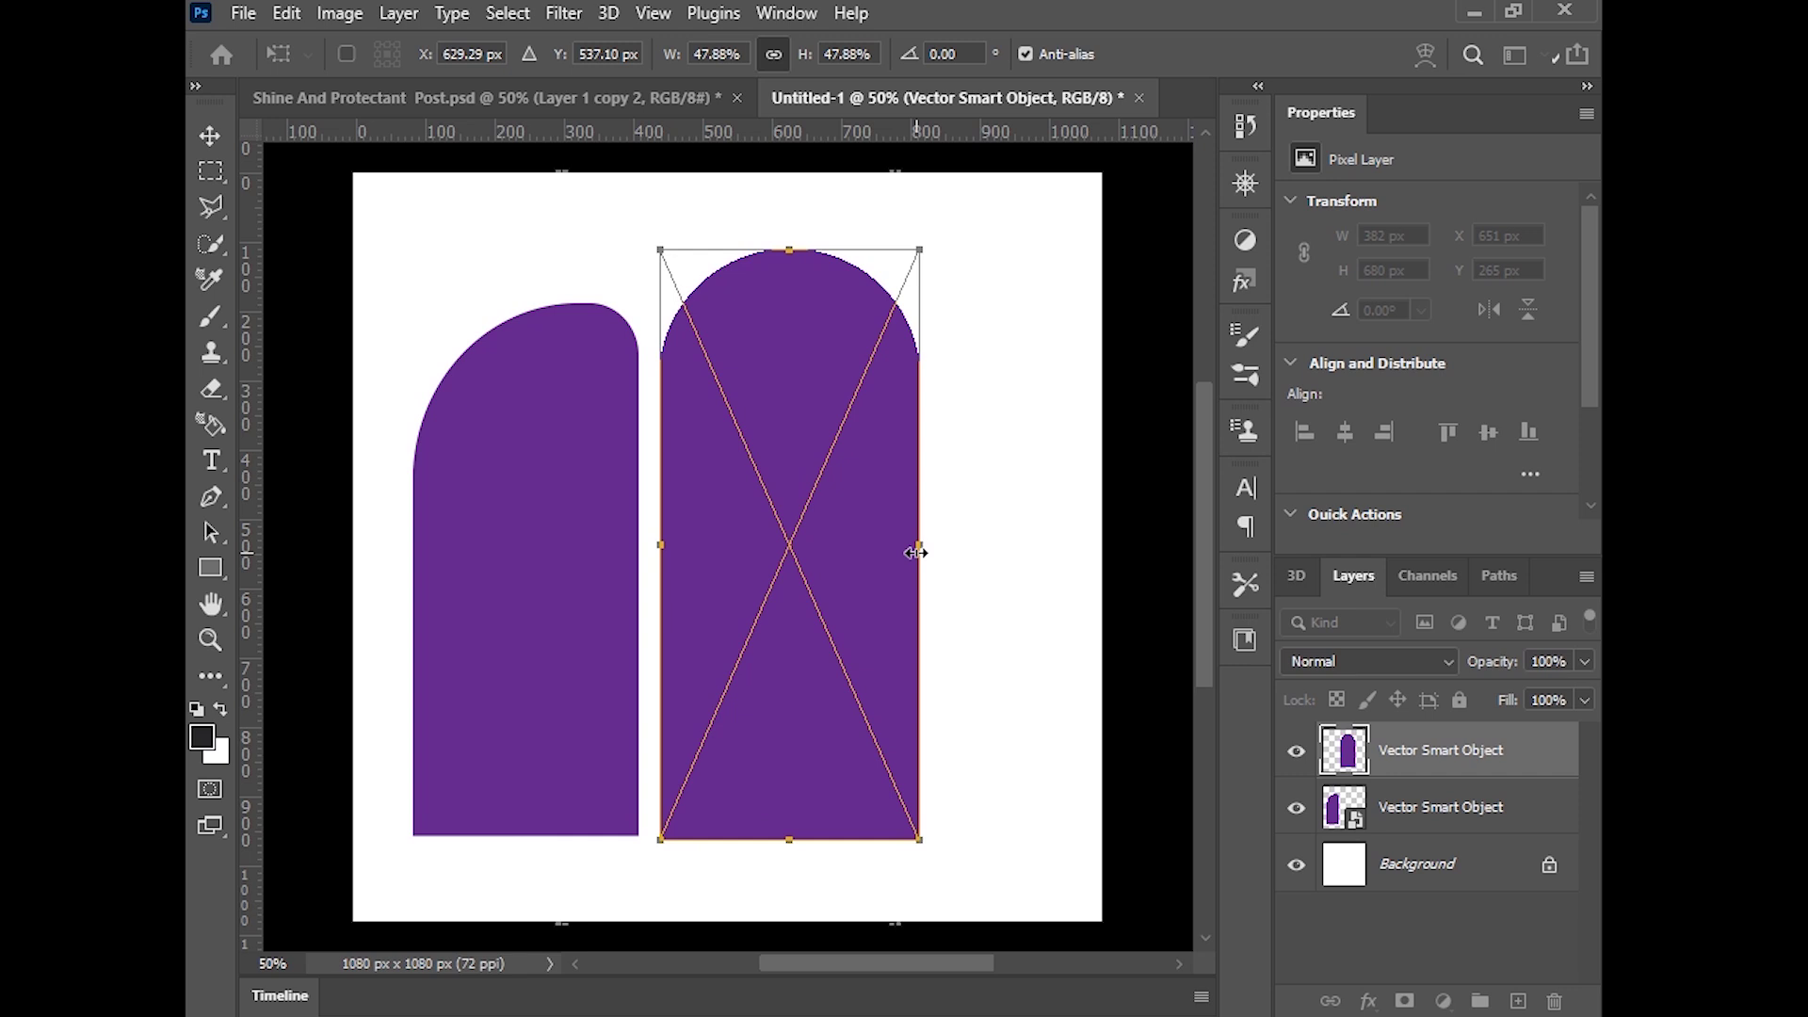
left_click_drag(916, 553, 904, 553)
key("Return")
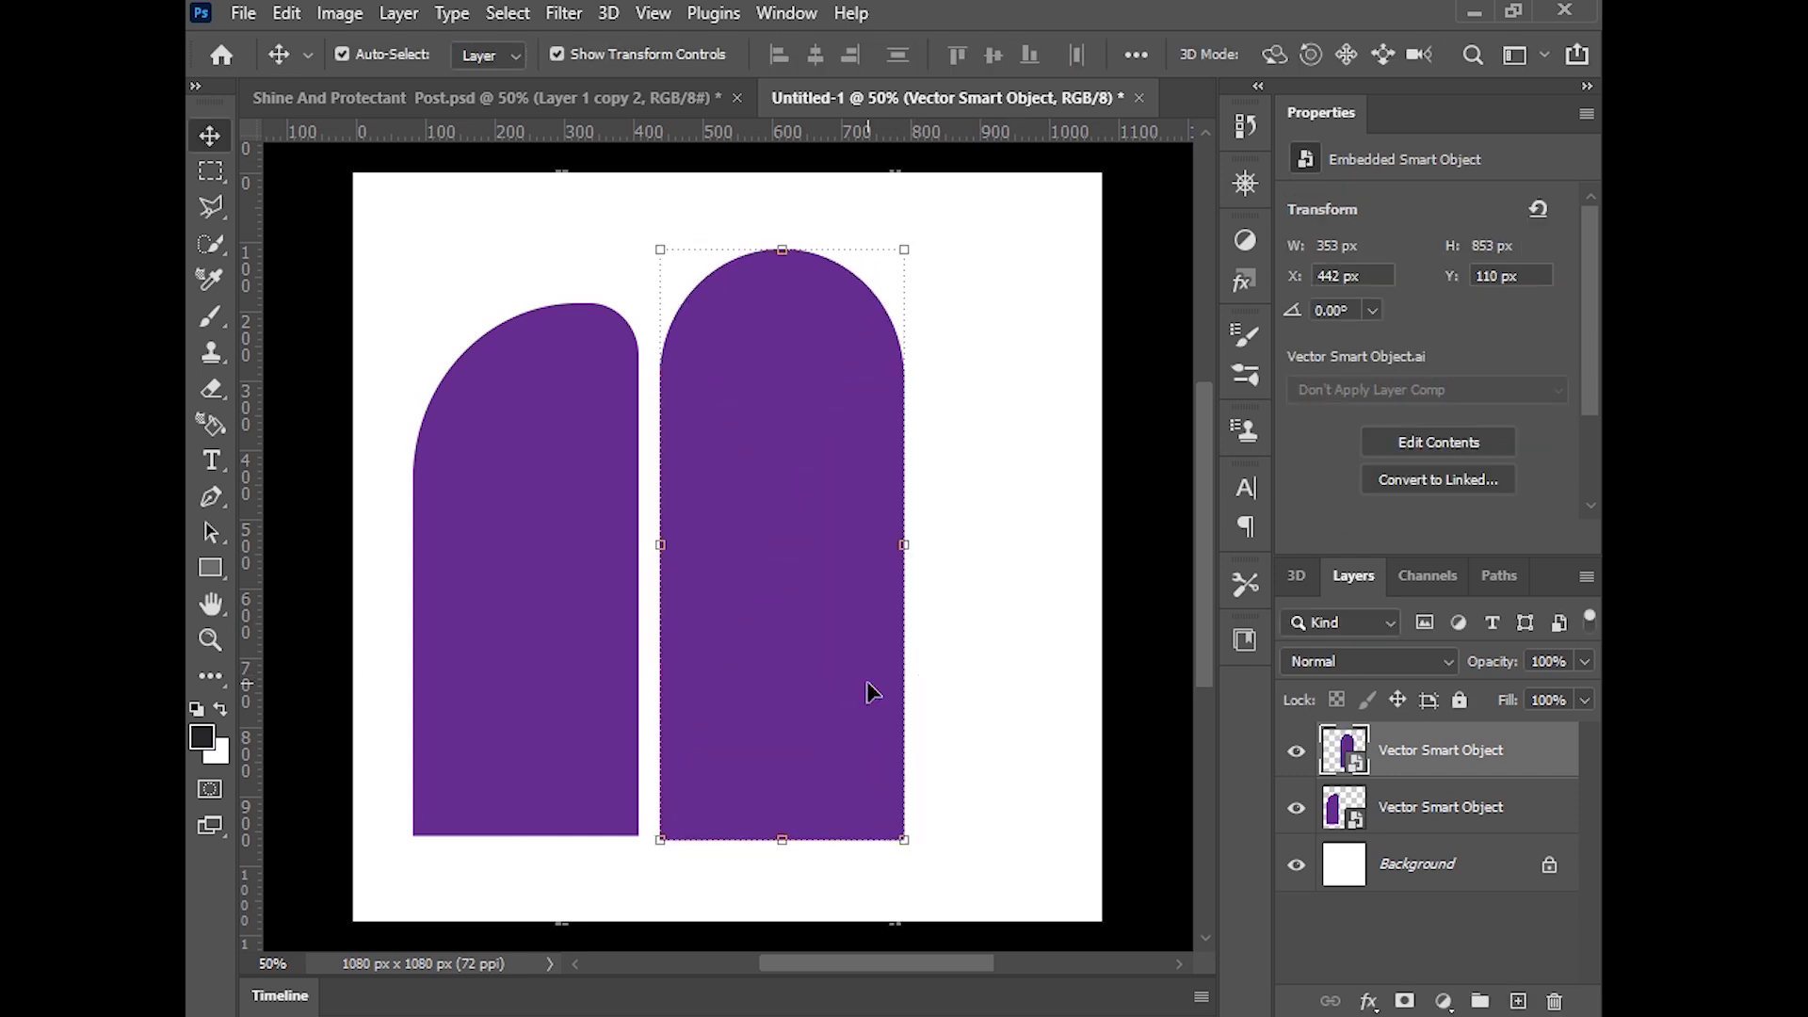
left_click(565, 678)
Duplicate the left arch and flip the copy horizontally onto the right side
left_click_drag(585, 750, 582, 752)
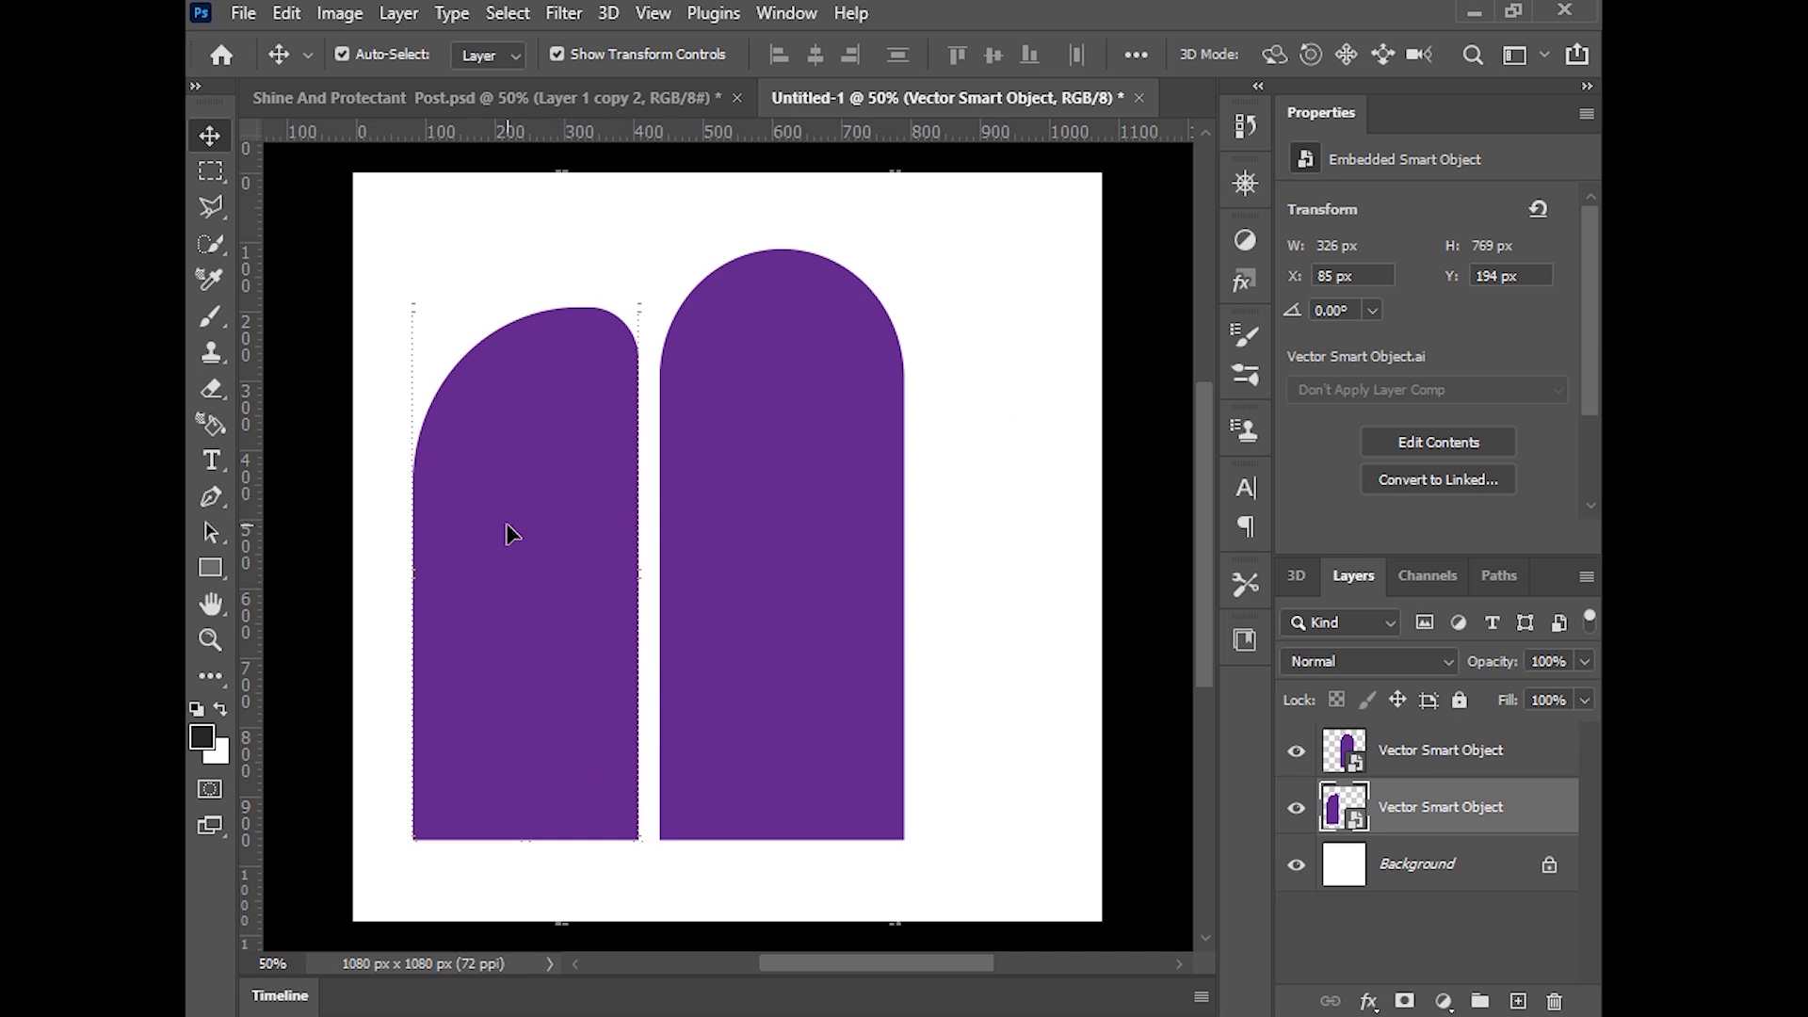
key("ctrl")
left_click_drag(506, 527, 879, 429)
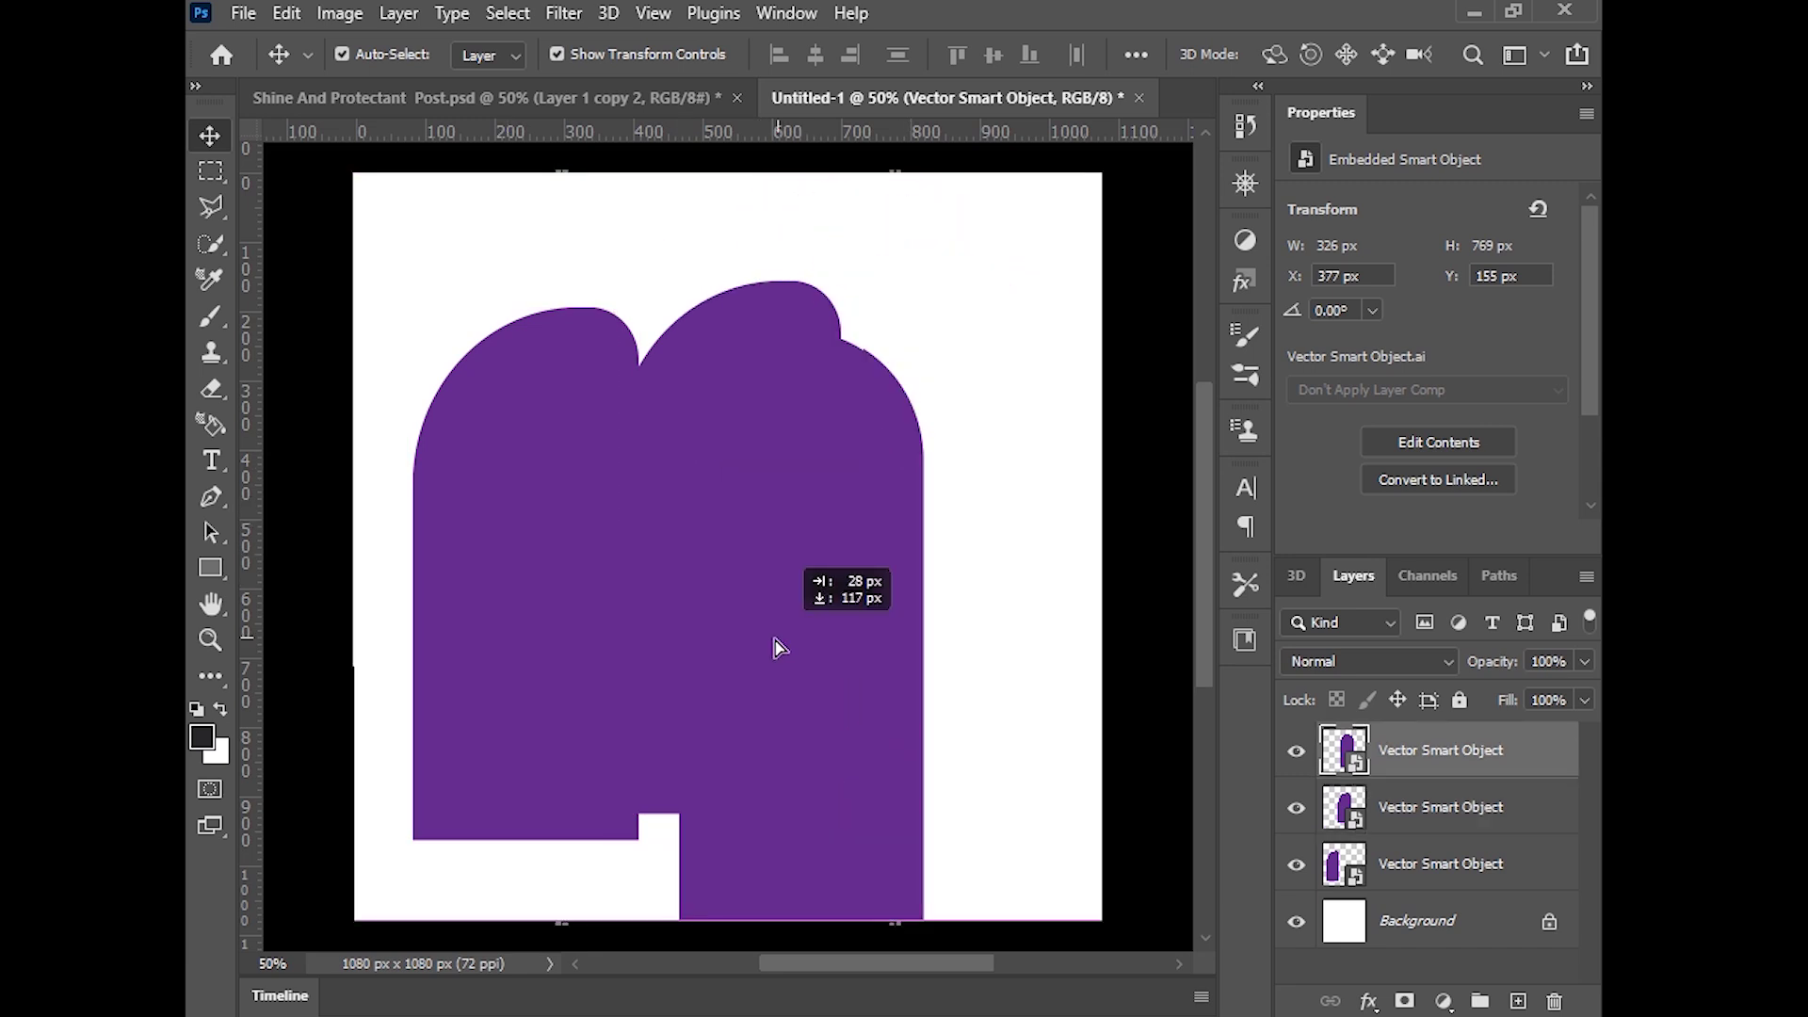
left_click_drag(879, 429, 1022, 529)
left_click(726, 562)
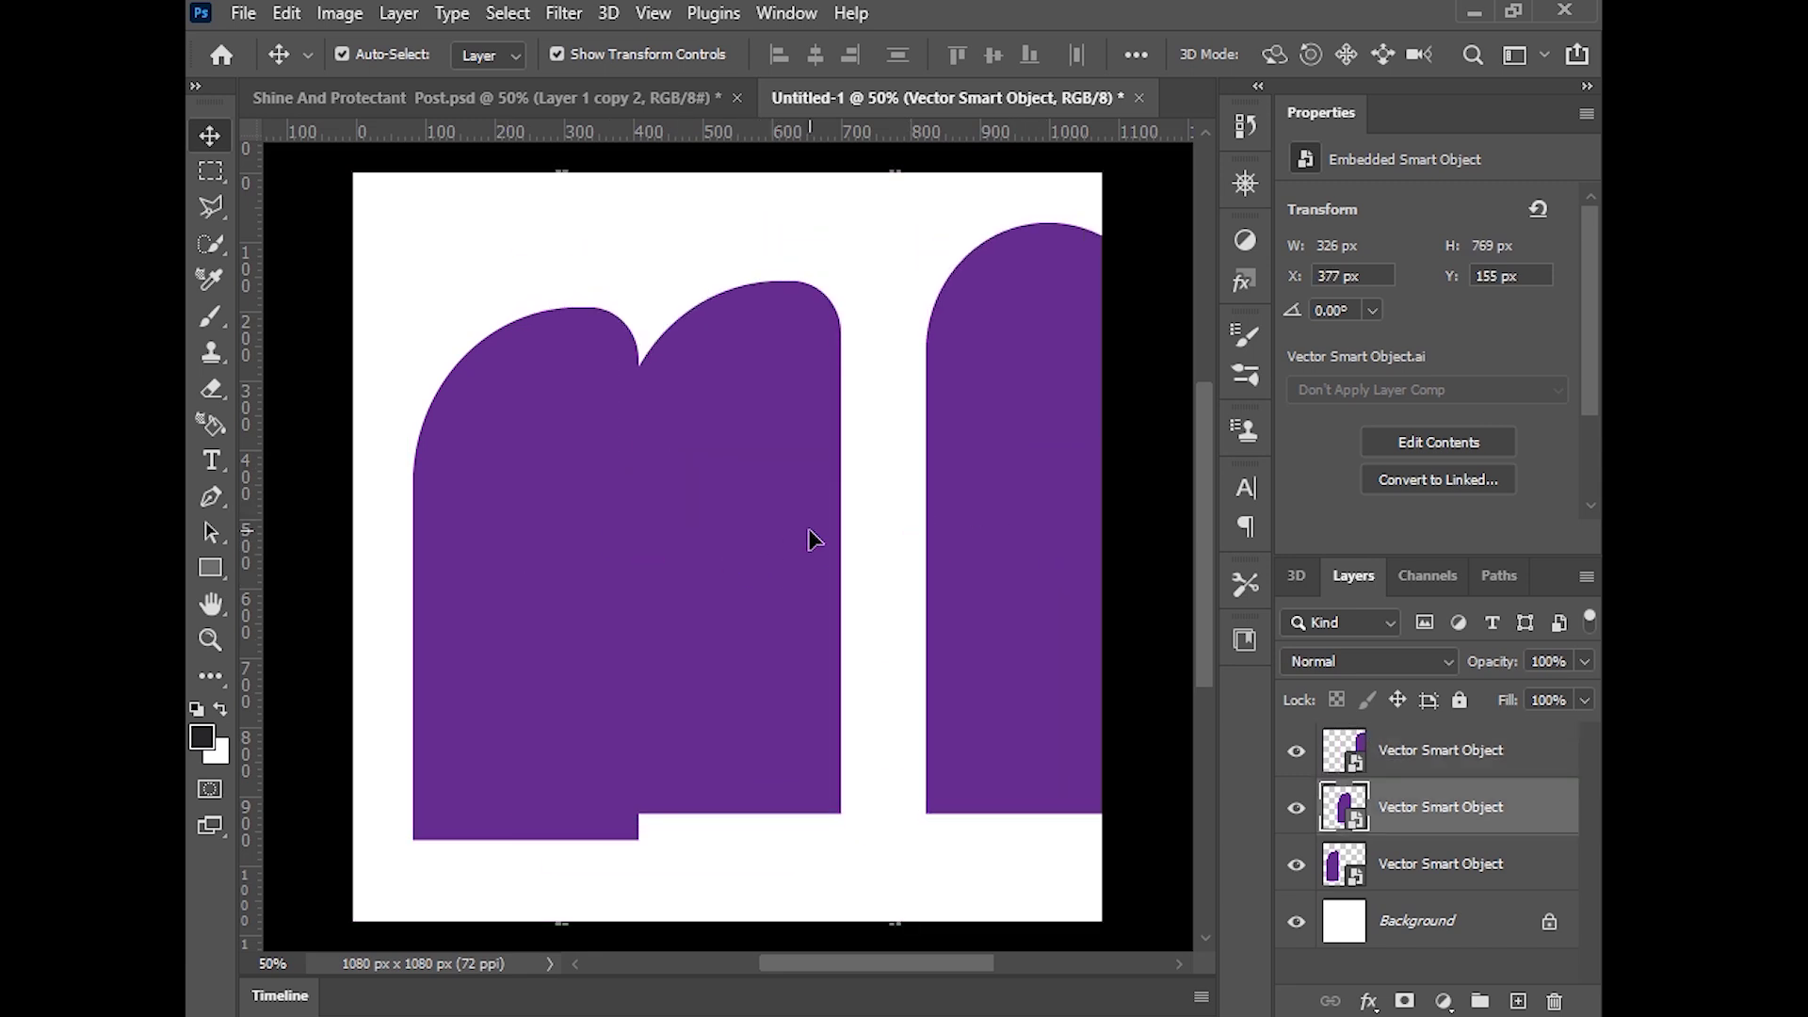
left_click(284, 13)
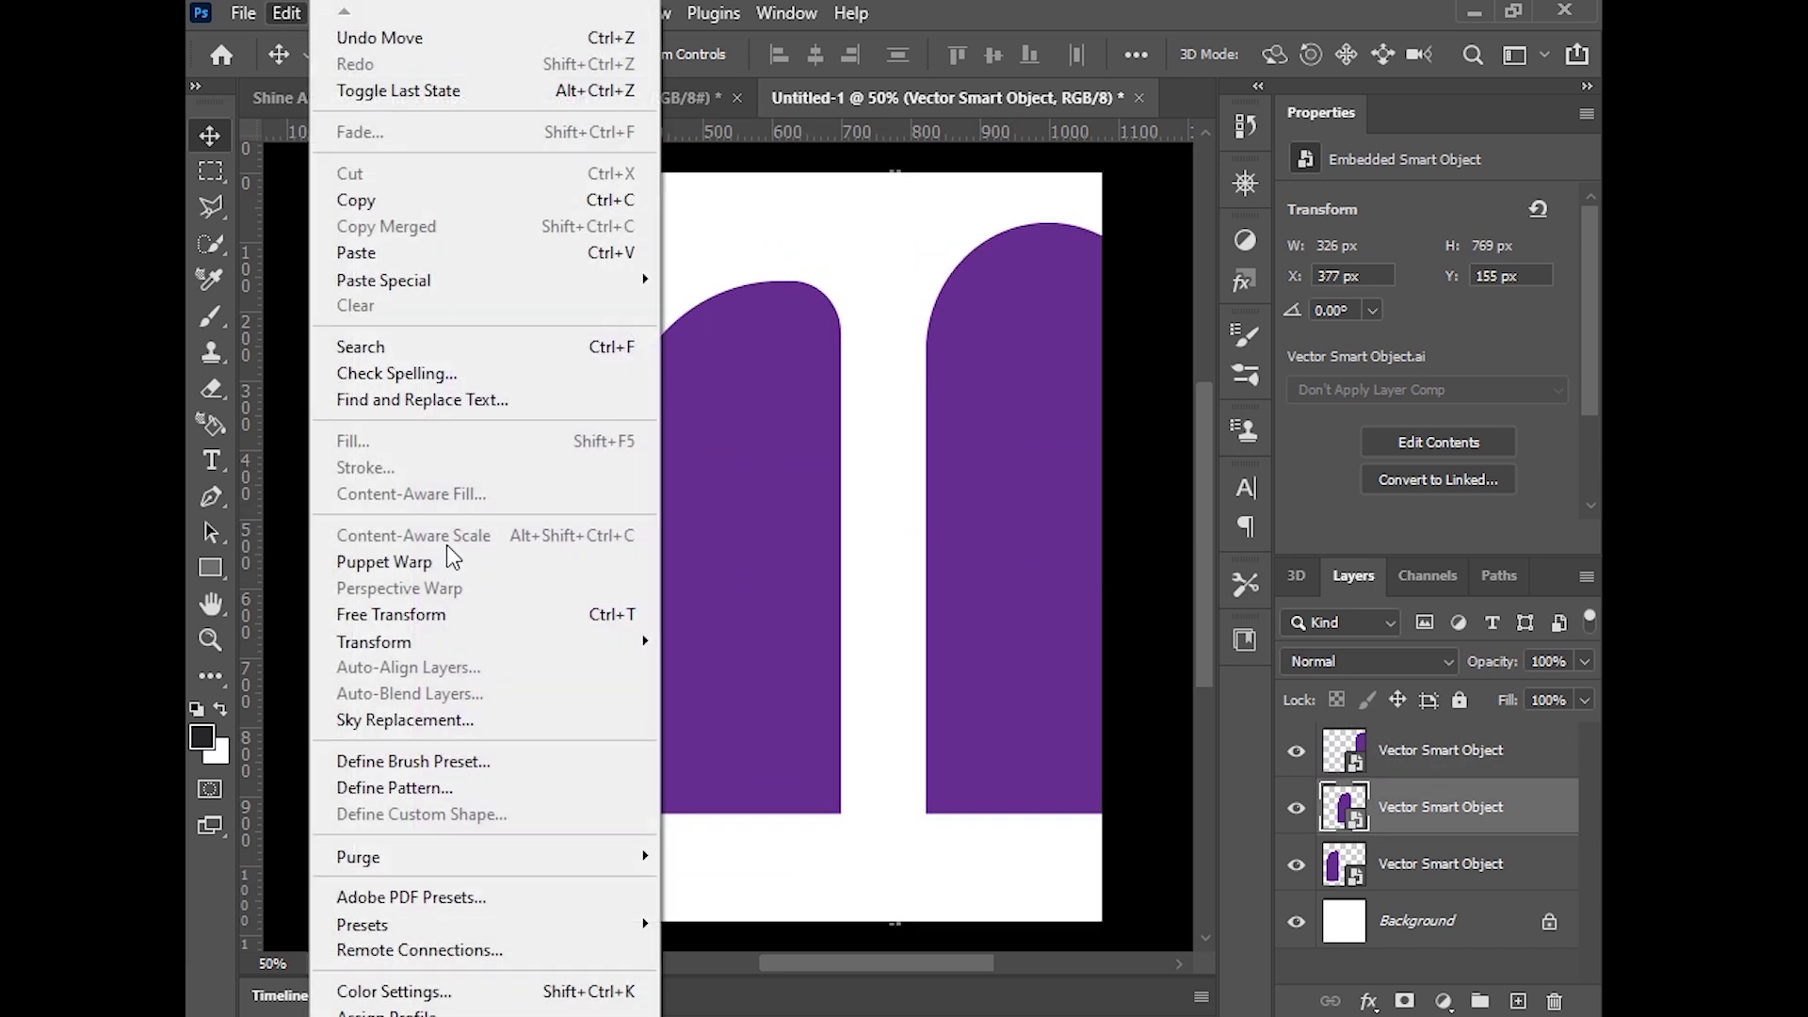
mouse_move(373, 641)
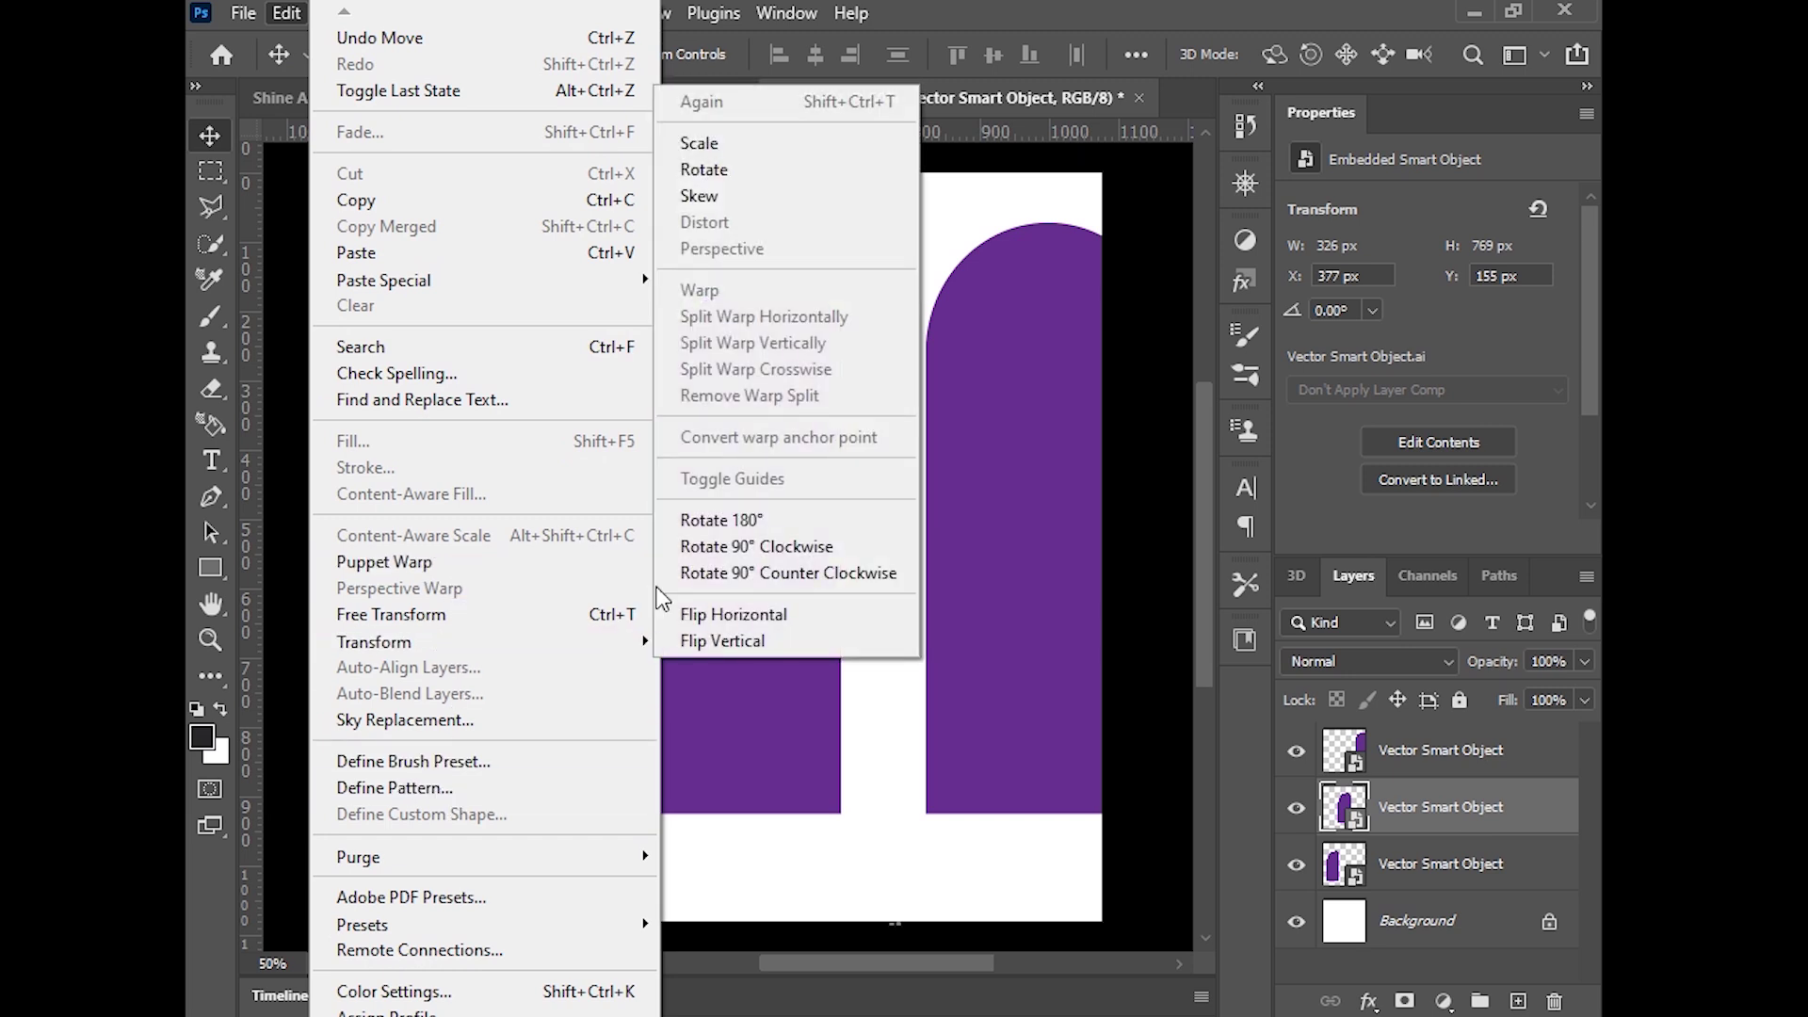
left_click(715, 614)
left_click_drag(764, 548, 1003, 576)
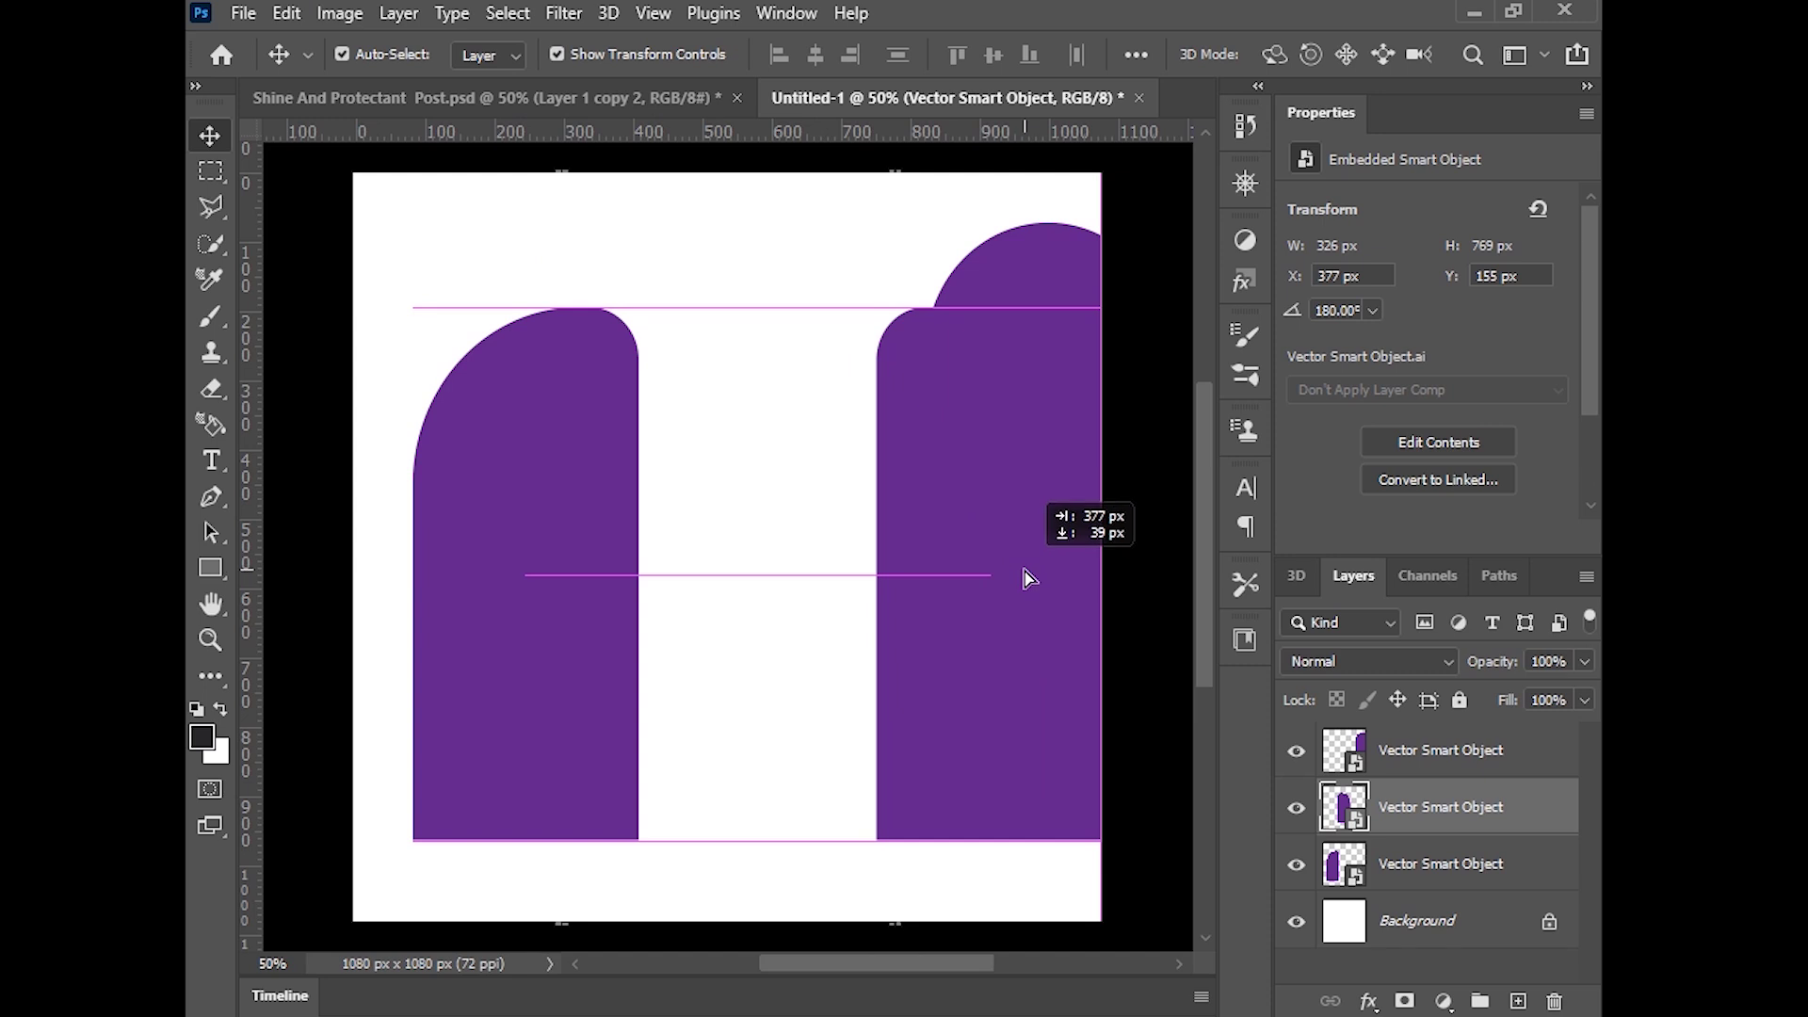
left_click_drag(1003, 575, 1026, 577)
left_click(806, 650)
Move the tall arch into the middle so all three arches are evenly spaced
mouse_move(1021, 274)
left_mouse_down()
mouse_move(702, 306)
mouse_move(731, 304)
left_mouse_up()
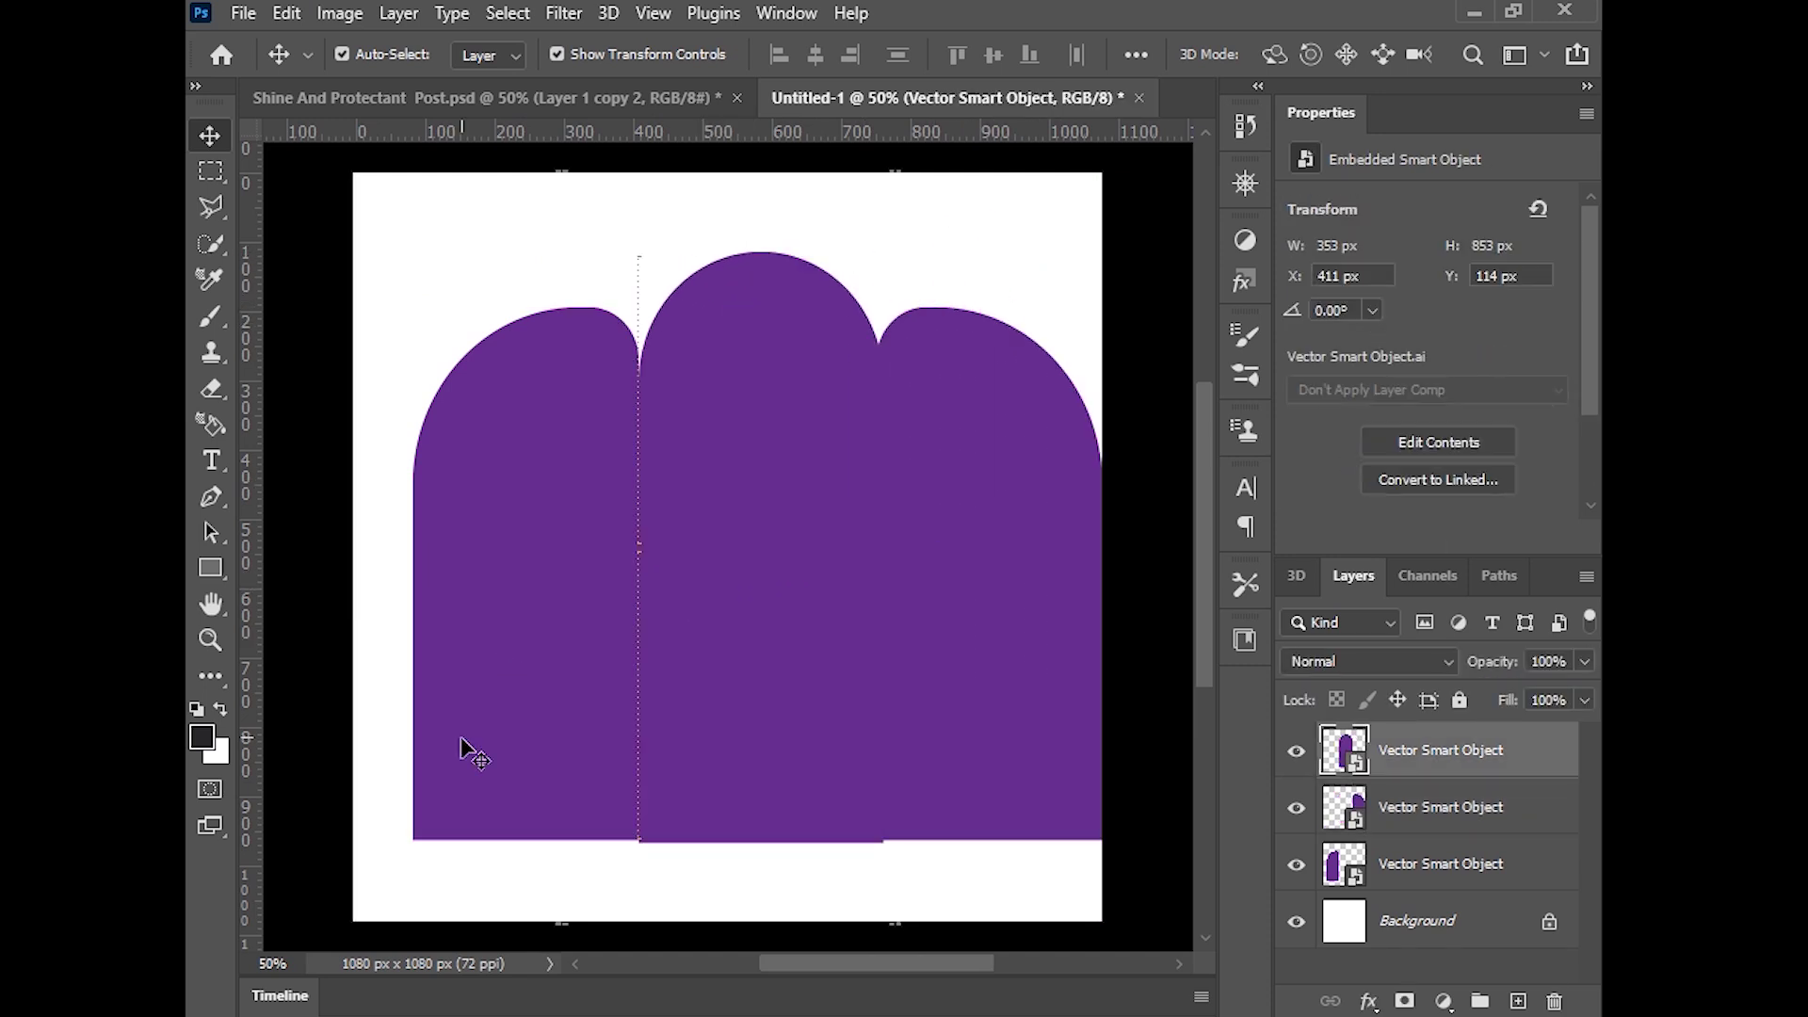
left_click_drag(473, 744, 465, 730)
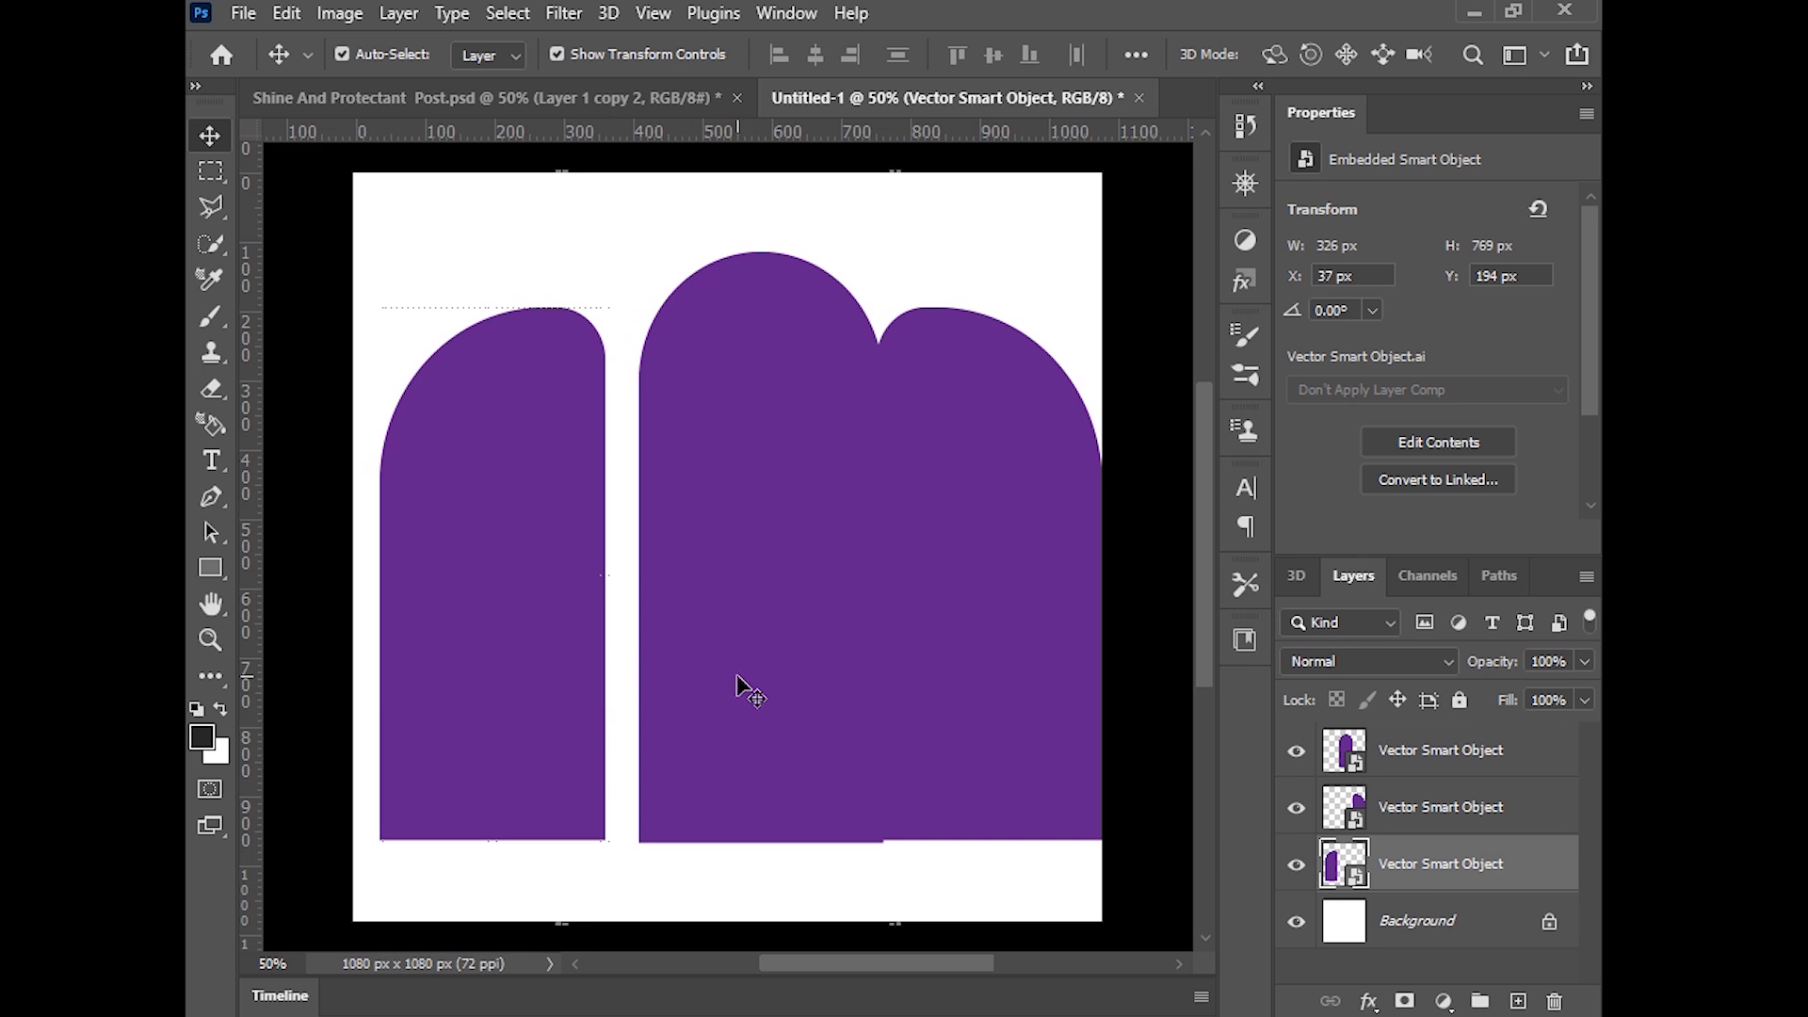
left_click_drag(731, 686, 711, 685)
left_click(1001, 599)
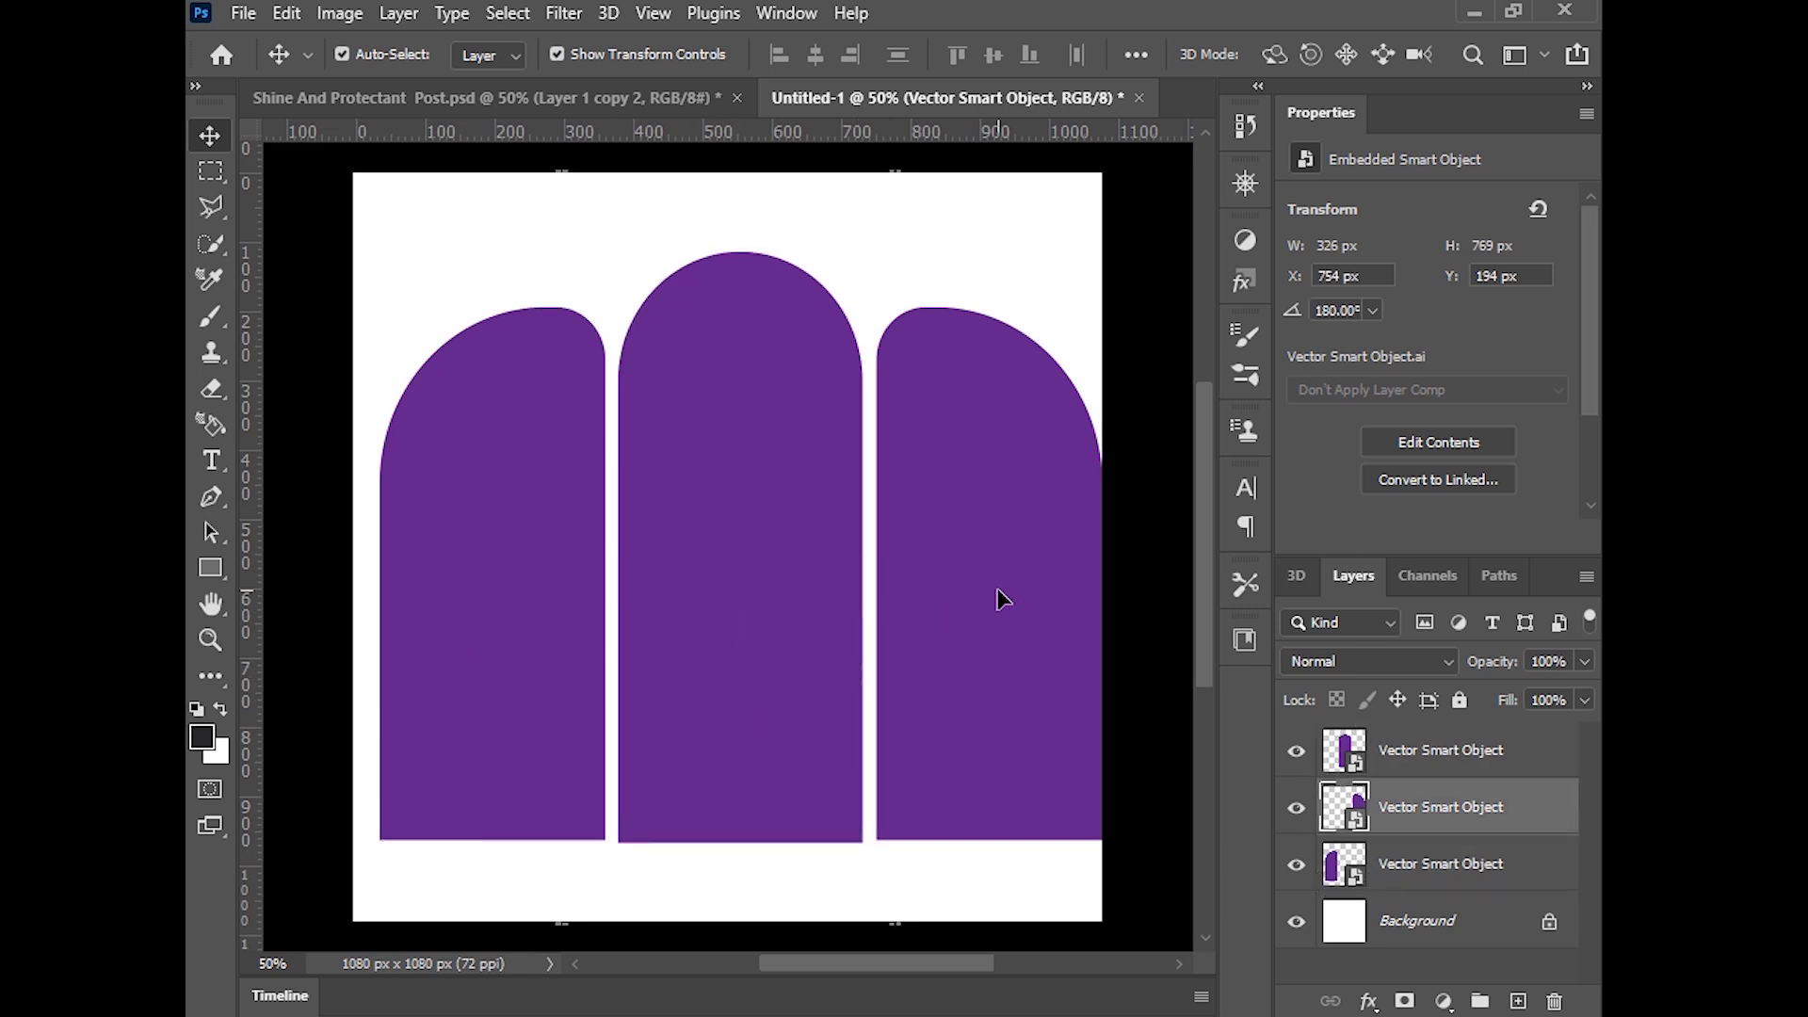
left_click(565, 207)
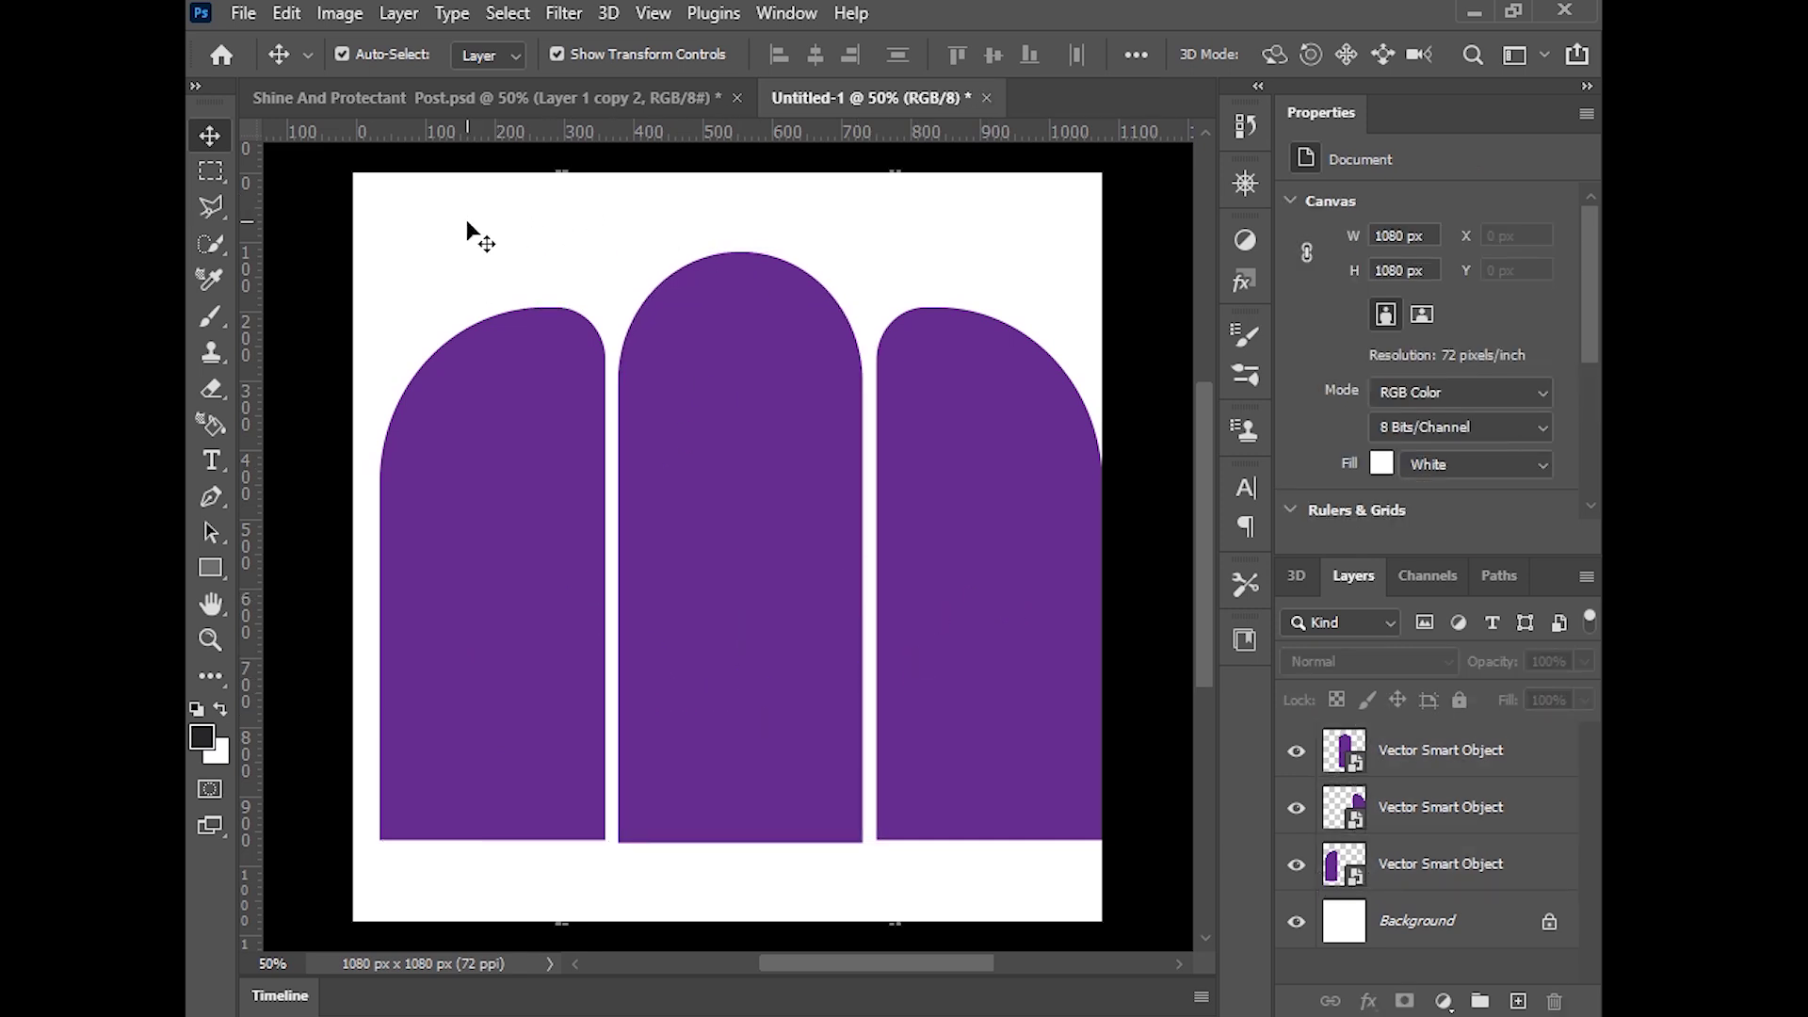
Scale the three arches down to about 87% and centre them on the canvas
left_click_drag(464, 218, 1071, 796)
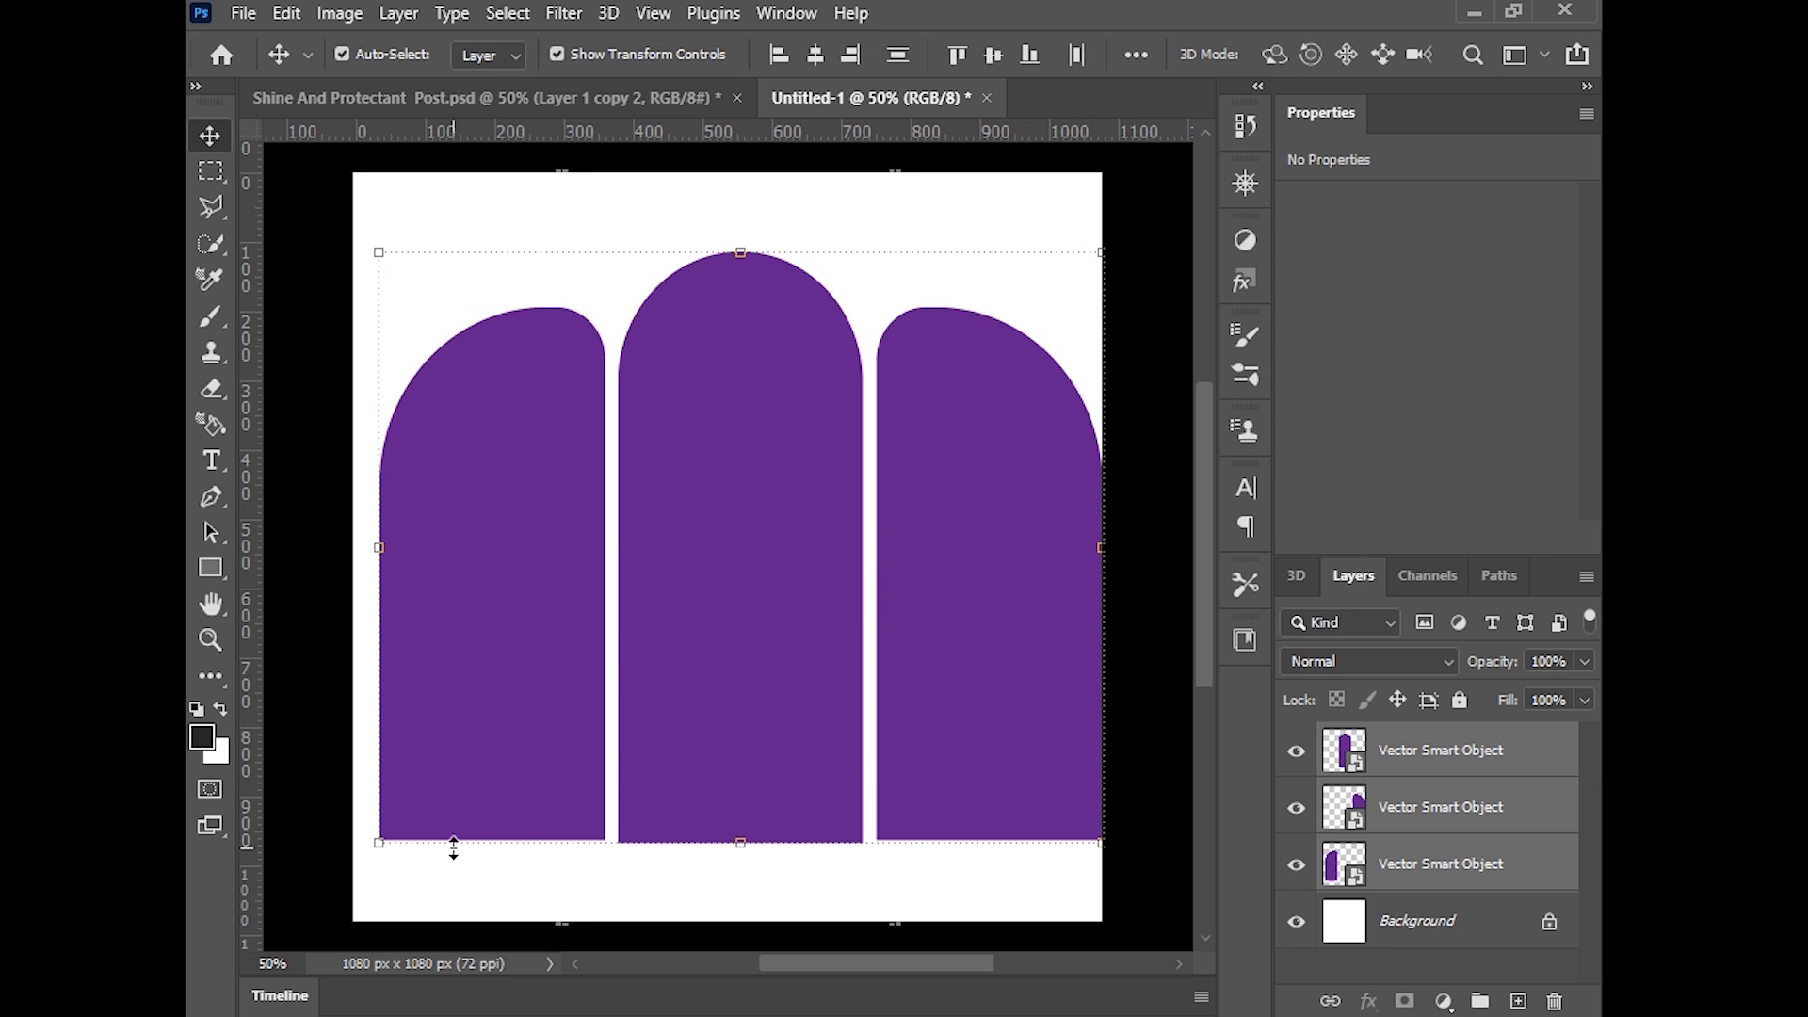
left_click_drag(381, 851, 445, 767)
mouse_move(781, 673)
left_mouse_down()
mouse_move(726, 669)
mouse_move(748, 681)
left_mouse_up()
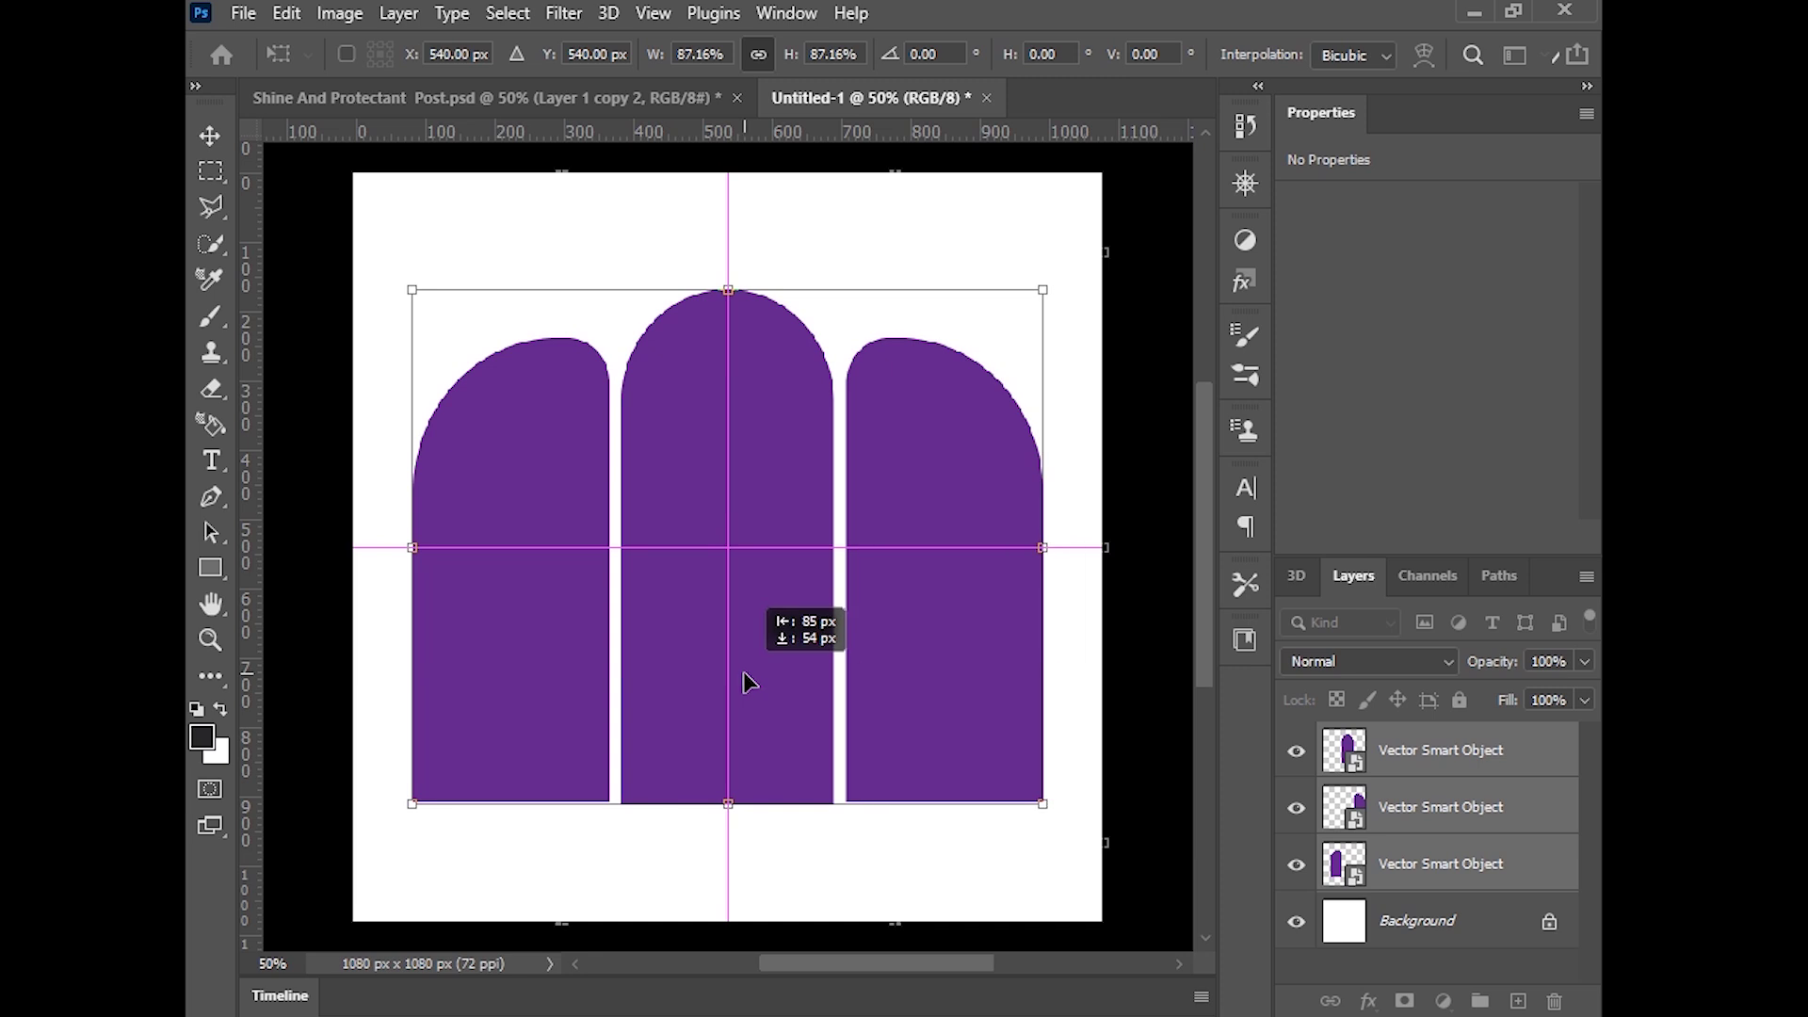
left_click_drag(747, 680, 744, 710)
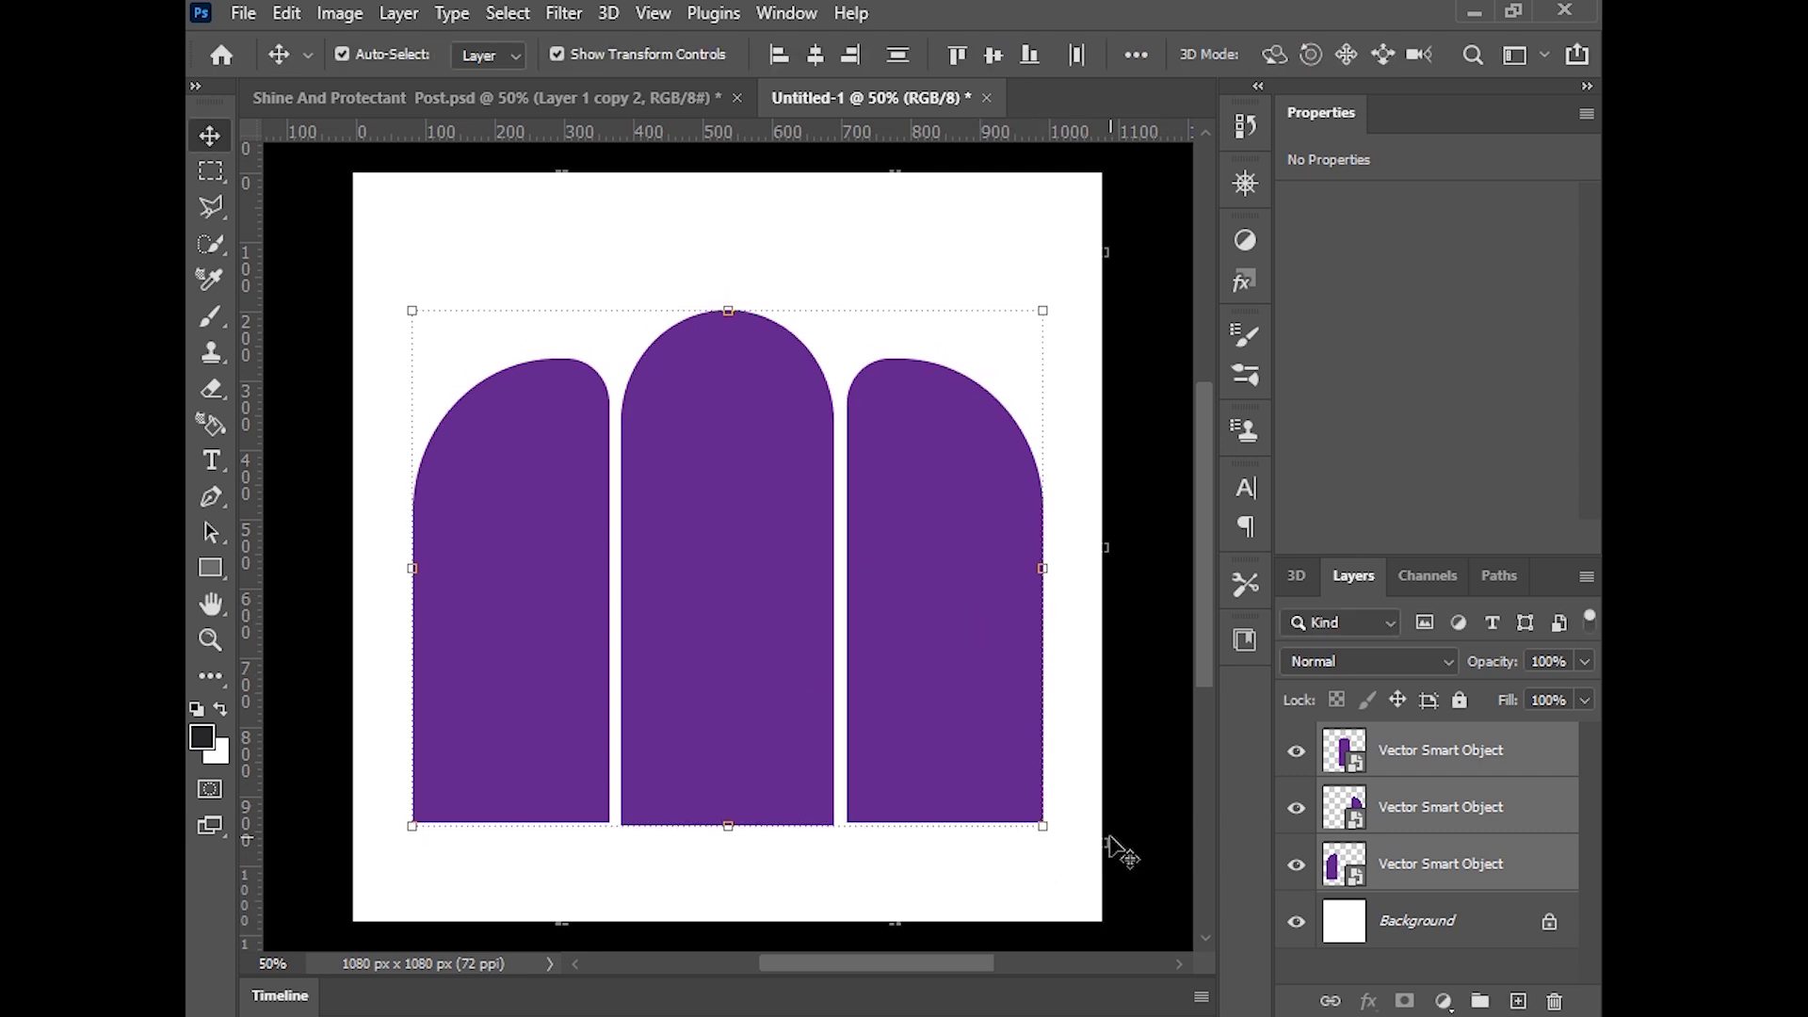
left_click(1042, 895)
left_click_drag(1033, 749, 1030, 748)
left_click(779, 829)
Drag the dark-wall-black image from the Project folder onto the canvas
scroll(786, 886, "down", 2)
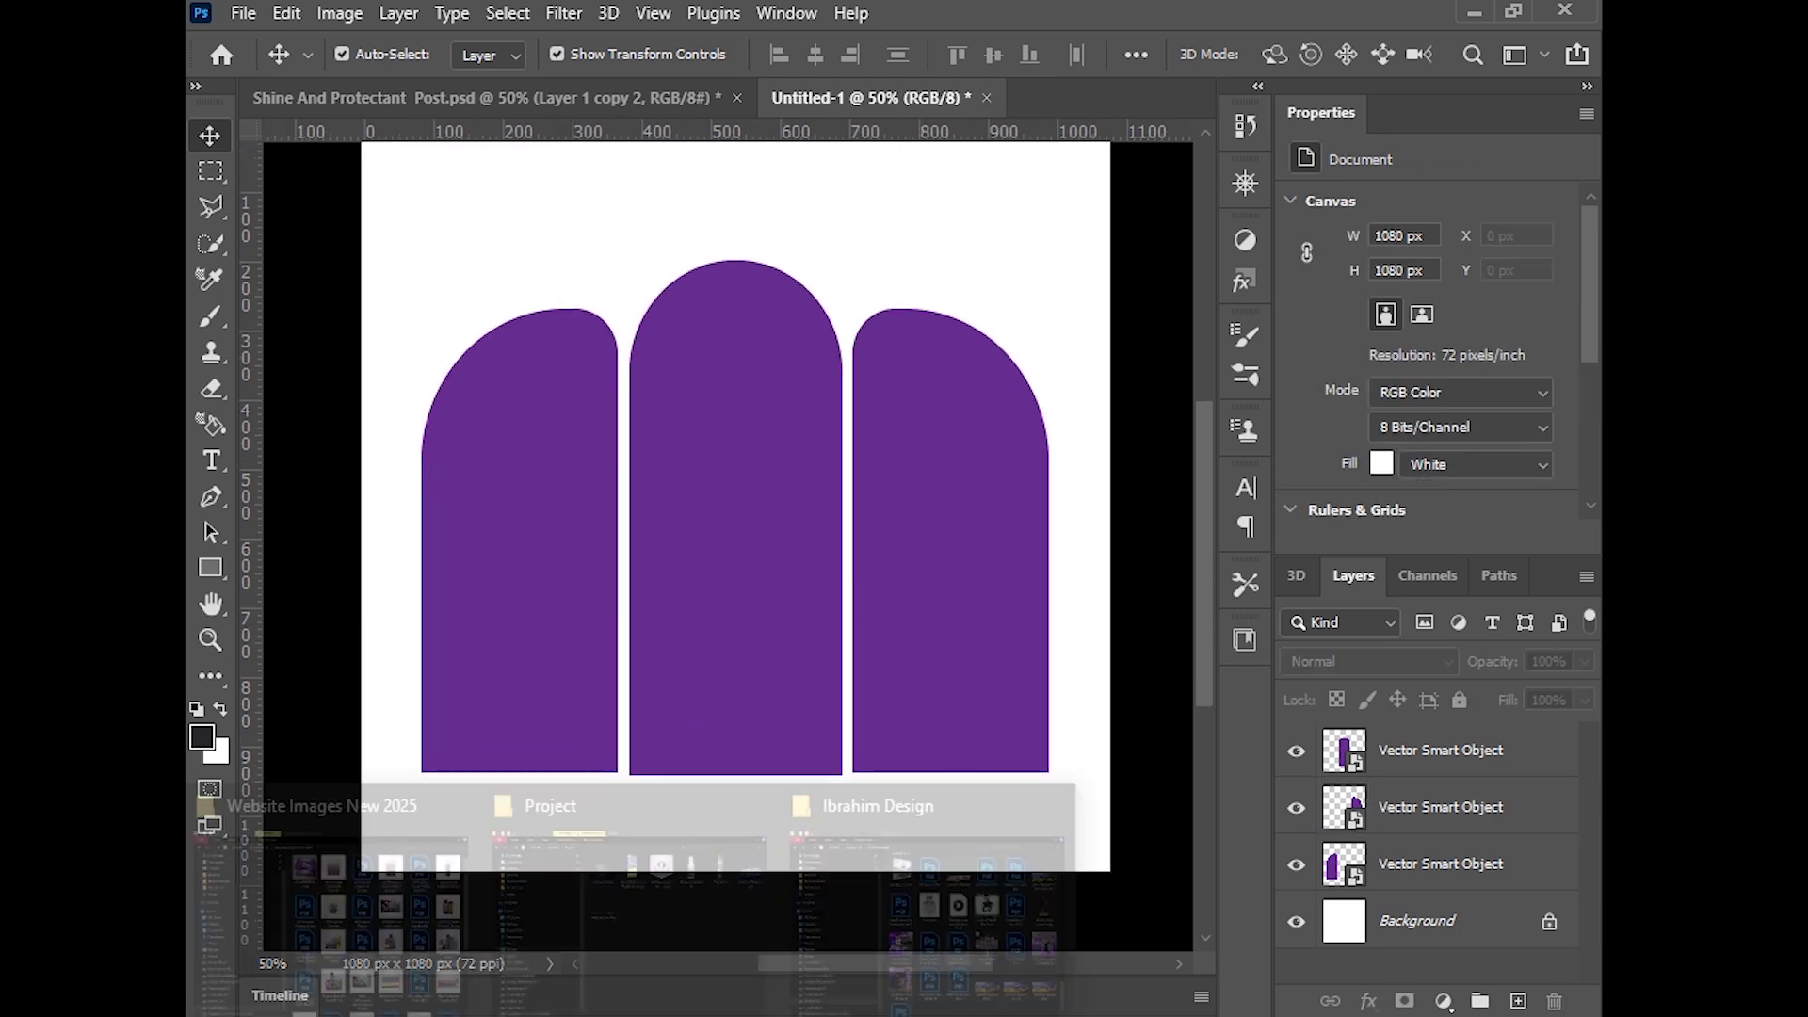
left_click(730, 934)
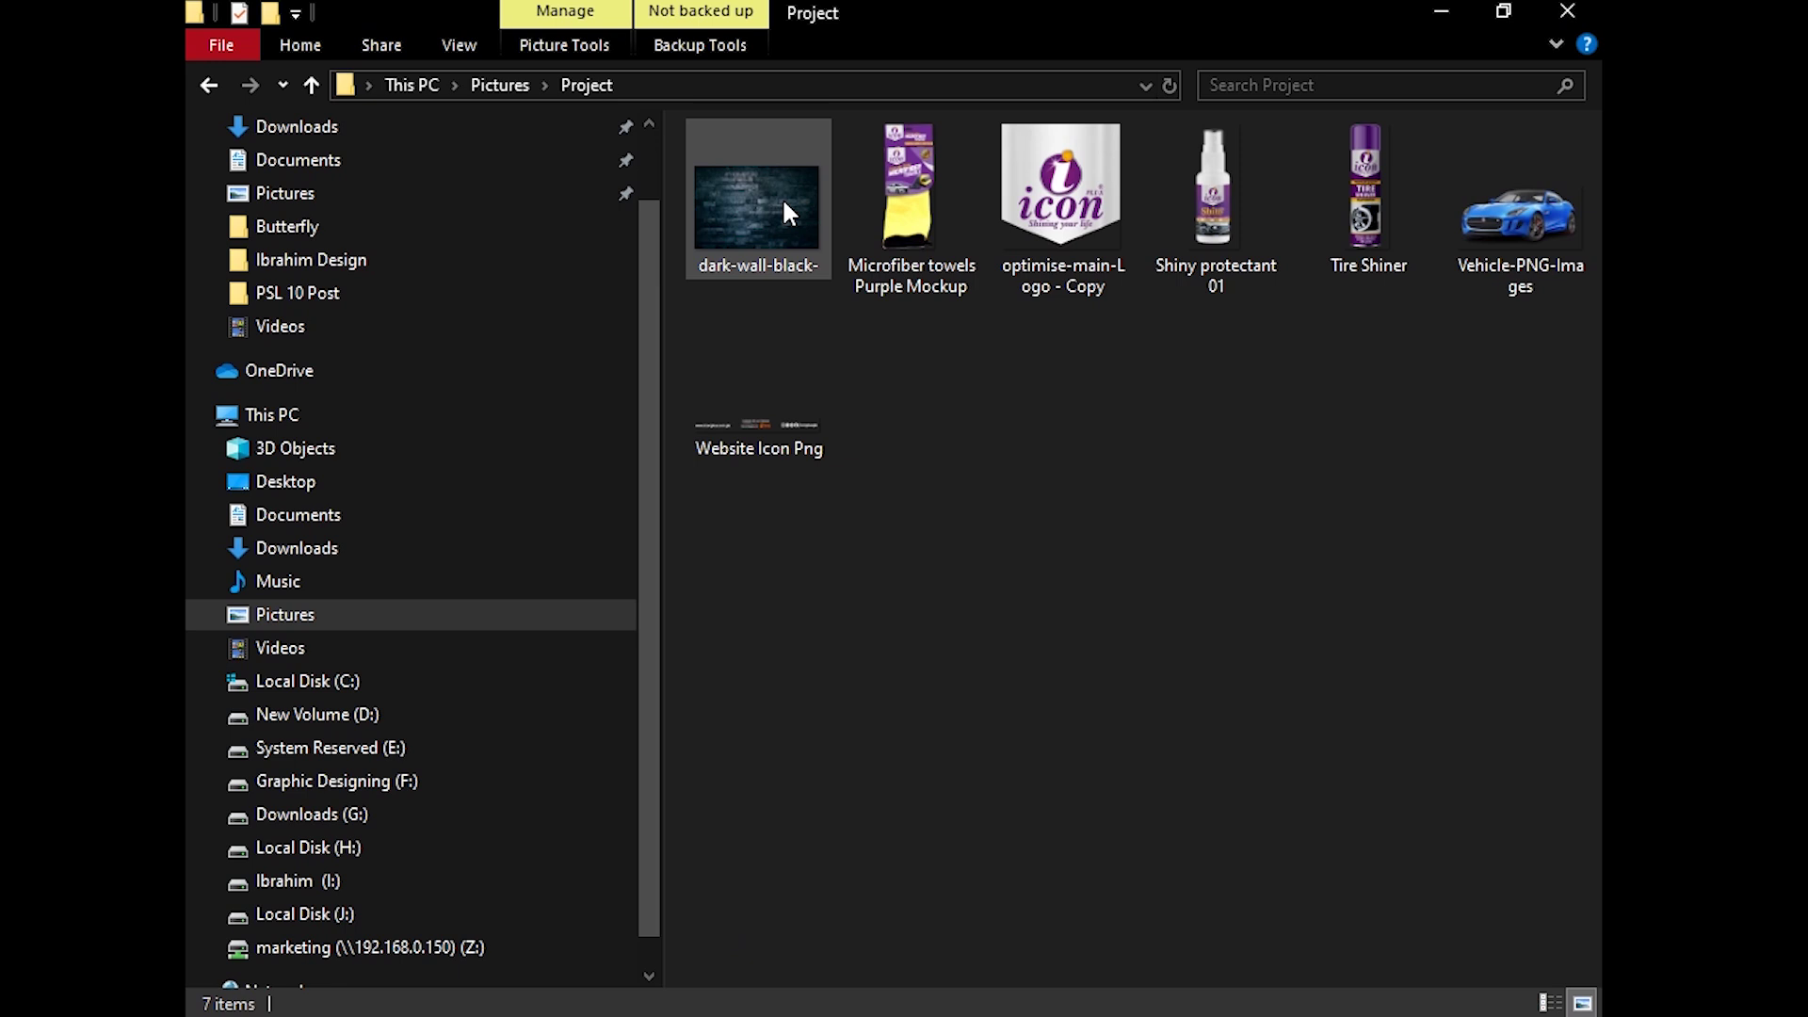
left_click_drag(750, 194, 565, 1012)
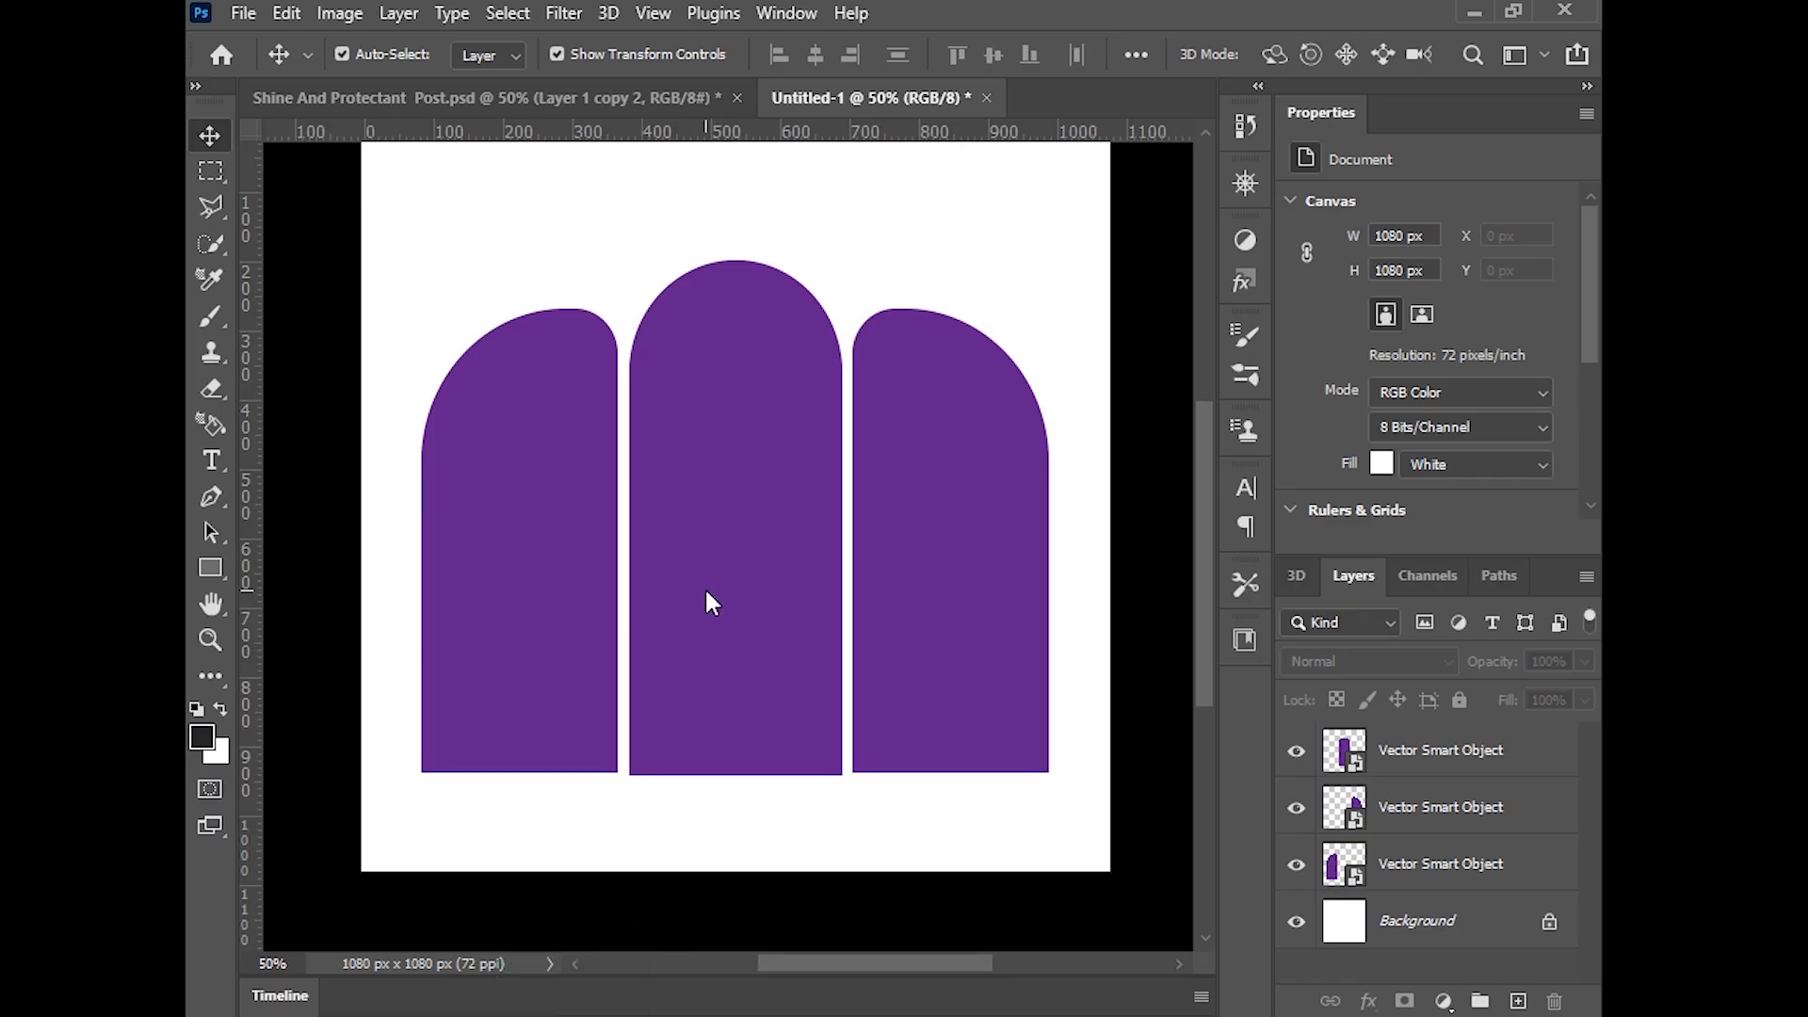
left_click_drag(565, 1013, 704, 585)
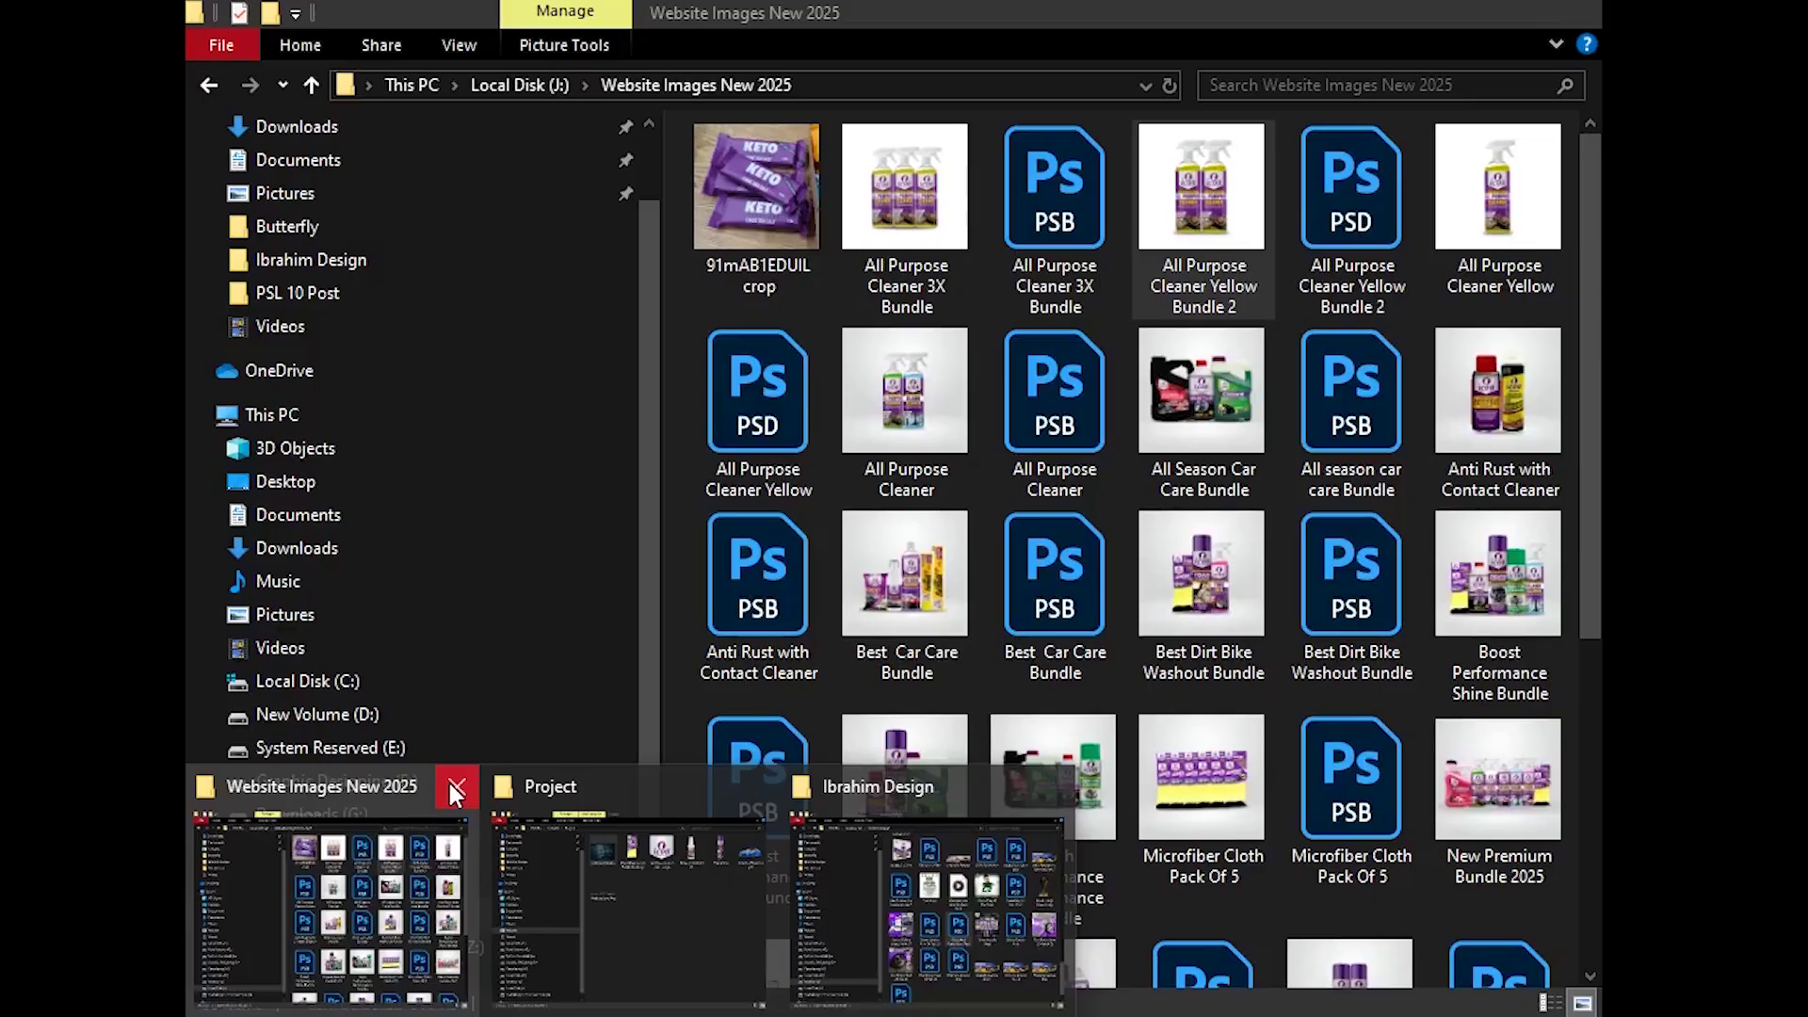
Close the extra folder windows and fit the wall photo as a 284 × 670 px strip over the left arch
left_click(451, 783)
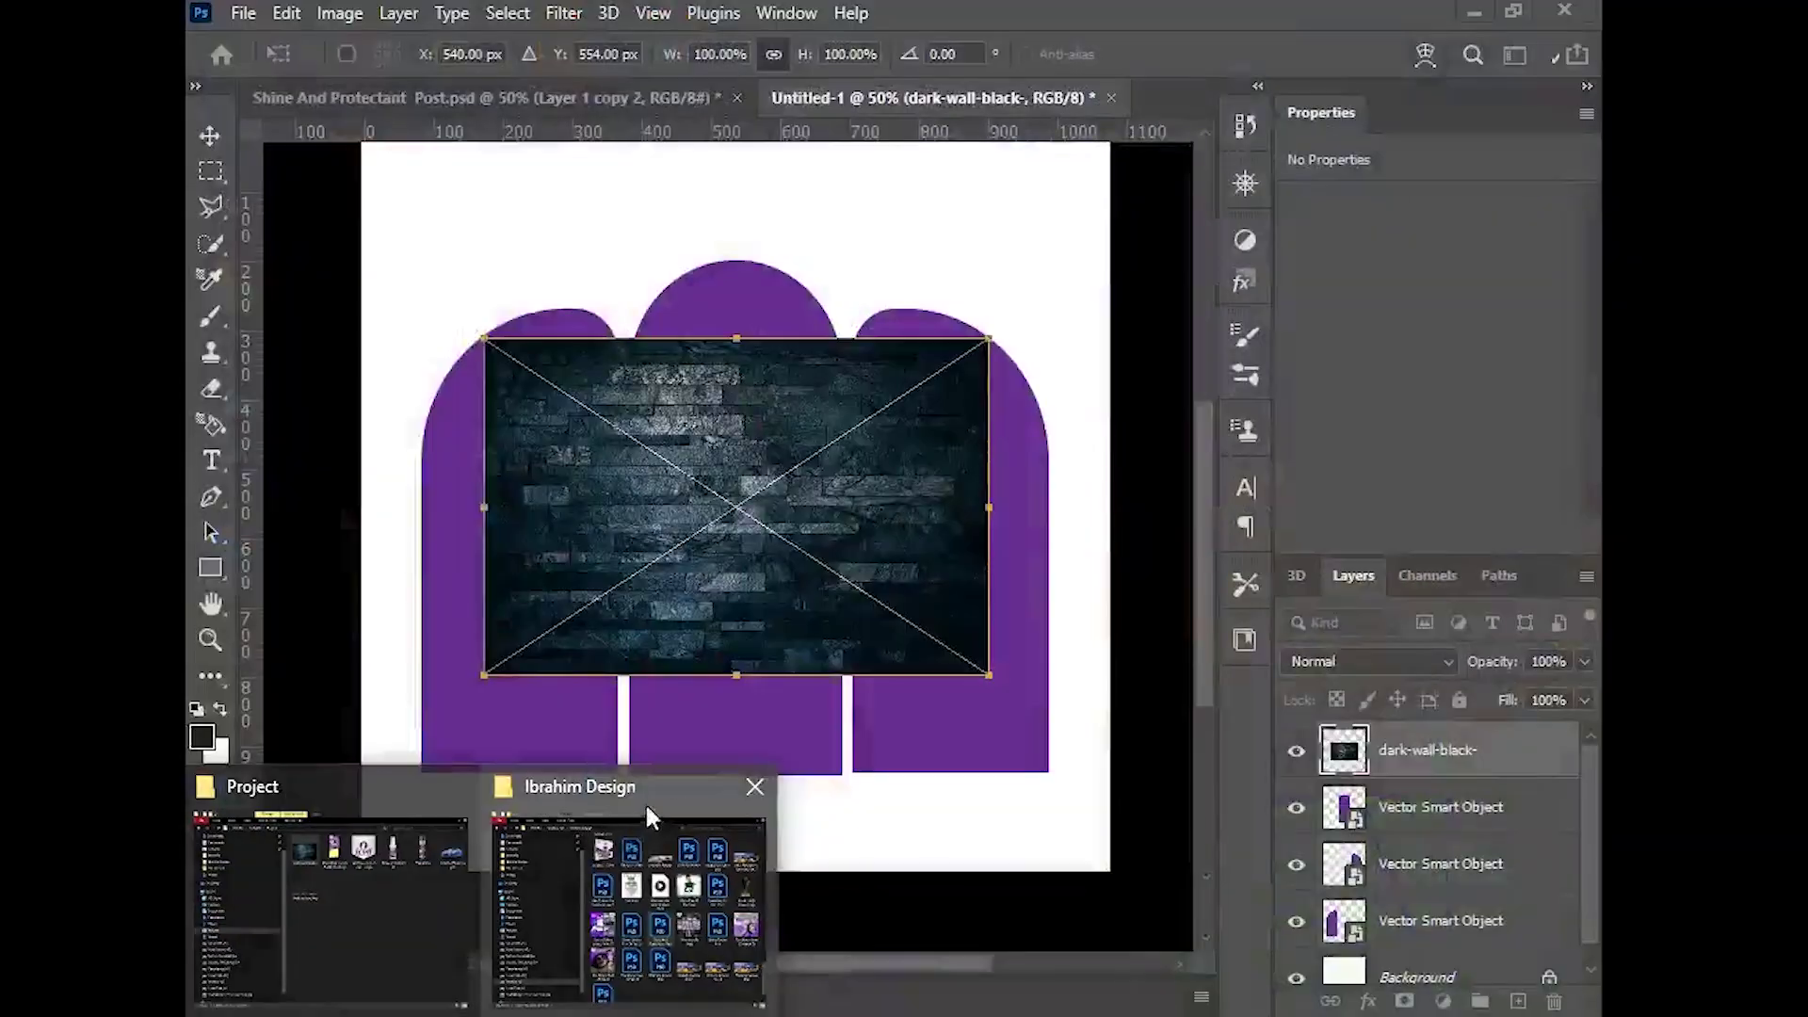
left_click(740, 787)
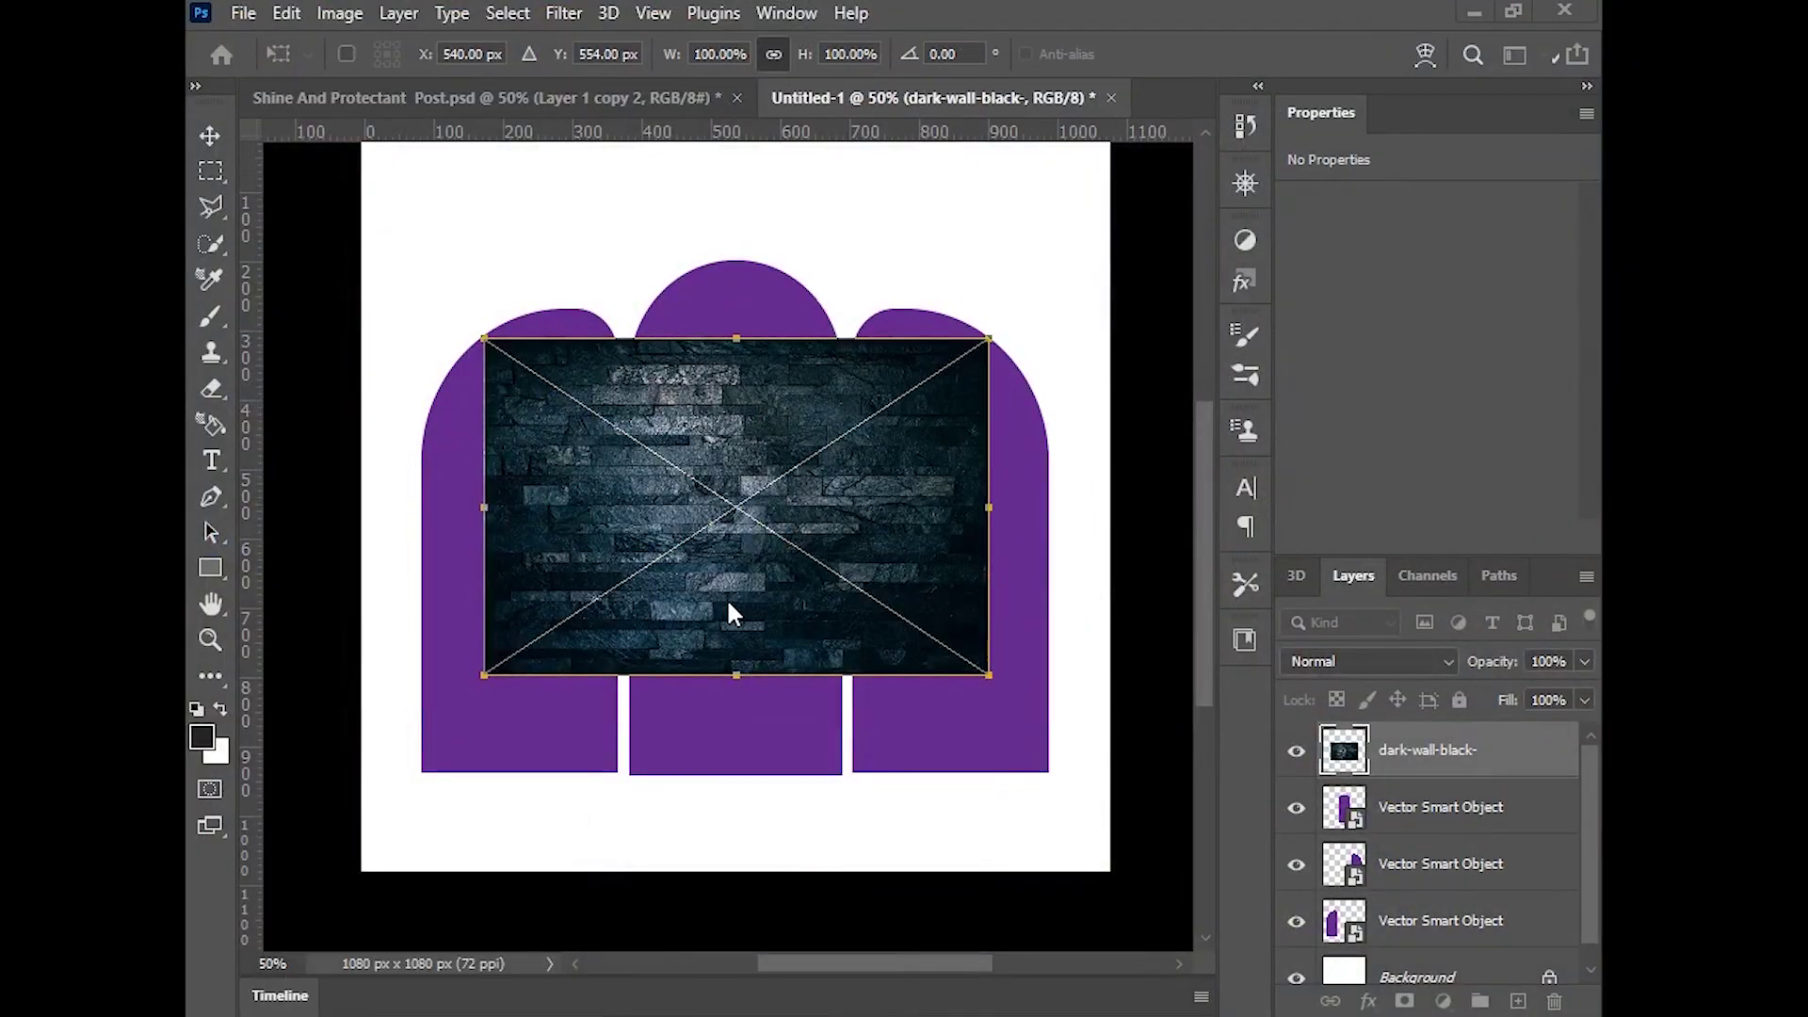
left_click_drag(709, 612, 669, 678)
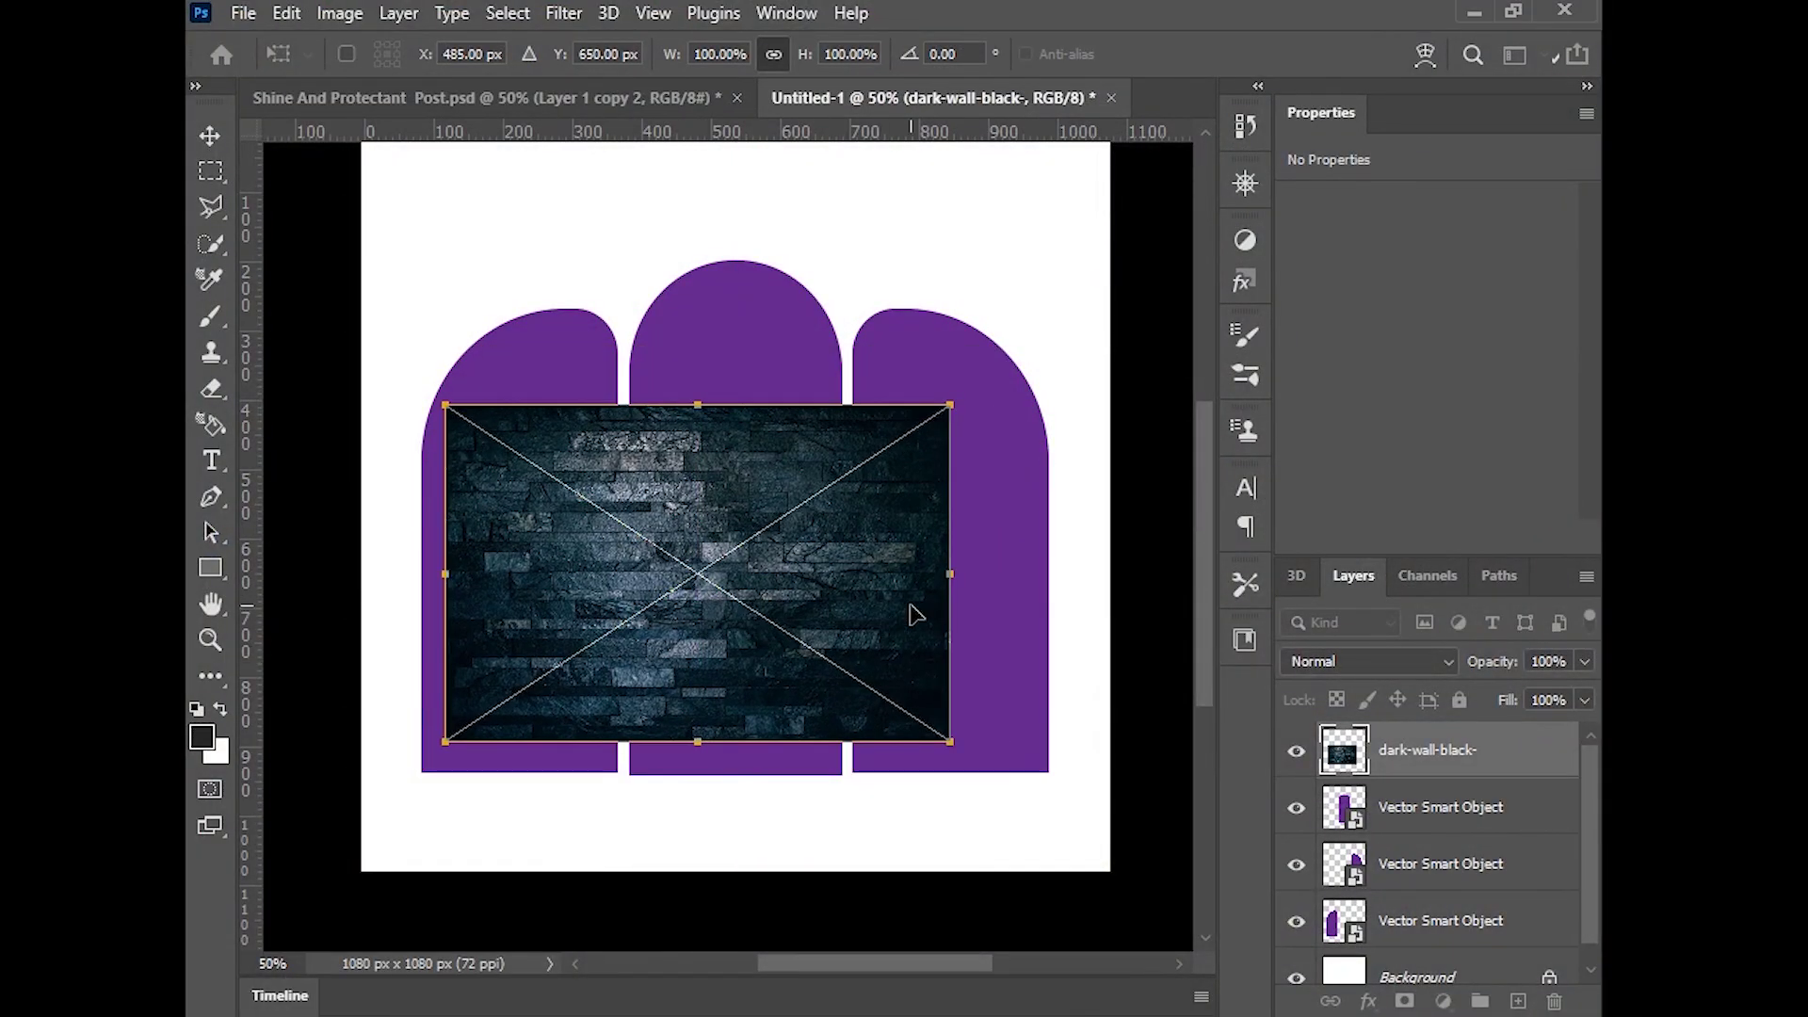
left_click_drag(953, 578, 630, 578)
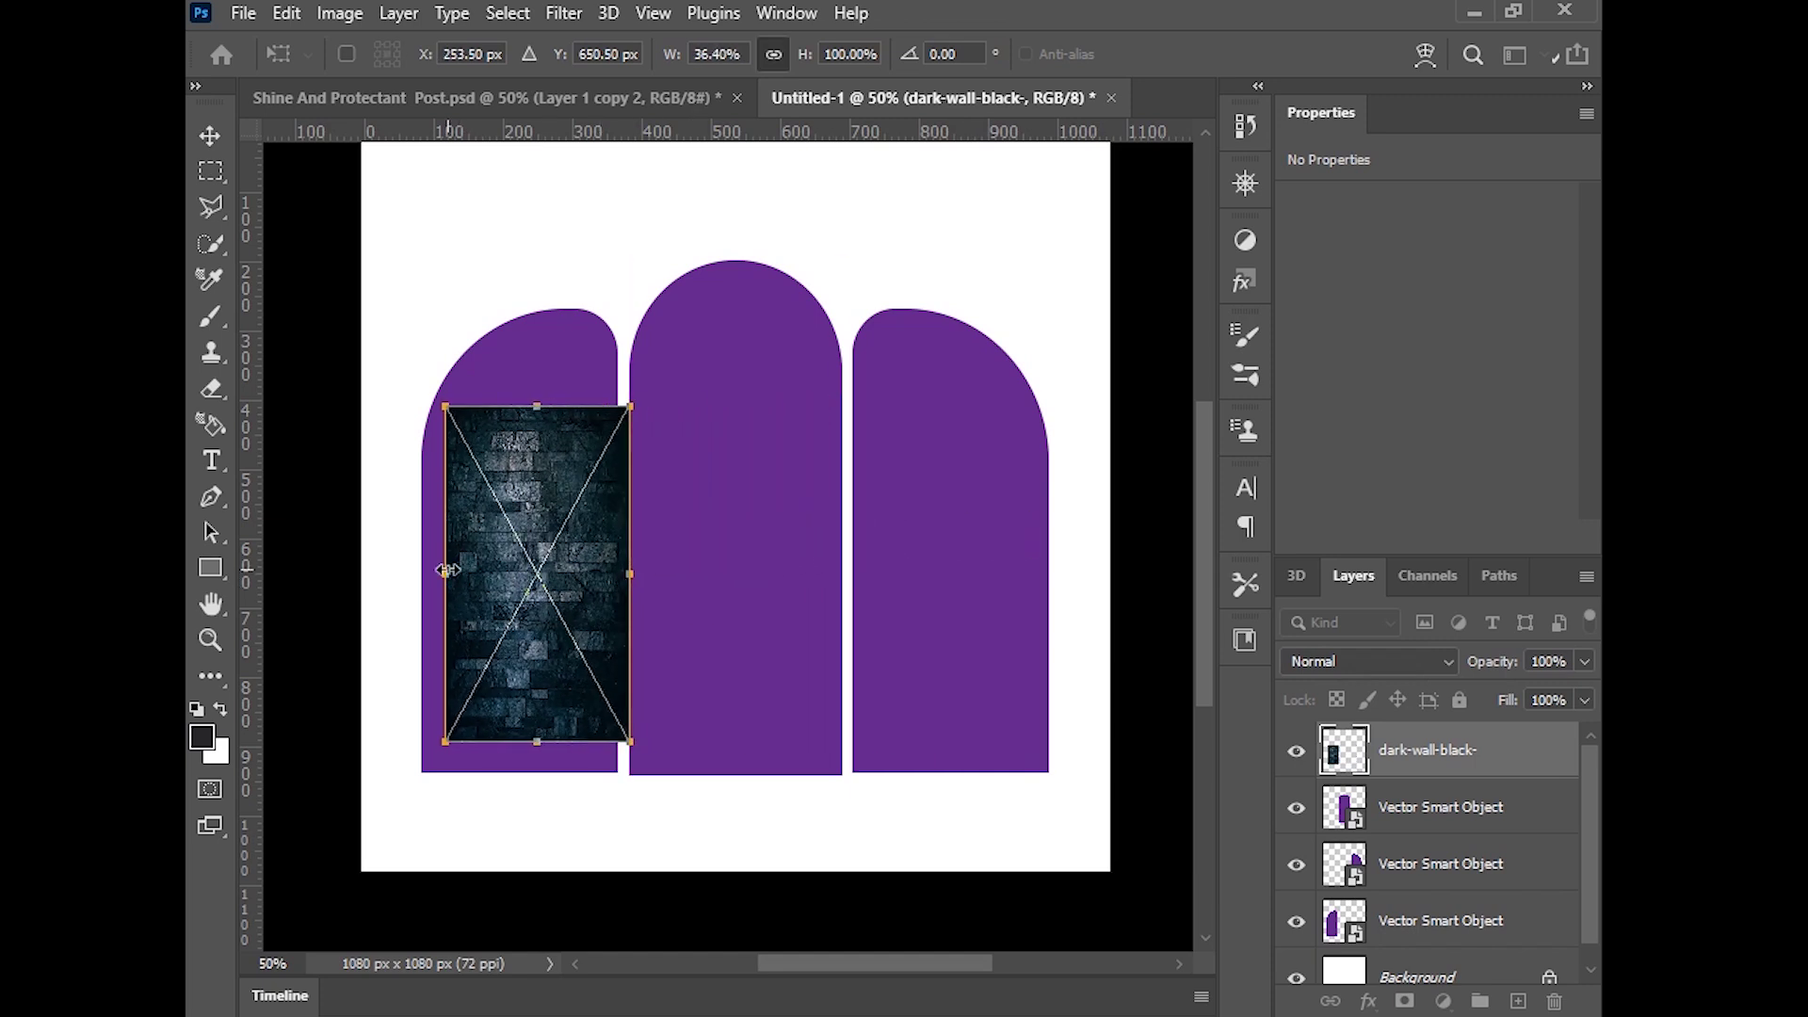
left_click_drag(444, 570, 421, 572)
left_click_drag(627, 577, 617, 576)
left_click_drag(520, 405, 520, 308)
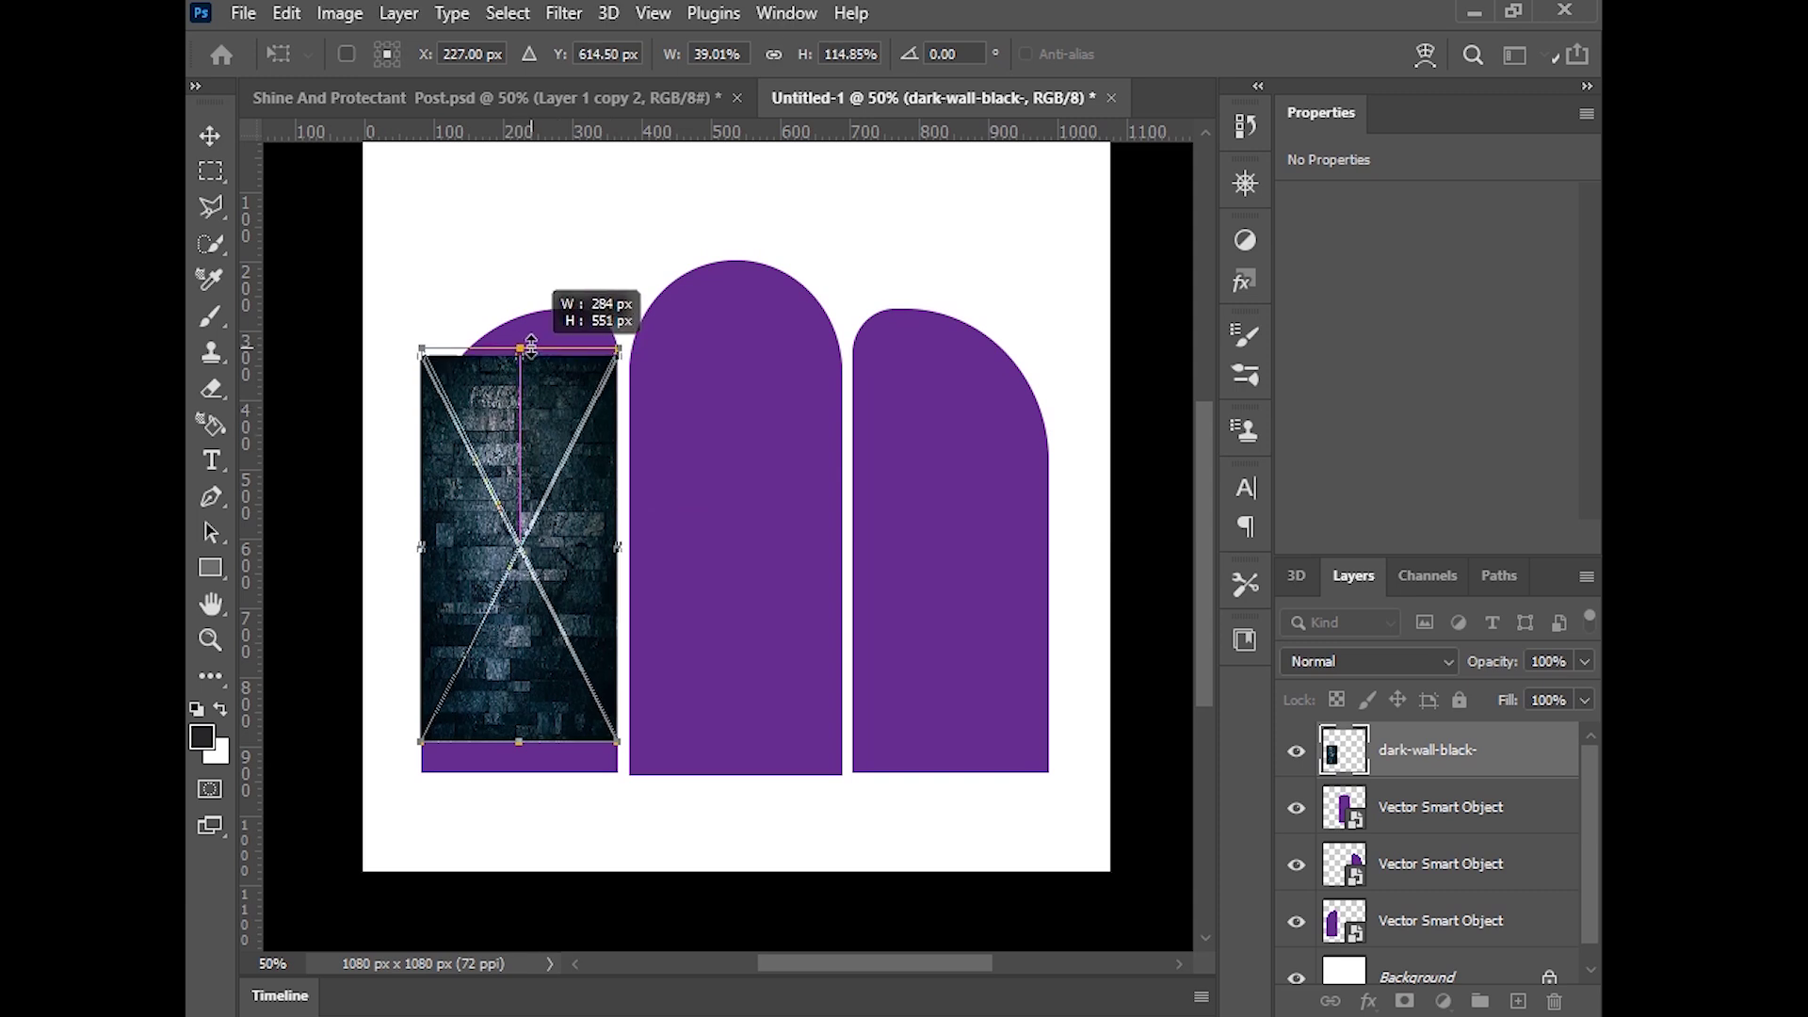
left_click_drag(515, 742, 517, 774)
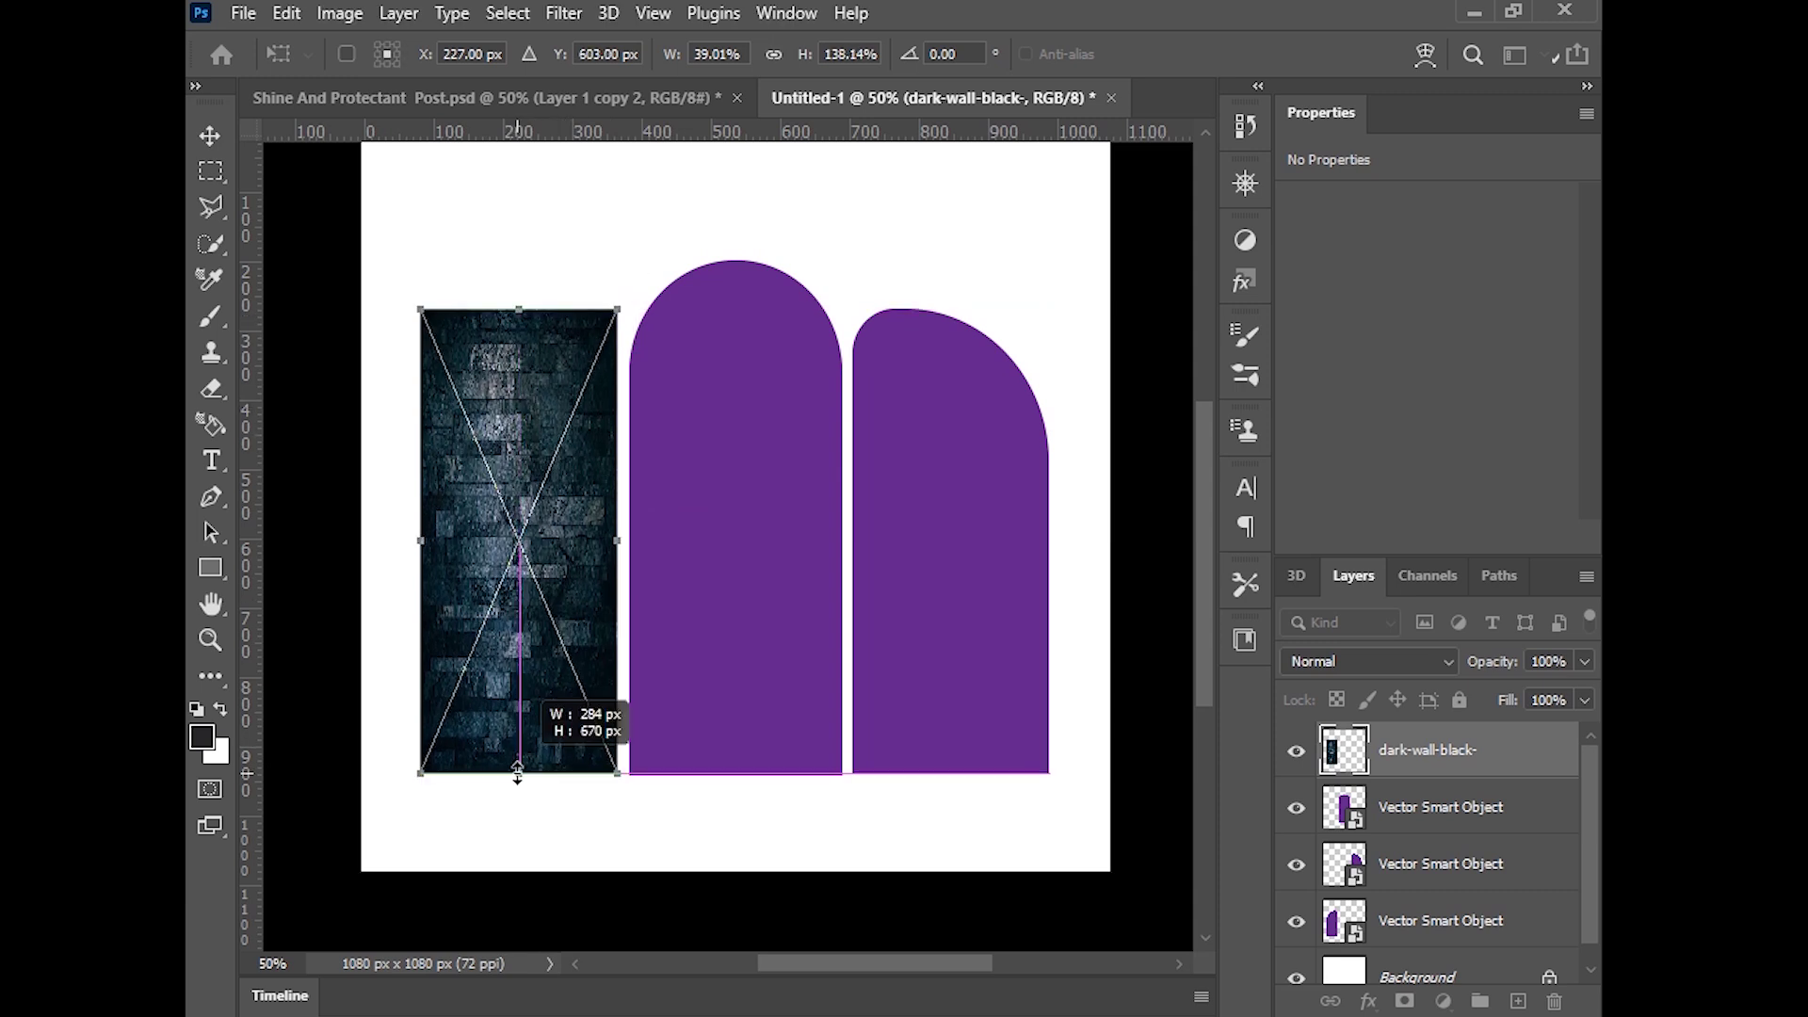
key("Return")
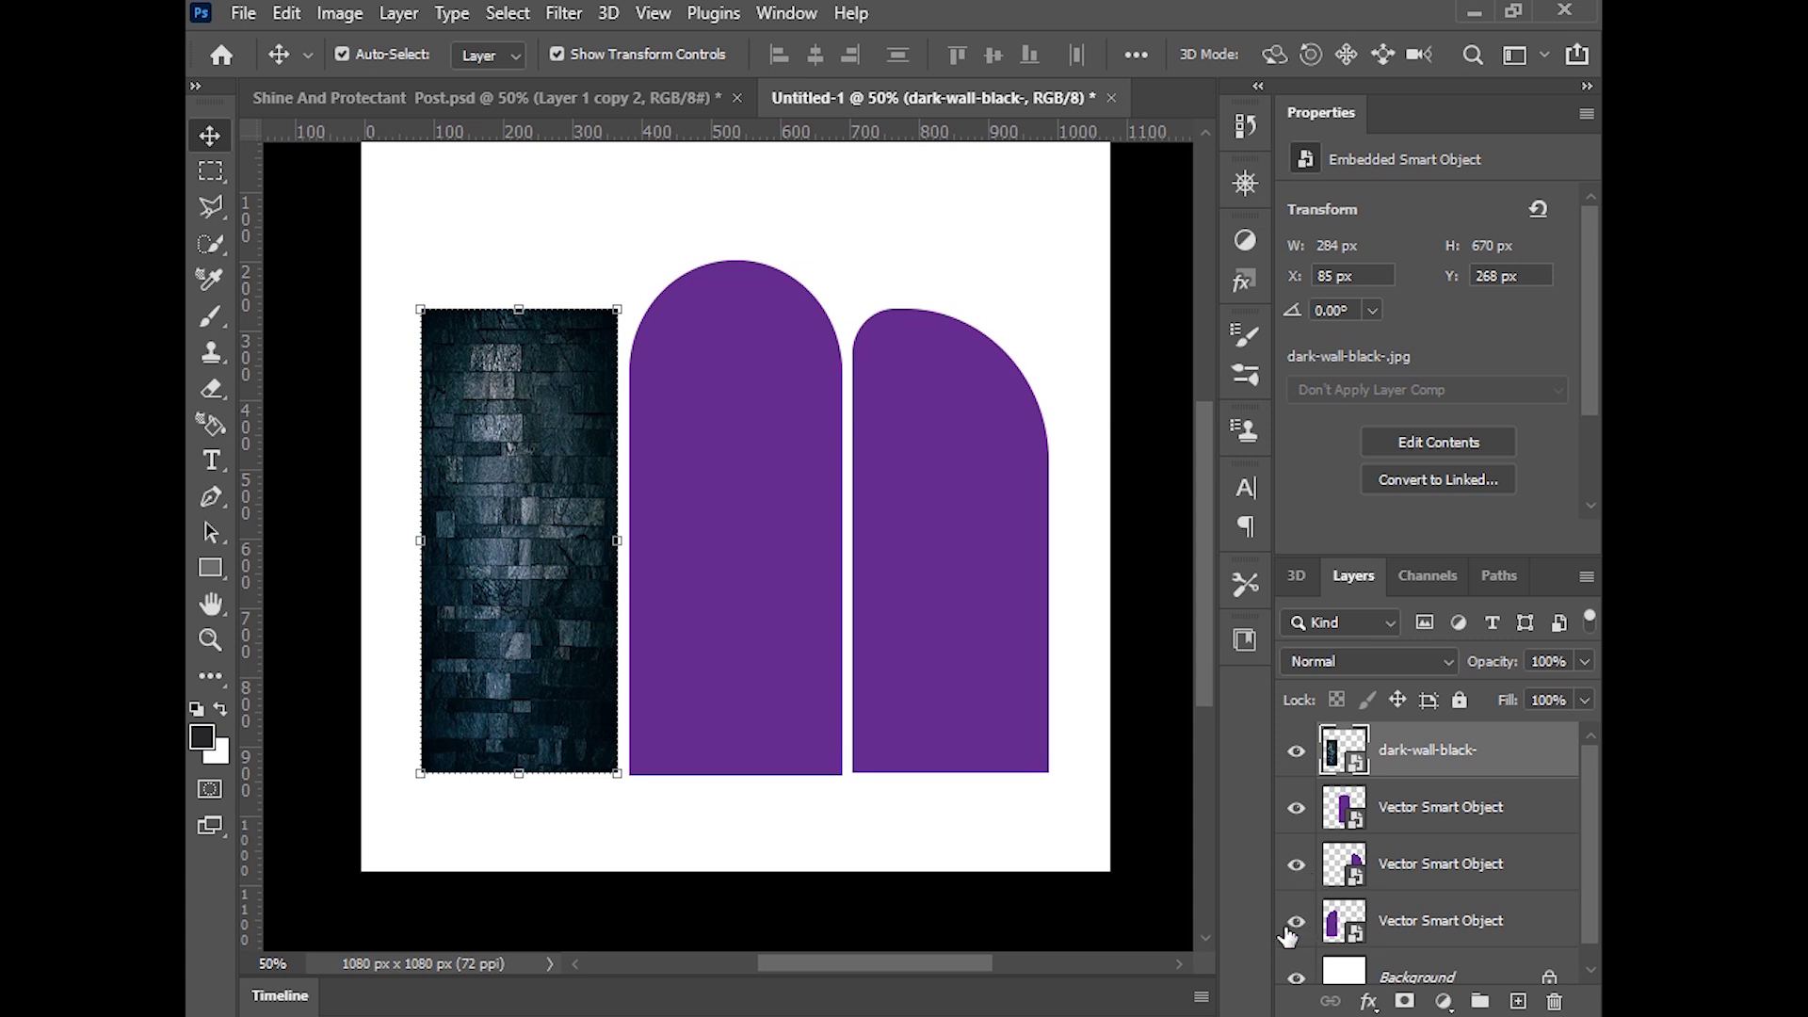
Duplicate the wall image and position copies over the middle and right arches
left_click_drag(1370, 772, 1377, 895)
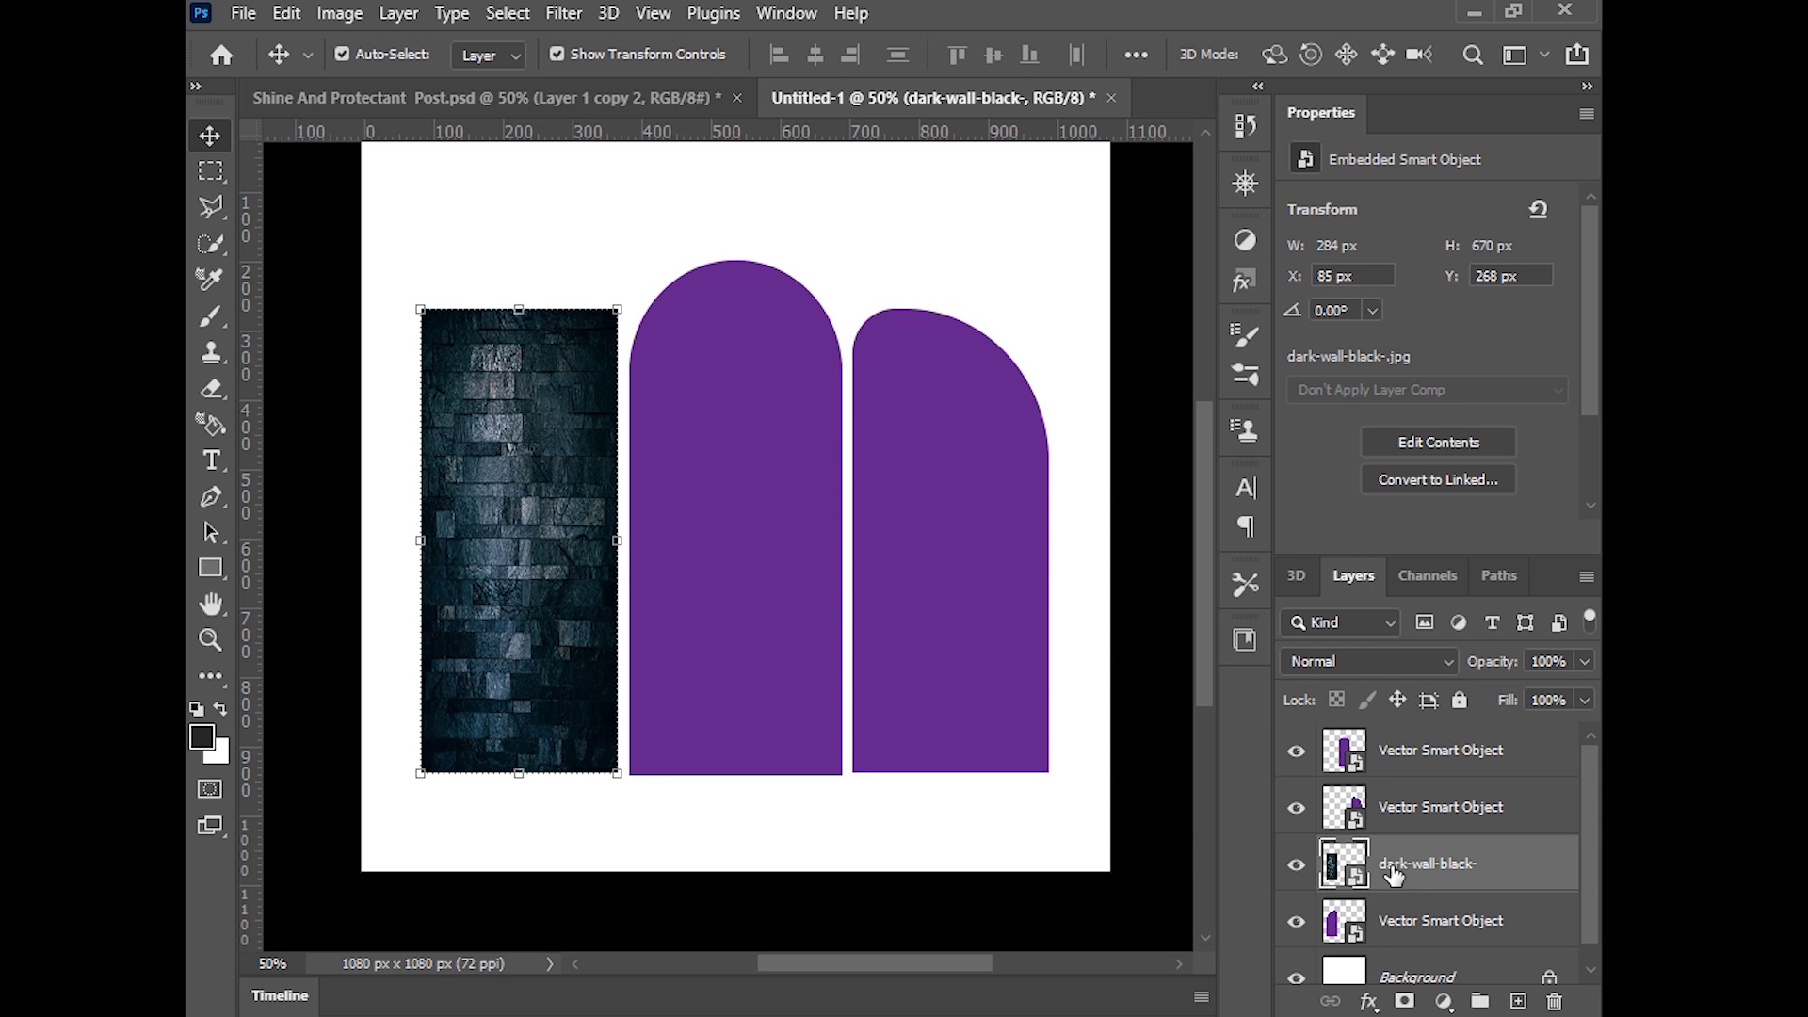
left_click_drag(1395, 874, 1418, 734, "alt")
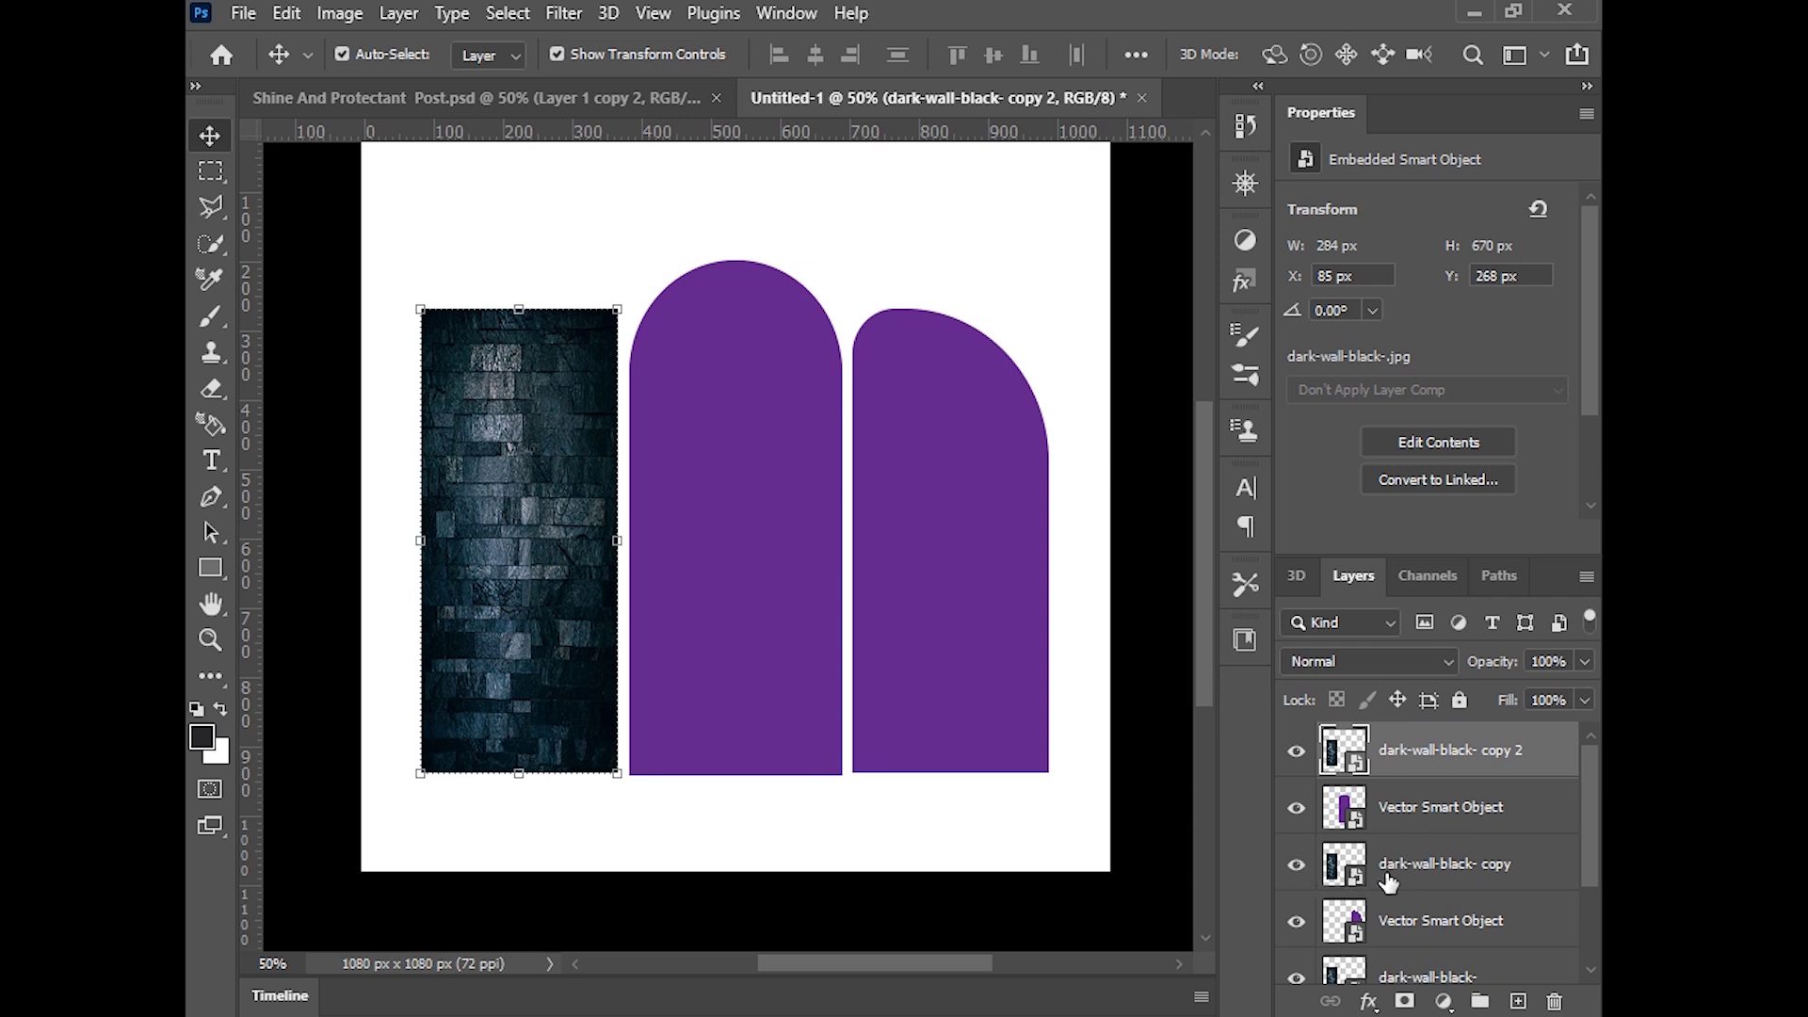
scroll(1370, 878, "down", 1)
left_click(1295, 866)
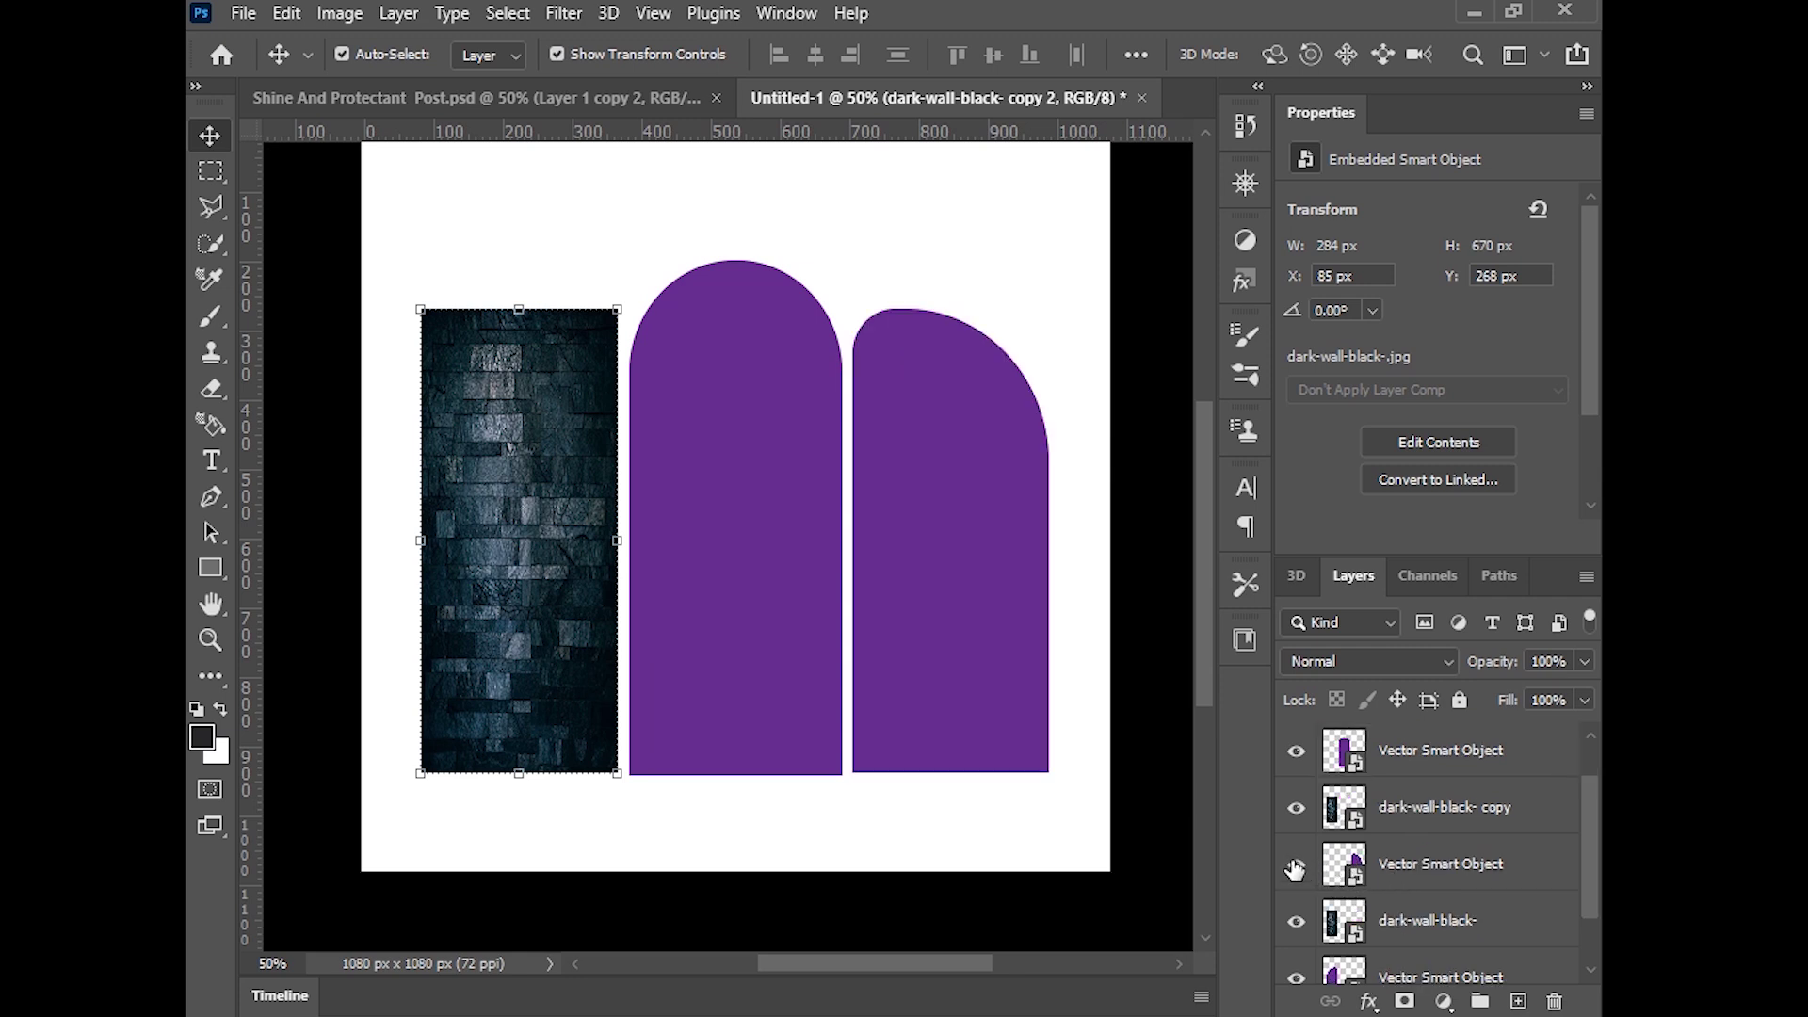
left_click(1294, 751)
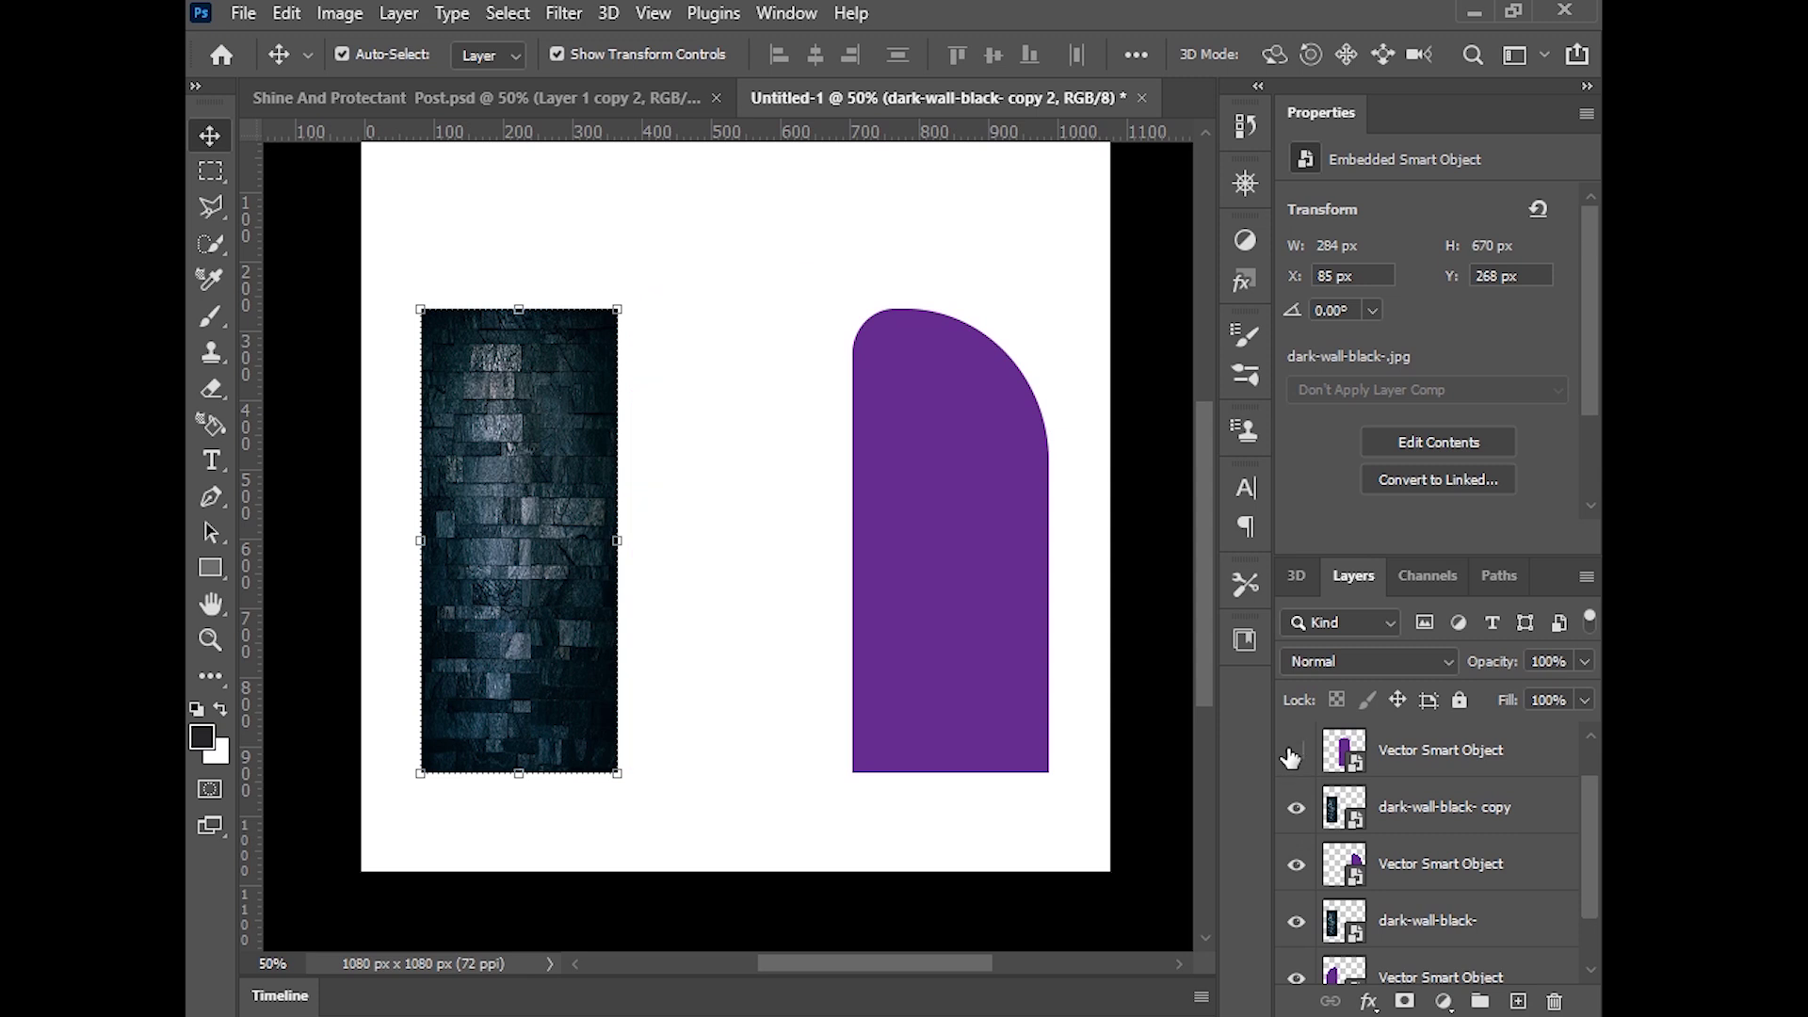
left_click(1394, 808)
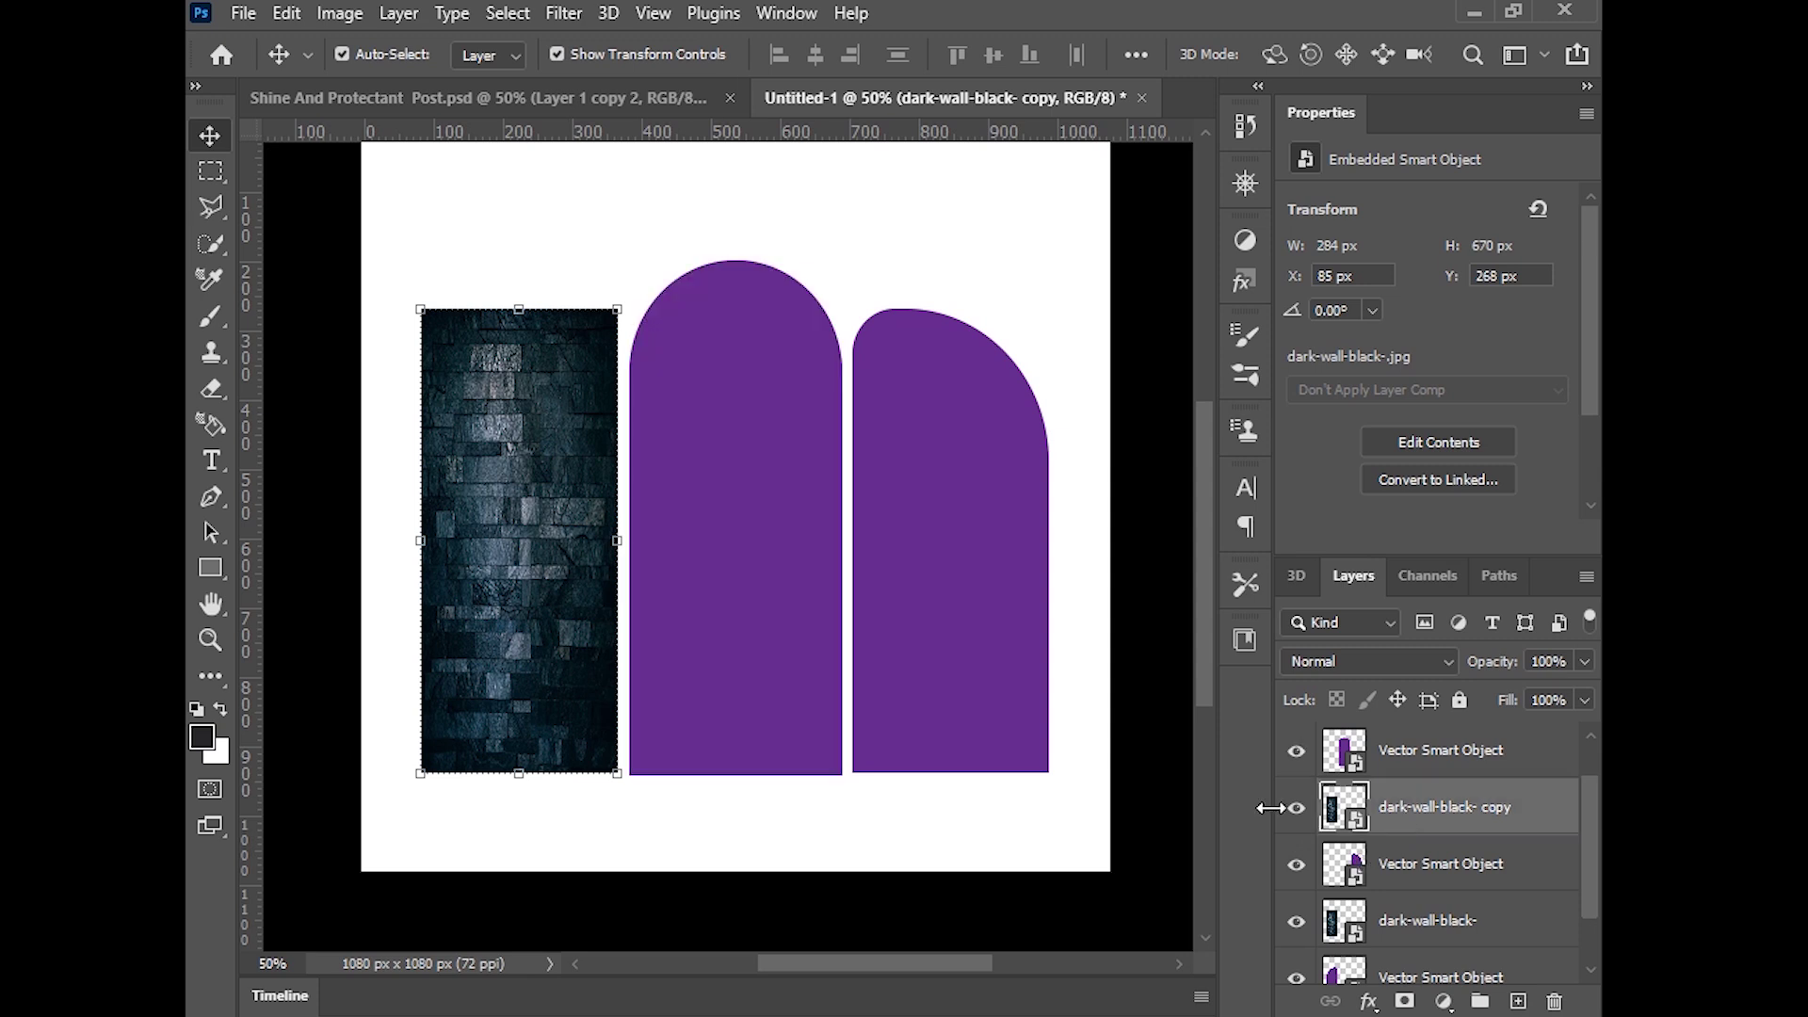
left_click_drag(545, 634, 918, 642)
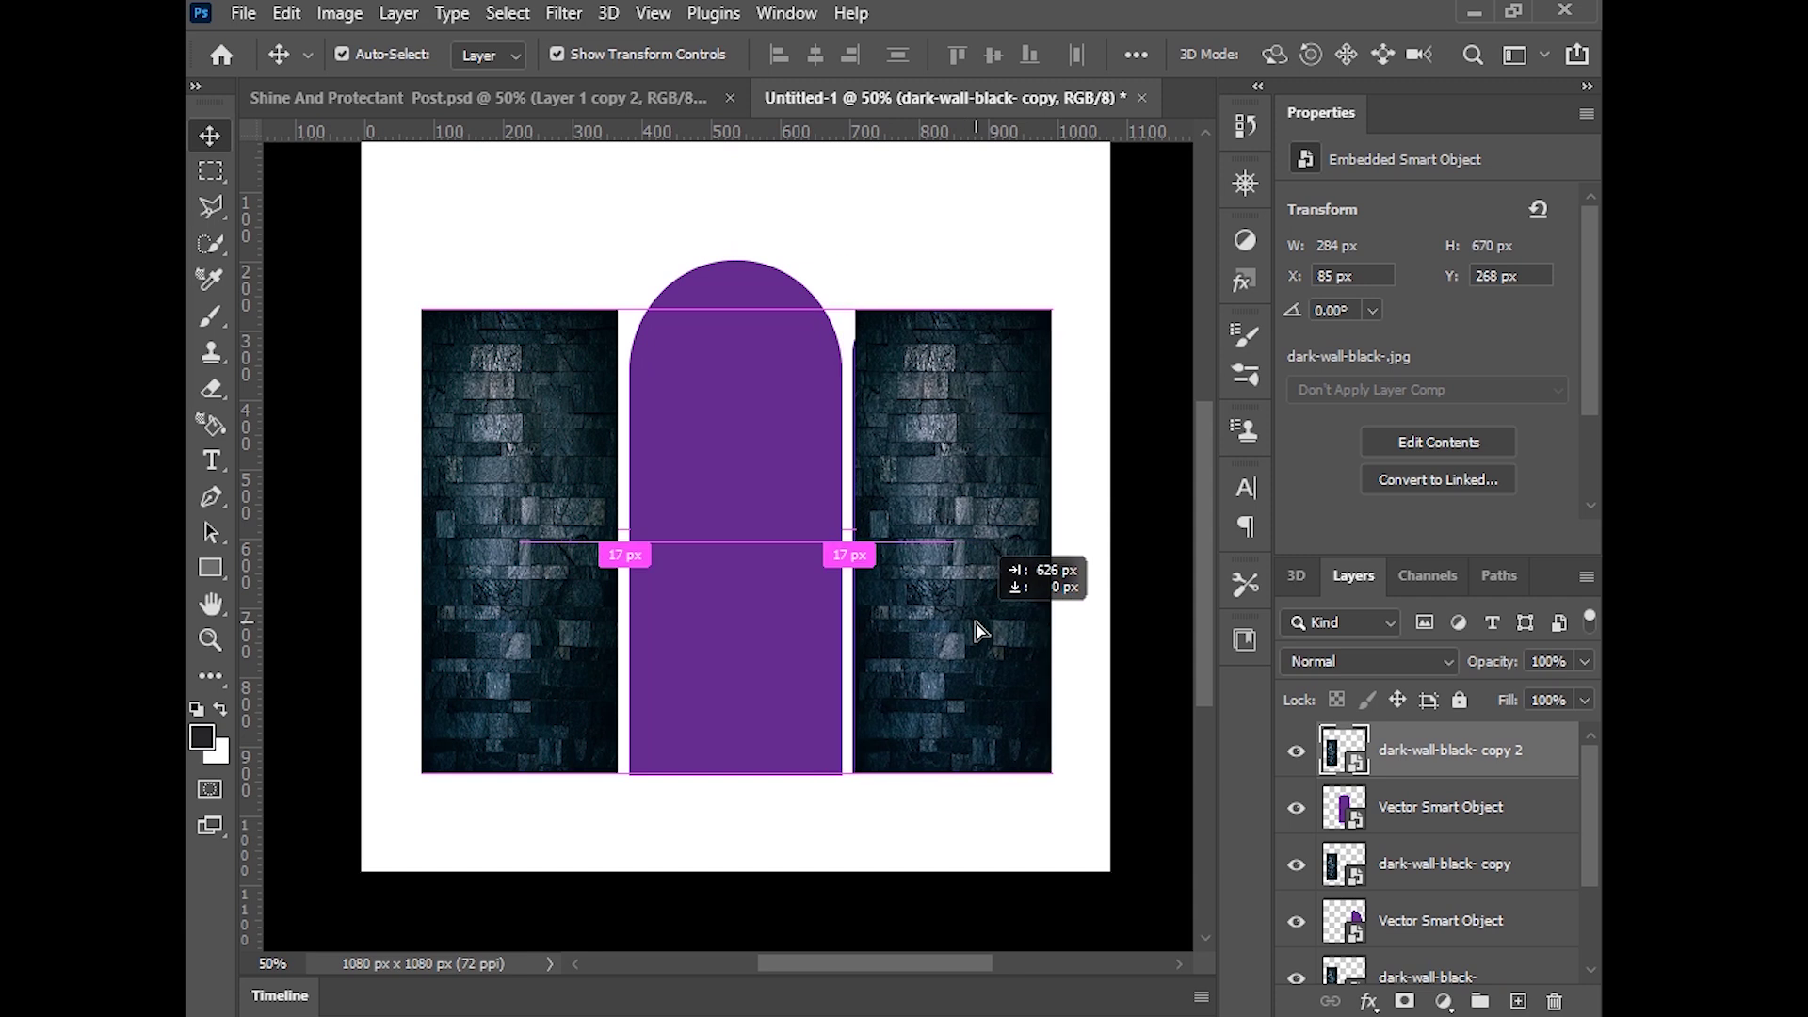
left_click_drag(980, 629, 979, 634)
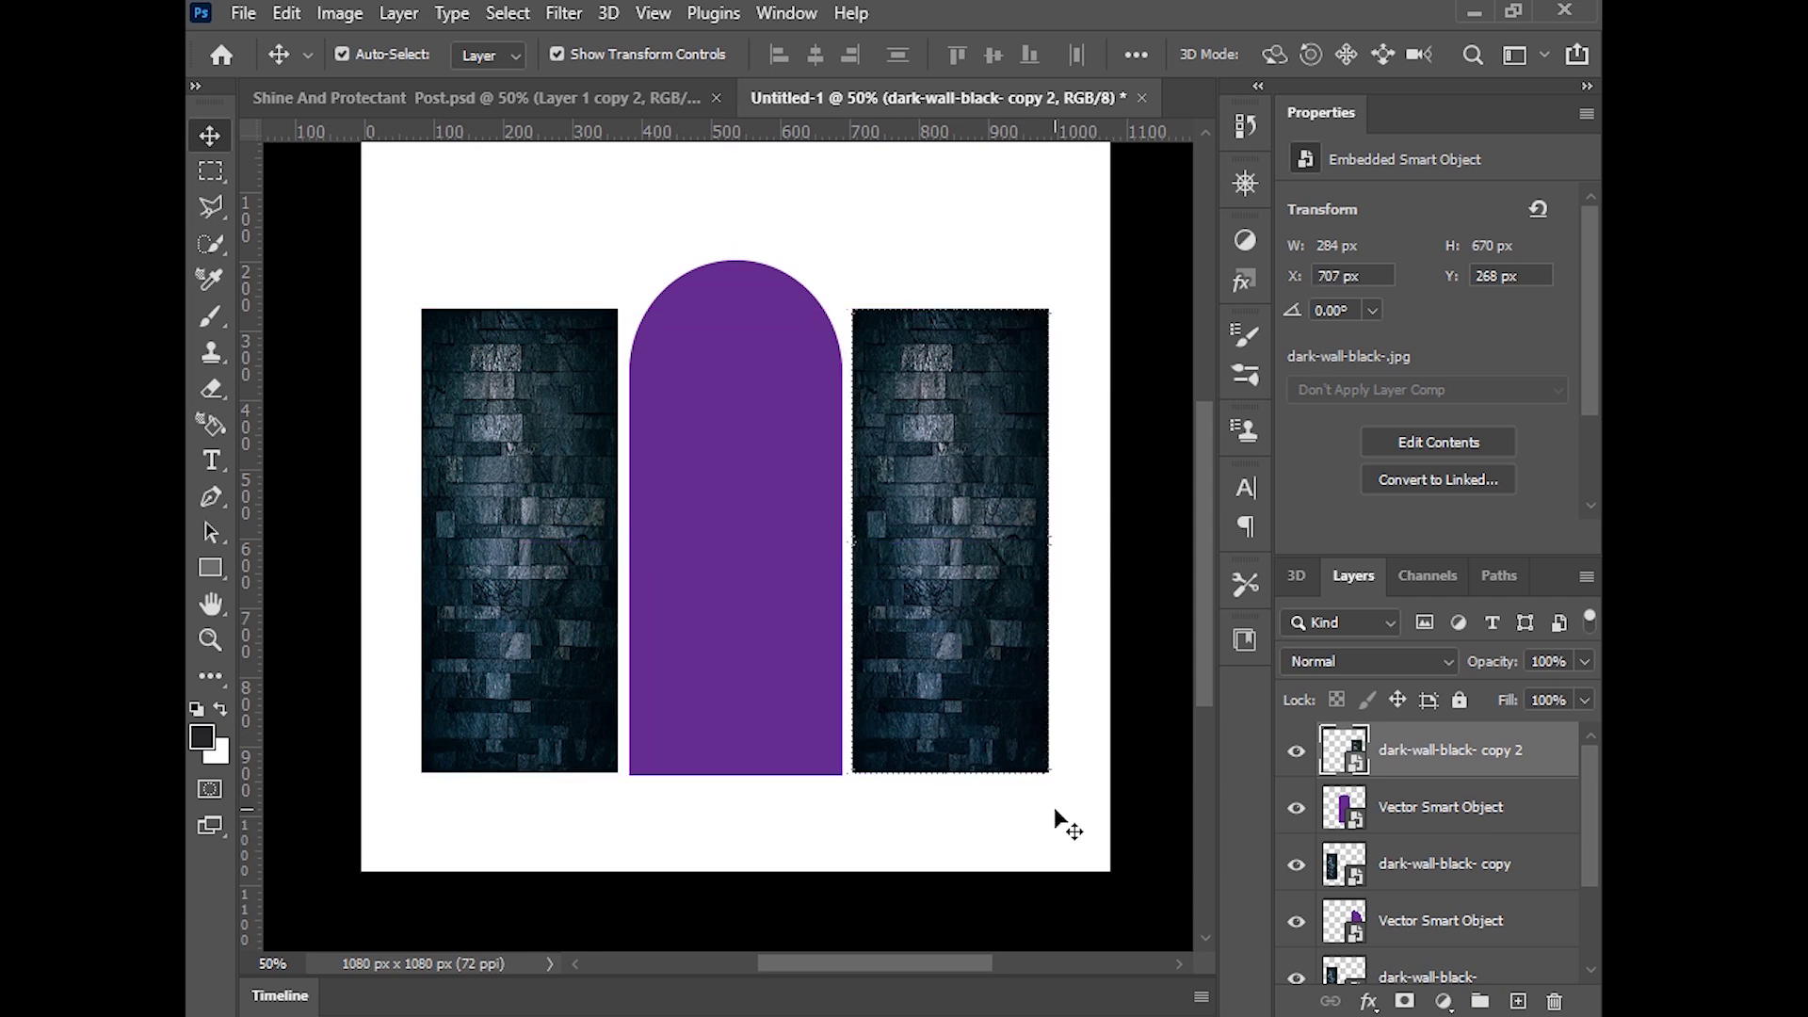
Reorder the wall layers above their arches and enlarge the centre wall over the tall arch
left_click(535, 644)
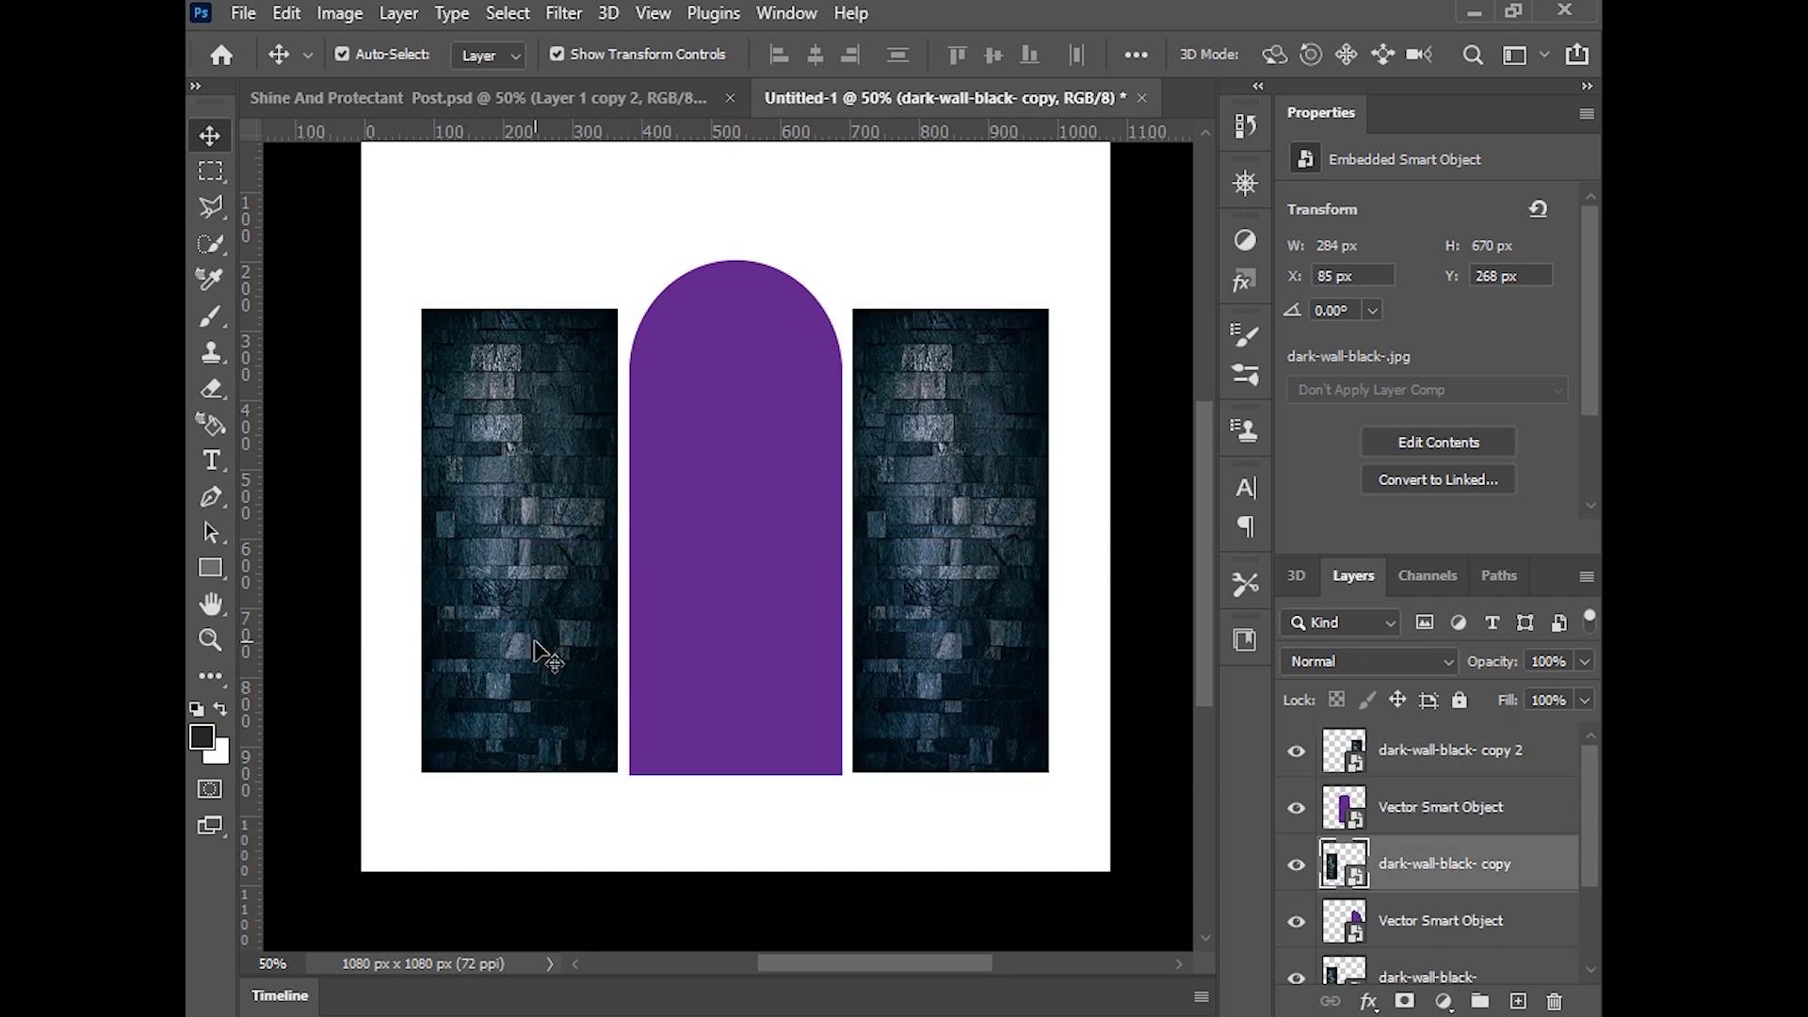
left_click_drag(535, 650, 521, 653)
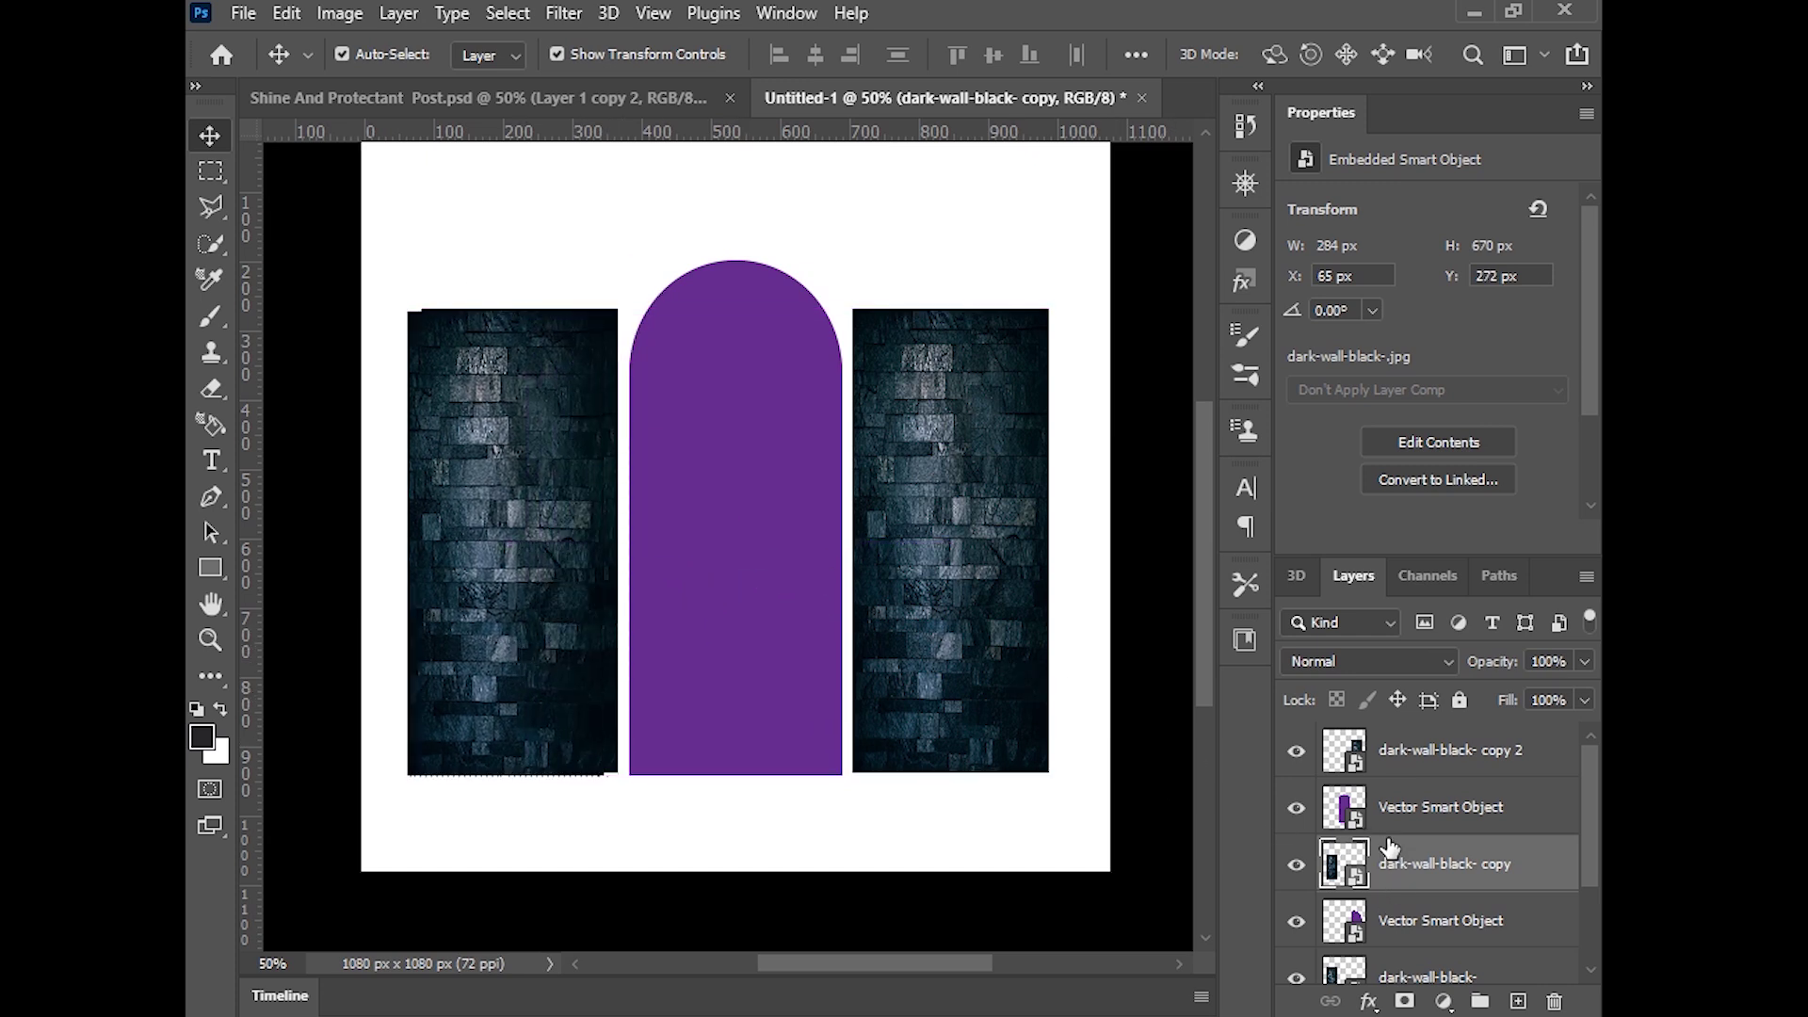
left_click_drag(1404, 871, 1410, 730)
left_click_drag(1397, 807, 1403, 843)
left_click_drag(577, 601, 766, 649)
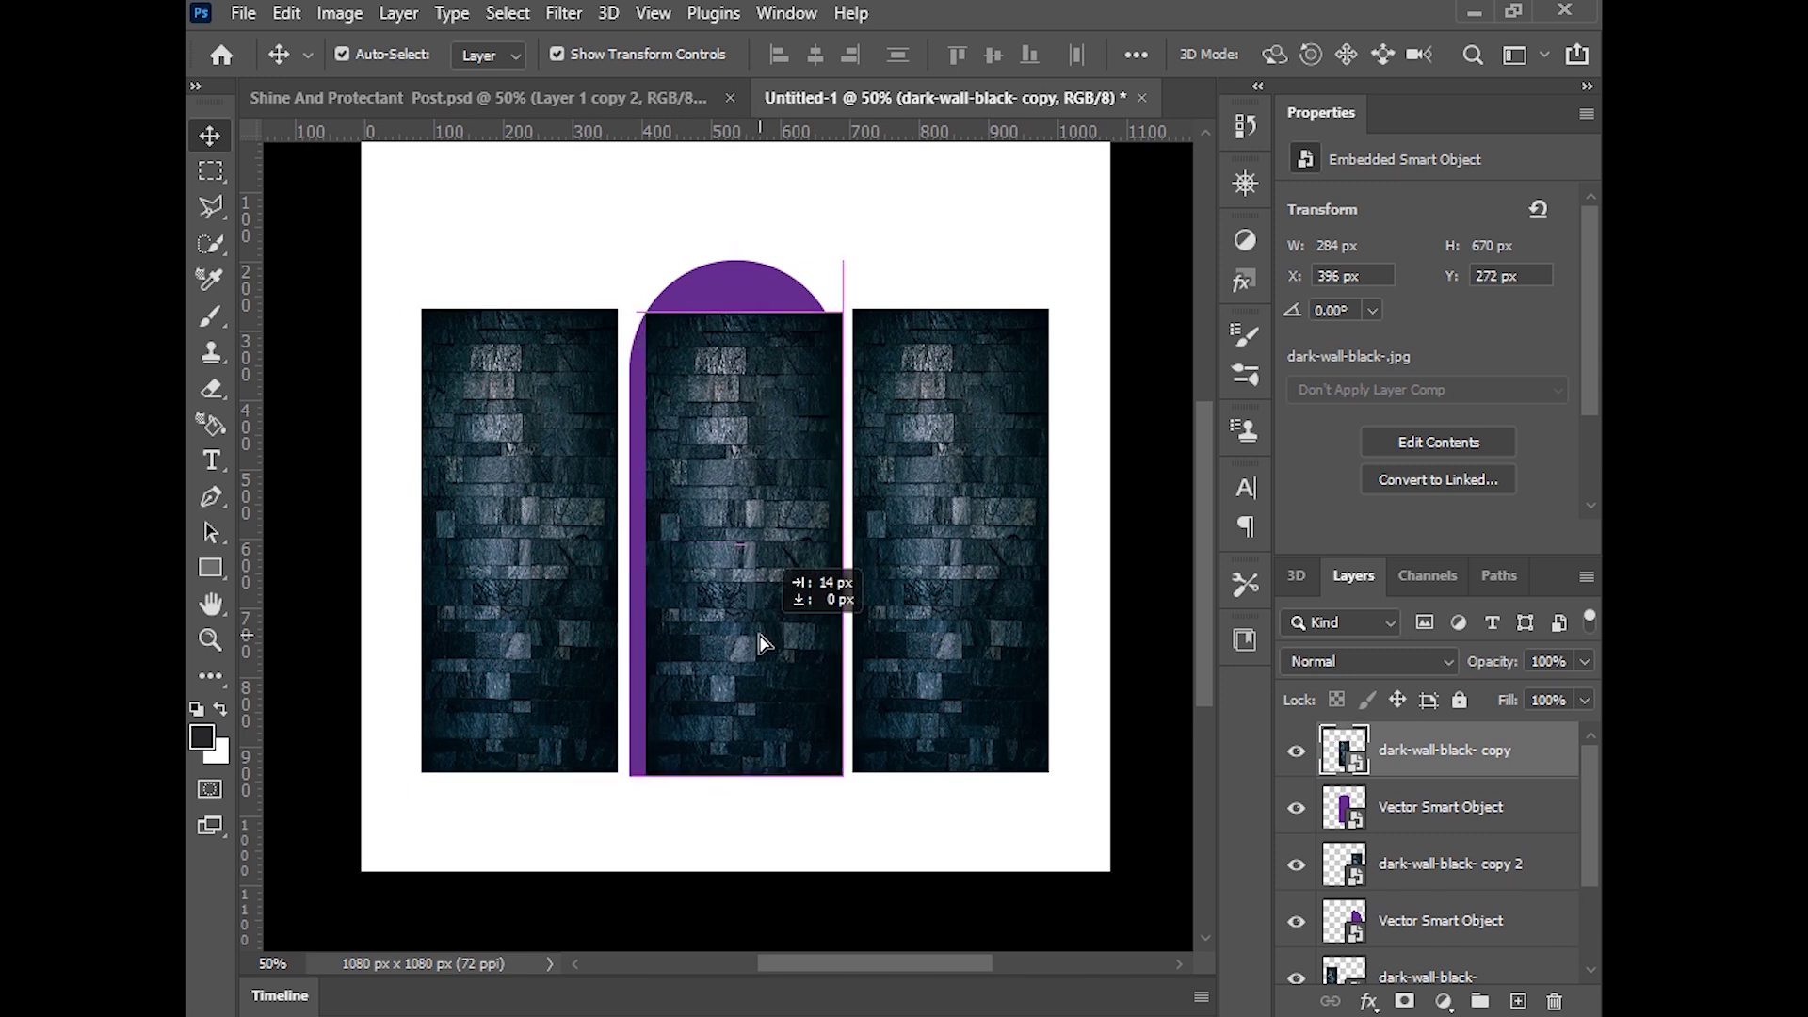
left_click_drag(726, 300, 734, 259)
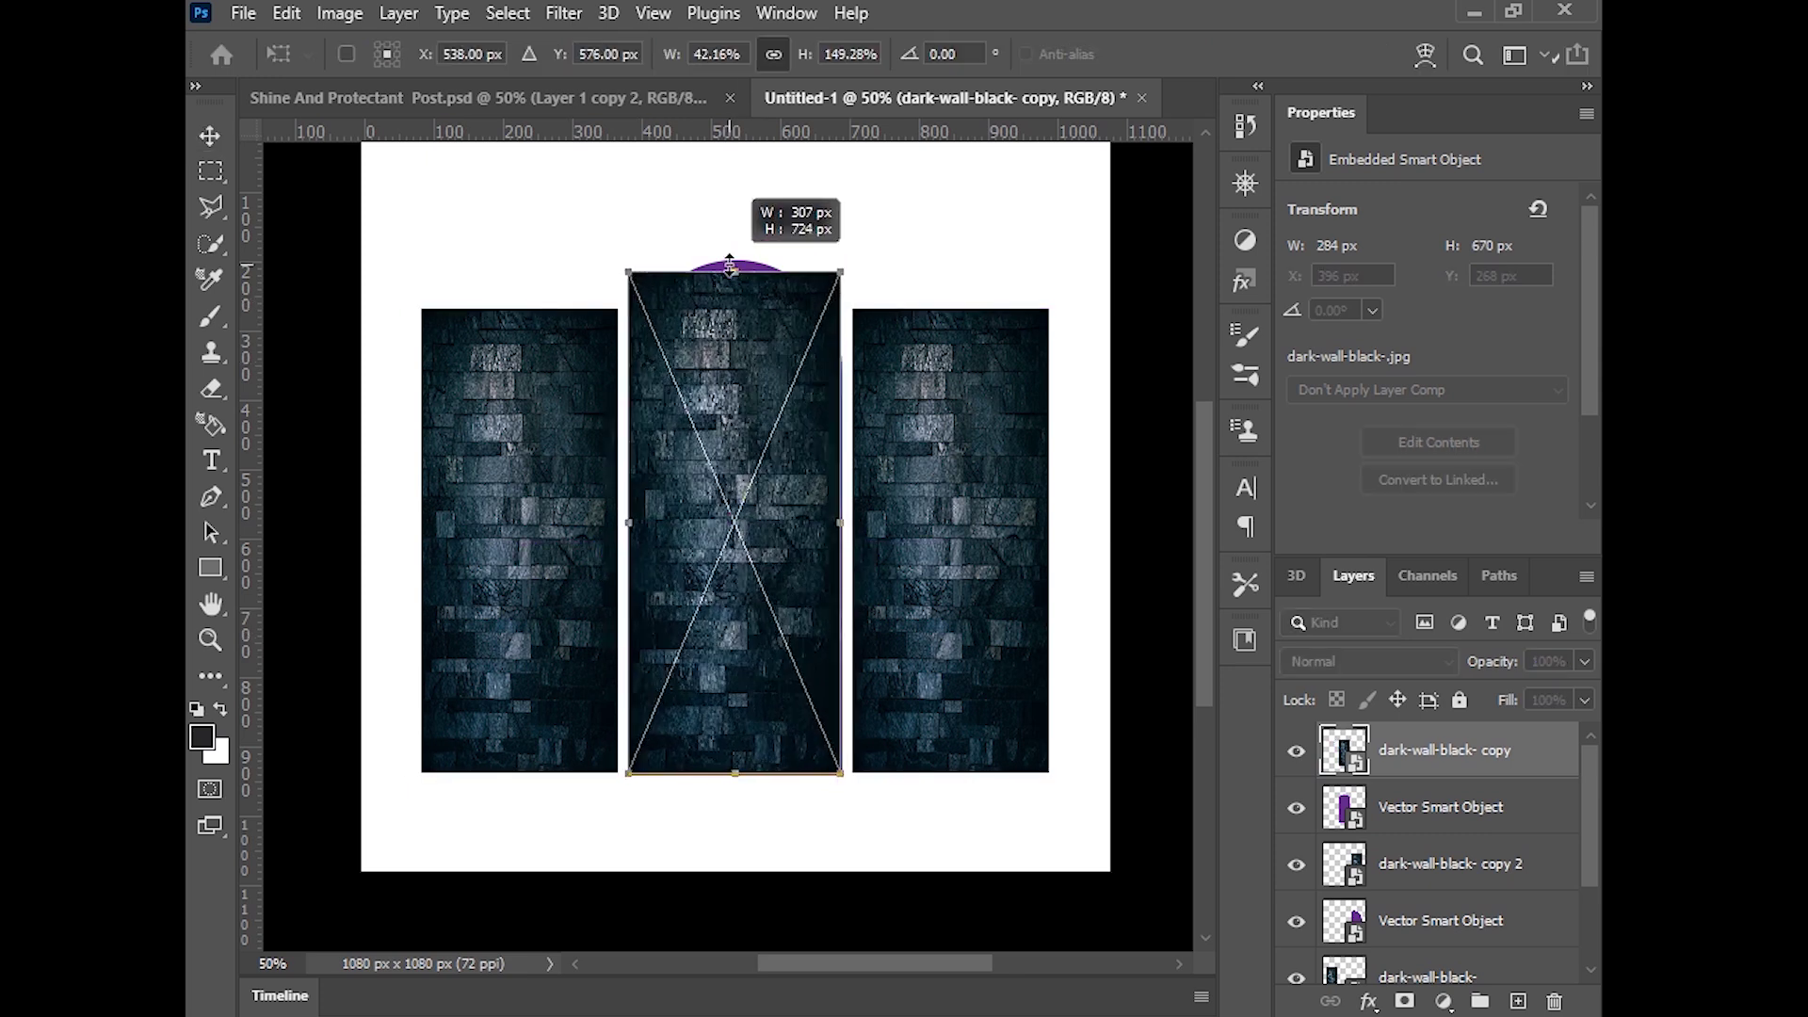
key("Return")
left_click(920, 866)
Clip the left, right and middle wall layers to their arch shapes with clipping masks
scroll(1467, 863, "down", 1)
scroll(1412, 885, "down", 1)
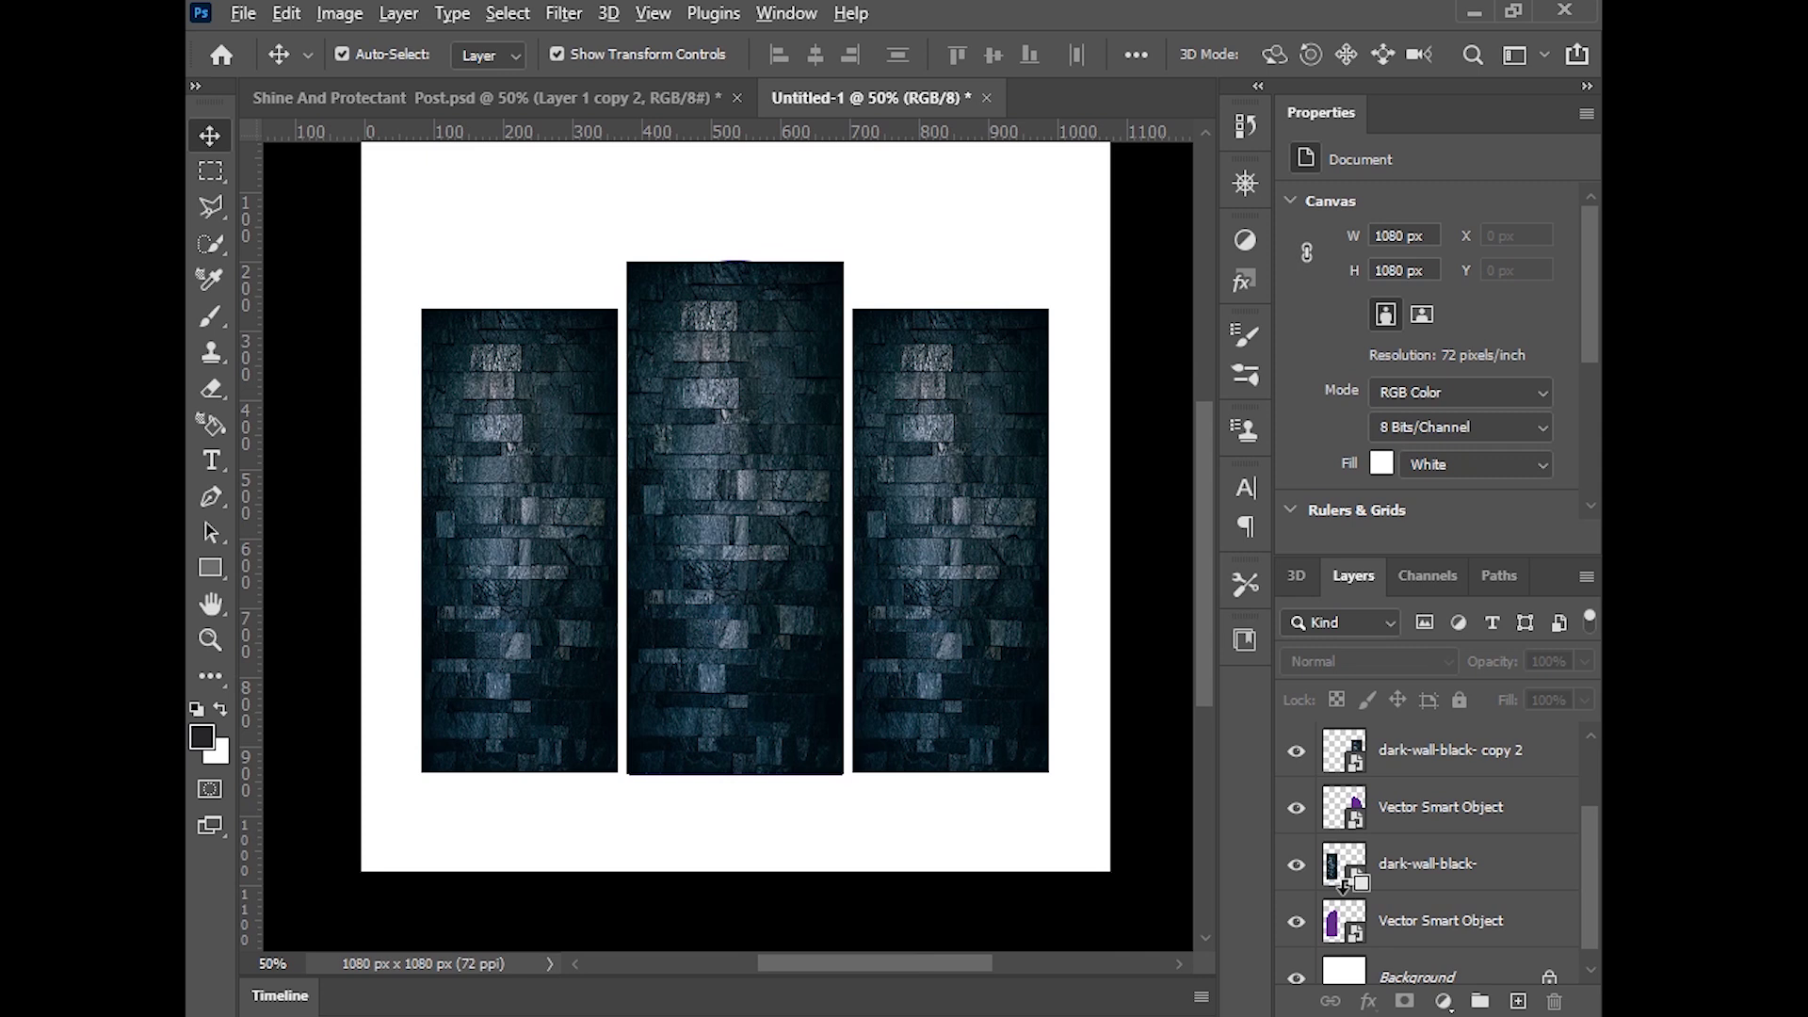
left_click(1344, 886, "alt")
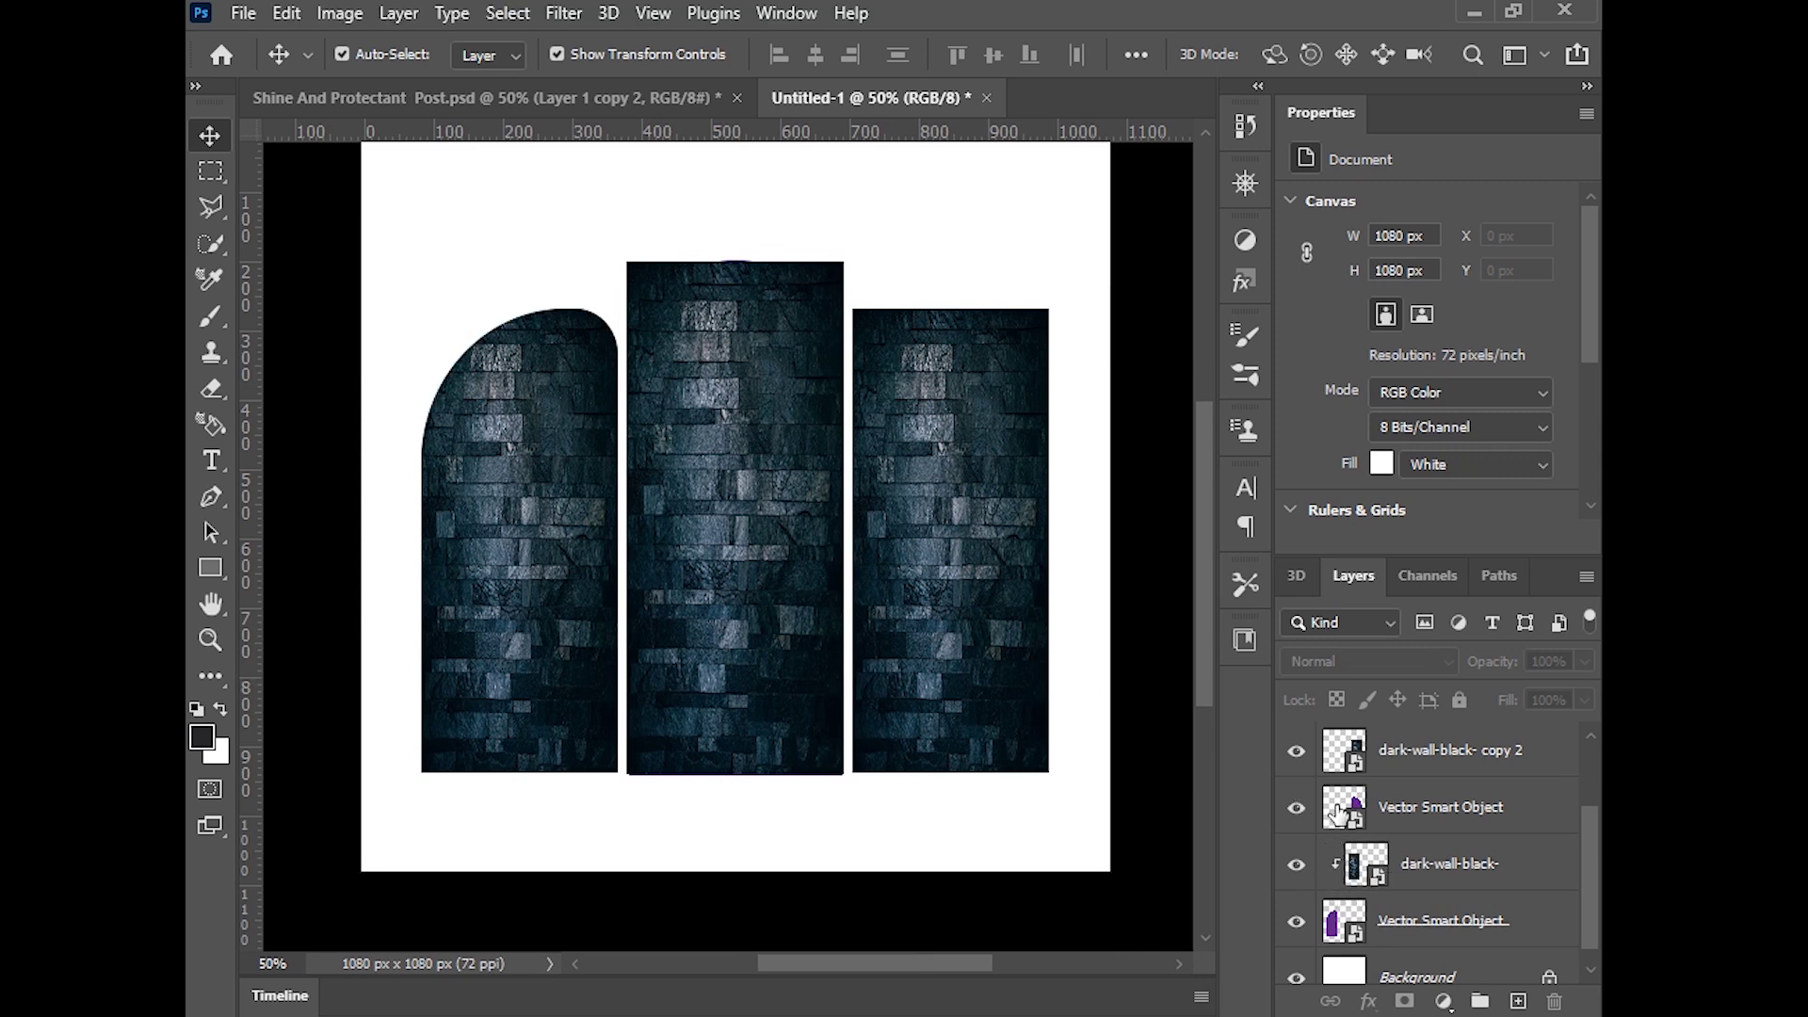
left_click(1379, 761)
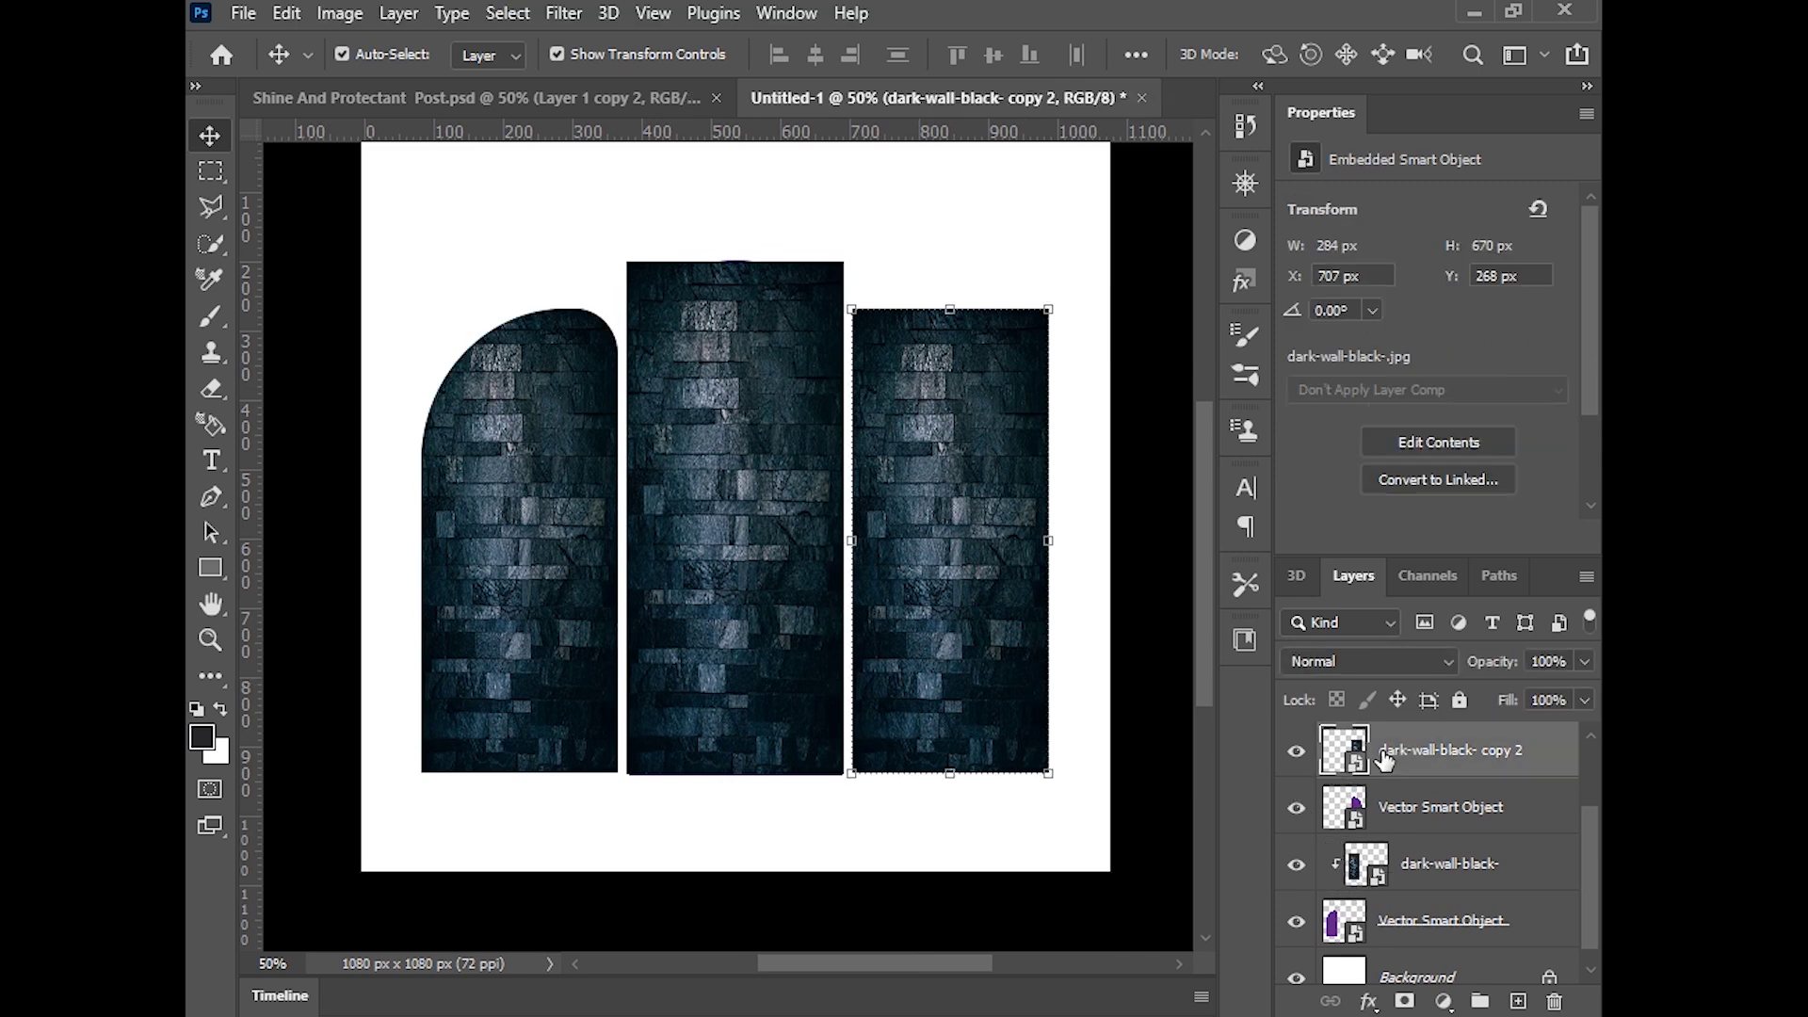
left_click(1341, 772, "alt")
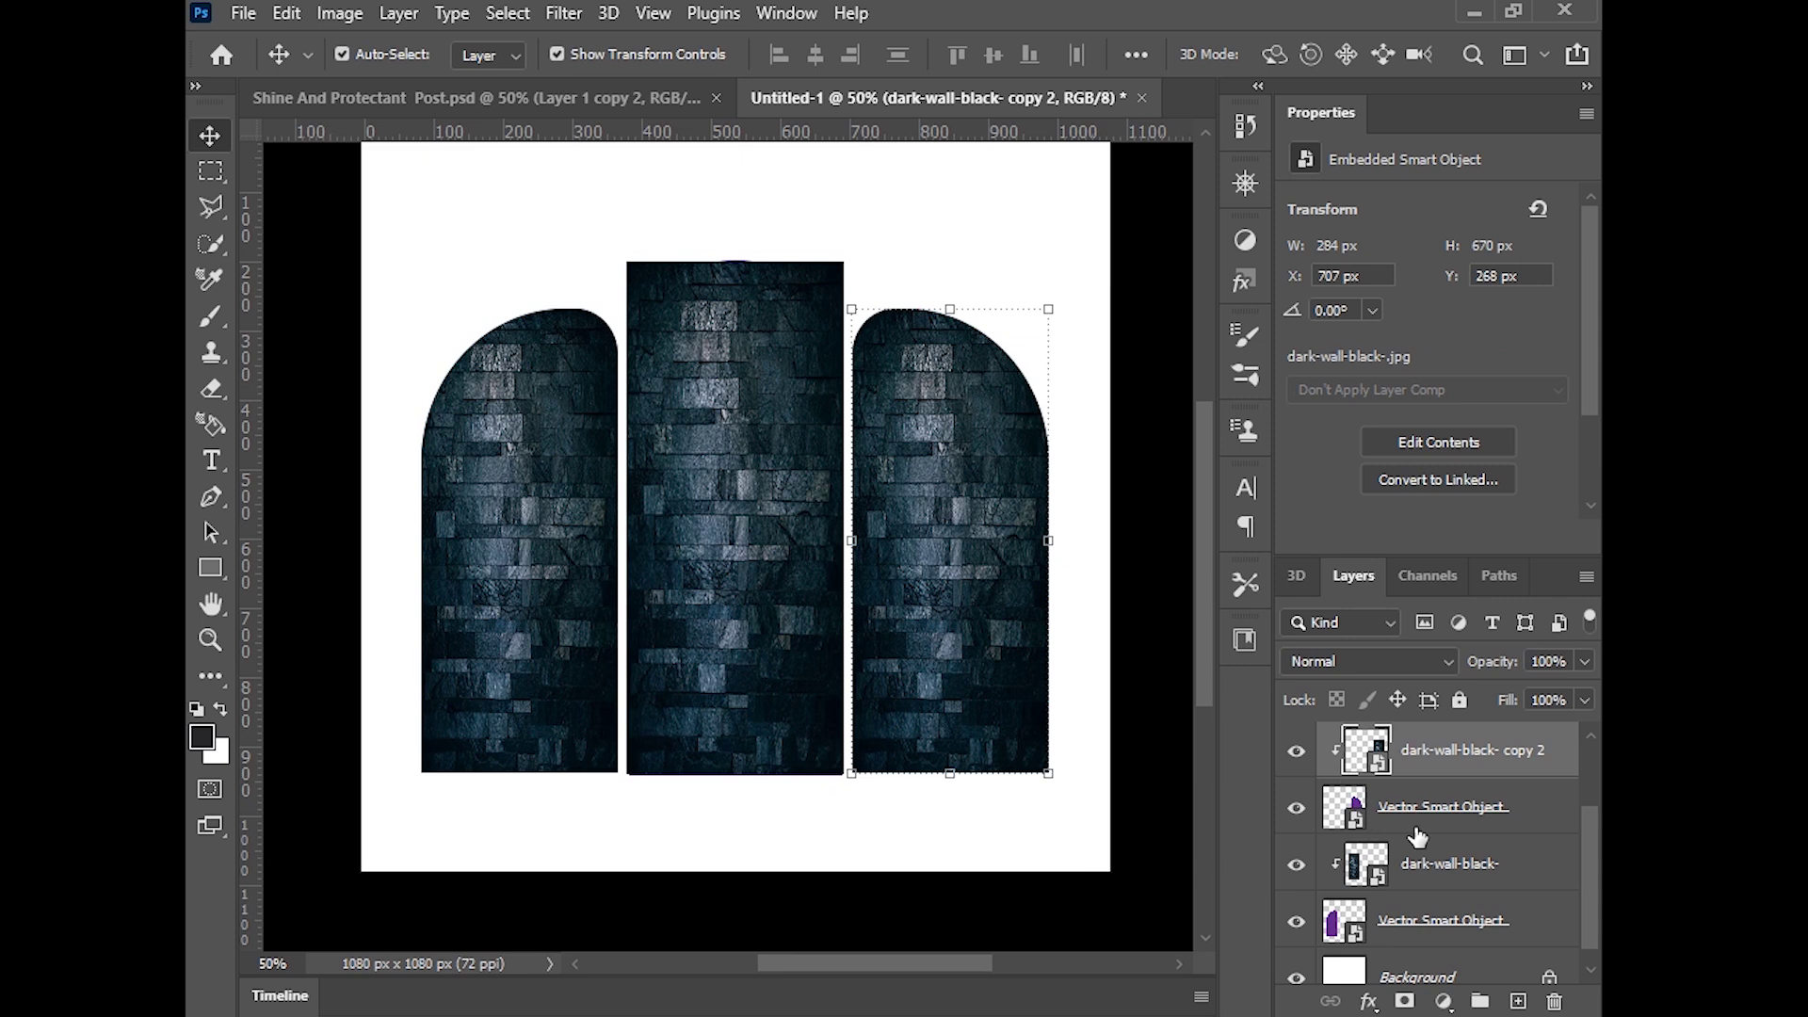
scroll(1417, 836, "up", 1)
scroll(1403, 799, "up", 1)
left_click(1392, 753)
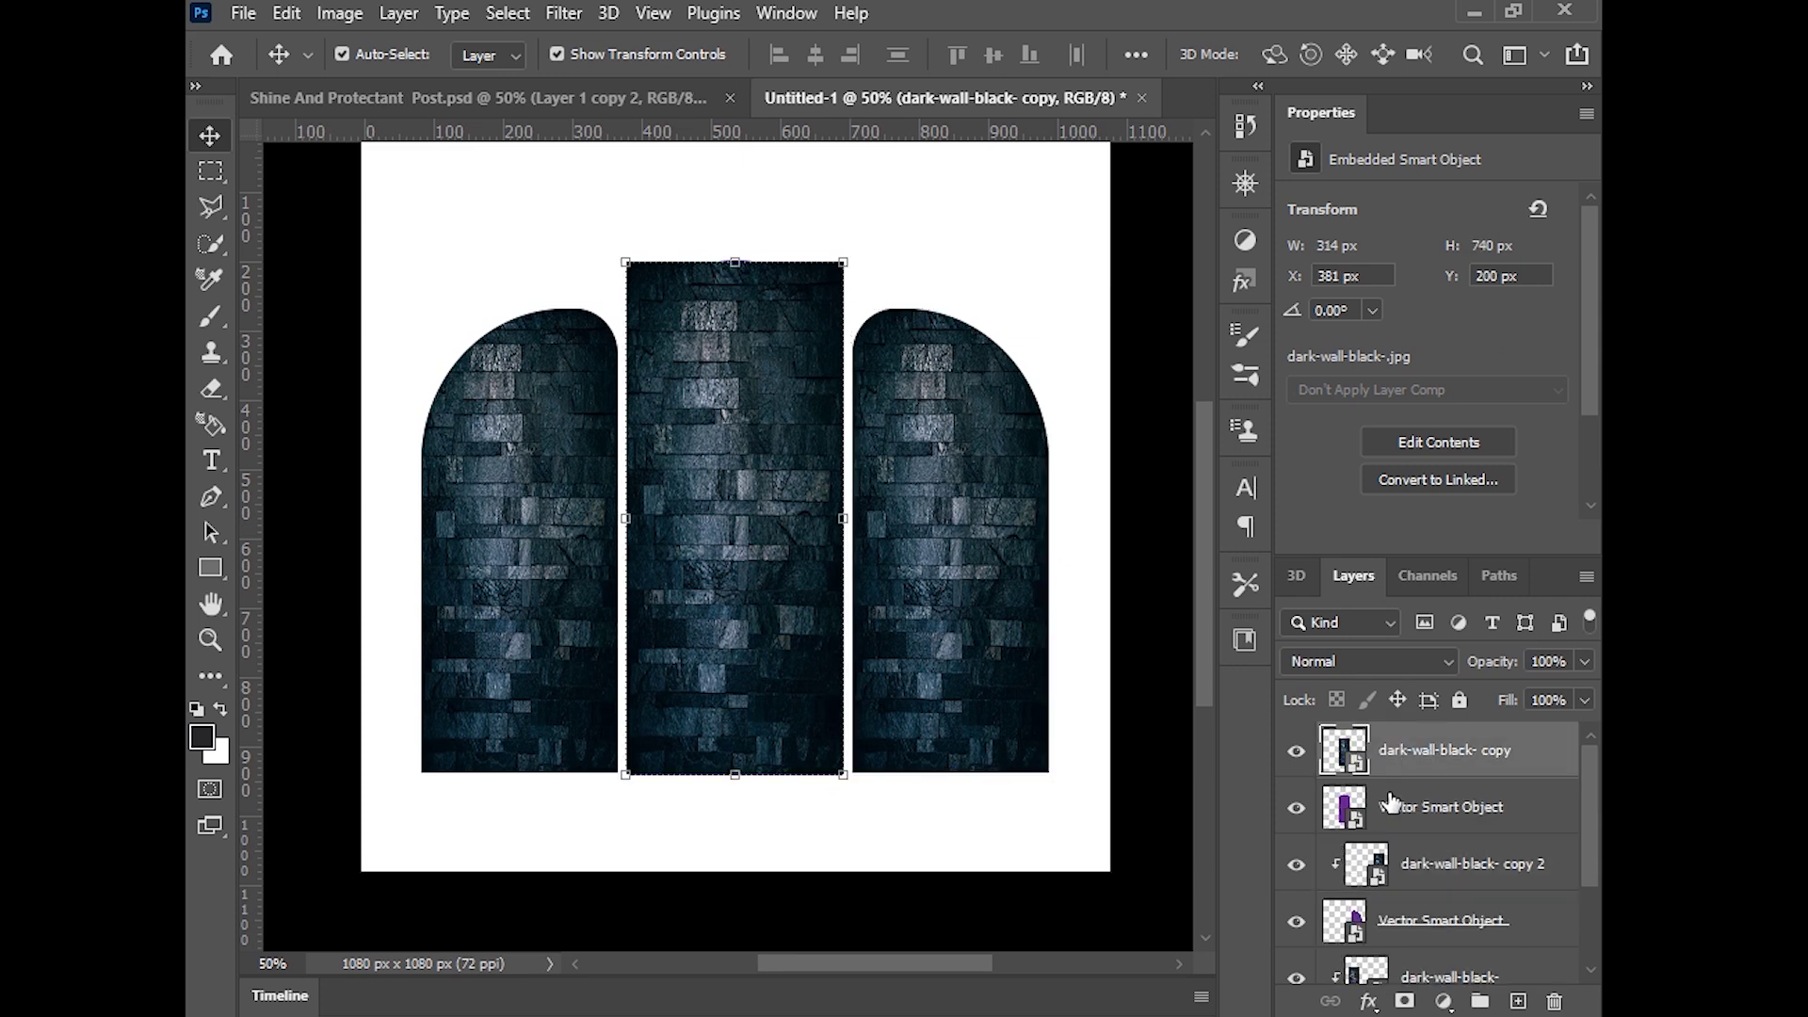
left_click(1357, 774, "alt")
left_click(1012, 862)
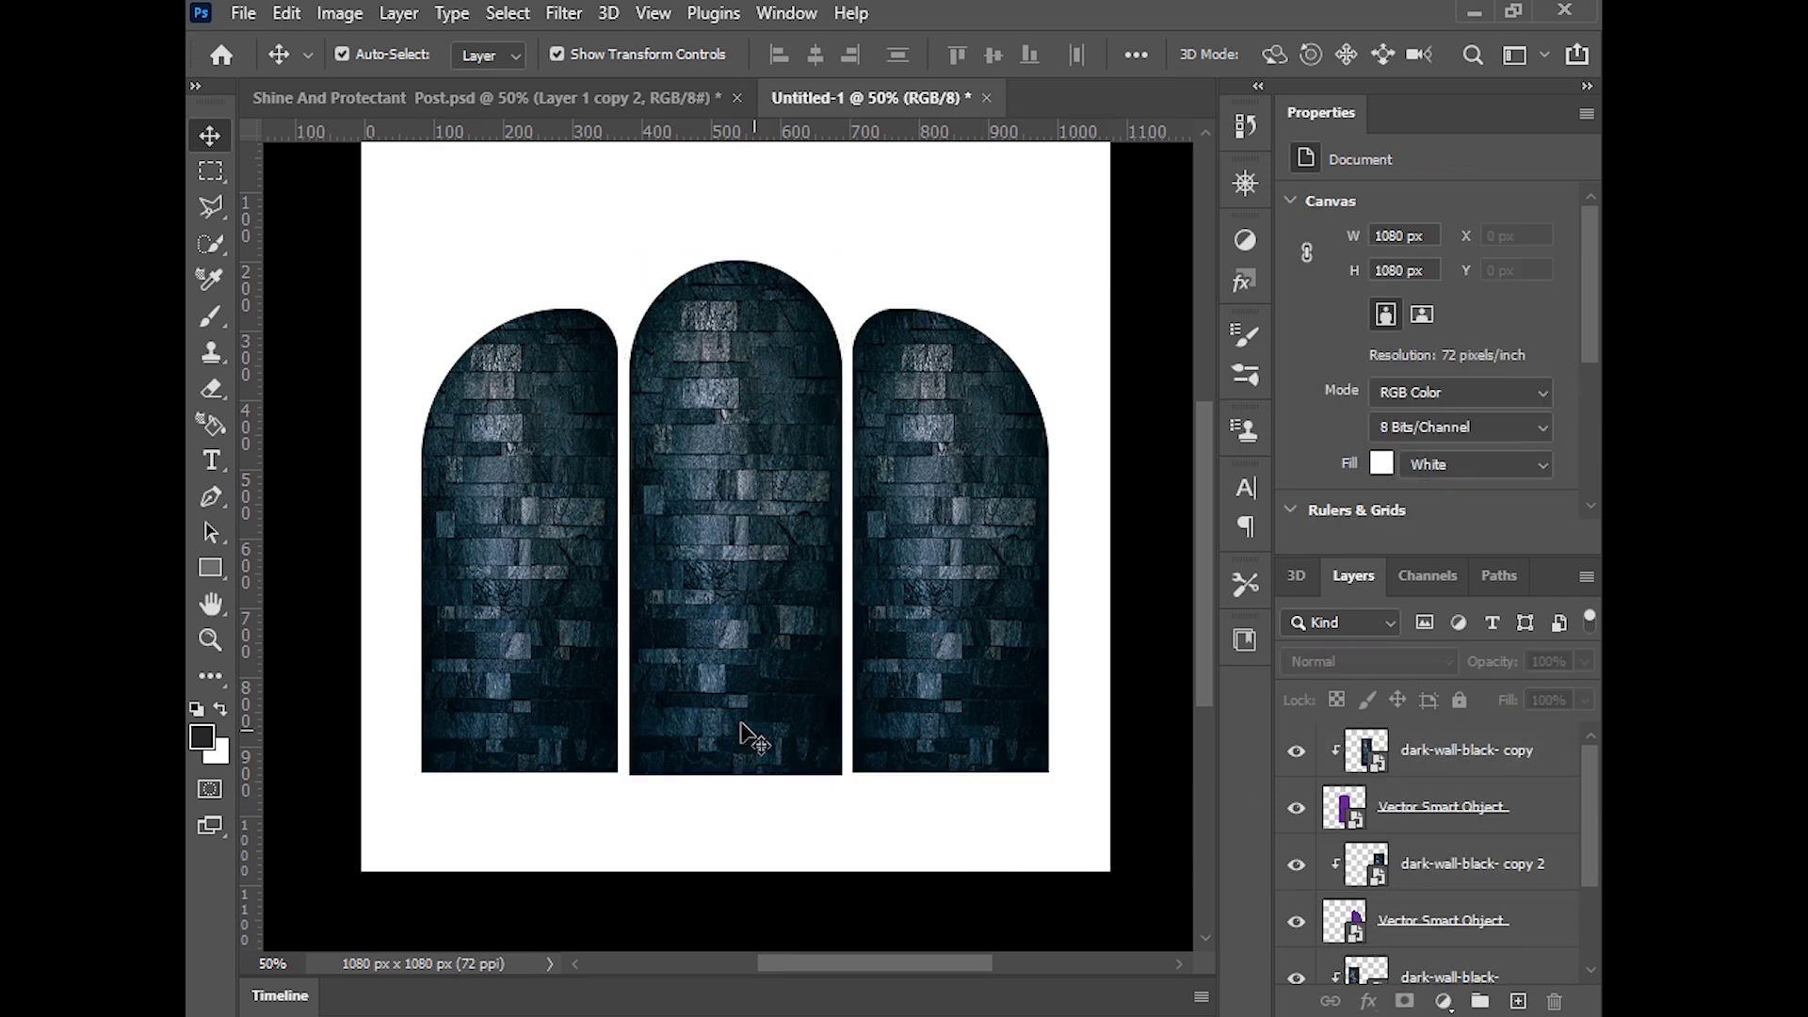
left_click(573, 633)
left_click(1363, 663)
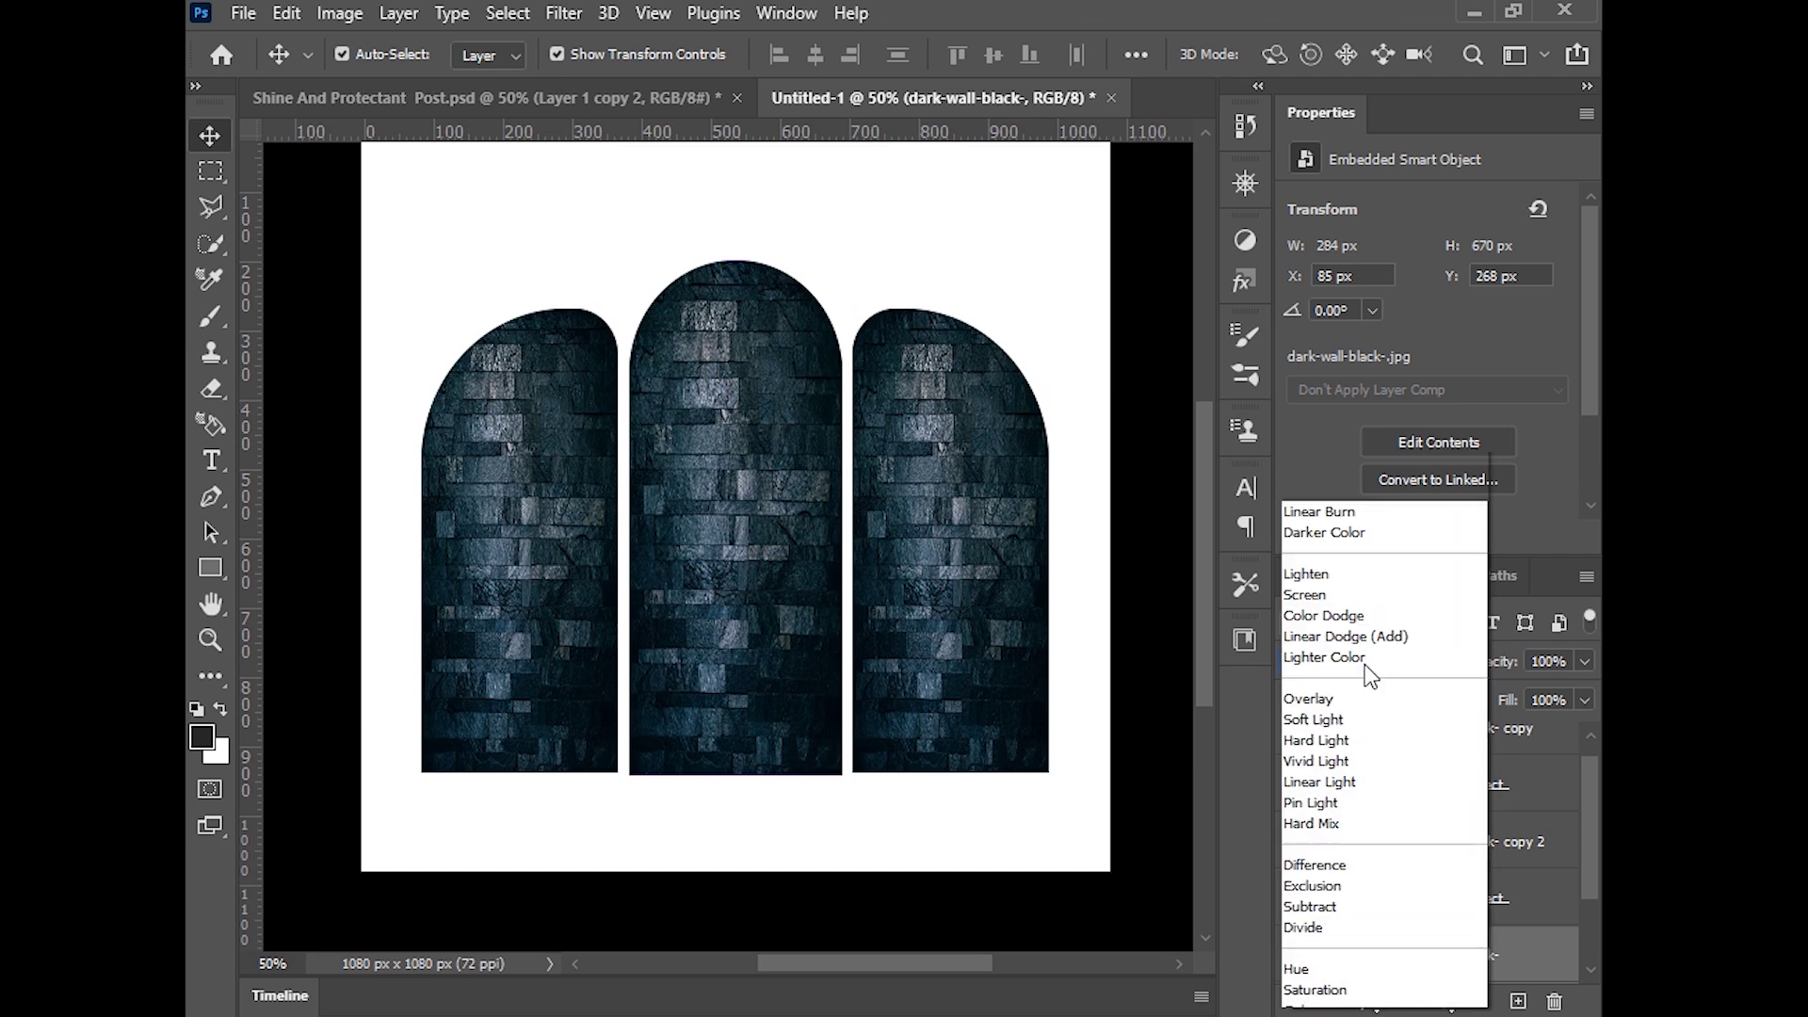
Set the left and right wall layers to Luminosity blending so they turn purple
left_click(1158, 650)
scroll(1455, 895, "down", 1)
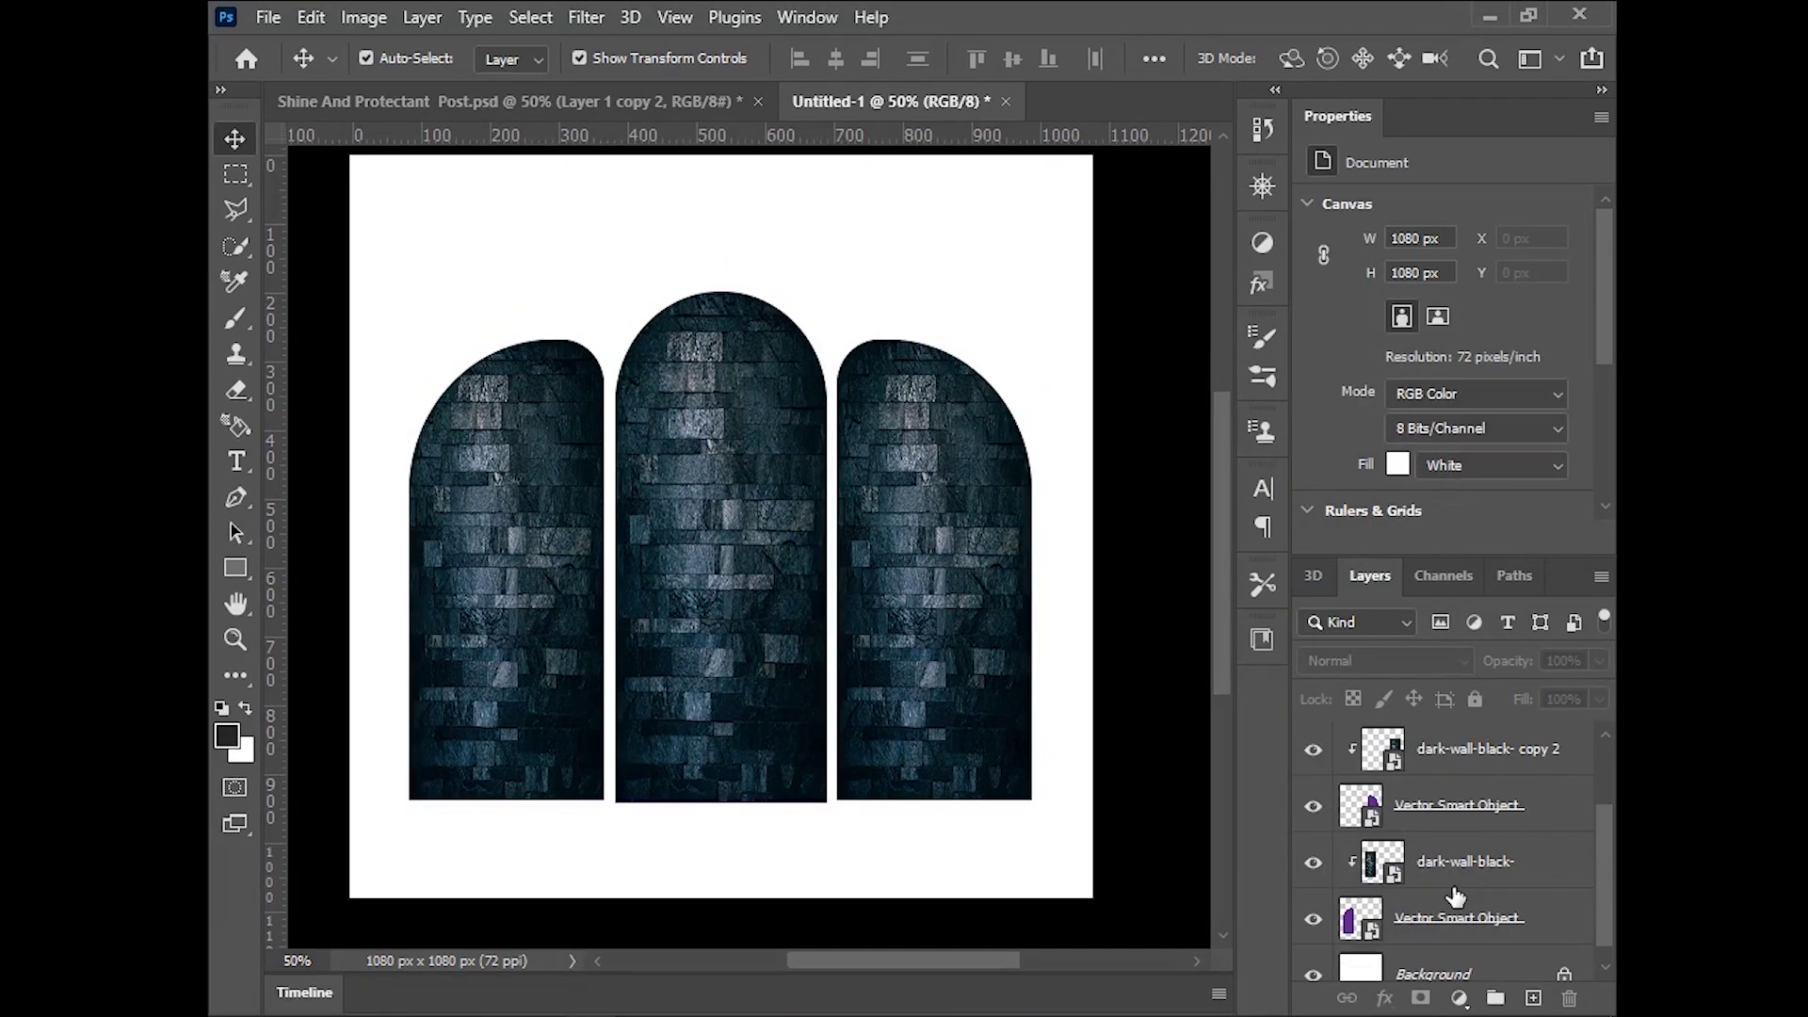
left_click(513, 671)
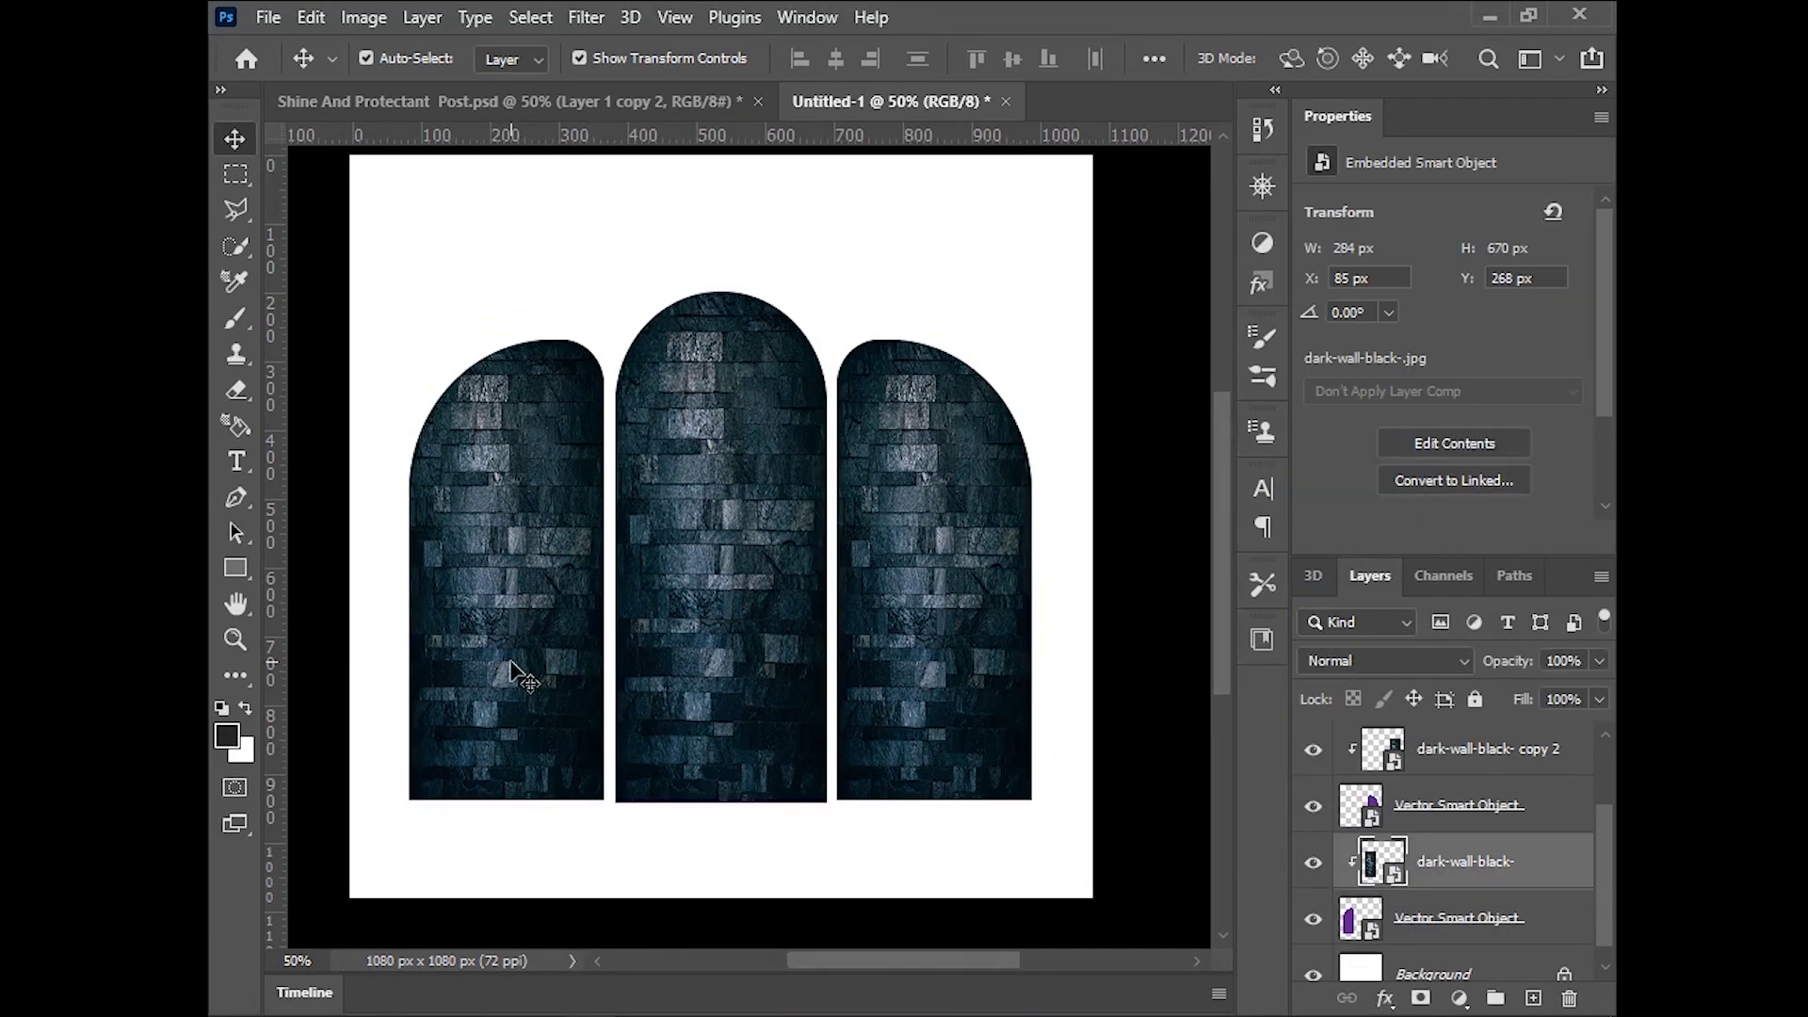
left_click(1368, 663)
left_click(1329, 984)
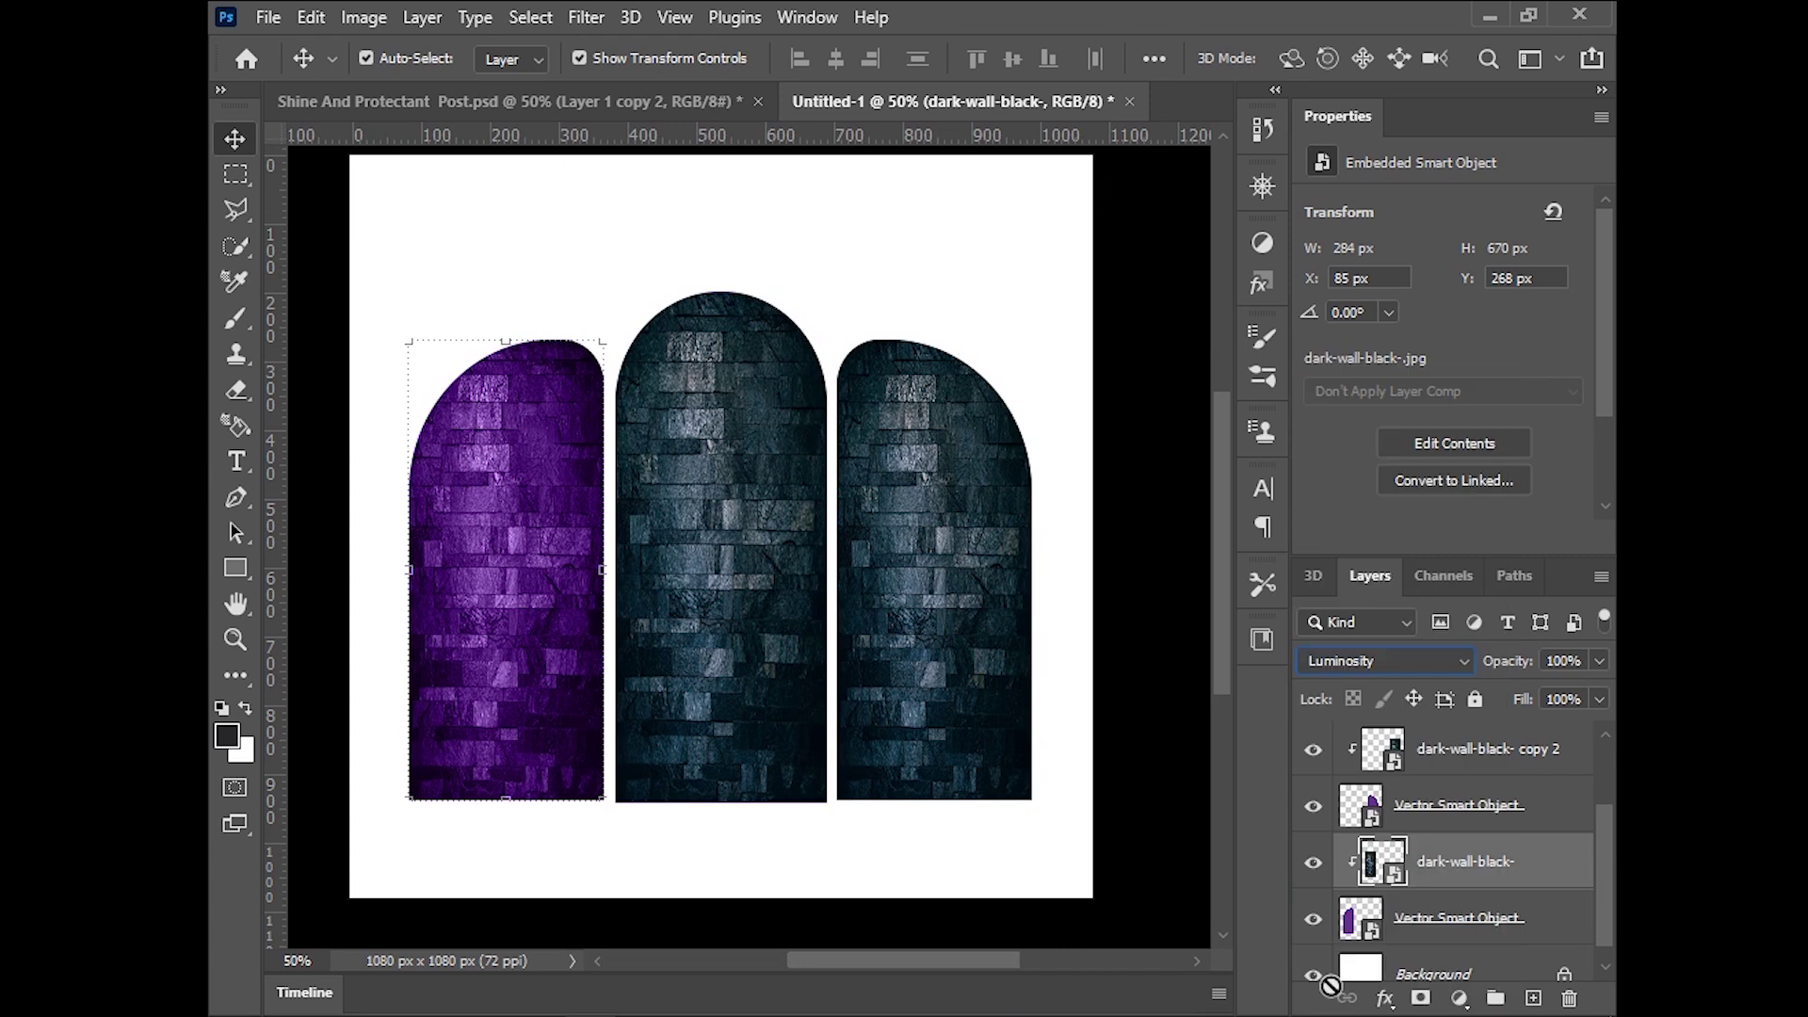
left_click(949, 610)
left_click(1323, 659)
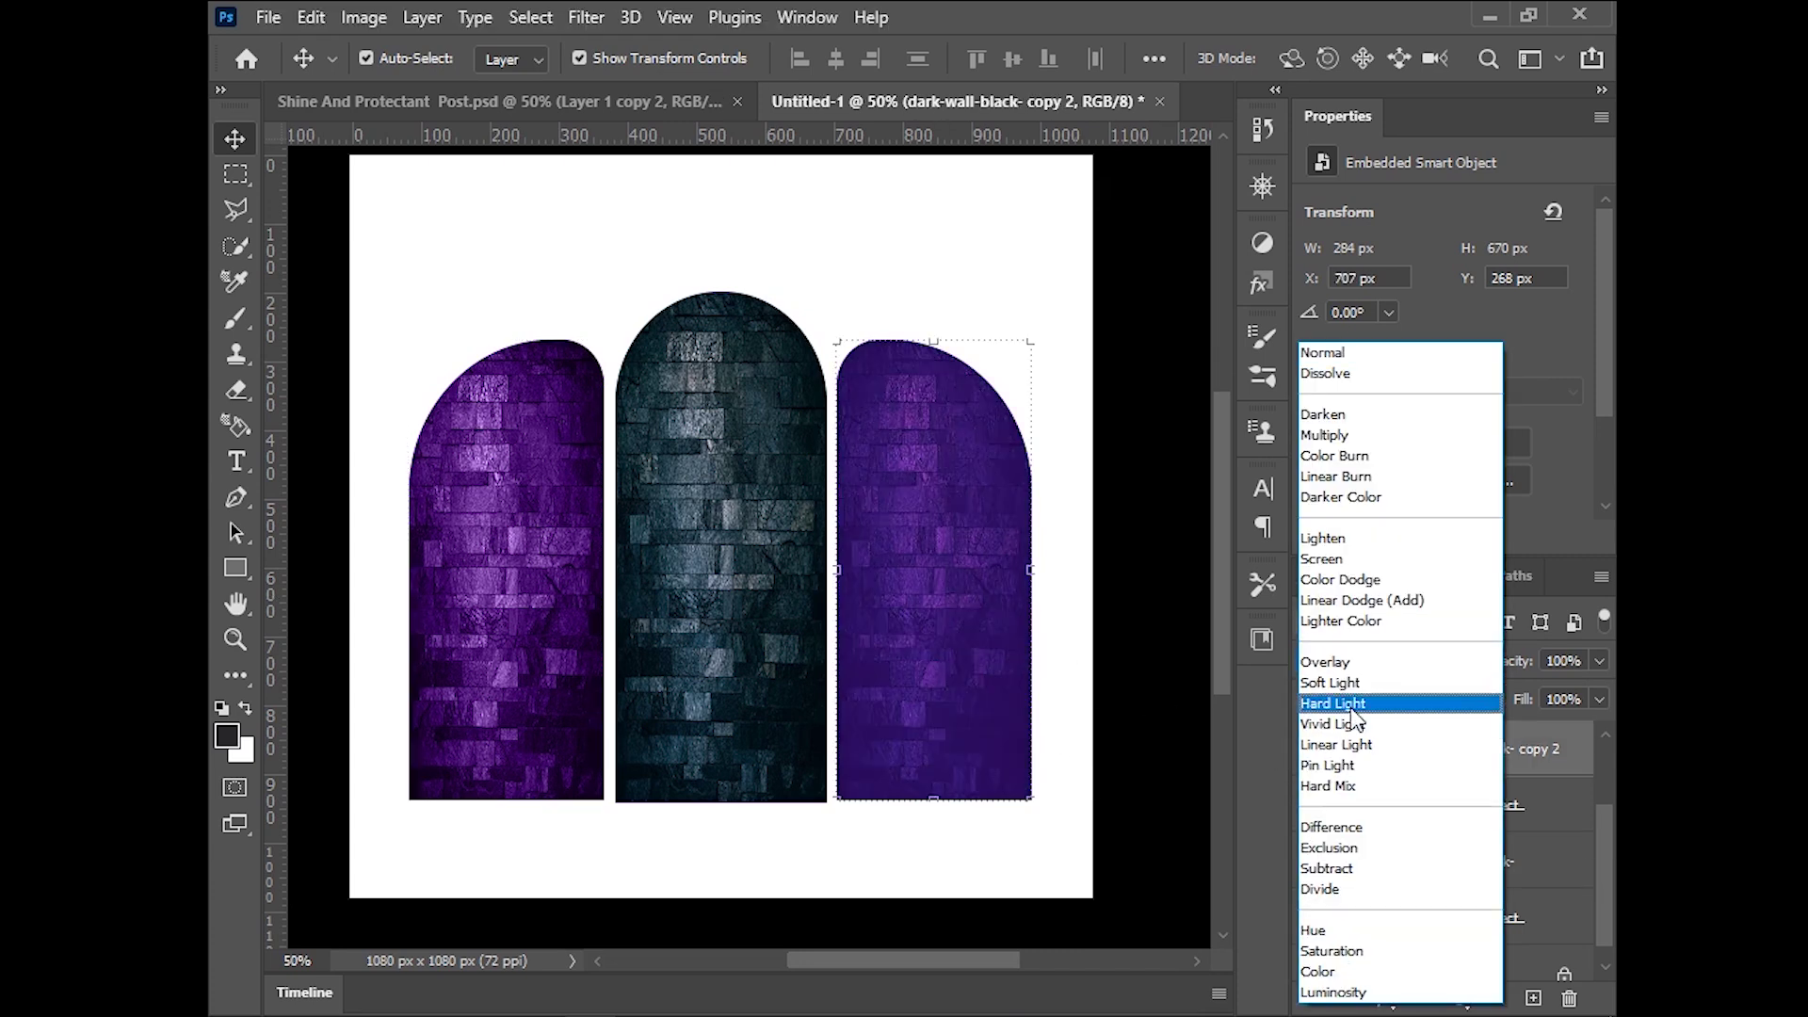
left_click(1349, 986)
Blend the middle wall layer as Luminosity and lower its opacity to 83%
left_click(761, 728)
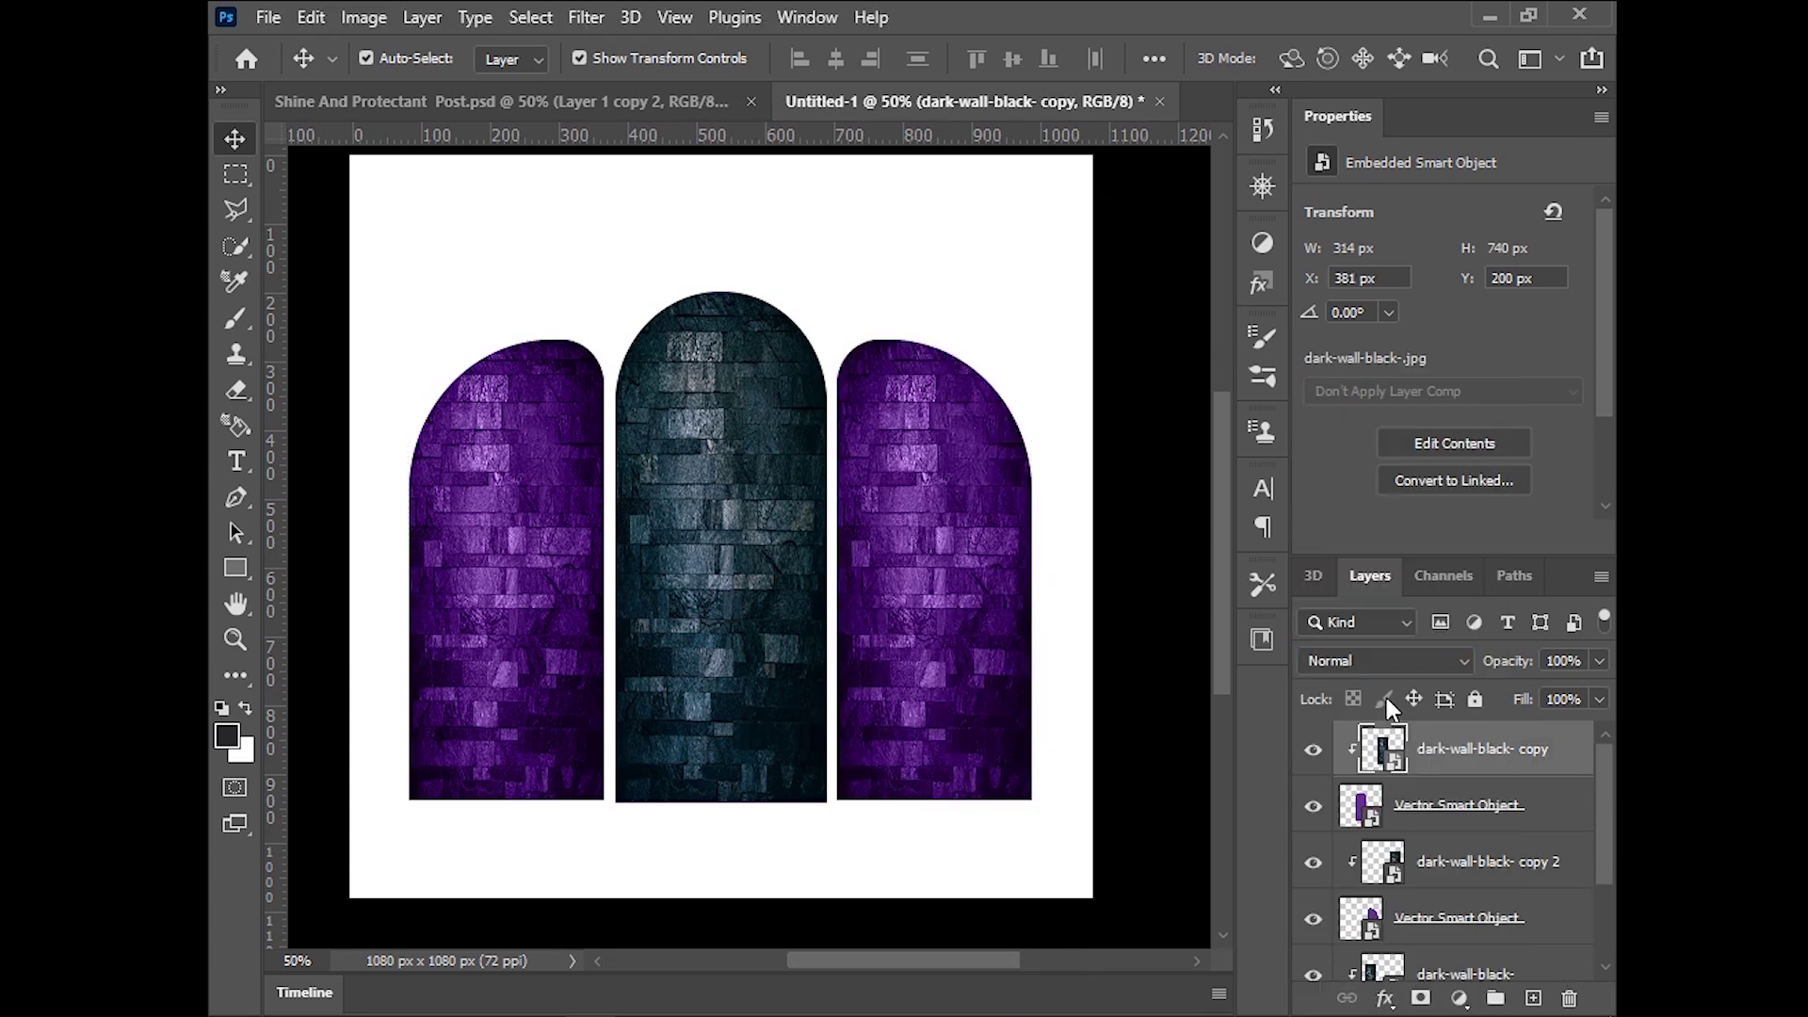
left_click(1387, 659)
left_click(1375, 993)
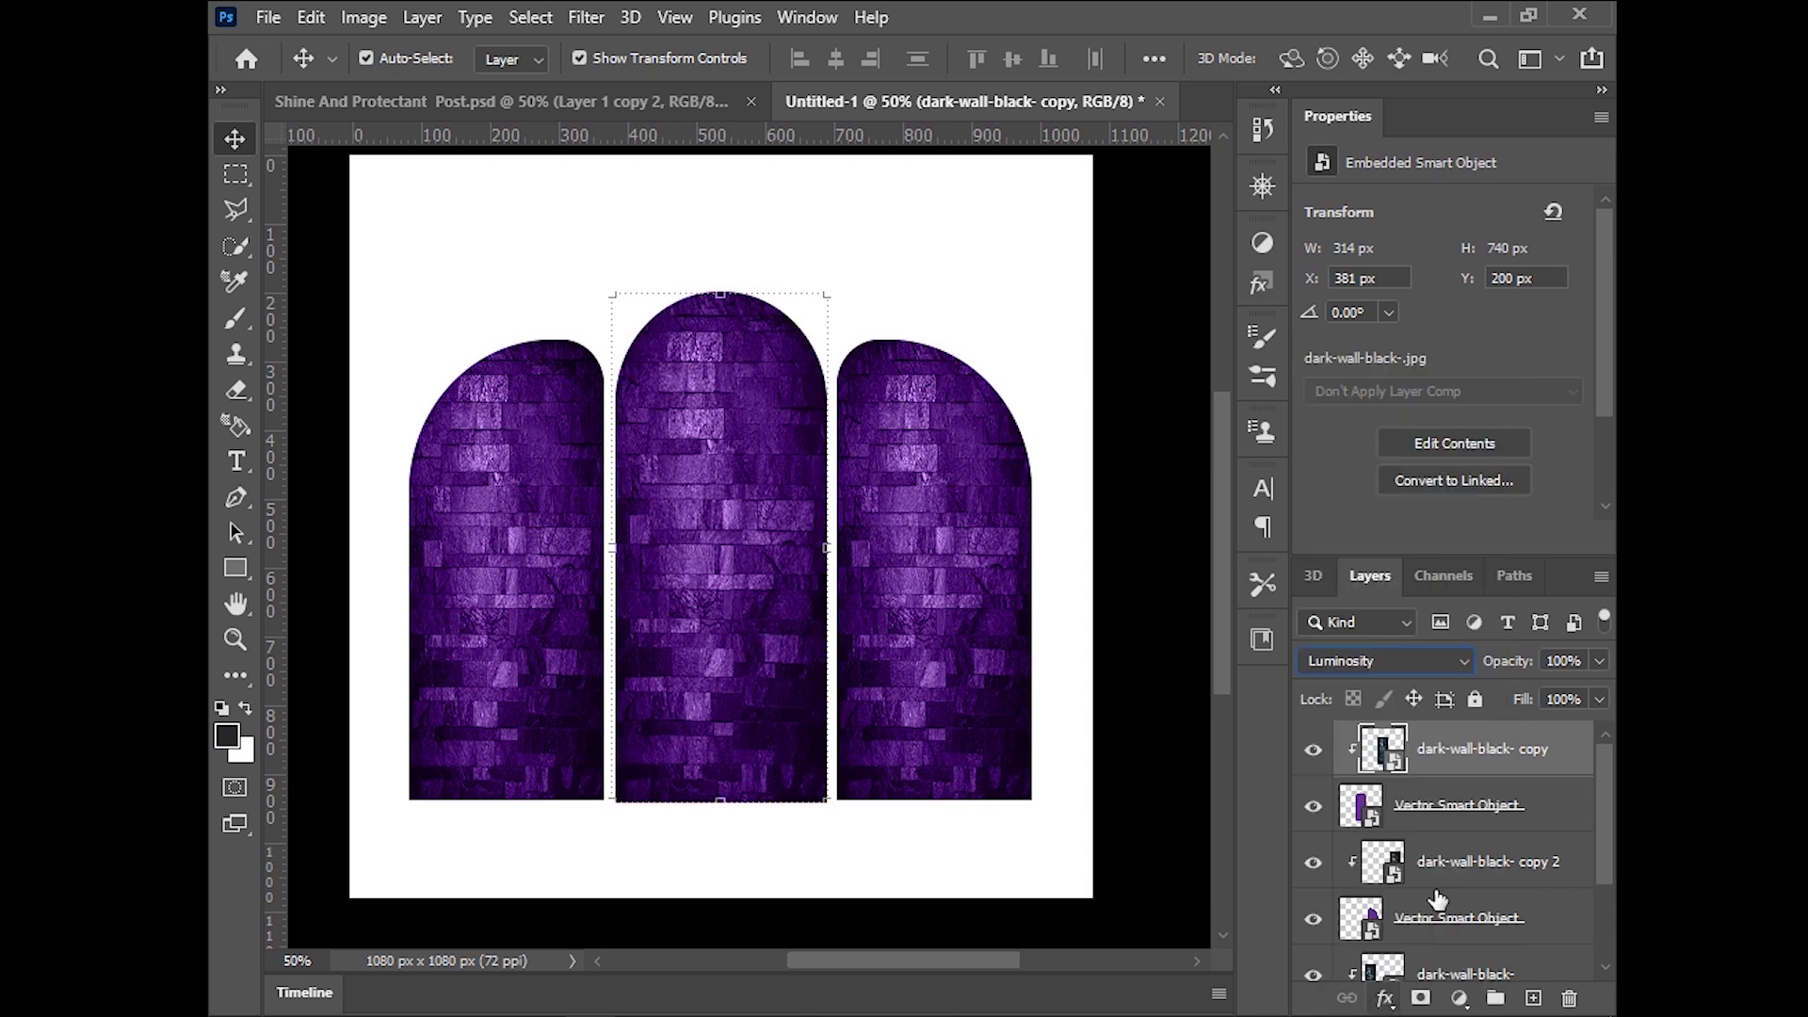
left_click(1599, 662)
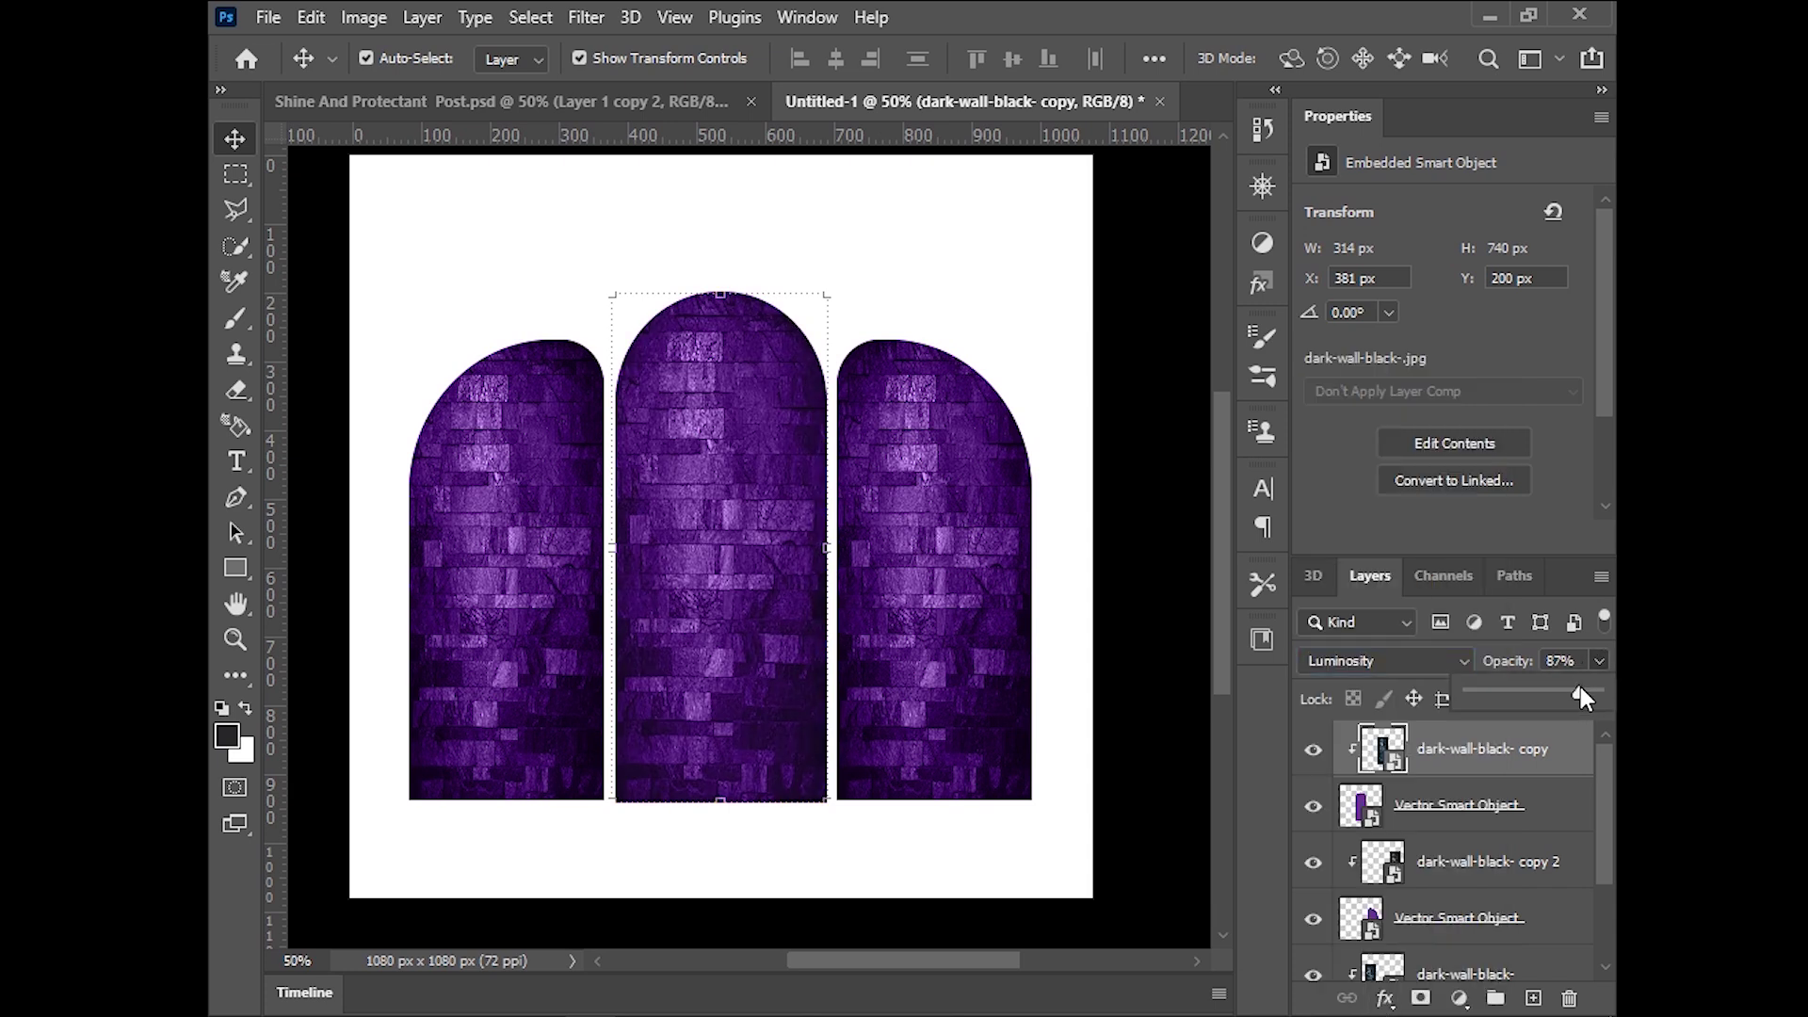
left_click(1014, 360)
left_click_drag(1044, 378, 1030, 396)
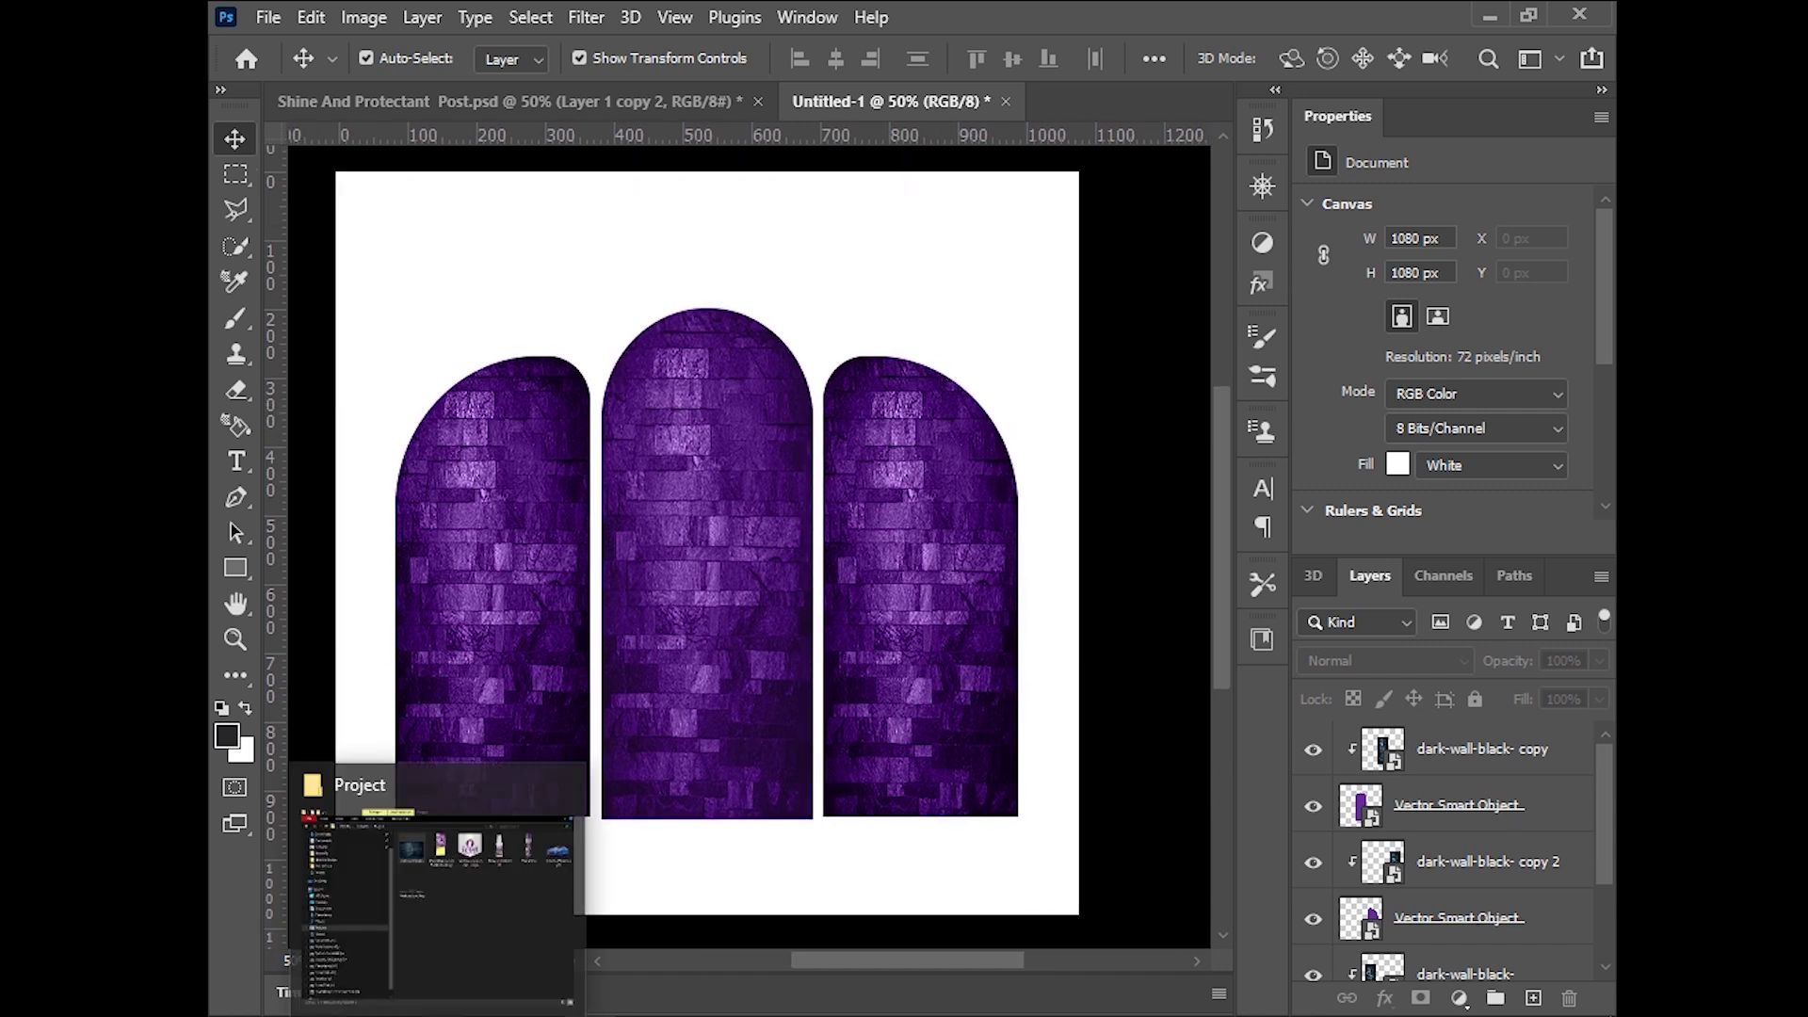
Drag Microfiber towels, Shiny protectant and Tire Shiner from the Project folder toward the post
left_click(478, 923)
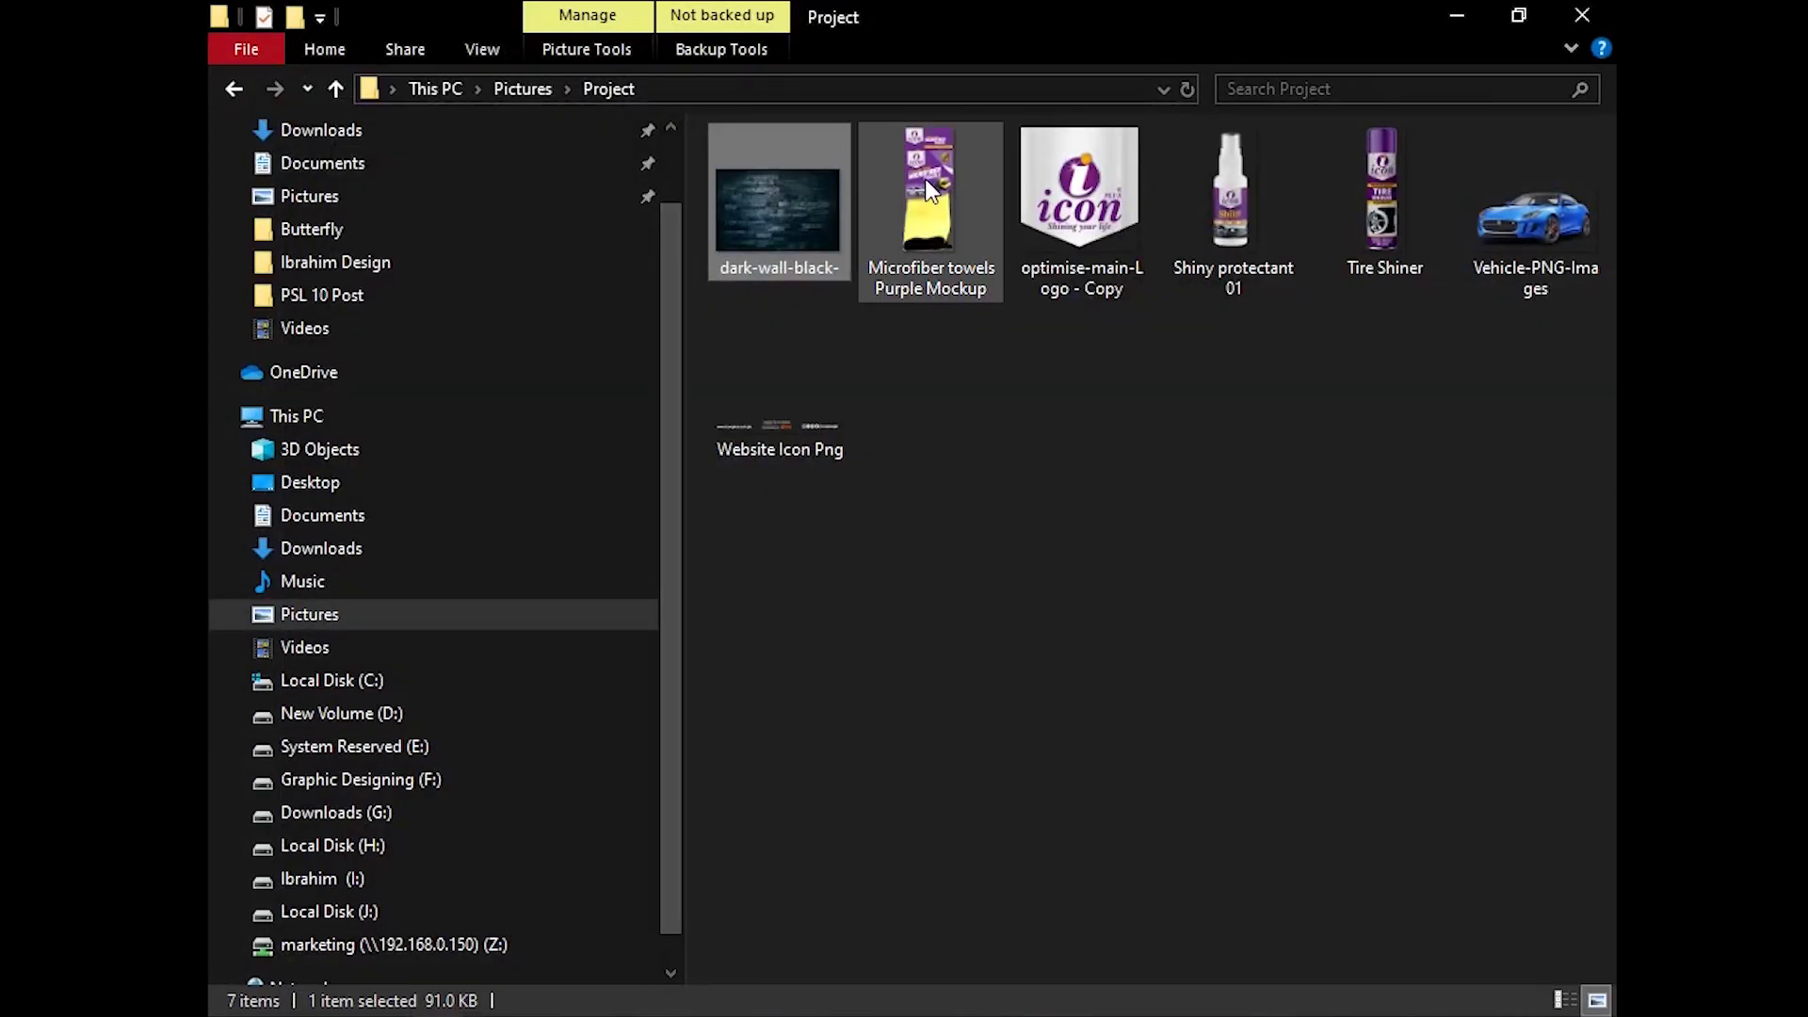
left_click(928, 188)
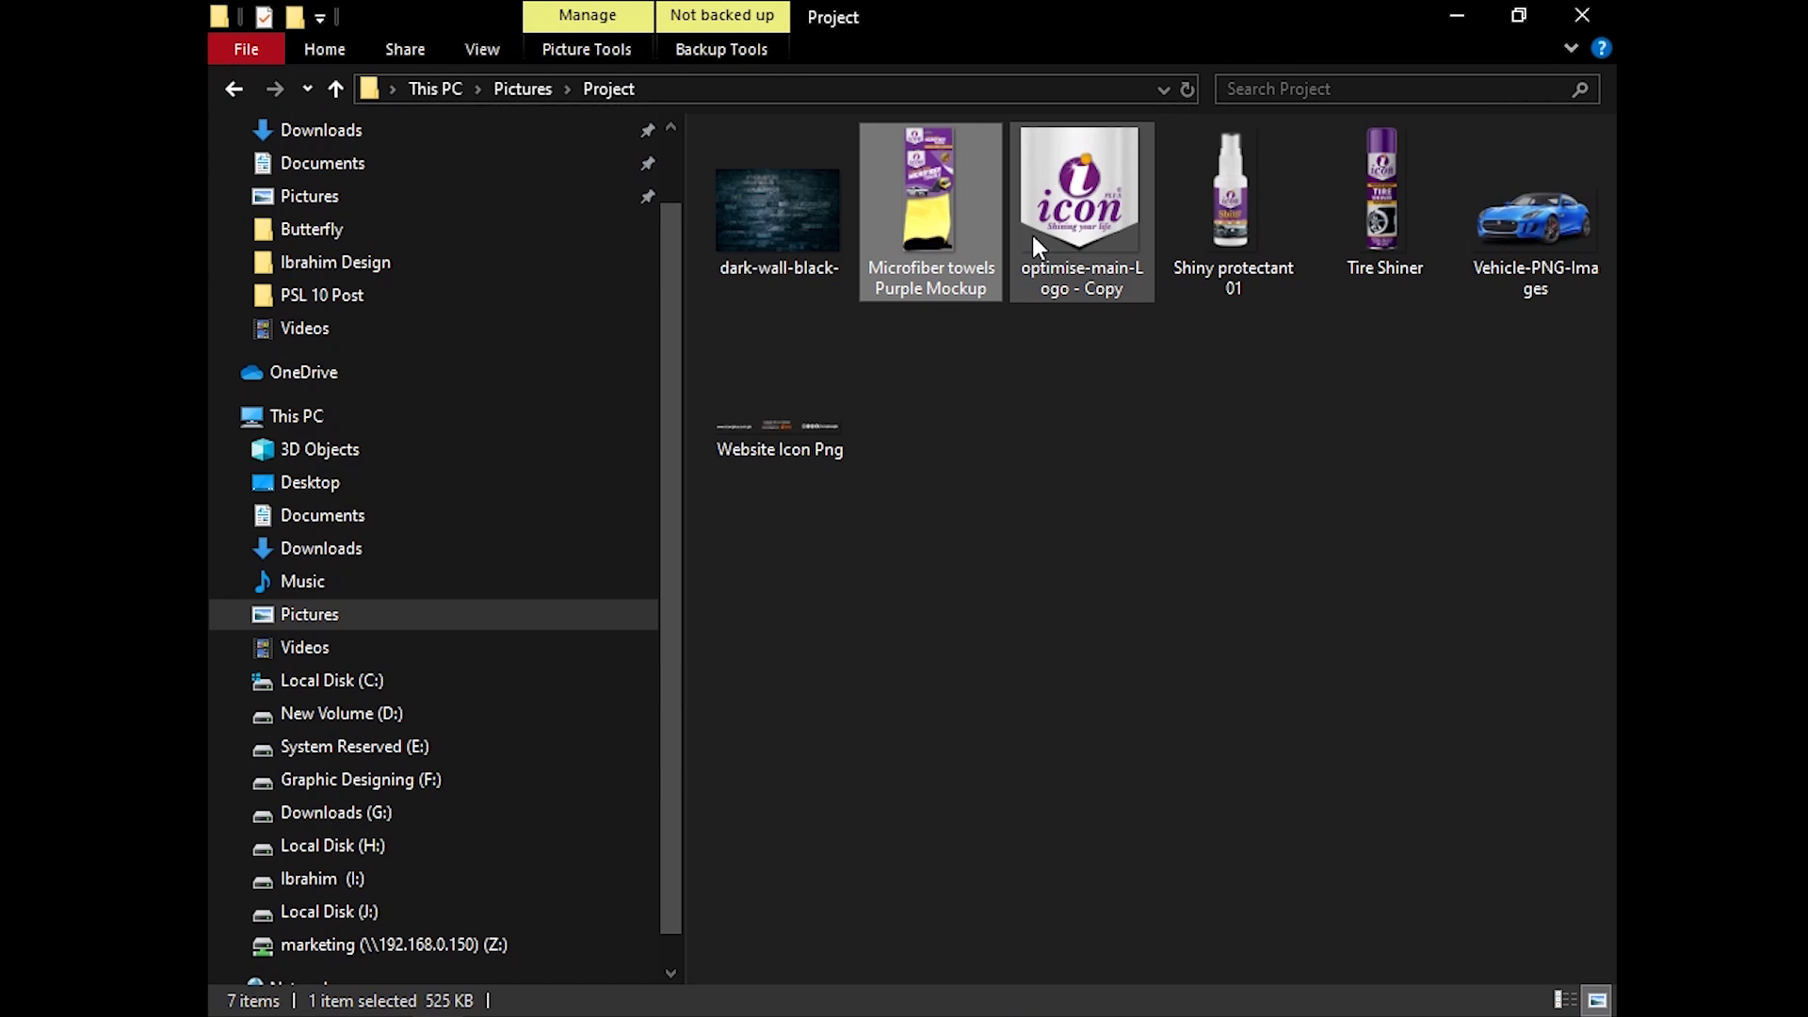
left_click(1262, 239, "ctrl")
left_click(1390, 200, "ctrl")
mouse_move(1390, 201)
left_mouse_down()
mouse_move(1193, 457)
mouse_move(593, 1012)
left_mouse_up()
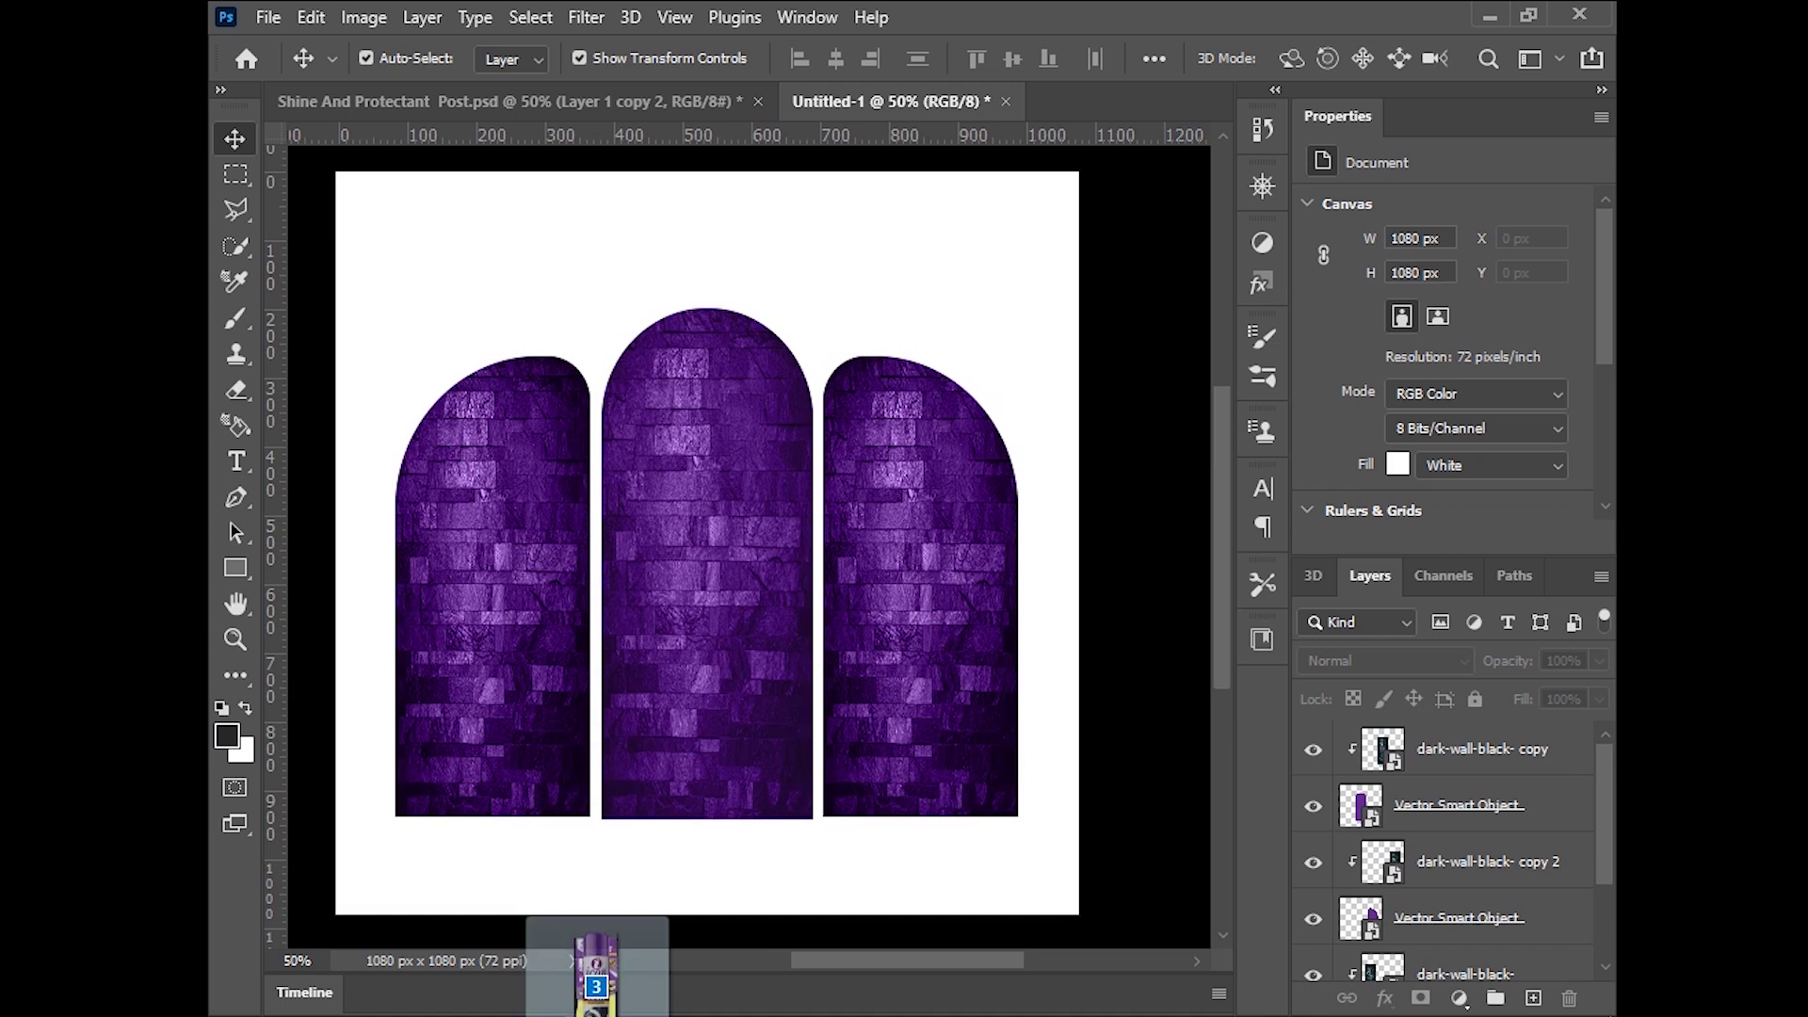
Place the three product images, then scale and centre the Tire Shiner can in the middle arch
left_click_drag(595, 979, 753, 720)
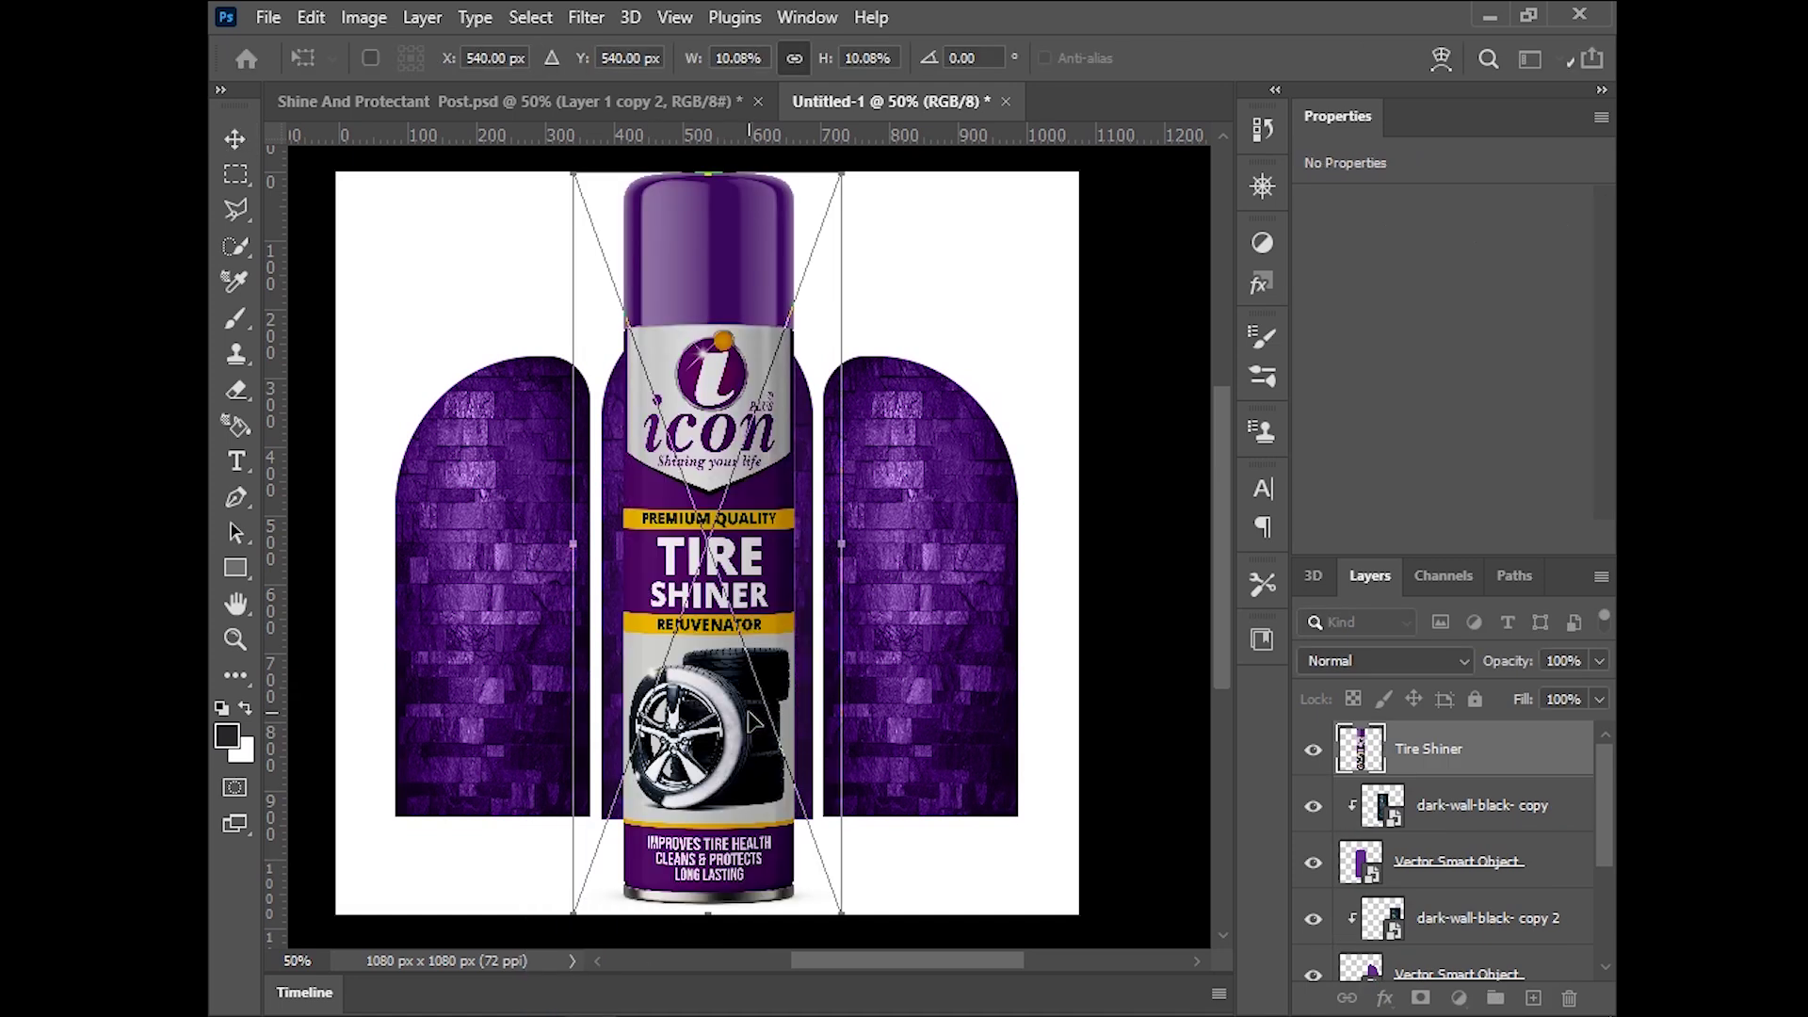
left_click_drag(841, 914, 753, 690)
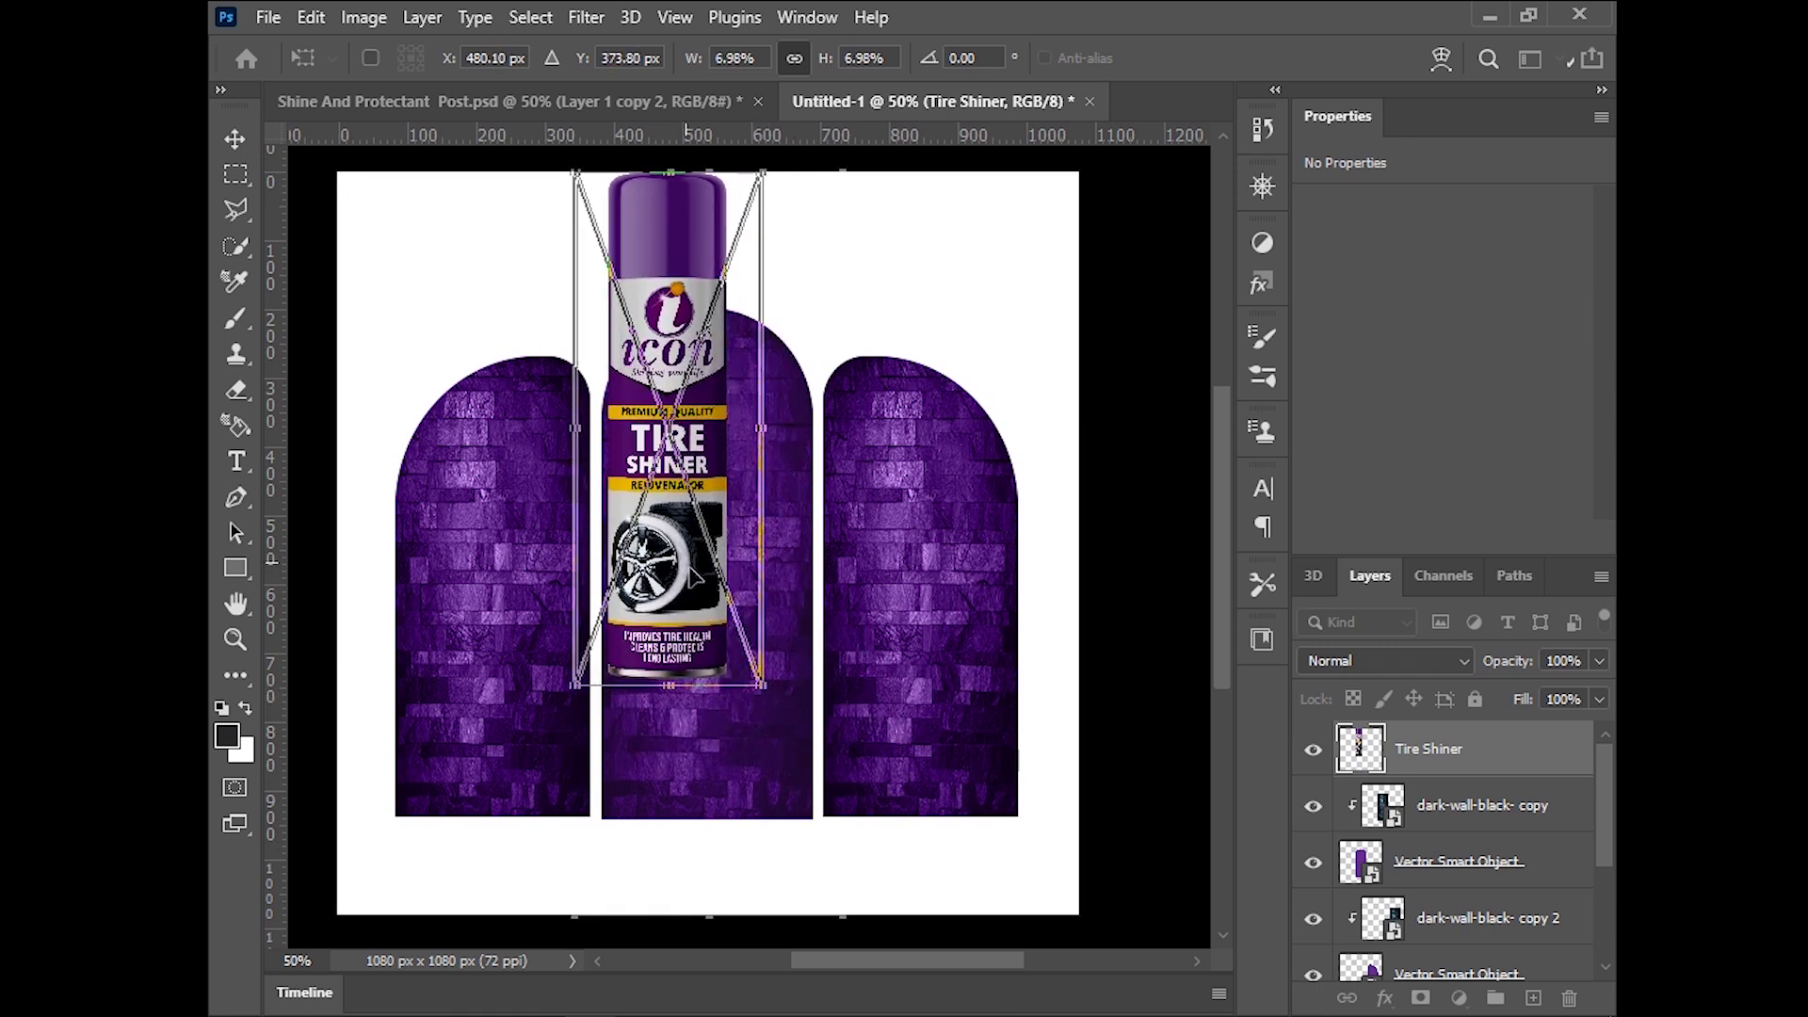
left_click_drag(712, 623, 739, 718)
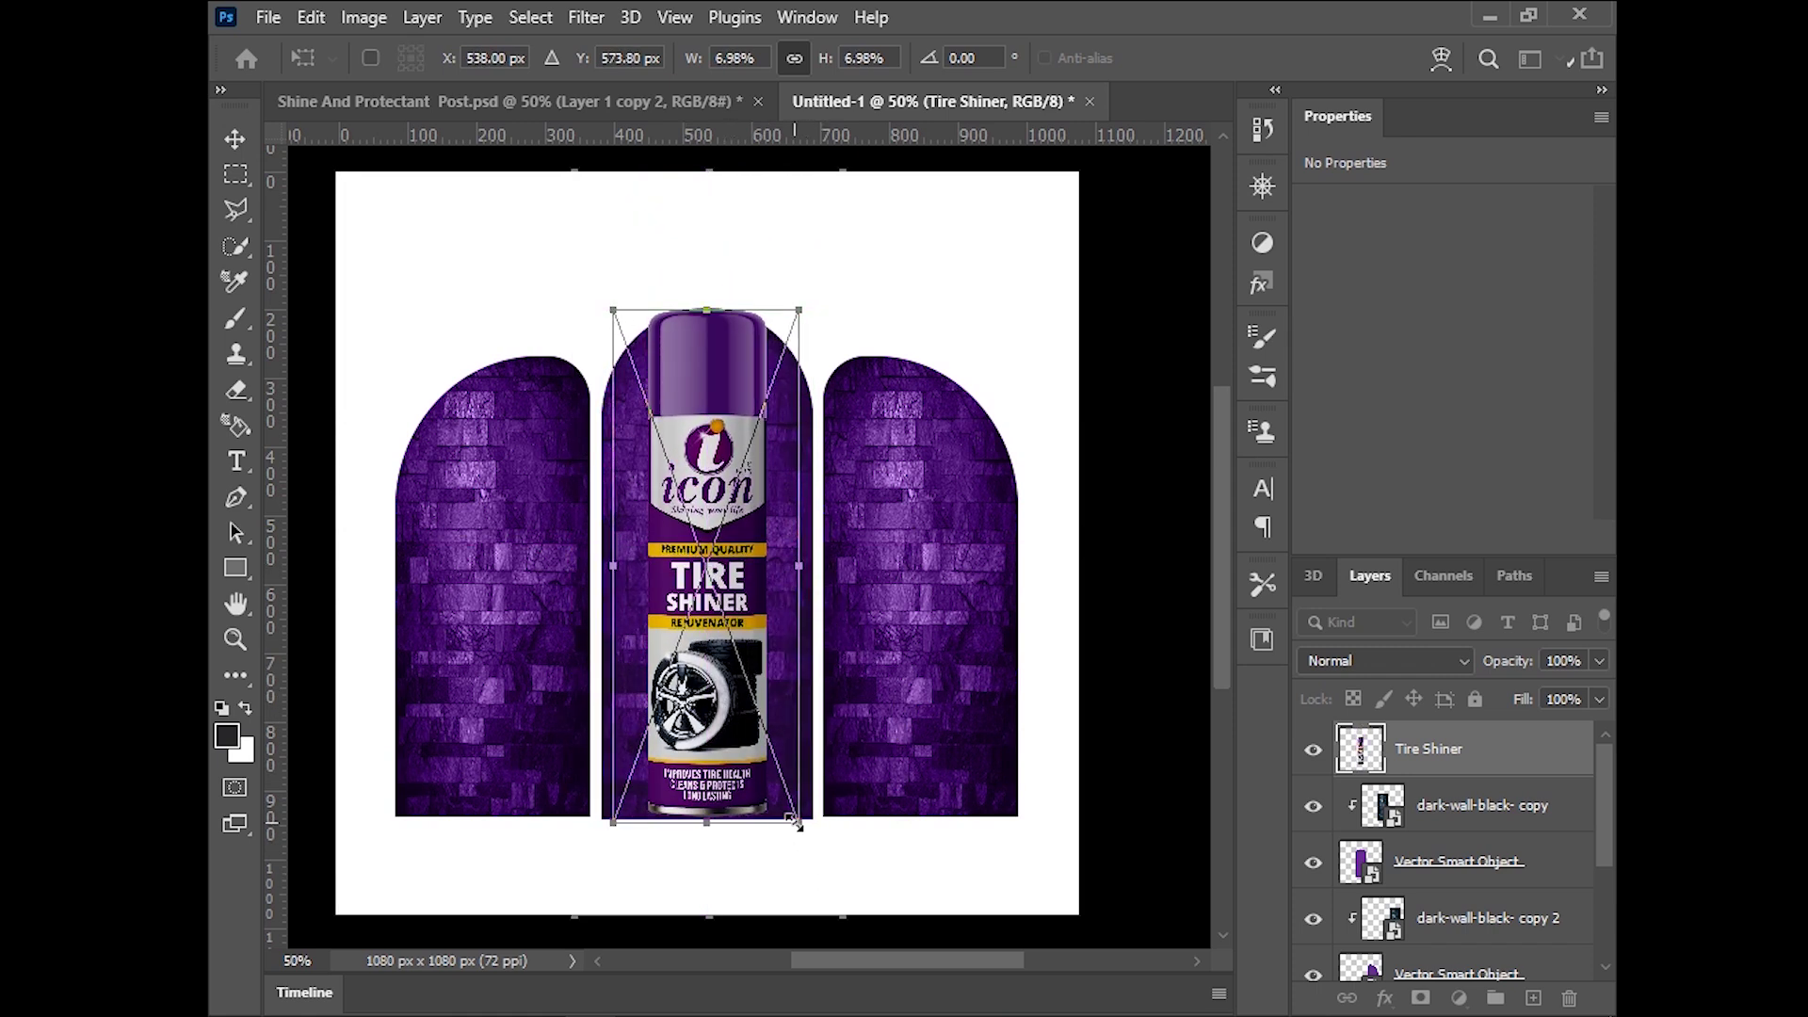
left_click_drag(796, 824, 775, 765)
left_click_drag(728, 692, 736, 749)
left_click_drag(790, 370, 795, 348)
left_click_drag(711, 439, 702, 441)
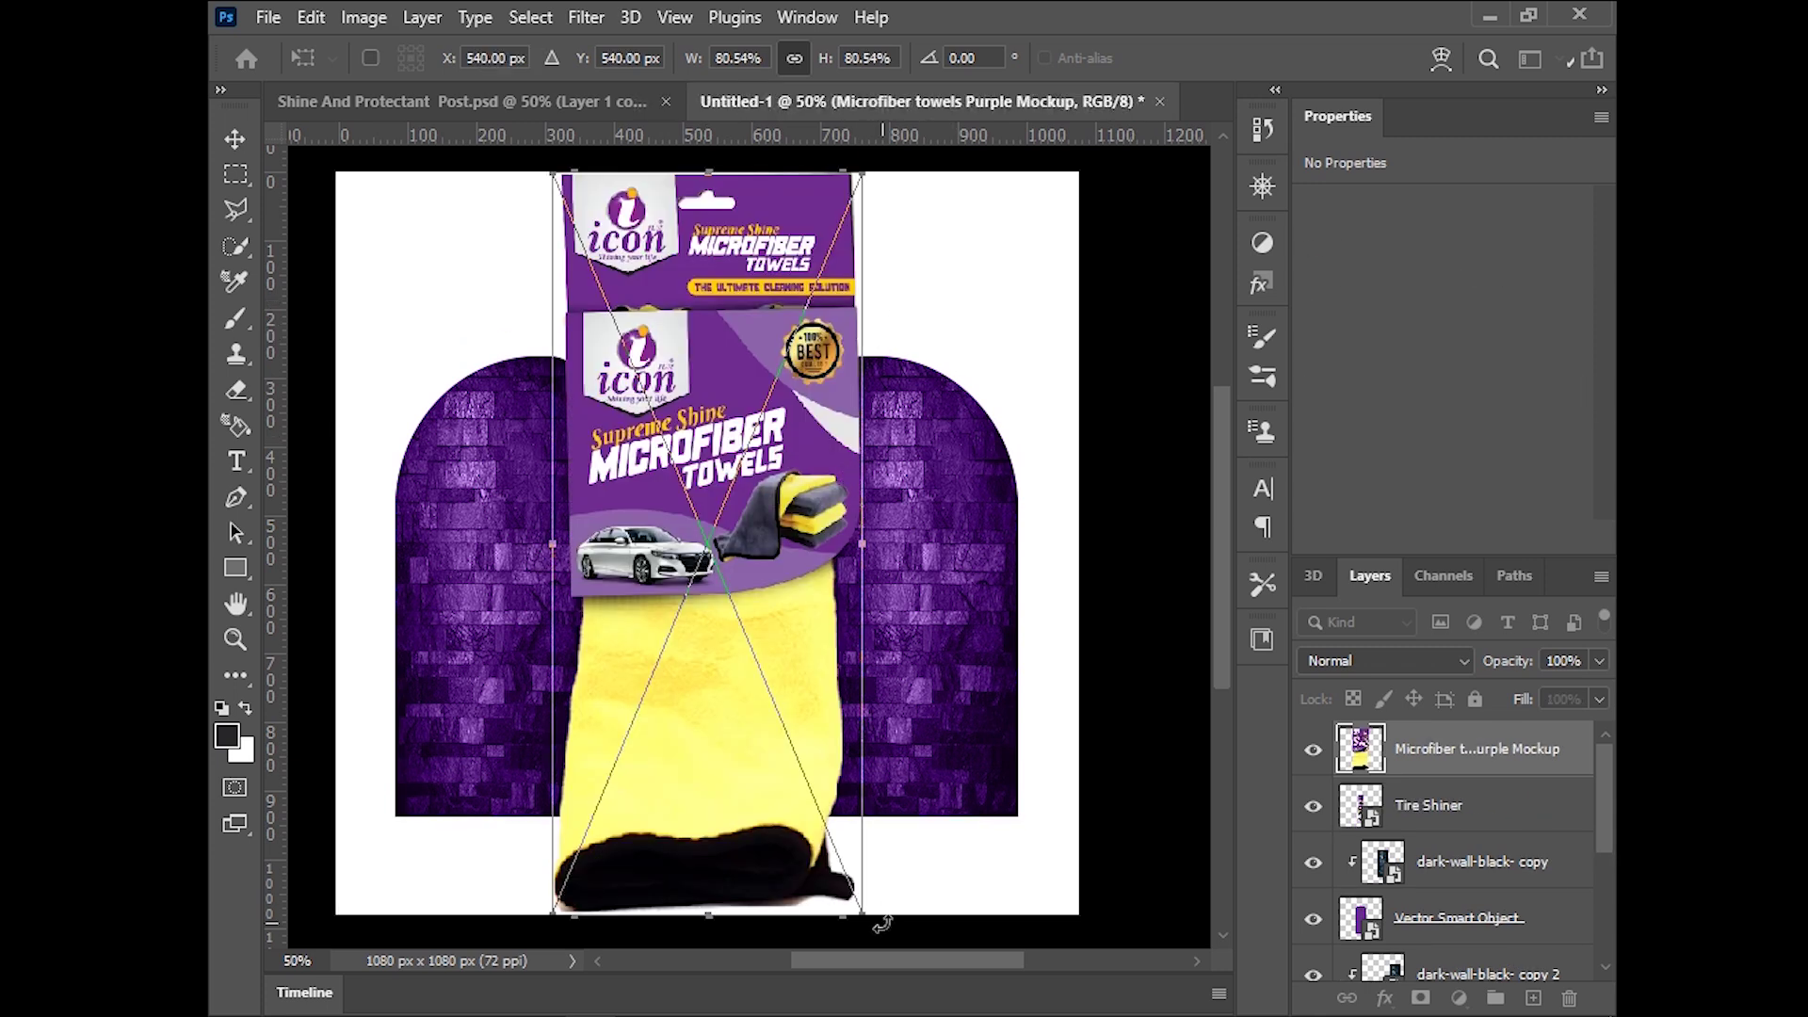
Size the towel mockup into the left arch and the protectant bottle into the right arch
mouse_move(859, 906)
left_mouse_down()
mouse_move(680, 478)
mouse_move(546, 508)
mouse_move(563, 467)
left_mouse_up()
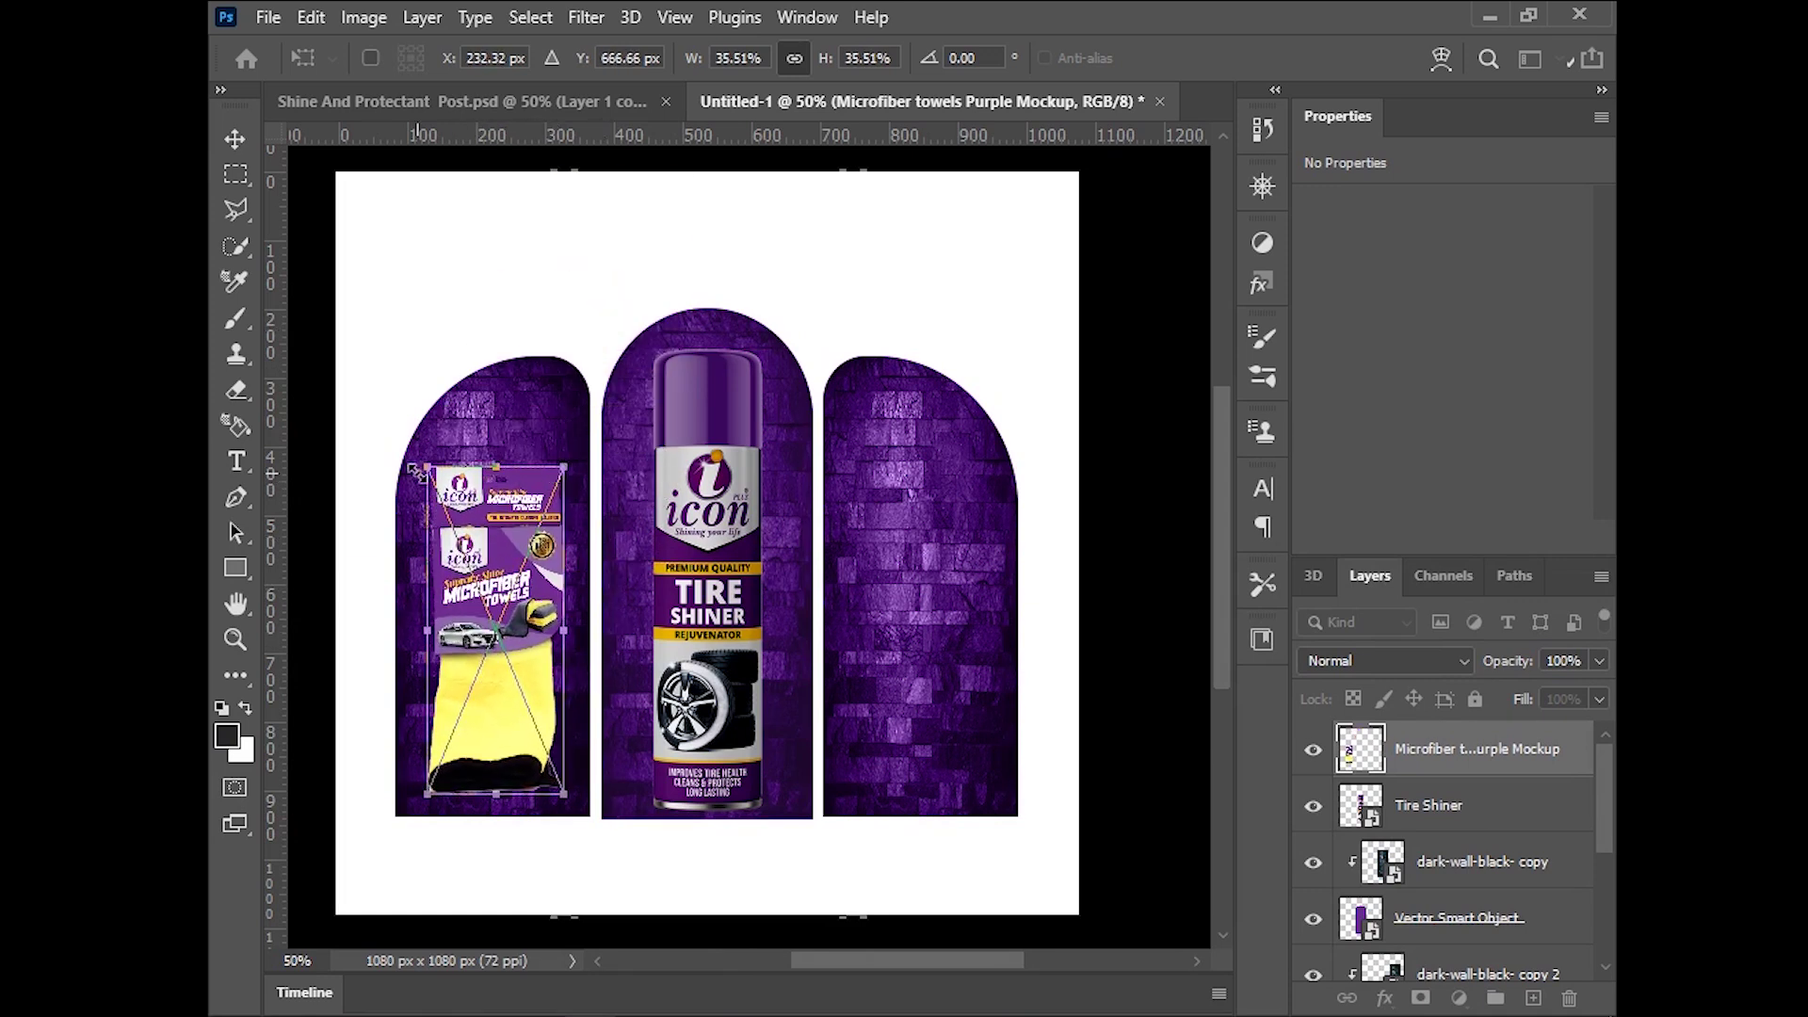
left_click_drag(412, 465, 407, 456)
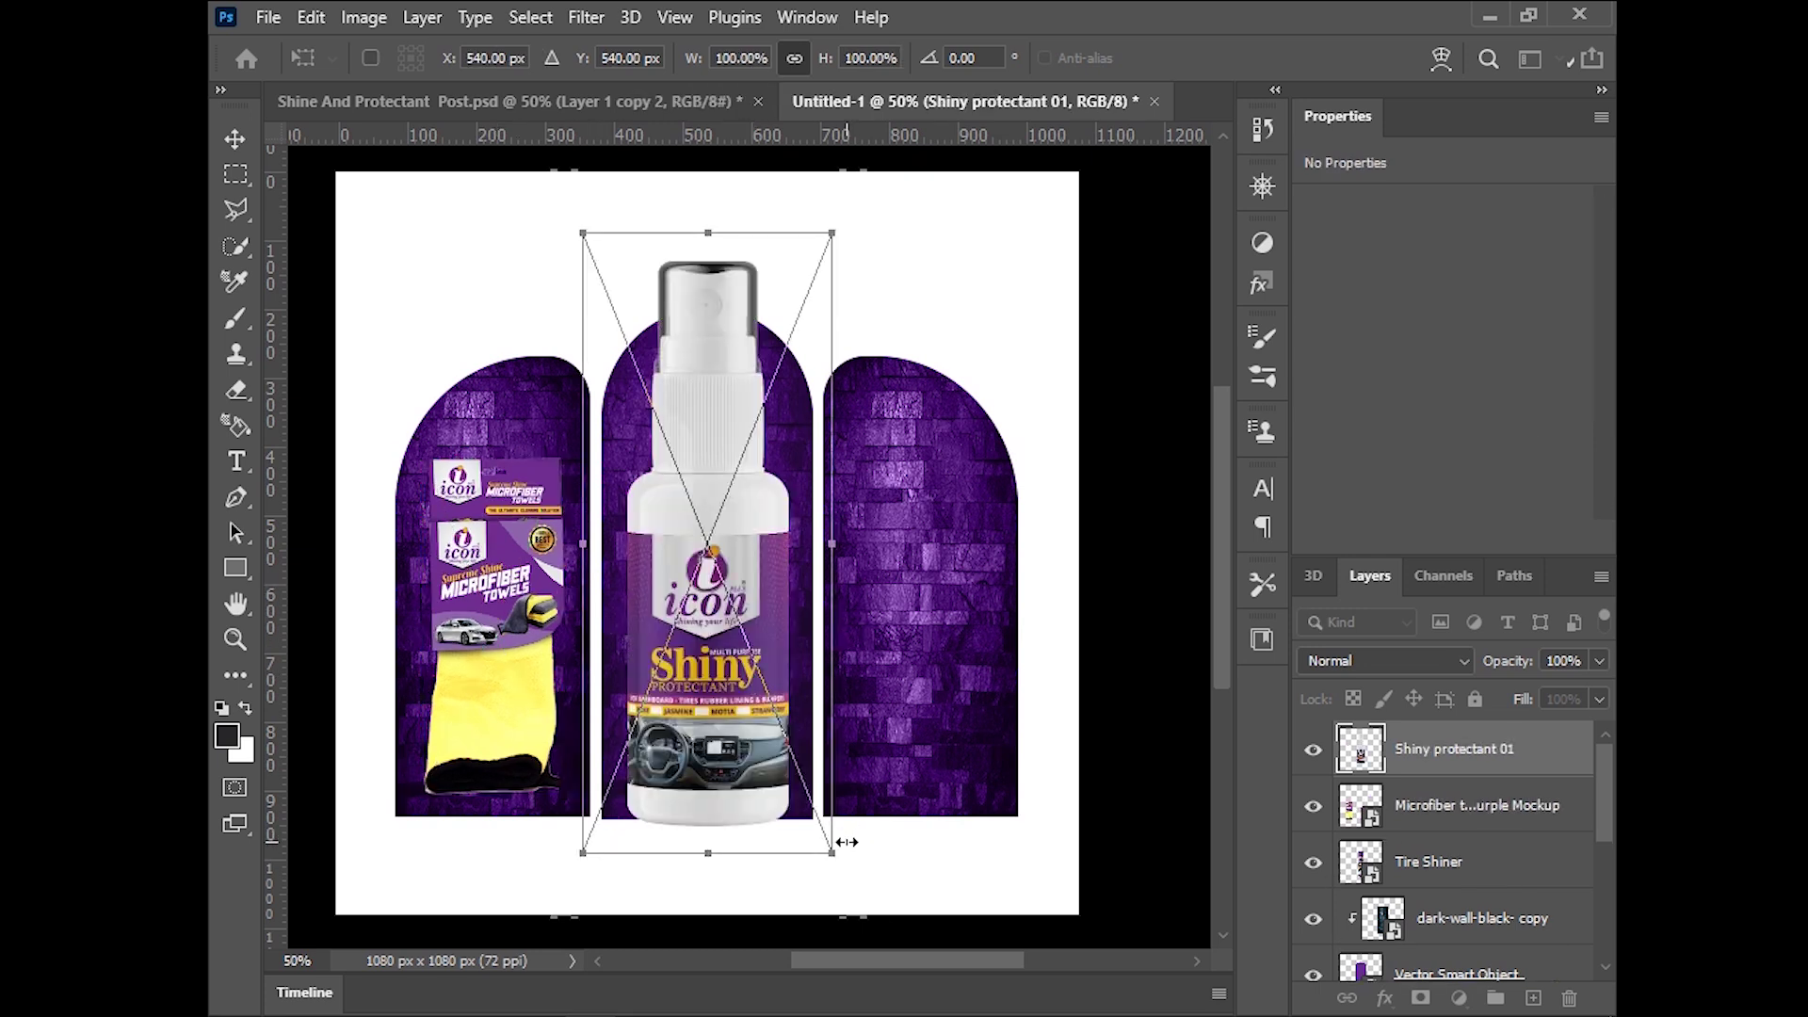
left_click_drag(849, 839, 767, 638)
mouse_move(768, 512)
left_mouse_down()
mouse_move(975, 612)
mouse_move(965, 646)
left_mouse_up()
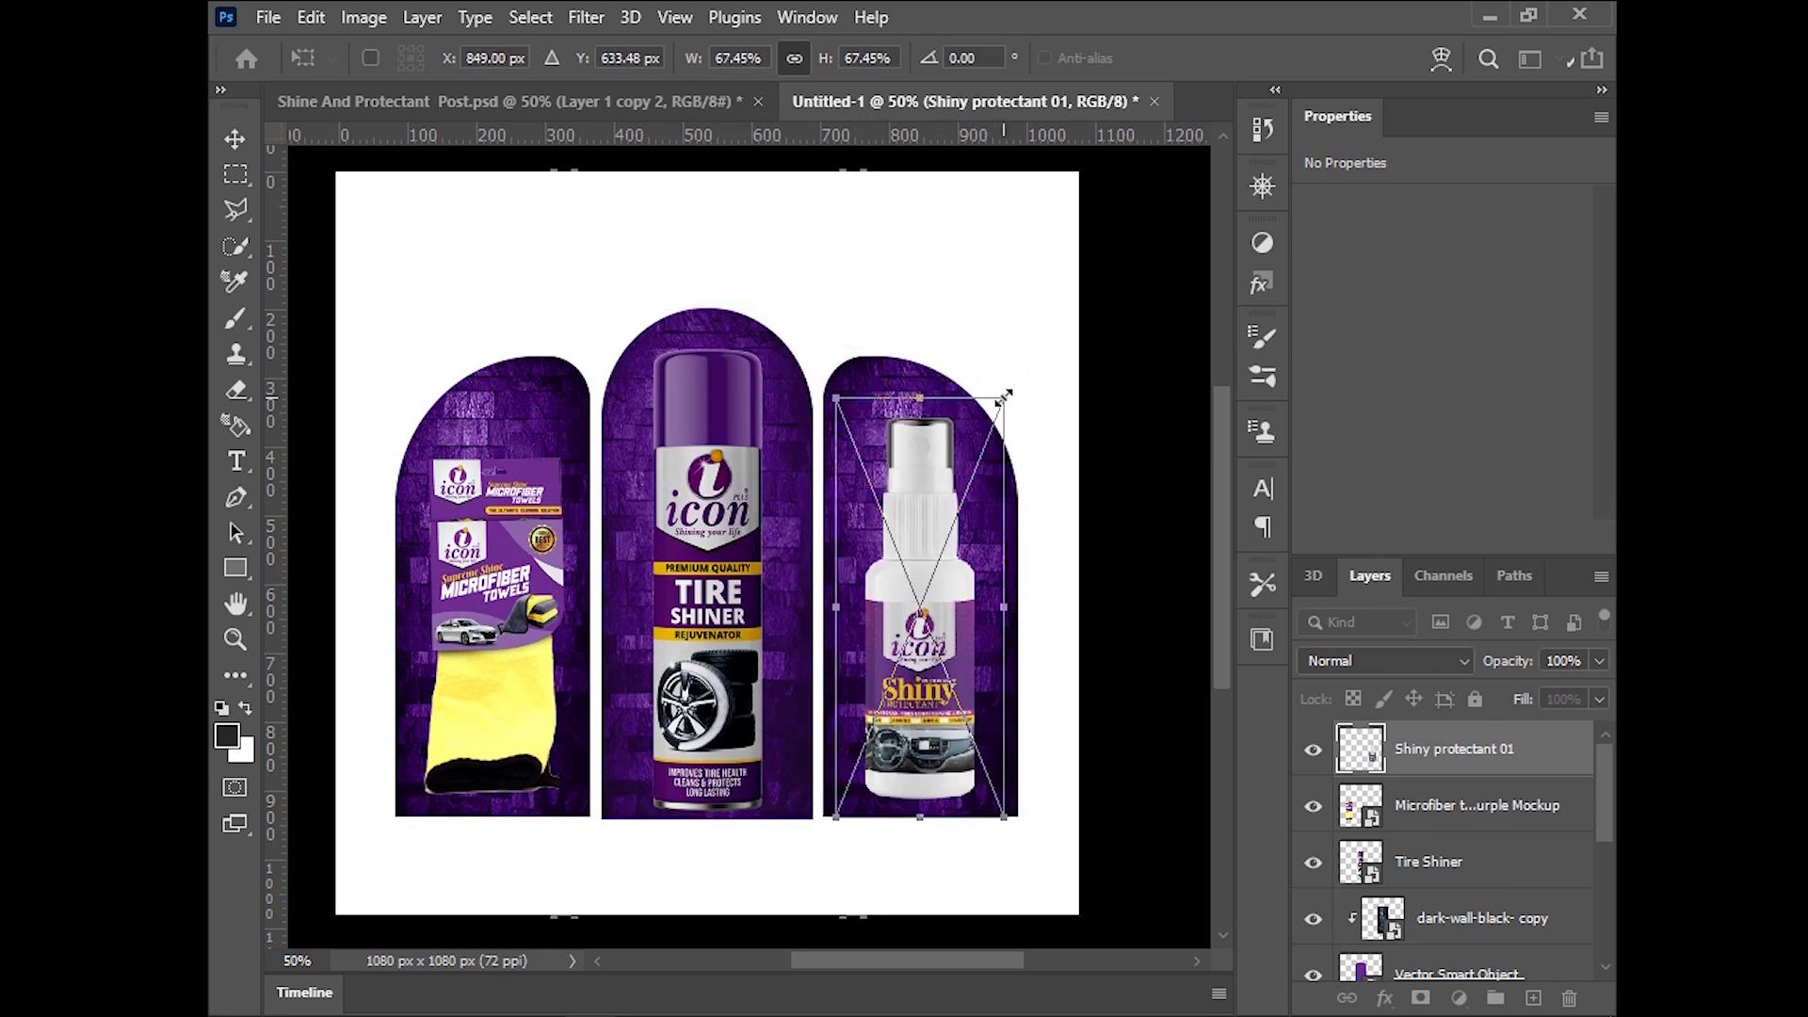
key("Return")
left_click(1099, 561)
left_click_drag(1107, 570, 1130, 598)
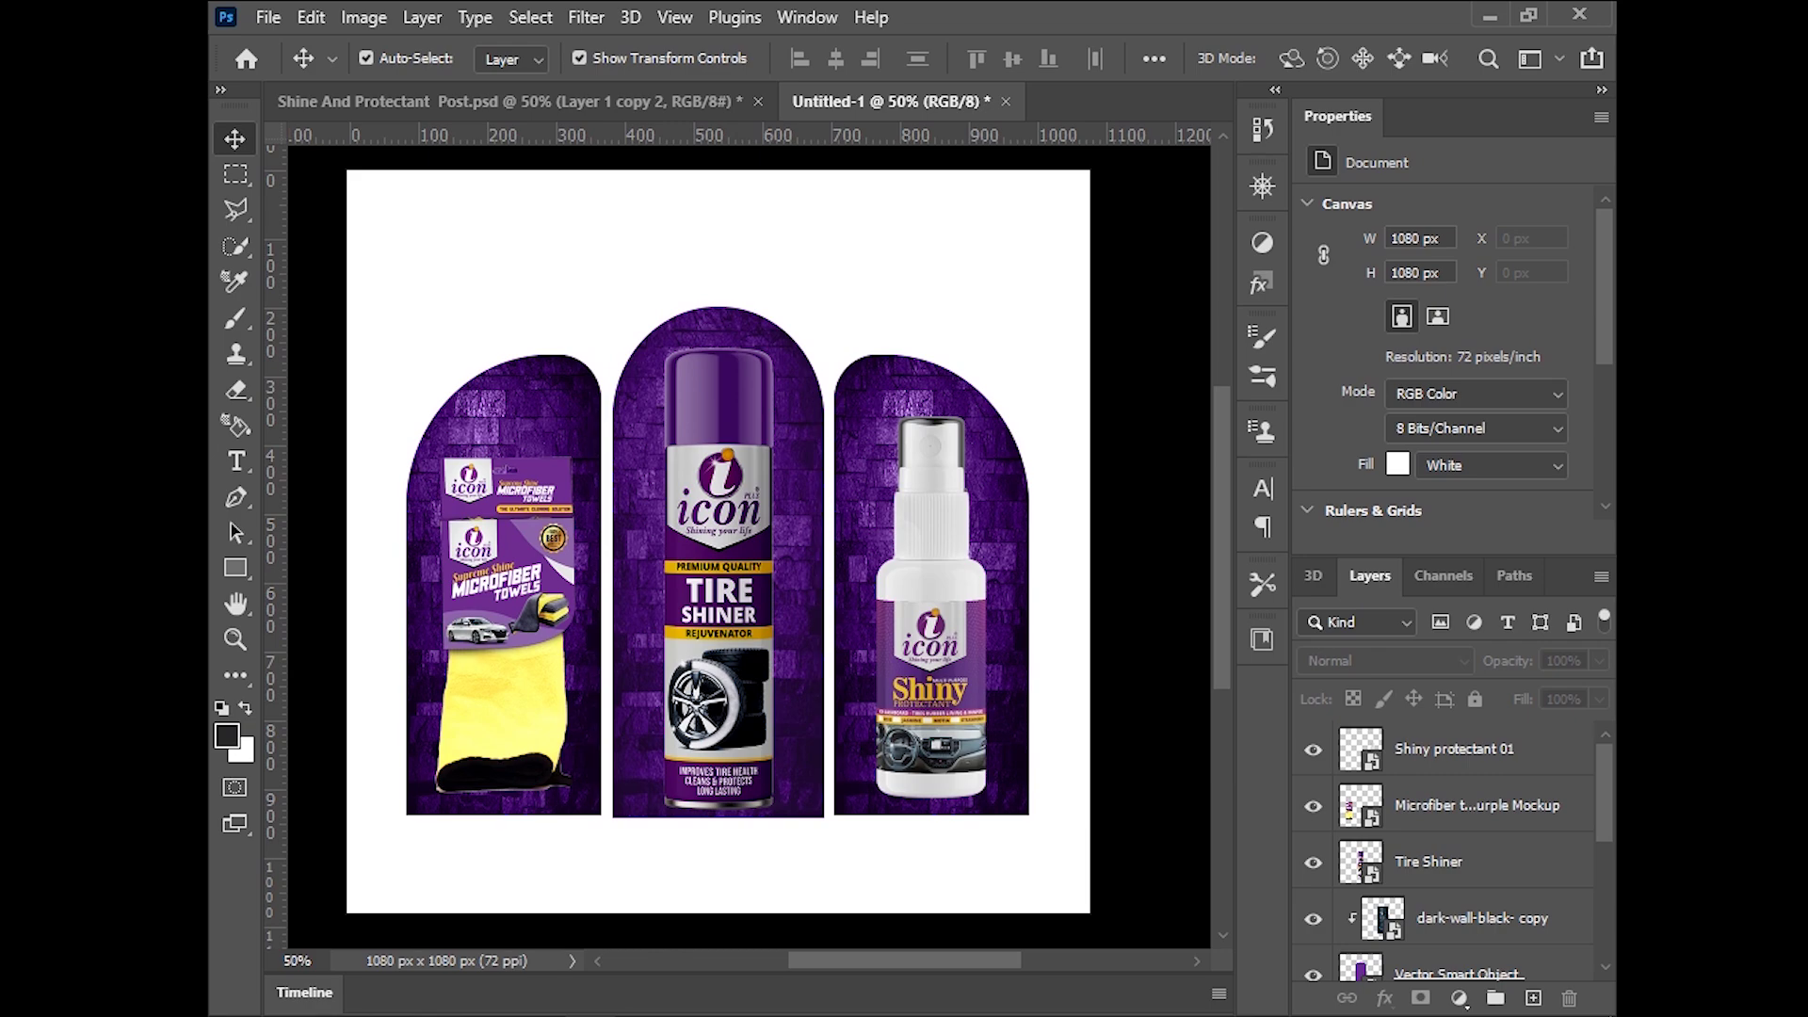
left_click(437, 885)
Place Vehicle-PNG-Images across the bottom of the post, scale it, and duplicate its layer
mouse_move(1529, 213)
left_mouse_down()
mouse_move(1337, 335)
mouse_move(595, 963)
left_mouse_up()
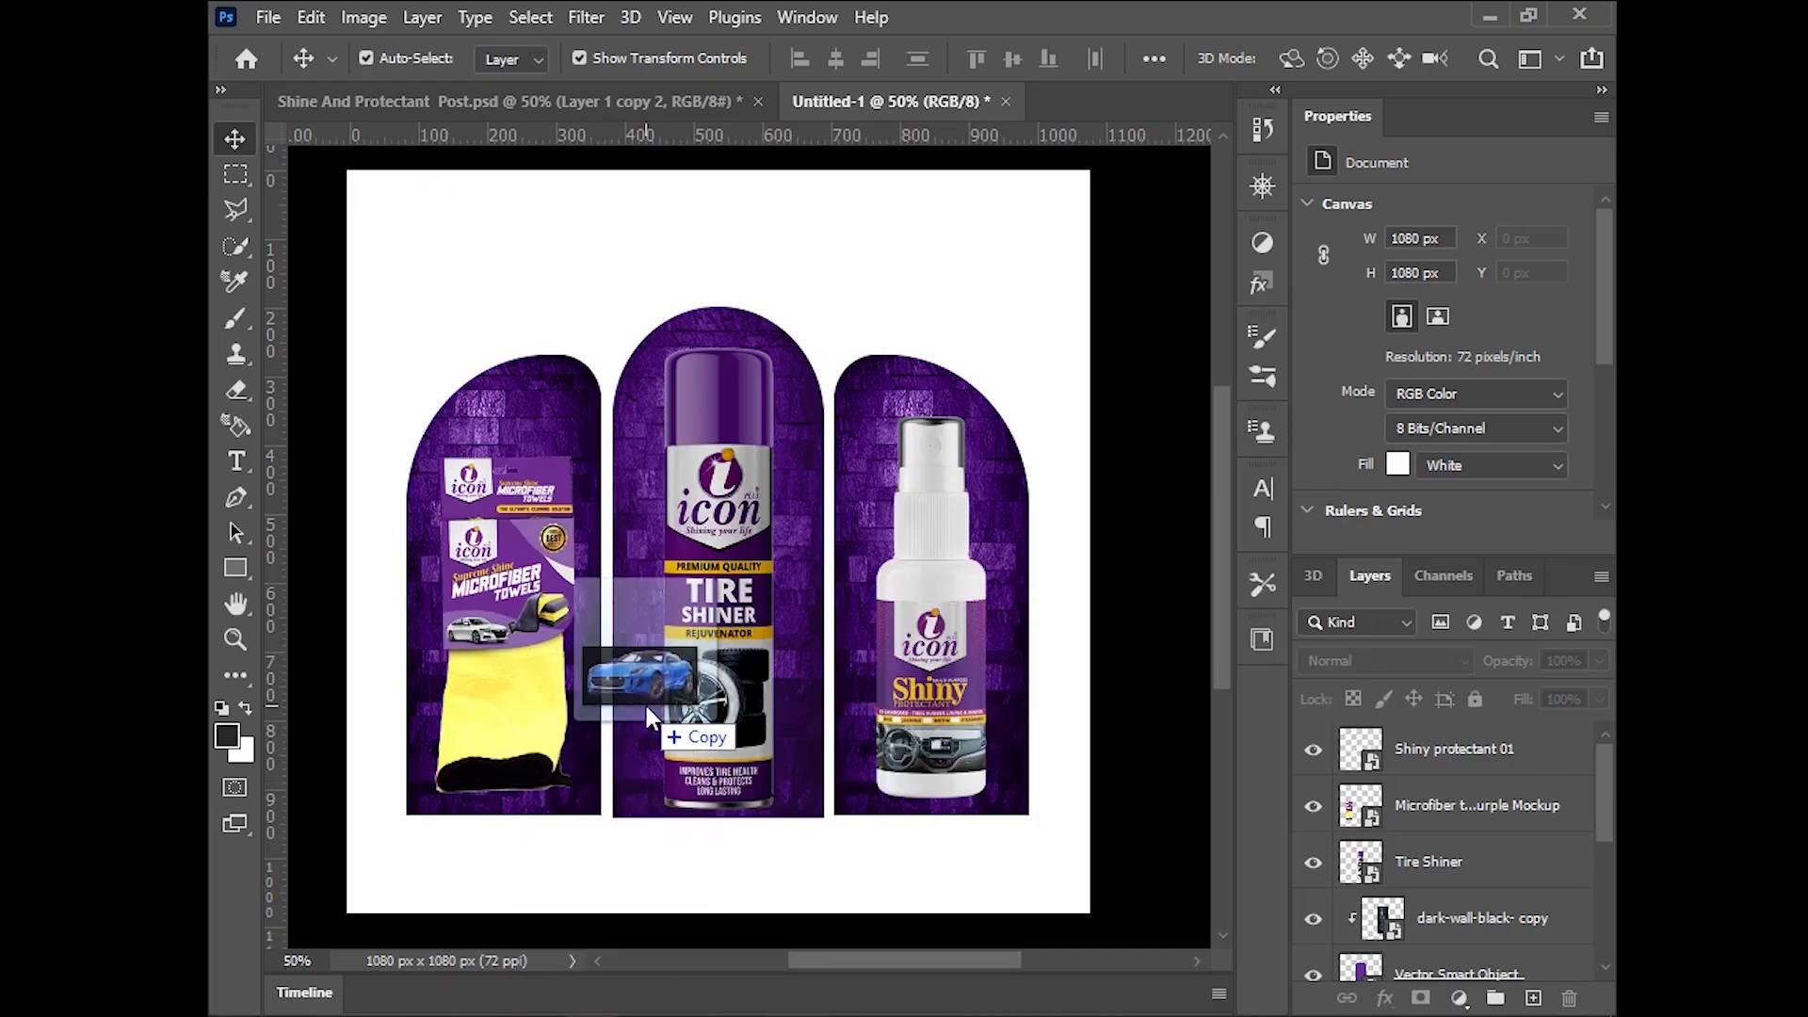
left_click_drag(595, 963, 648, 716)
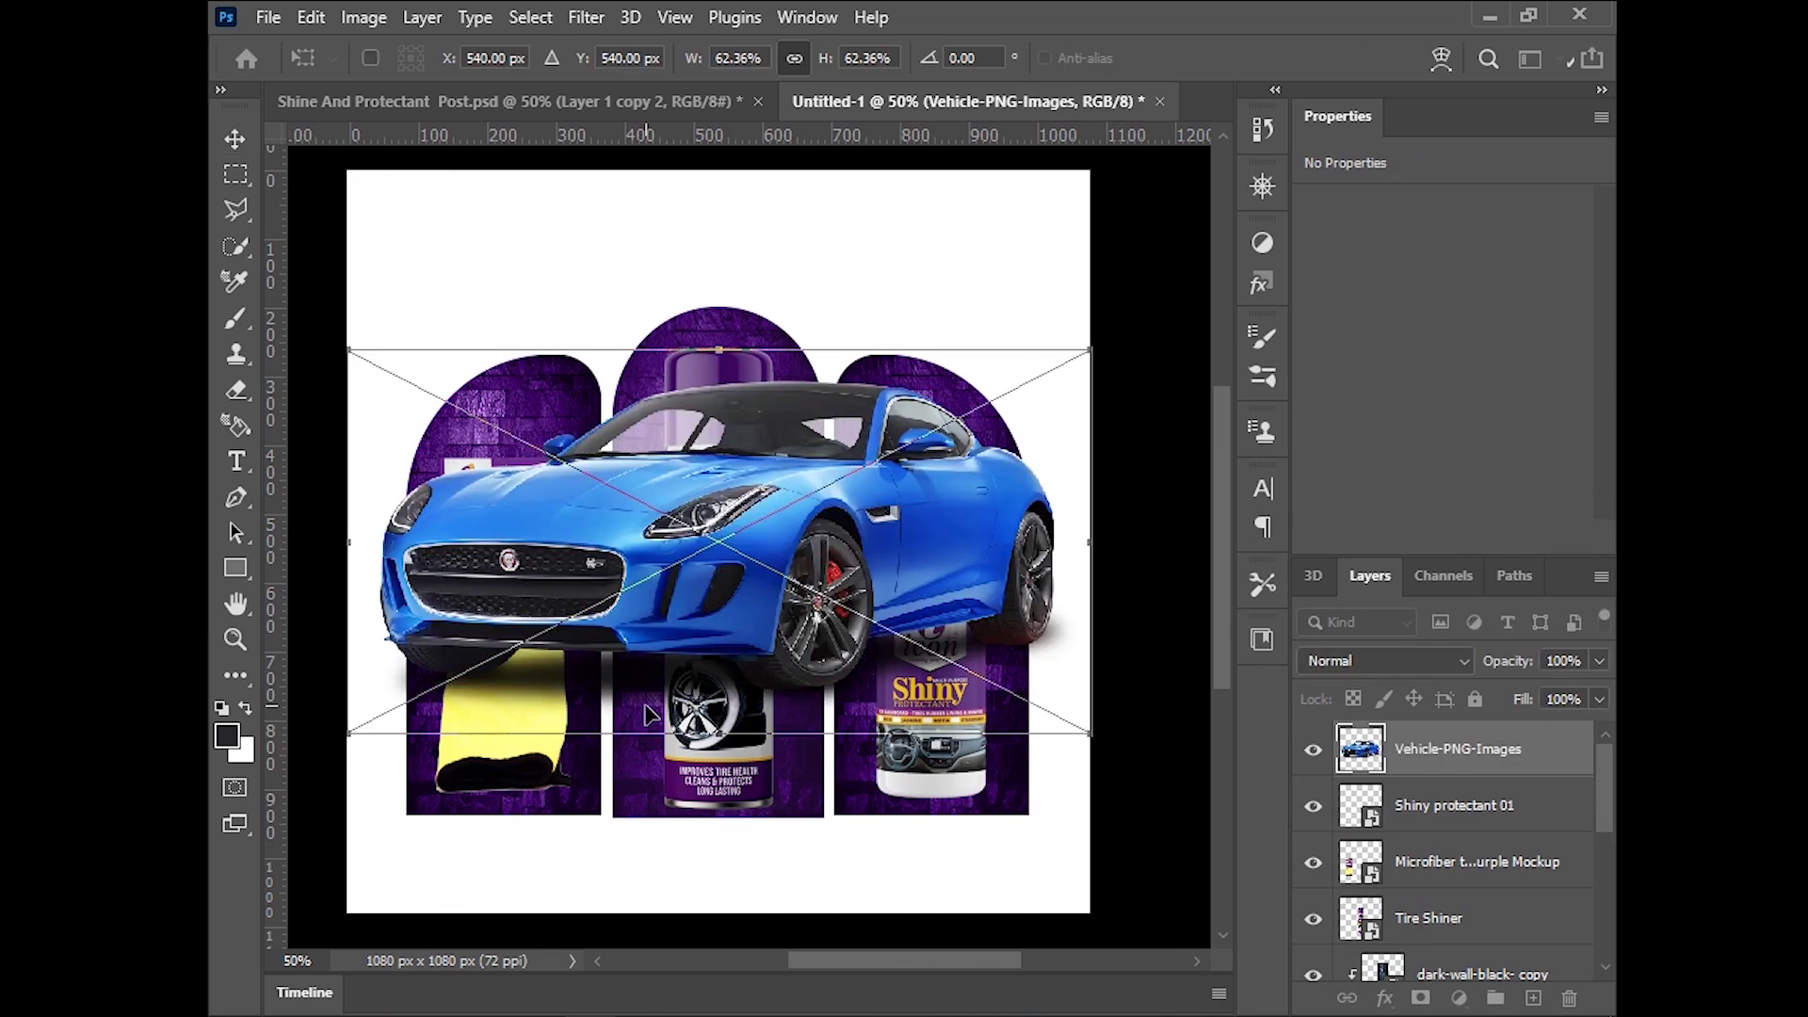
left_click_drag(772, 558, 770, 734)
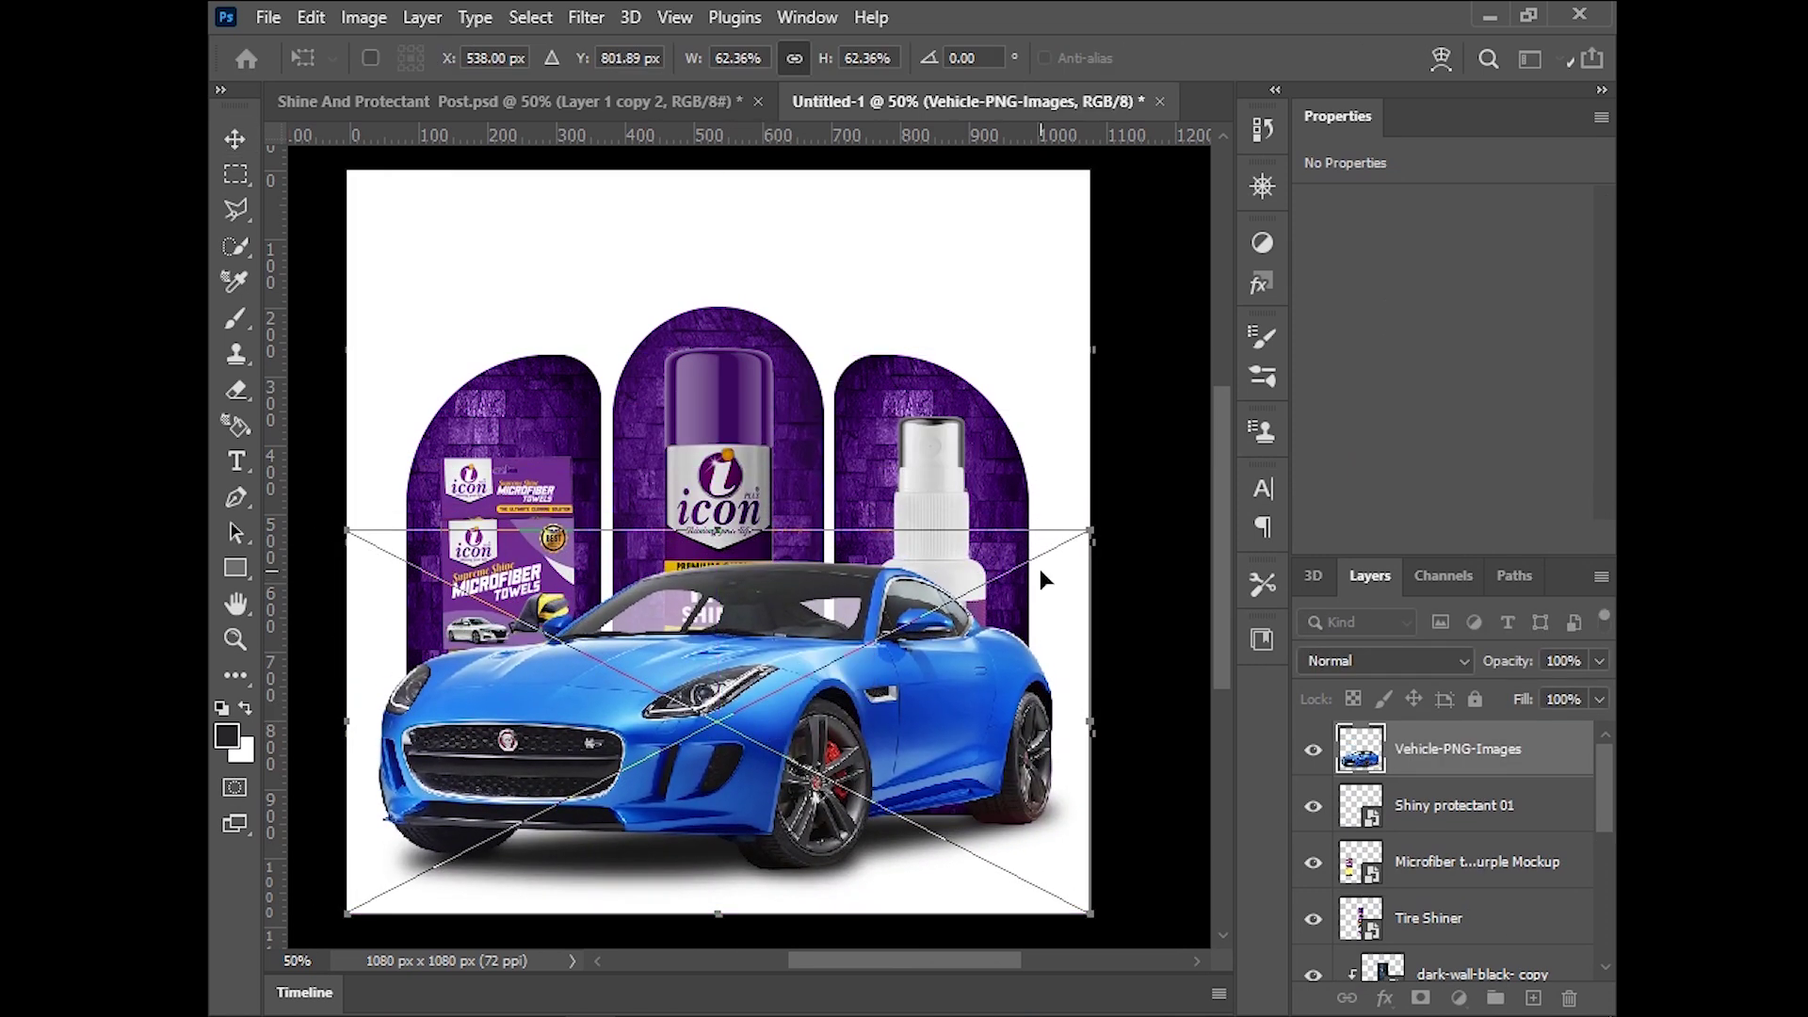
left_click_drag(1092, 531, 1081, 538)
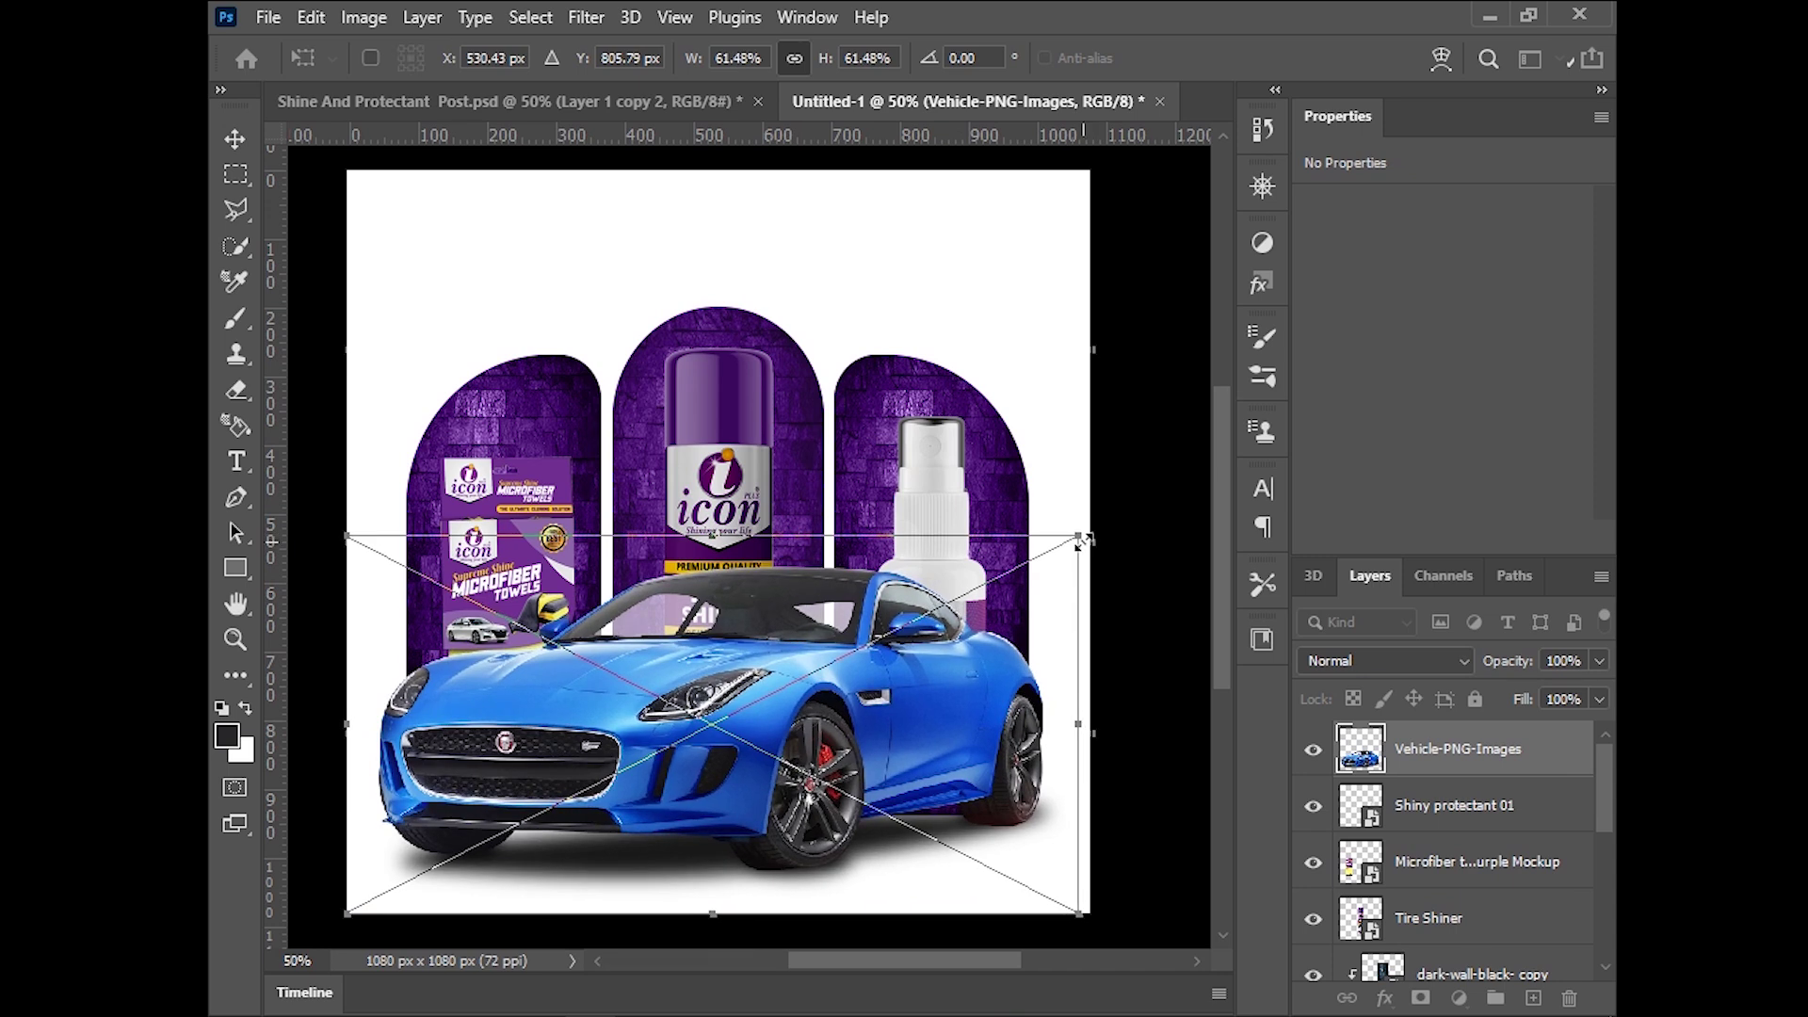
left_click_drag(348, 725, 364, 725)
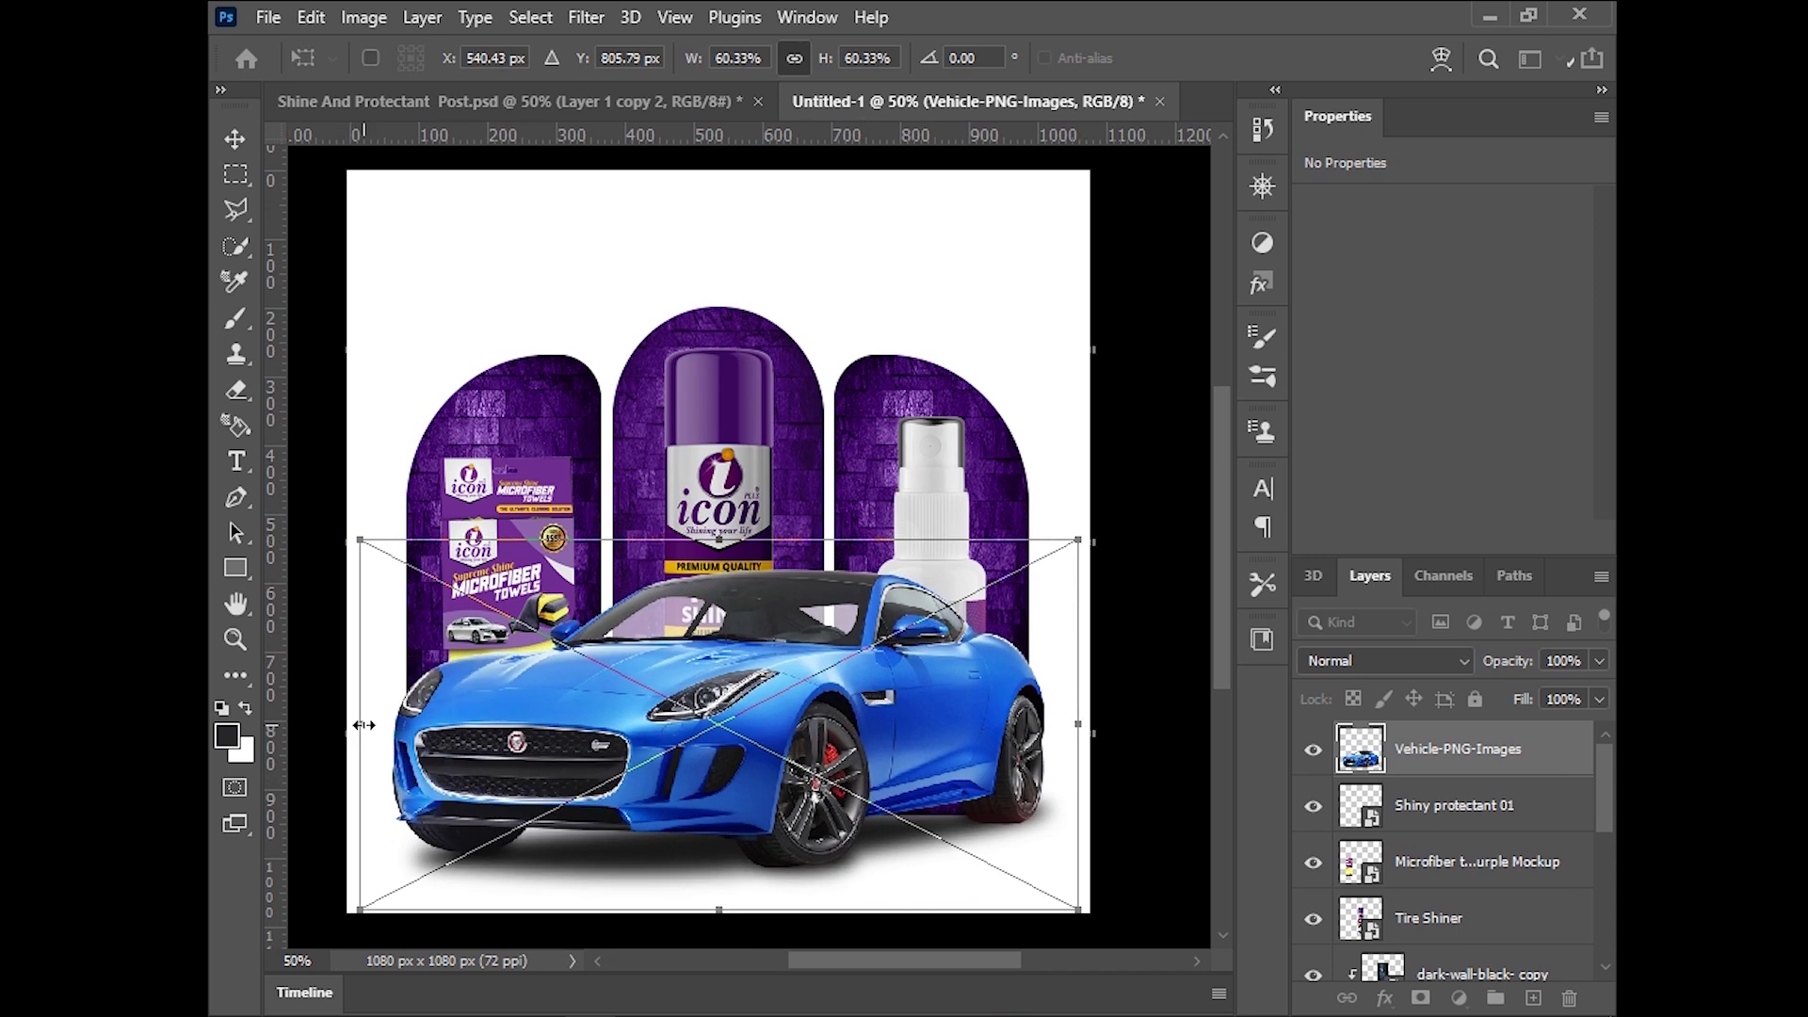
key("Return")
key("ctrl+j")
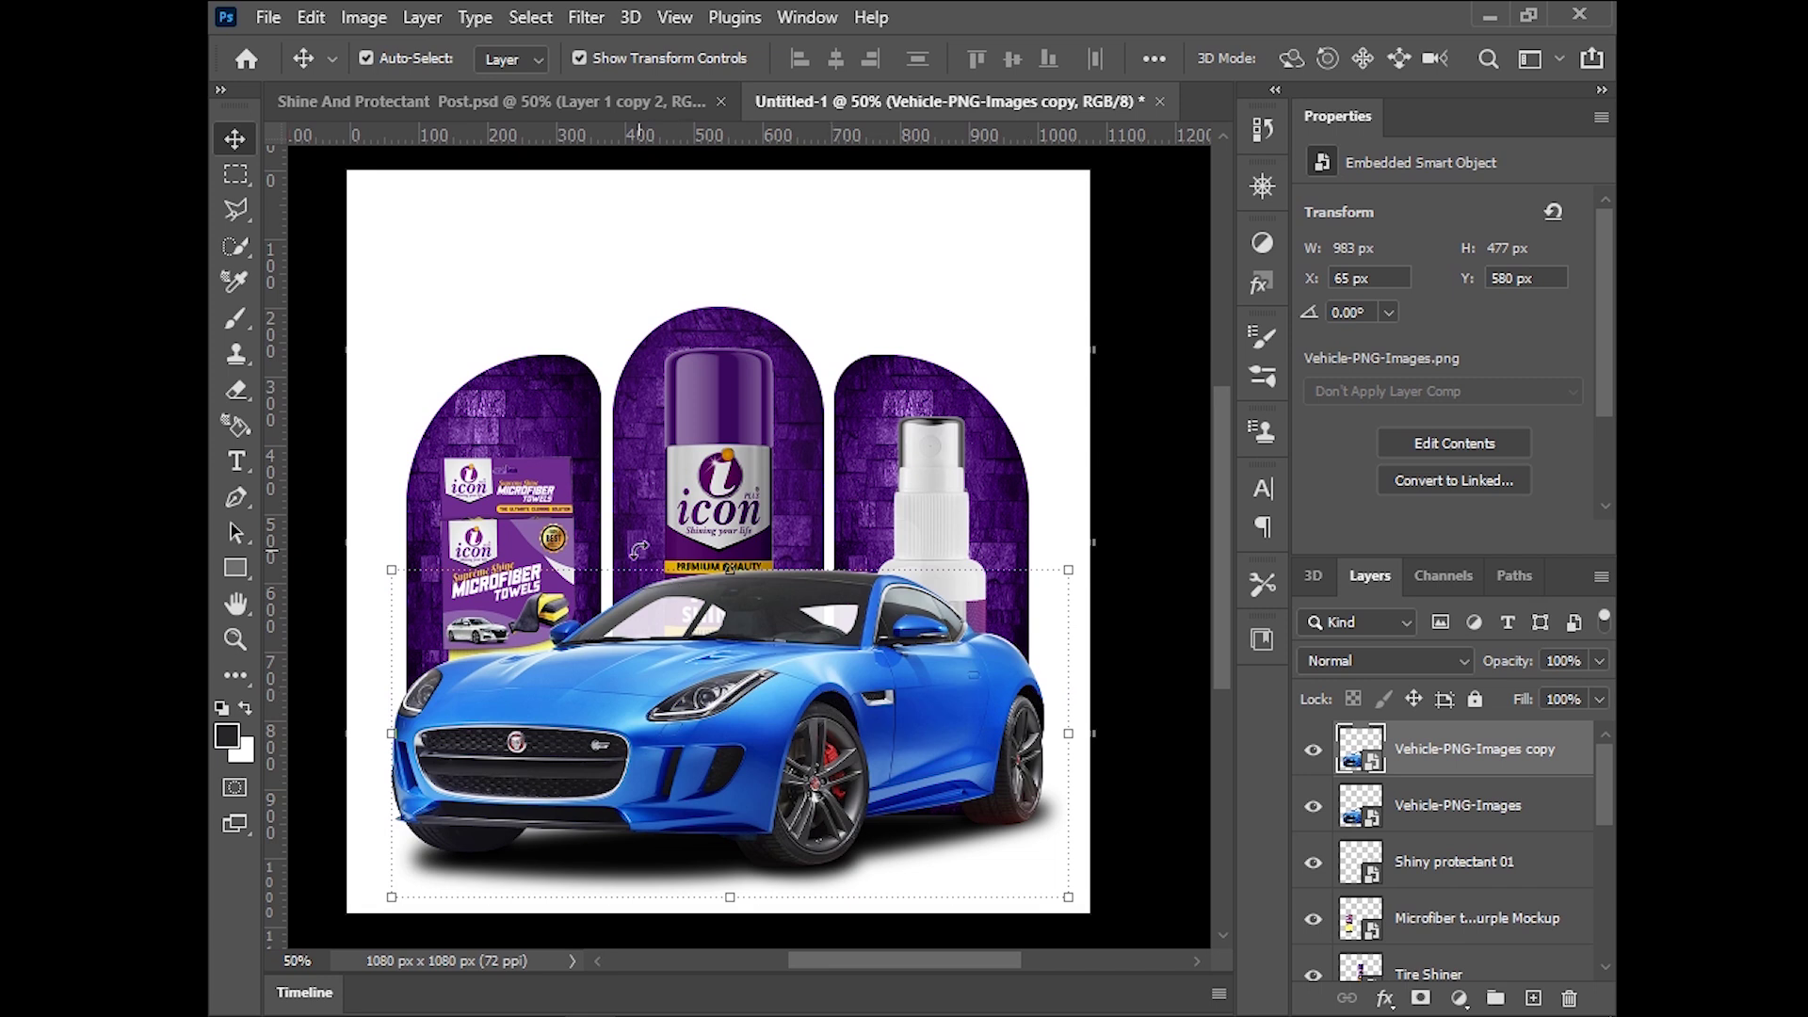
left_click(362, 17)
mouse_move(407, 87)
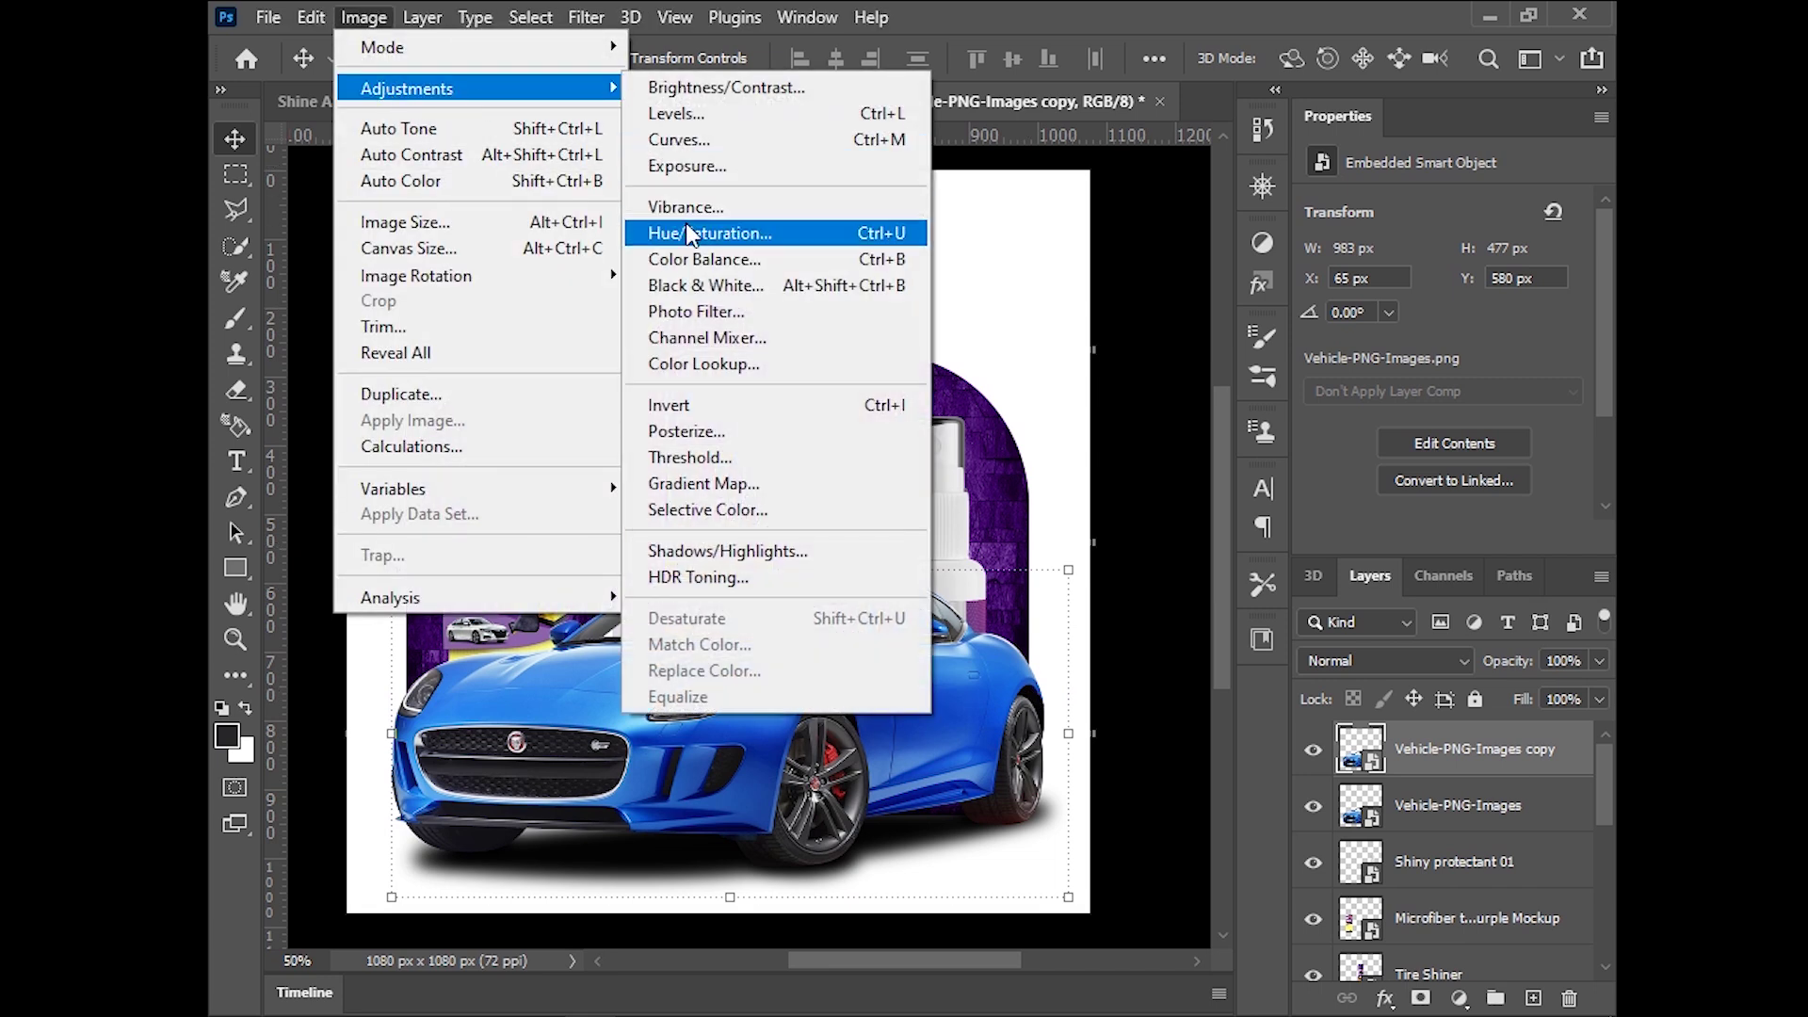
Recolour the car copy purple with Hue/Saturation at Hue +45 and Saturation +10
left_click(686, 233)
left_click_drag(744, 150, 993, 24)
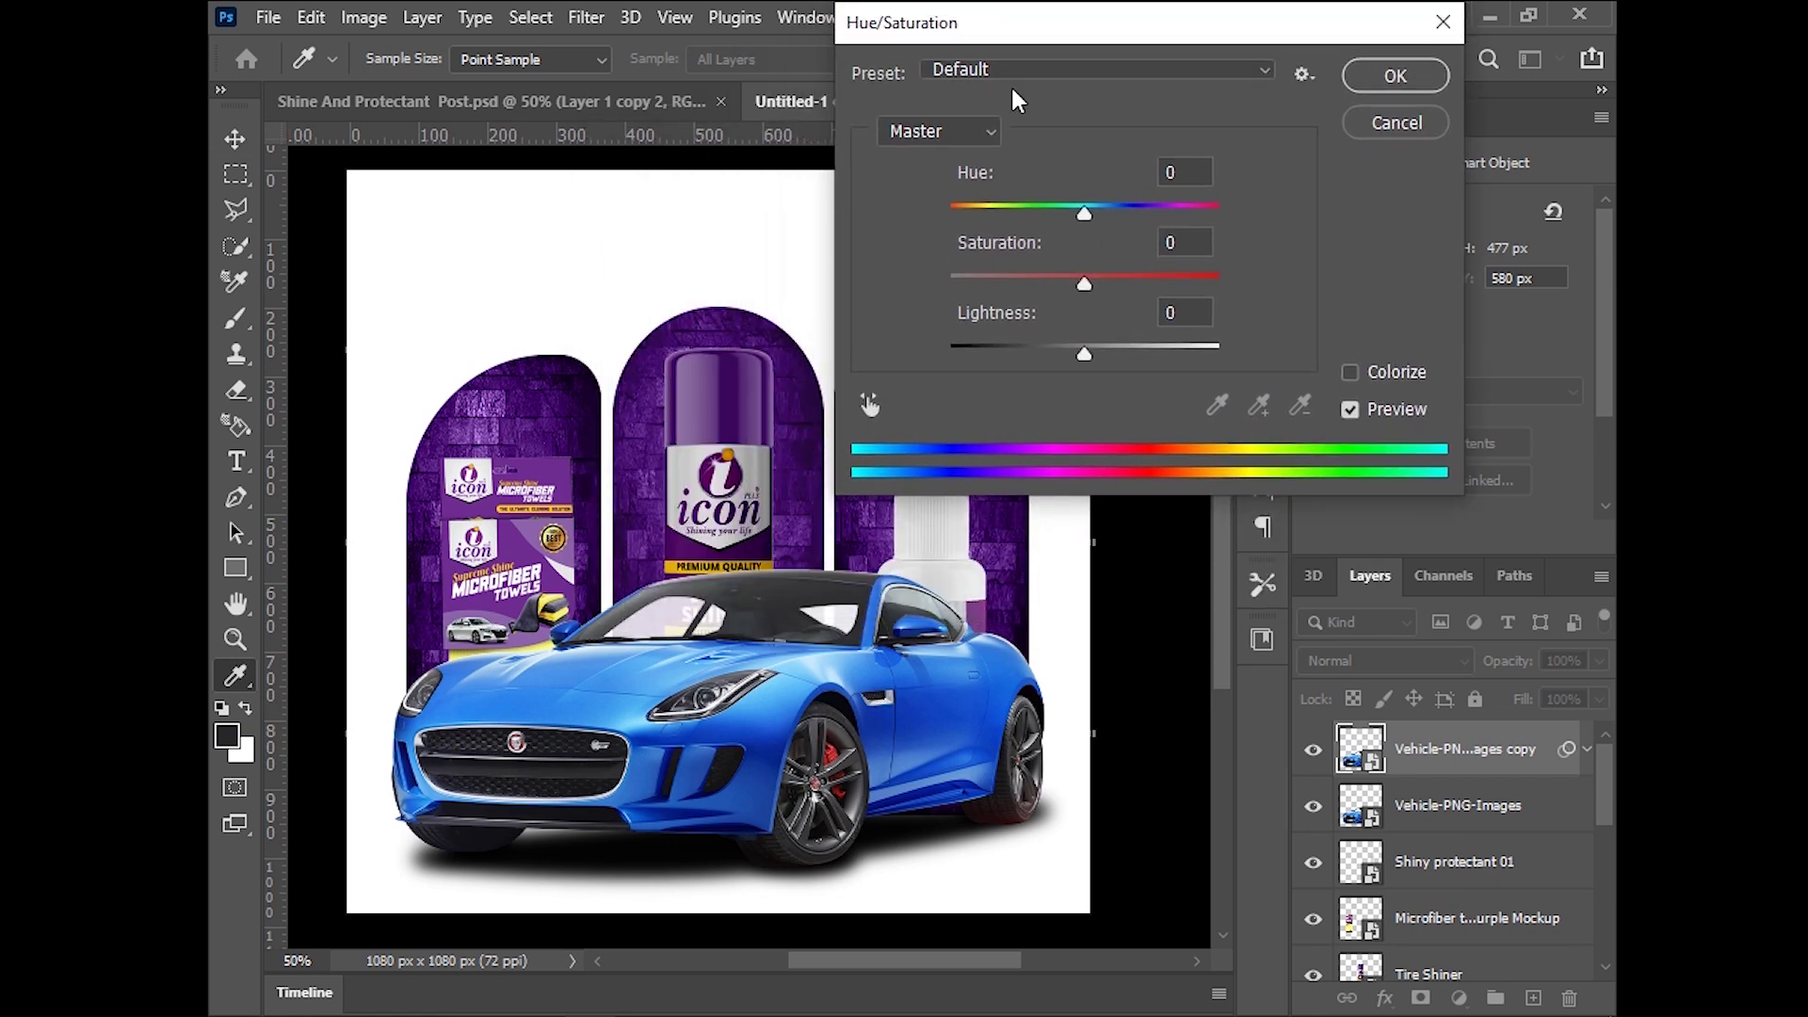
mouse_move(1085, 215)
left_mouse_down()
mouse_move(933, 240)
mouse_move(1042, 213)
mouse_move(1144, 221)
left_mouse_up()
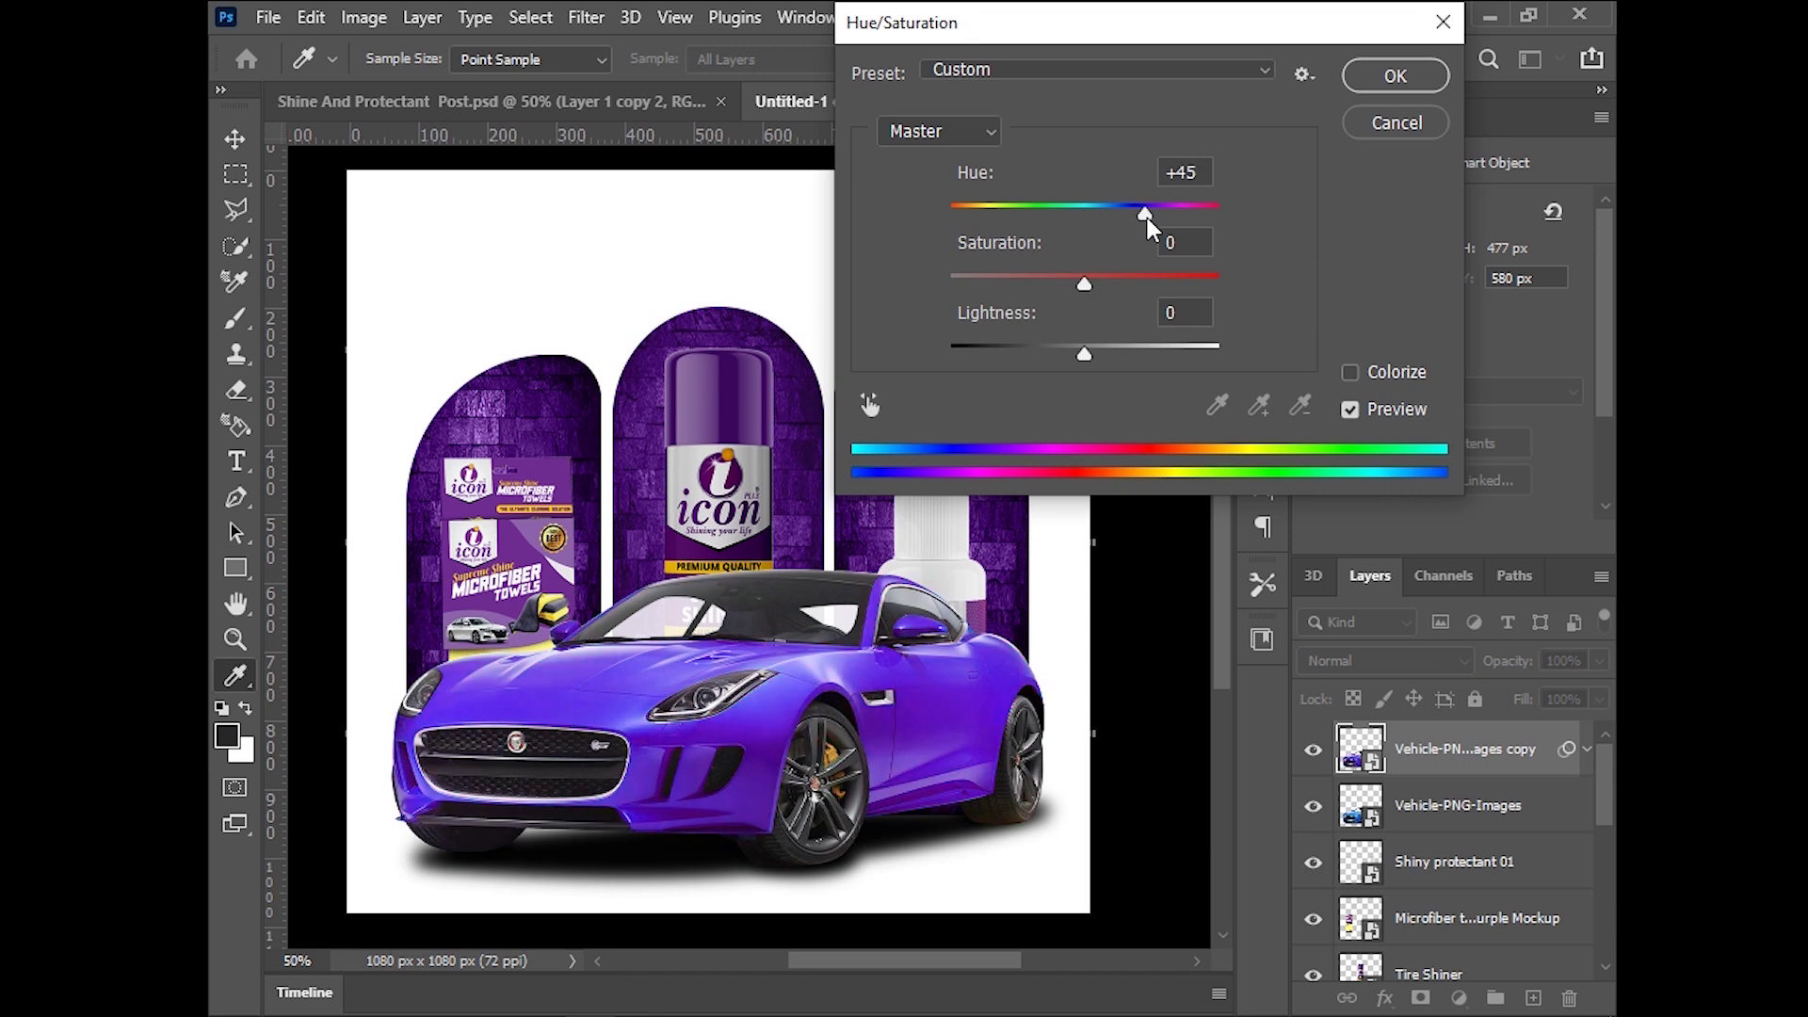
left_click(1098, 285)
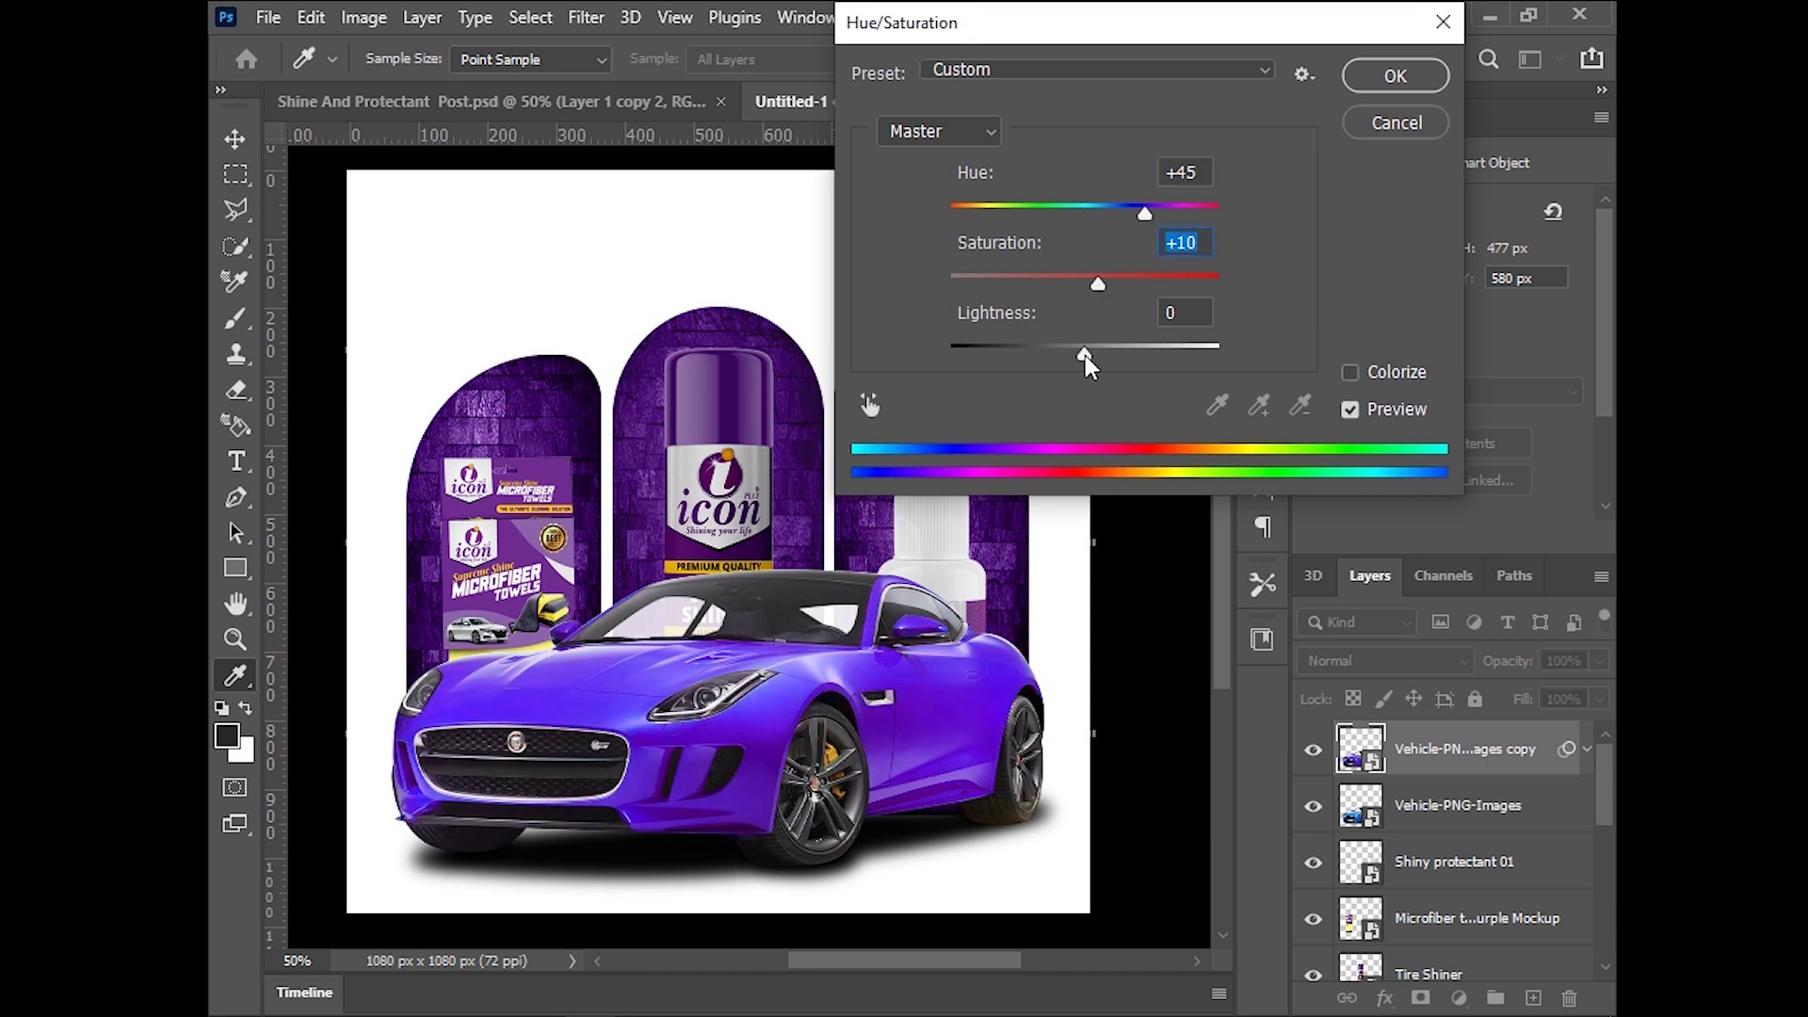
left_click_drag(1085, 356, 1086, 356)
left_click(1394, 76)
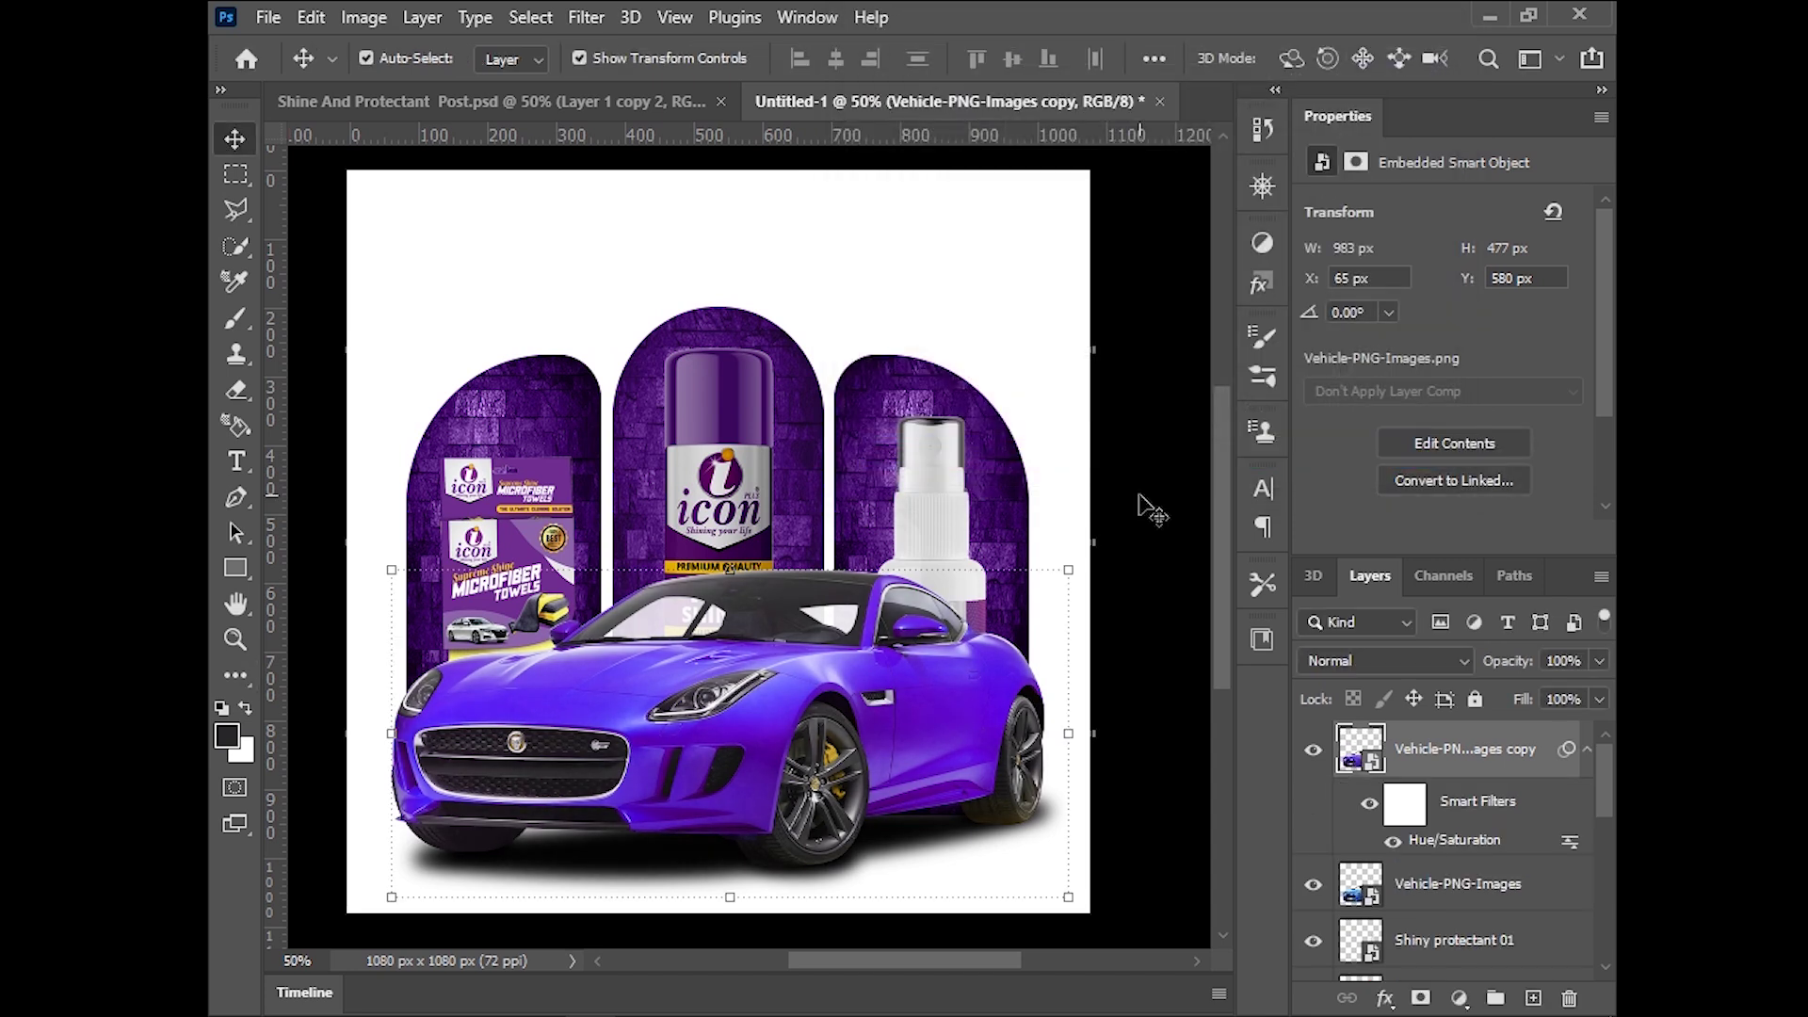
left_click_drag(1118, 561, 1138, 562)
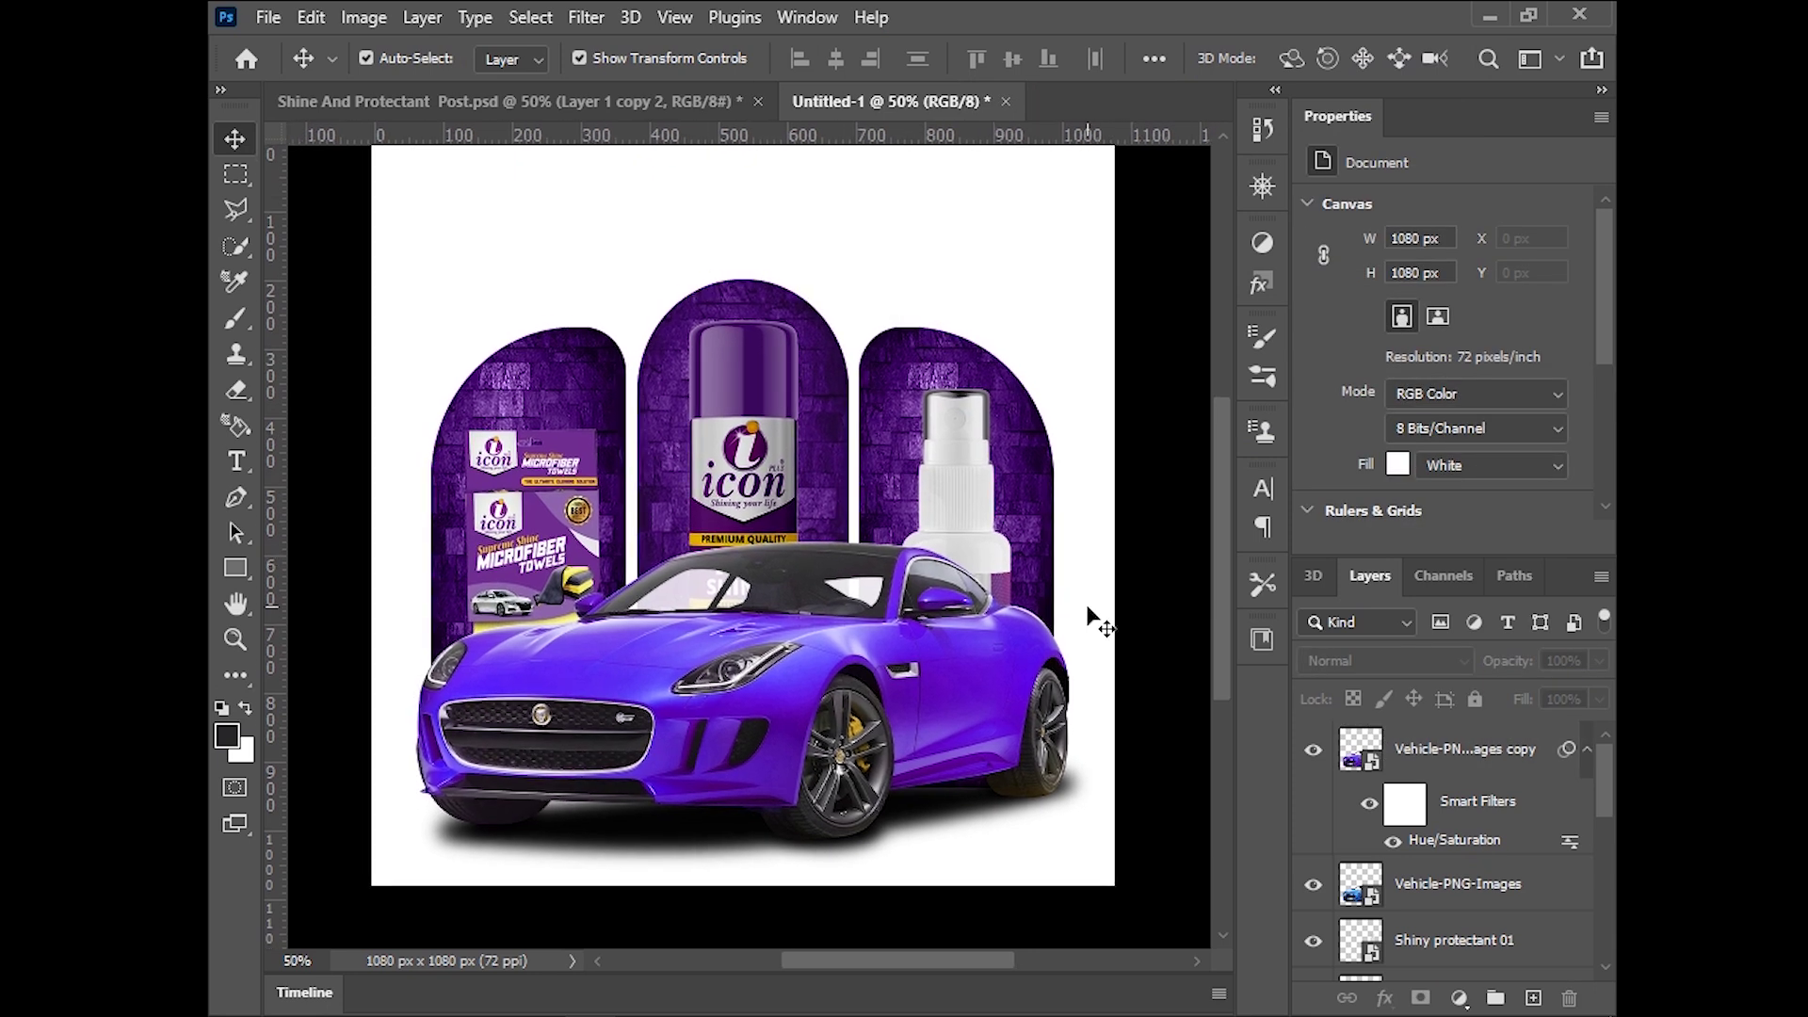
Nudge the Tire Shiner can, towel box and spray bottle upward in their arches
left_click_drag(1079, 618, 1082, 674)
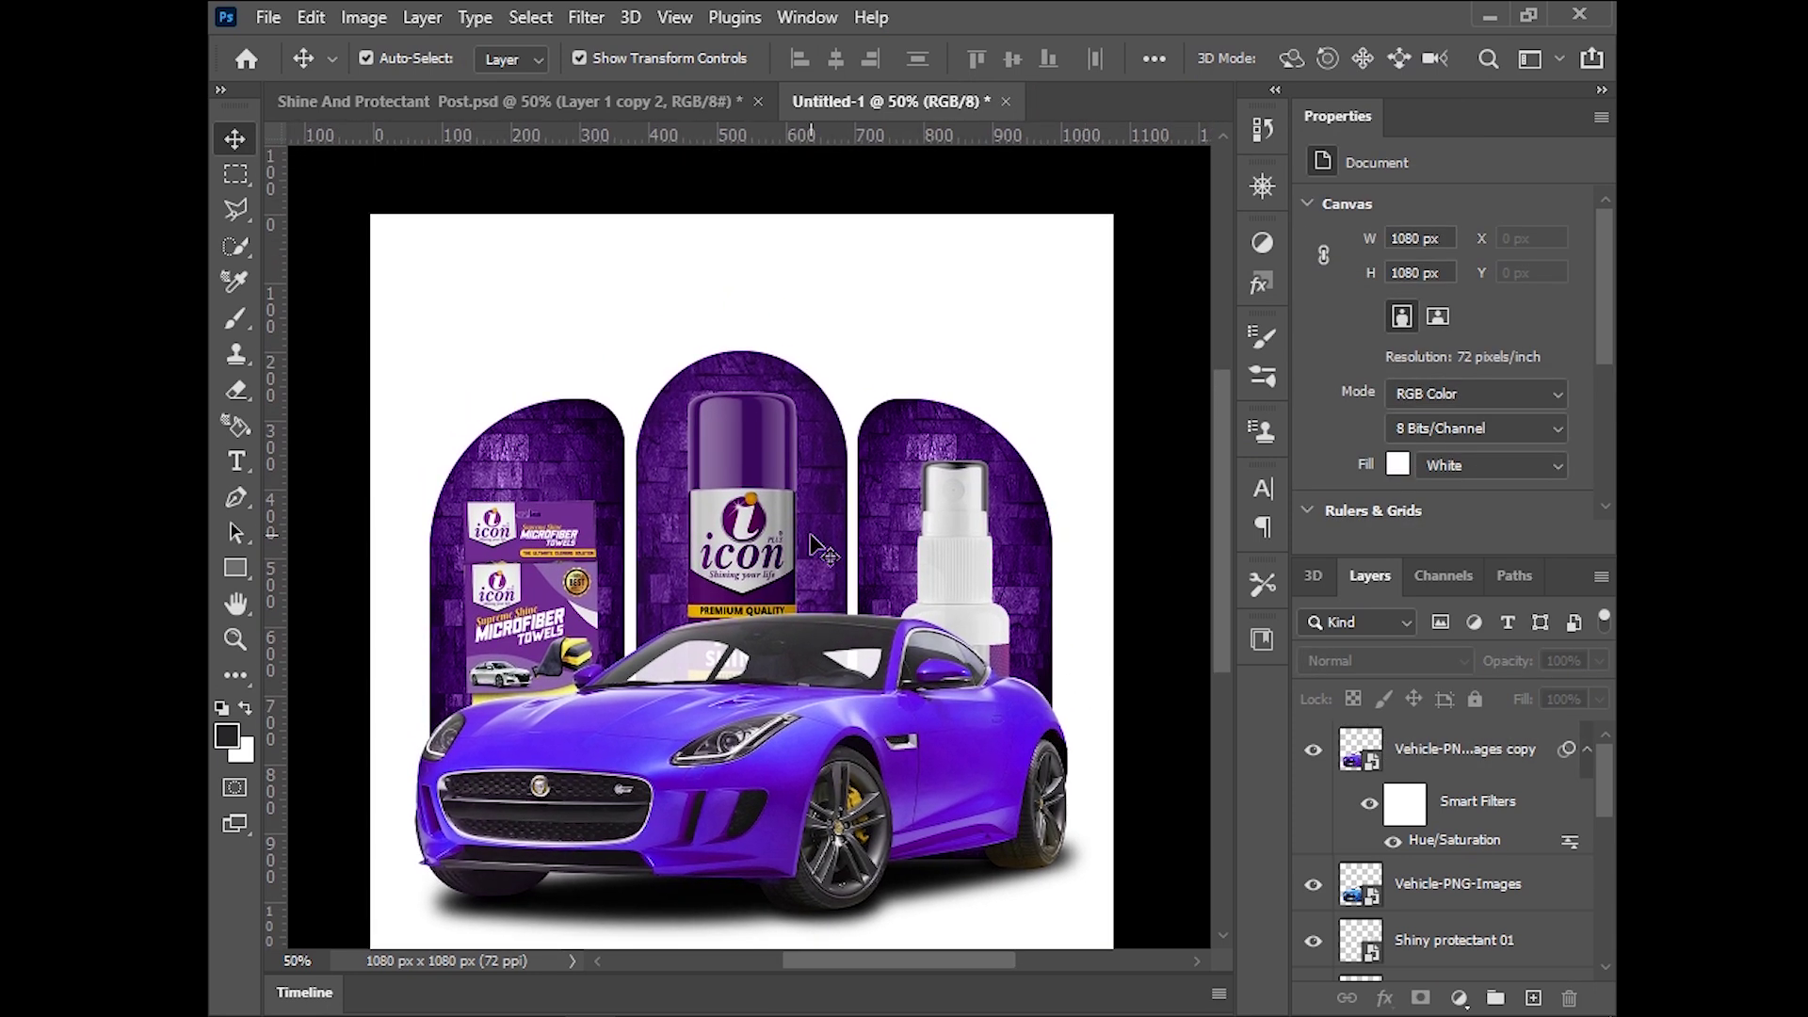
left_click(768, 488)
key("Up")
key("Up")
key("Up")
key("Up")
key("Up")
key("Up")
key("Up")
key("Up")
key("Up")
key("Up")
key("Up")
key("Up")
key("Up")
key("Up")
key("Up")
key("Up")
key("Up")
key("Up")
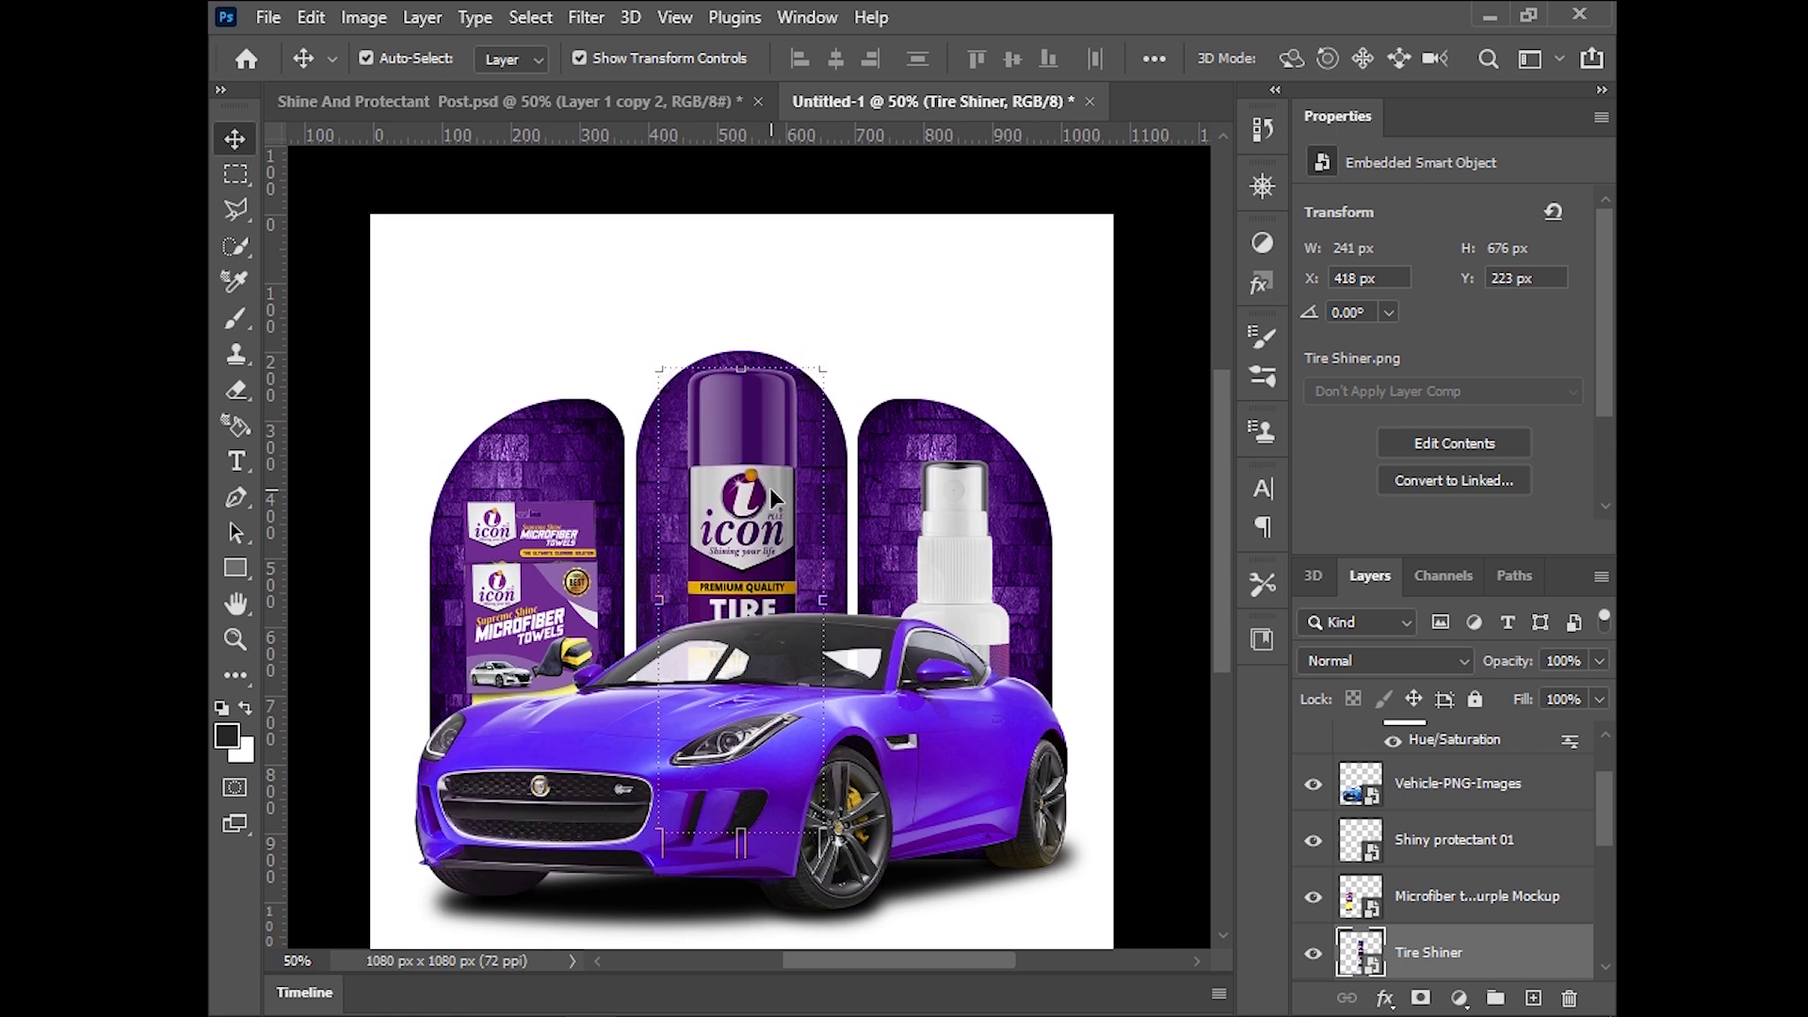
left_click(568, 588)
key("Up")
key("Up")
key("Up")
key("Up")
key("Up")
key("Up")
key("Up")
key("Up")
key("Up")
key("Up")
key("Up")
key("Up")
key("Up")
key("Up")
key("Up")
key("Up")
key("Up")
key("Up")
key("Up")
key("Up")
key("Up")
key("Up")
key("Up")
key("Up")
key("Up")
key("Up")
key("Up")
left_click(957, 574)
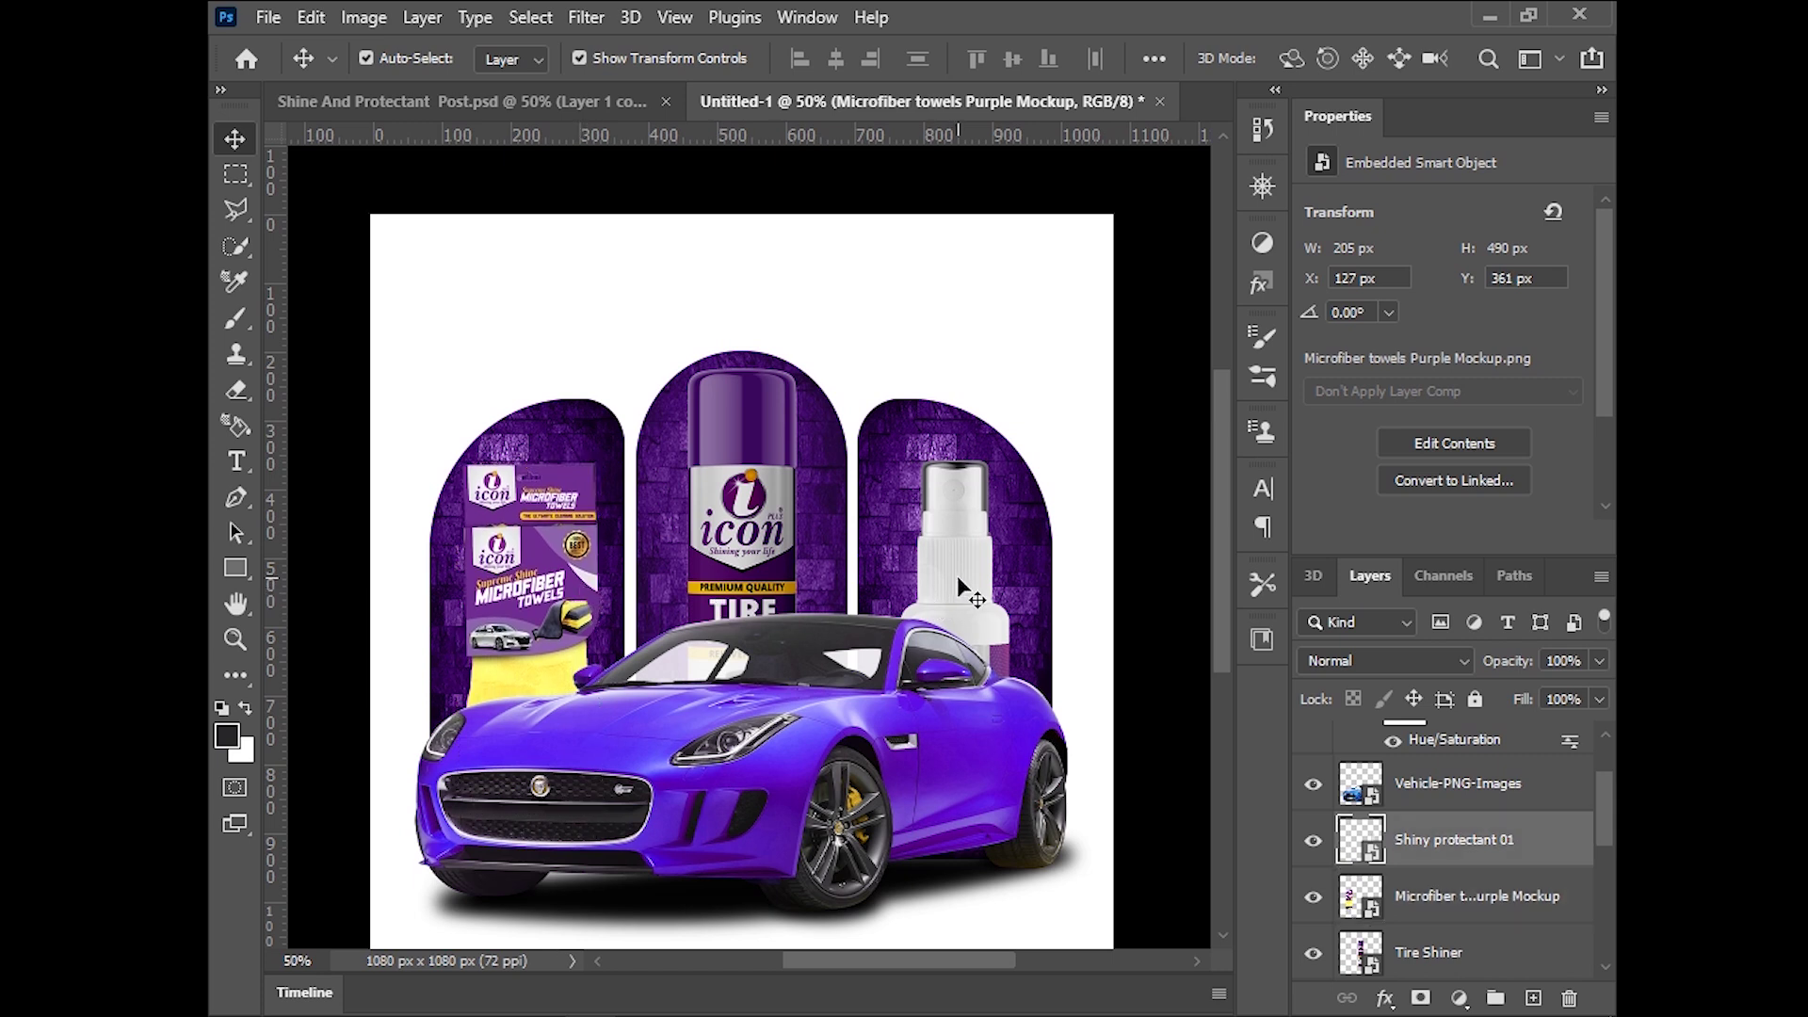
key("Up")
key("Up")
key("Up")
key("Up")
key("Up")
key("Up")
key("Up")
key("Up")
key("Up")
key("Up")
key("Up")
key("Up")
key("Up")
key("Up")
key("Up")
key("Up")
key("Up")
key("Up")
key("Up")
key("Up")
key("Up")
key("Up")
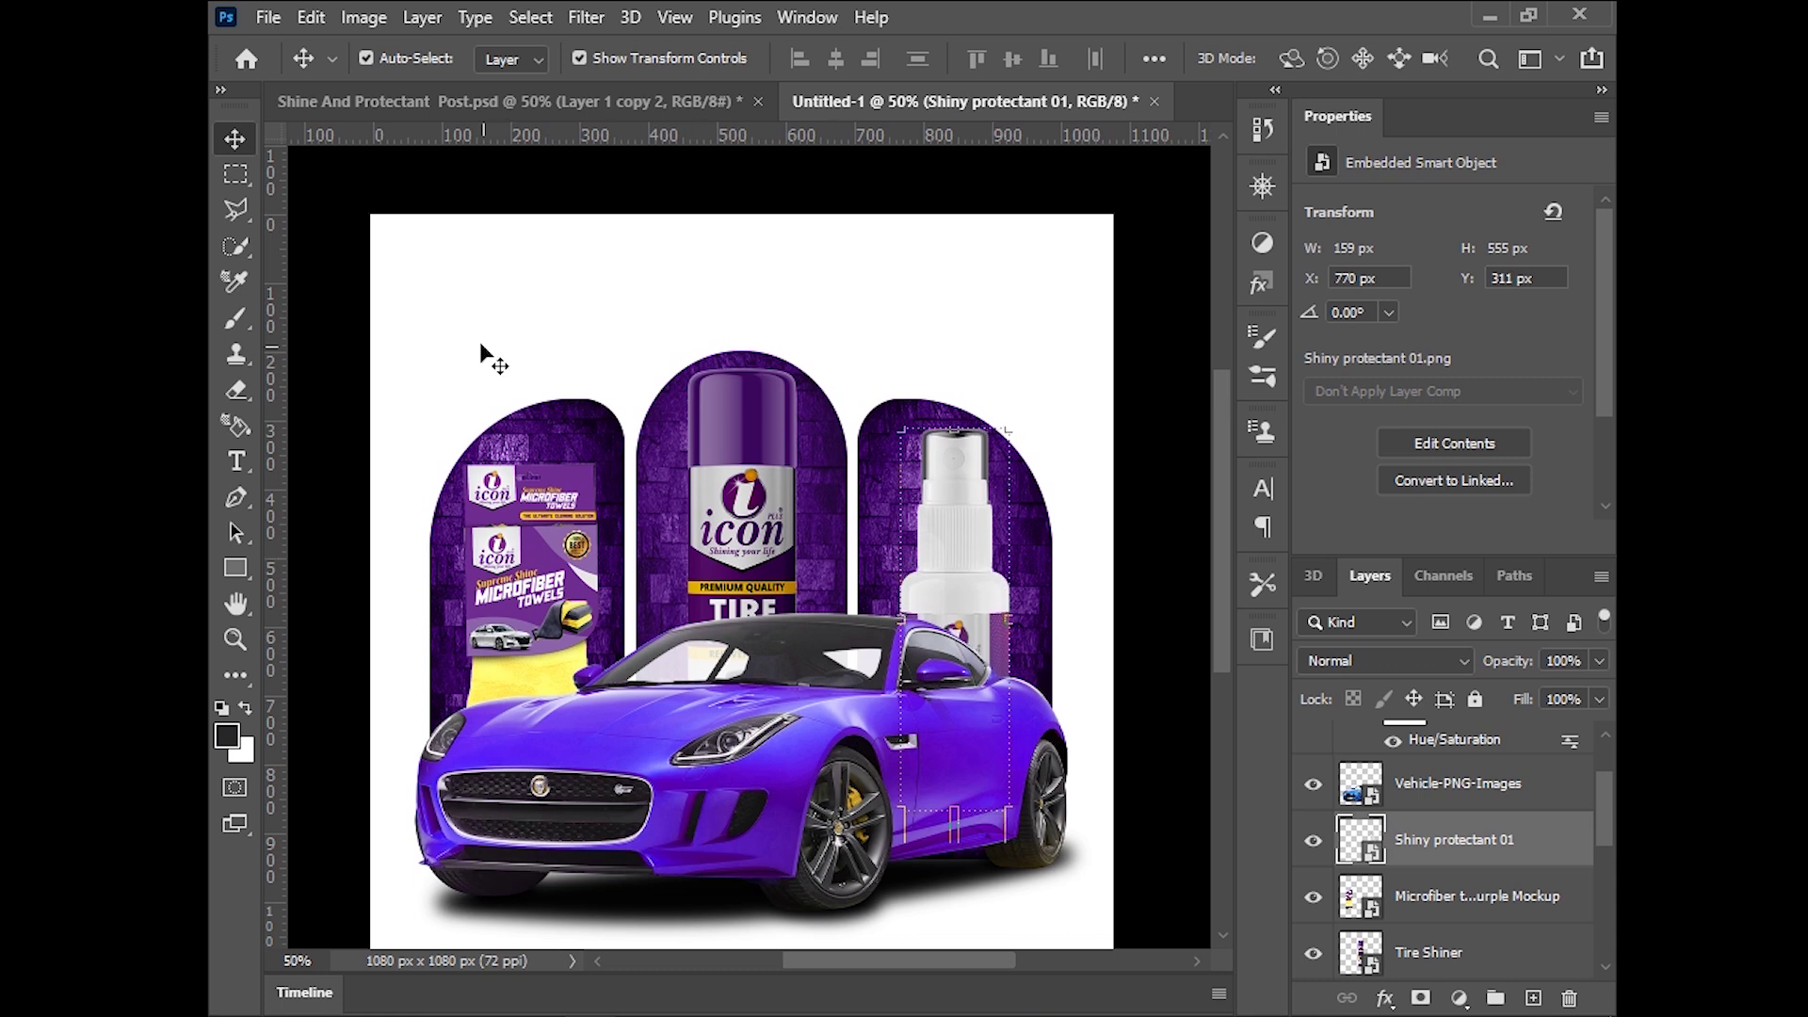
left_click_drag(410, 312, 941, 473)
key("Up")
key("Up")
key("Up")
key("Up")
key("Up")
key("Up")
key("Up")
key("Up")
key("Up")
key("Up")
key("Up")
key("Up")
key("Up")
key("Up")
key("Up")
key("Up")
key("Up")
key("Up")
key("Up")
key("Up")
key("Up")
key("Up")
key("Up")
key("Up")
key("Up")
key("Up")
key("Up")
key("Up")
key("Up")
key("Up")
key("Up")
key("Up")
key("Up")
key("Up")
key("Up")
key("Up")
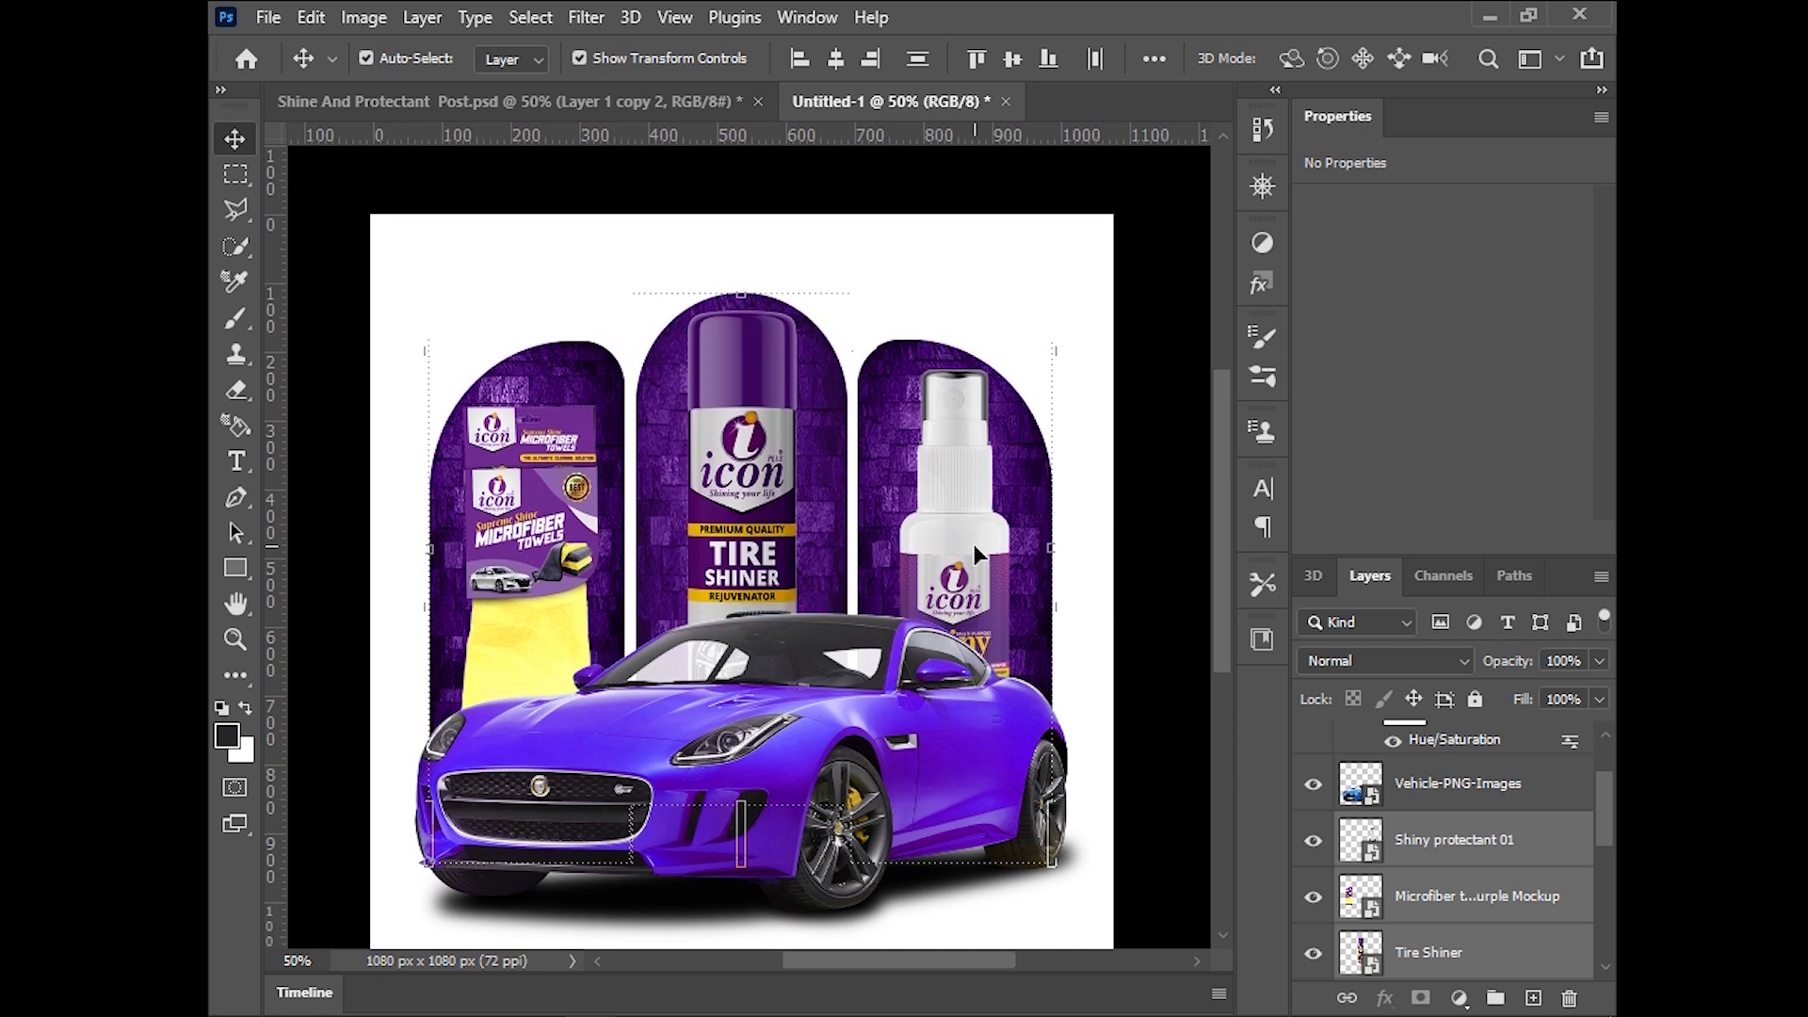
key("Up")
key("Up")
key("Up")
key("Up")
key("Up")
key("Up")
key("Up")
key("Up")
key("Up")
key("Up")
key("Up")
key("Up")
key("Up")
key("Up")
key("Up")
key("Up")
key("Up")
key("Up")
key("Up")
key("Up")
key("Up")
key("Up")
key("Up")
key("Up")
key("Up")
key("Up")
key("Up")
key("Up")
key("Up")
key("Up")
key("Up")
key("Up")
key("Up")
key("Up")
key("Up")
key("Up")
key("Up")
key("Up")
key("Up")
key("Up")
key("Up")
key("Up")
key("Up")
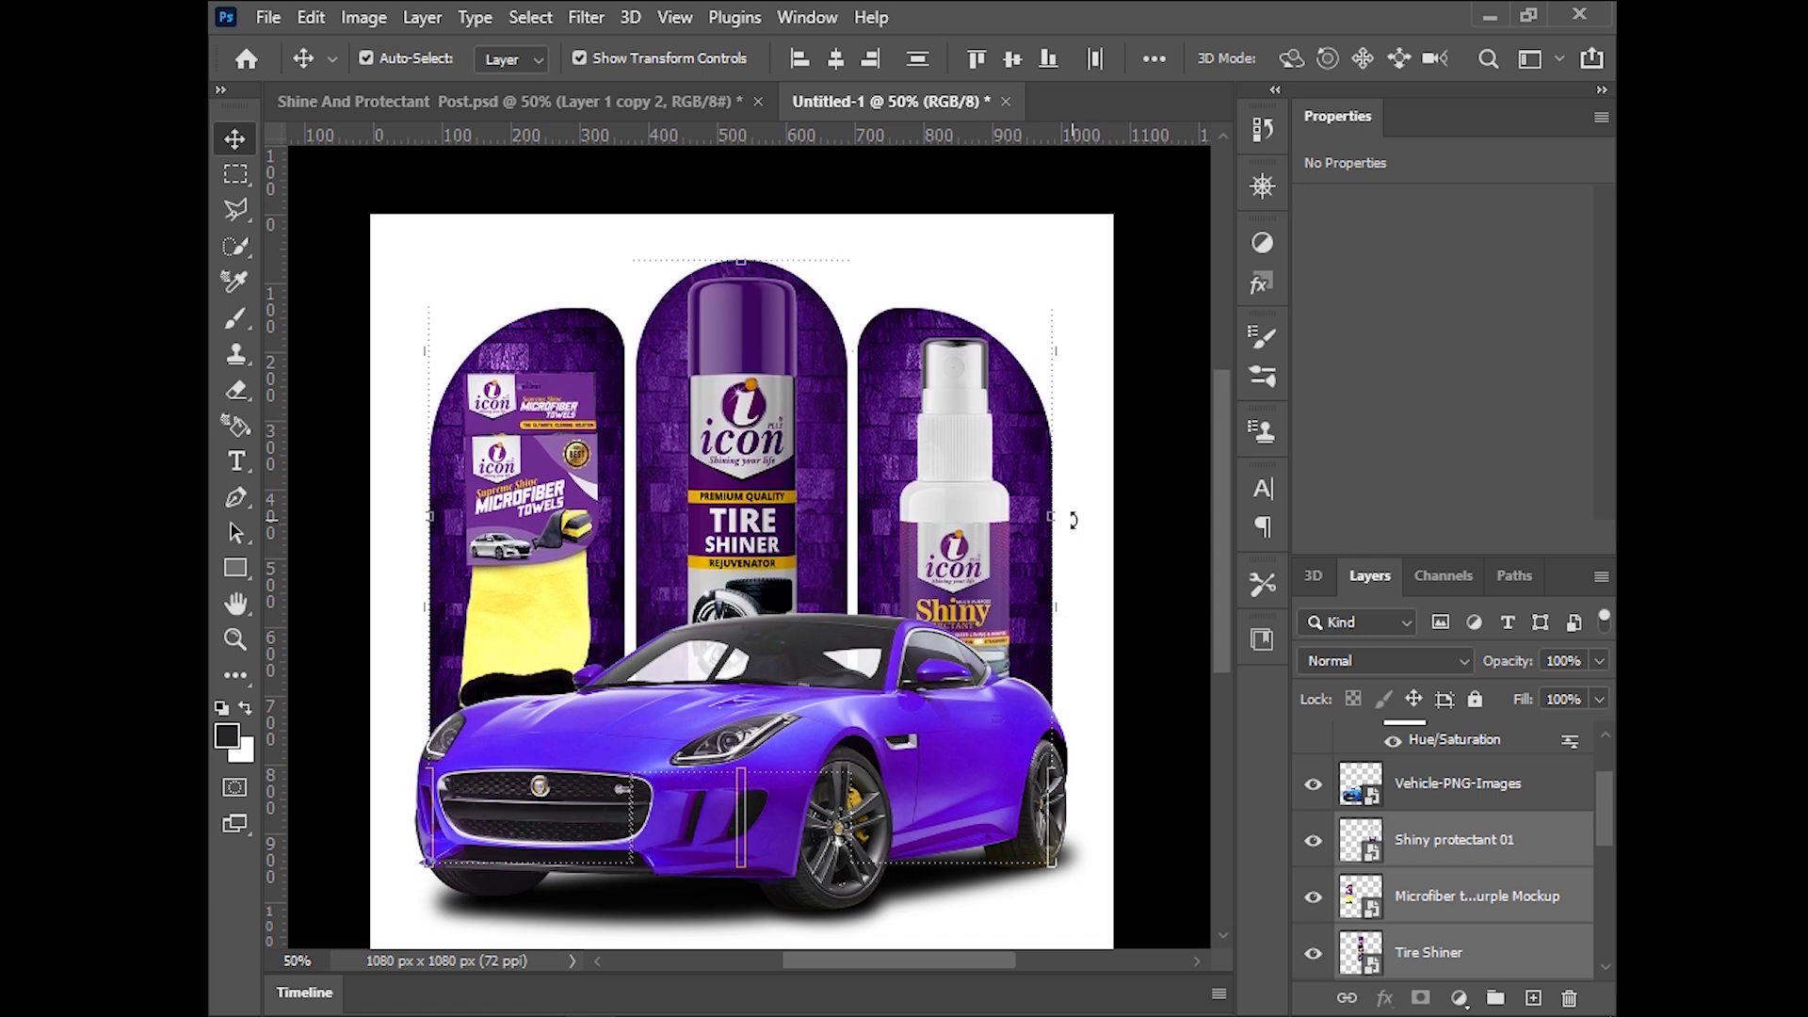
Check each product layer, then select all the product and car layers together
left_click(1047, 601)
left_click(784, 544)
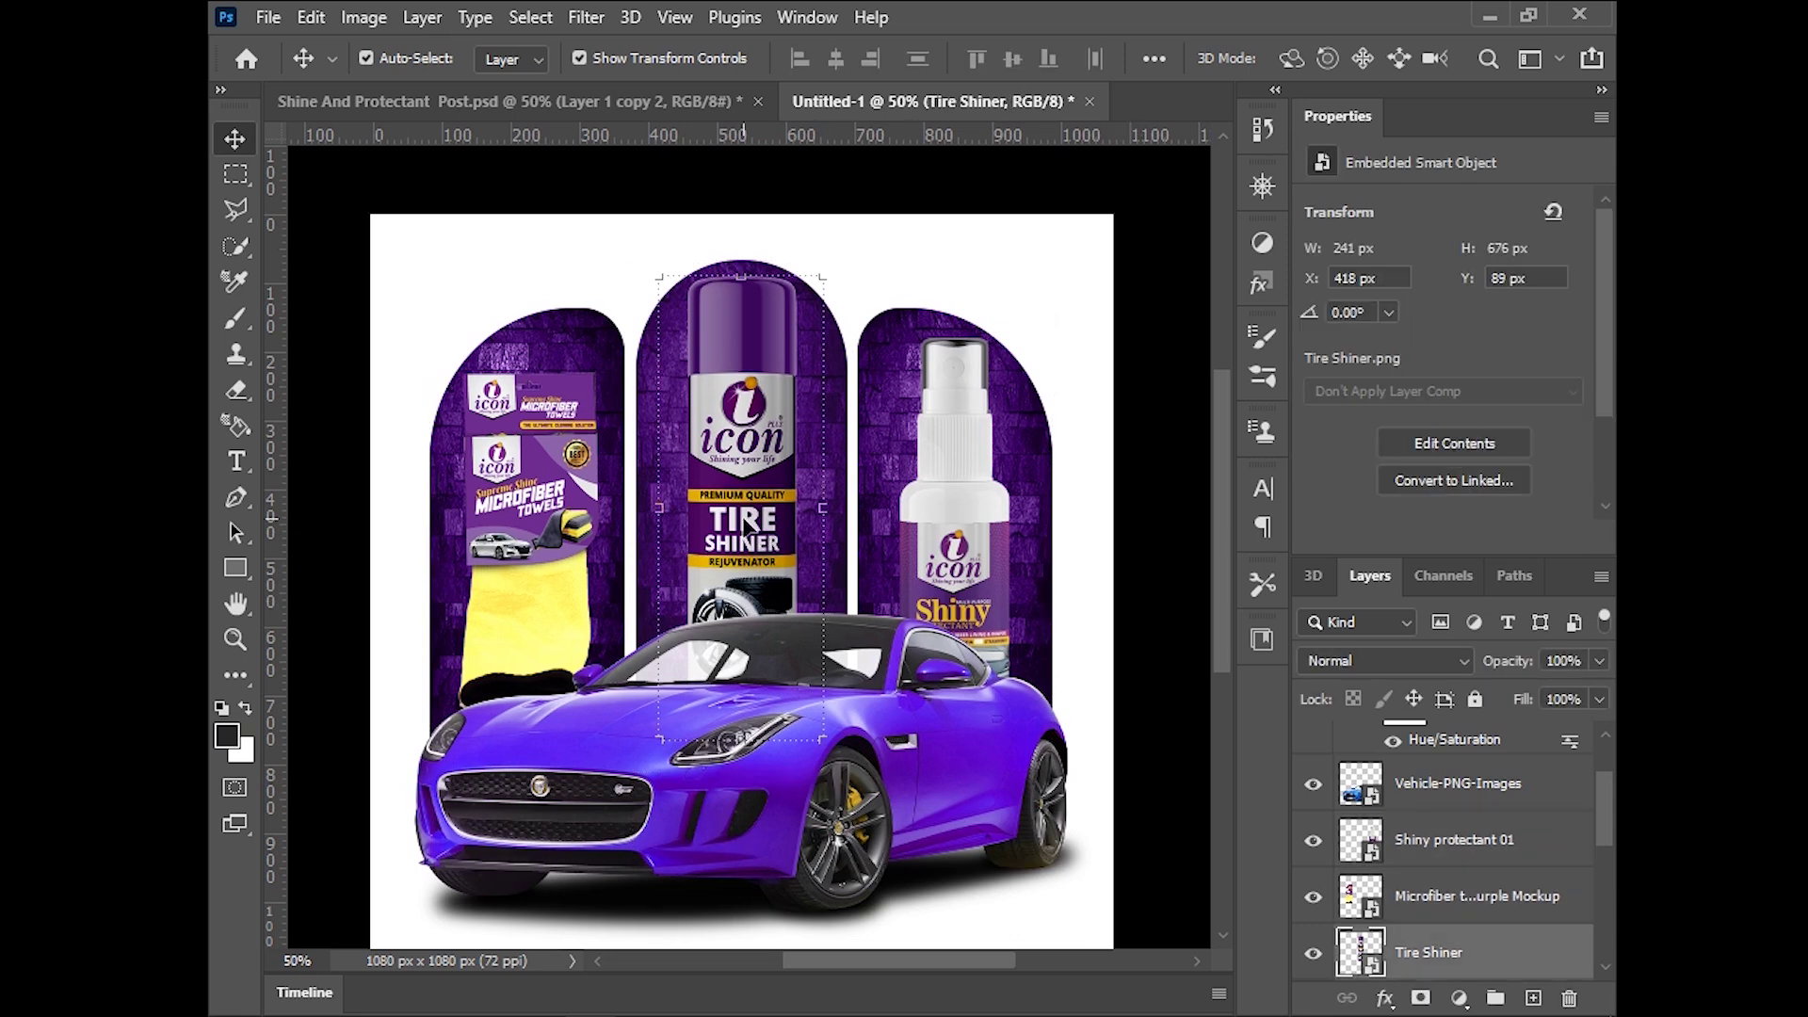
left_click(960, 452)
left_click(1098, 424)
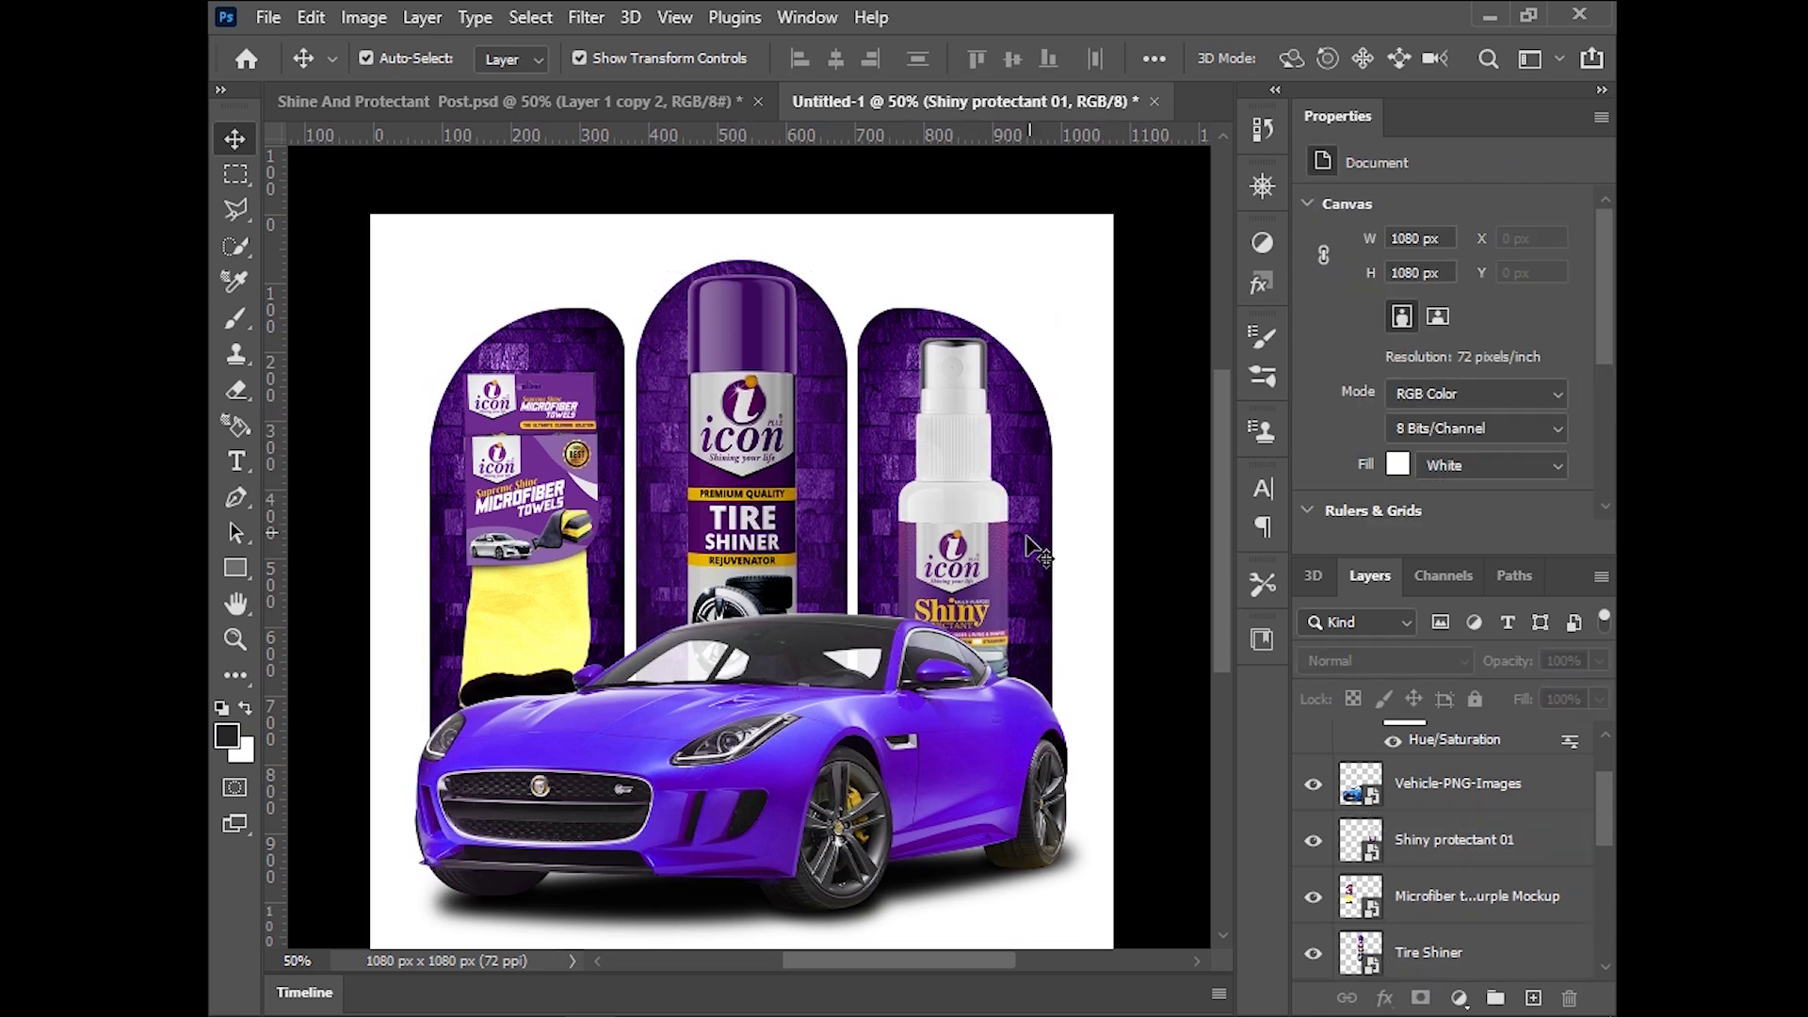
left_click(604, 625)
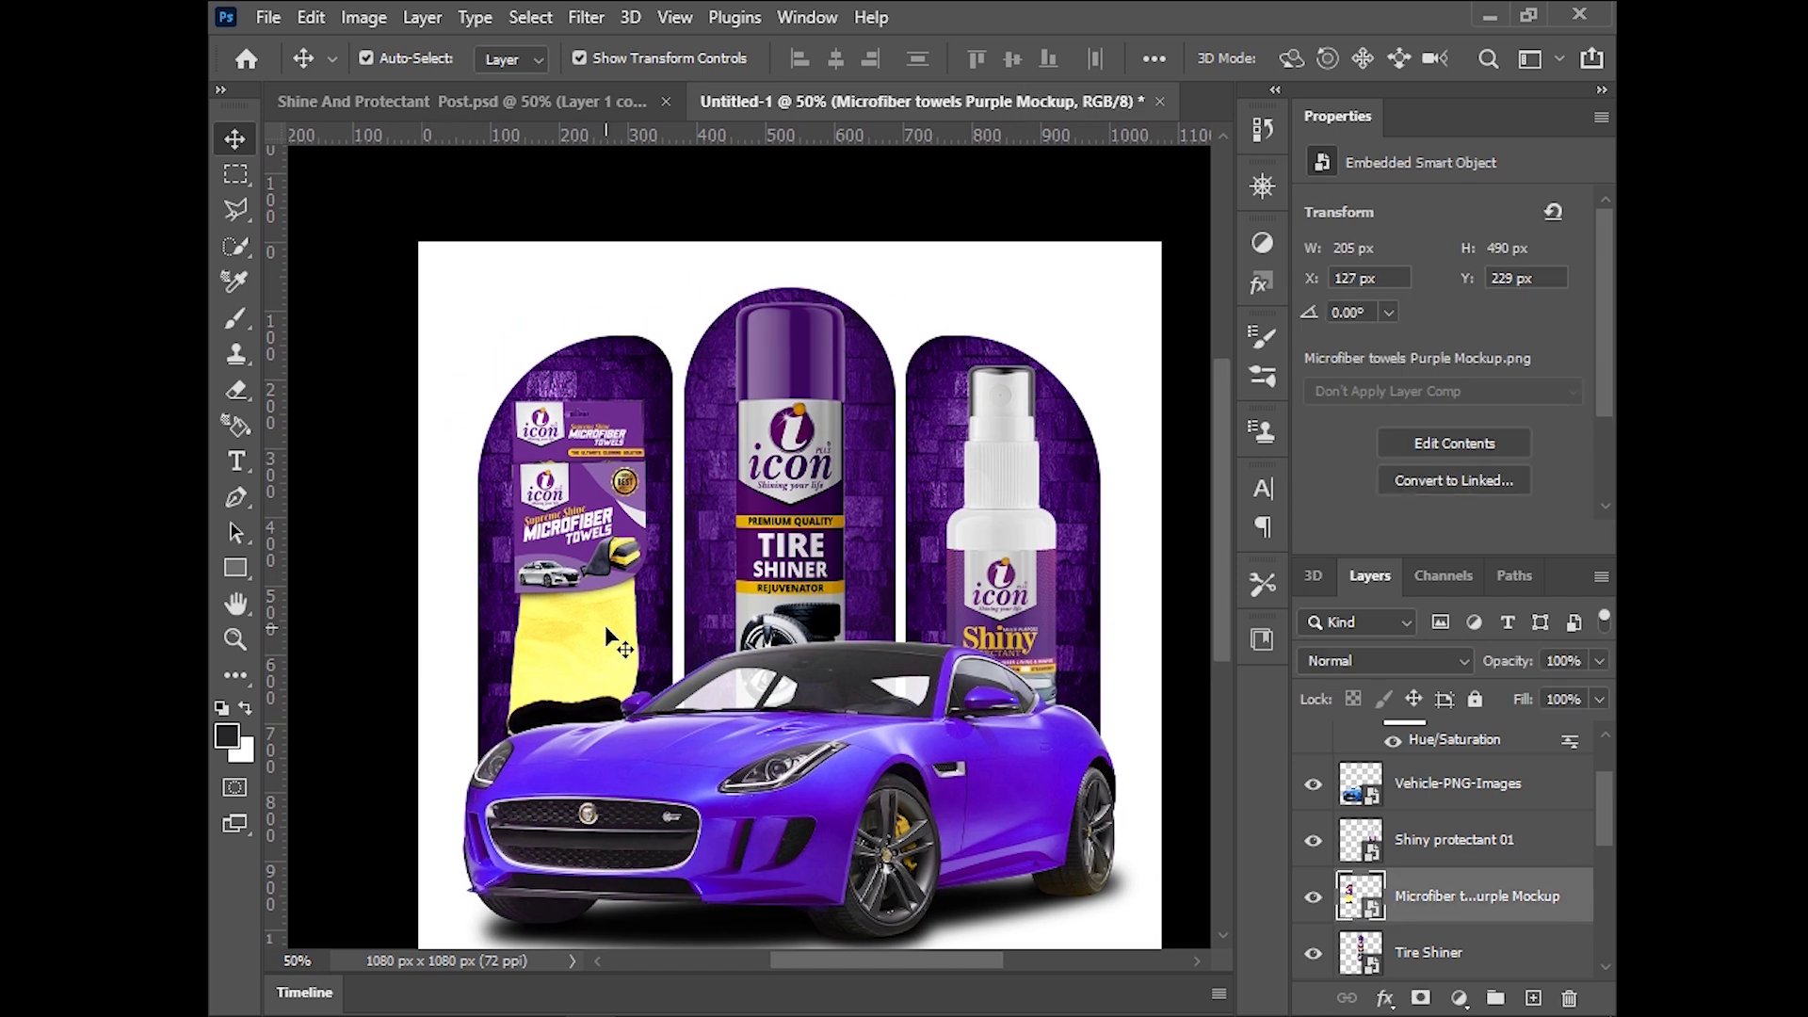
left_click(371, 537)
mouse_move(495, 674)
left_mouse_down()
mouse_move(473, 643)
mouse_move(565, 622)
left_mouse_up()
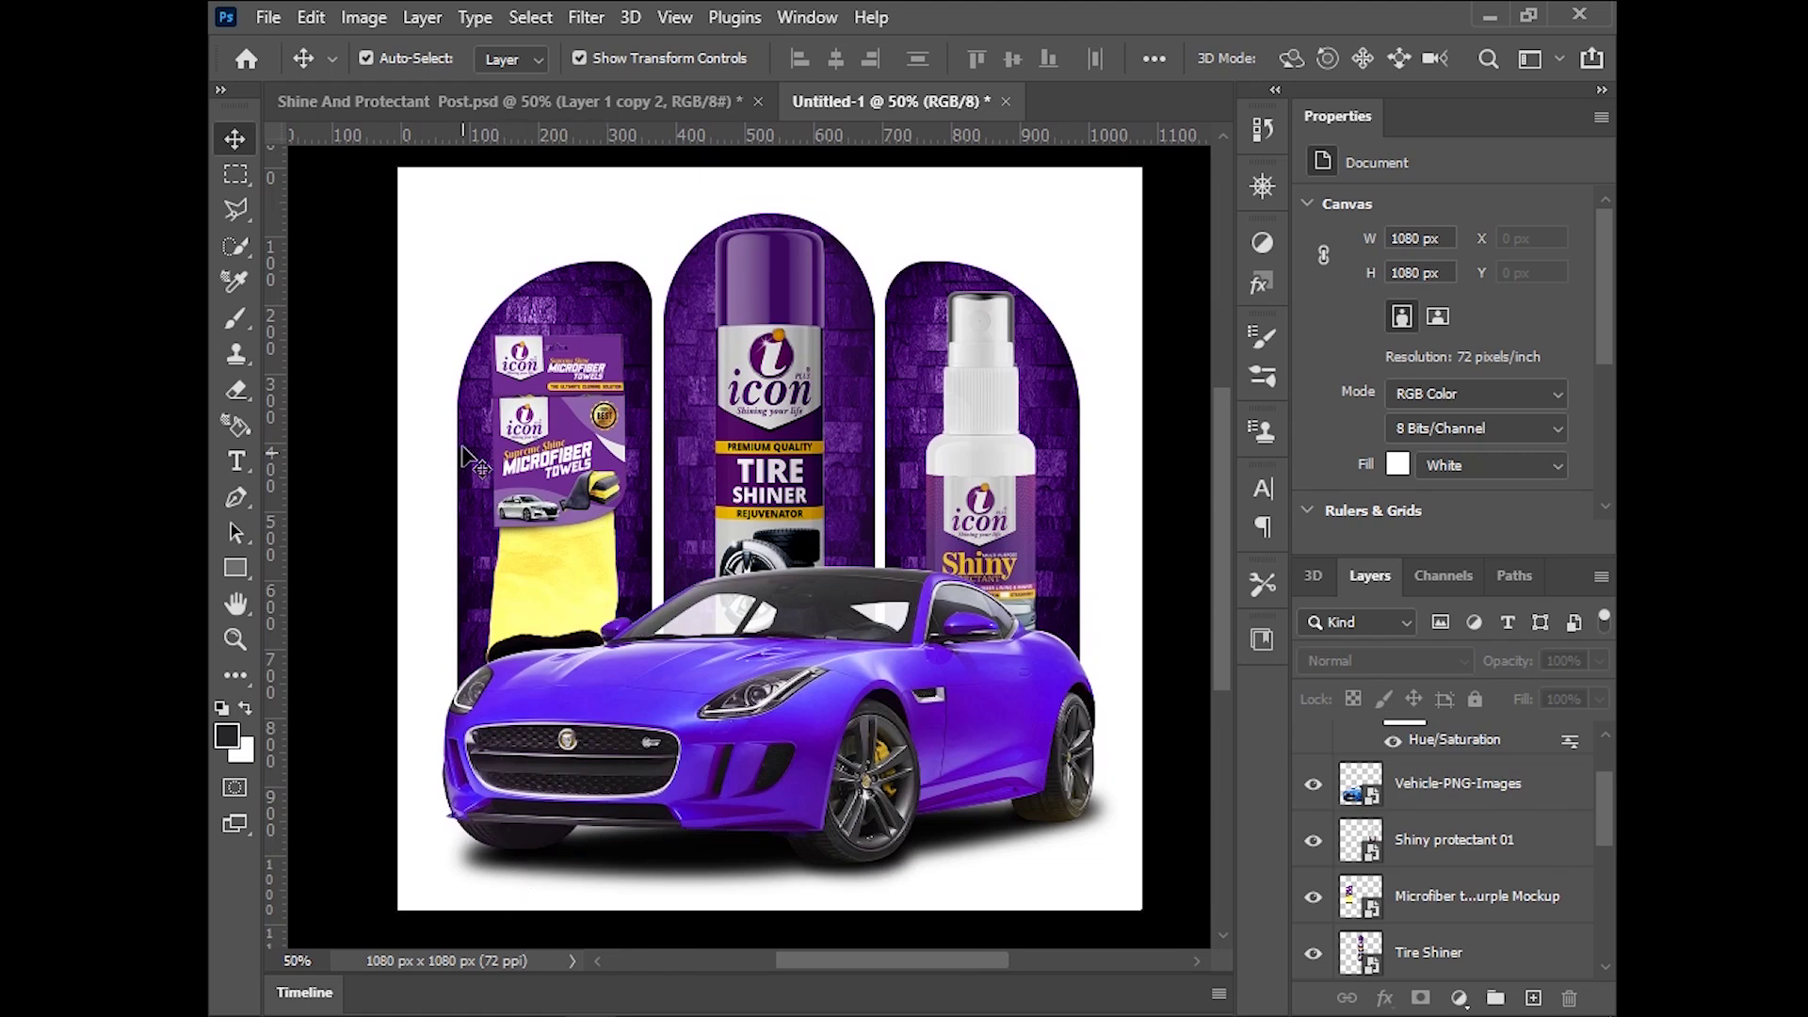
left_click_drag(455, 247, 1102, 848)
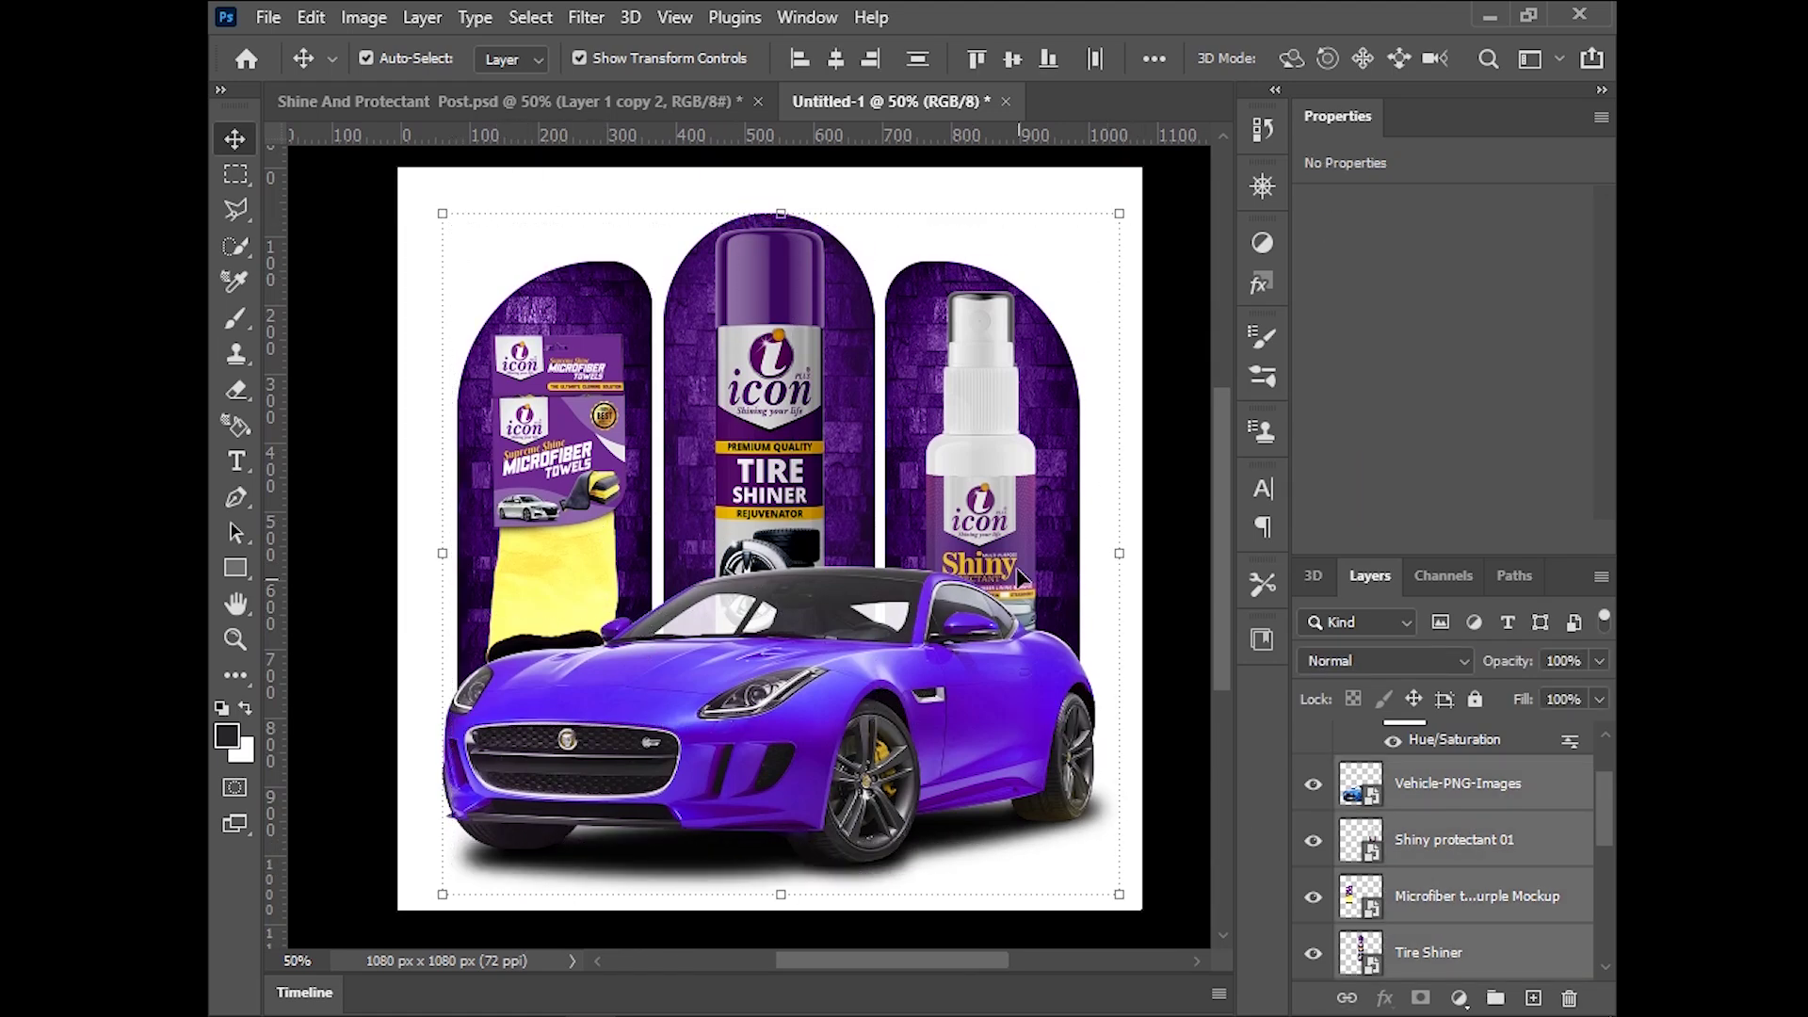
Scale the arches-and-car artwork to about 85.09% and nudge it slightly lower
left_click(1118, 218)
left_click_drag(1065, 304, 1050, 325)
left_click_drag(894, 599, 931, 600)
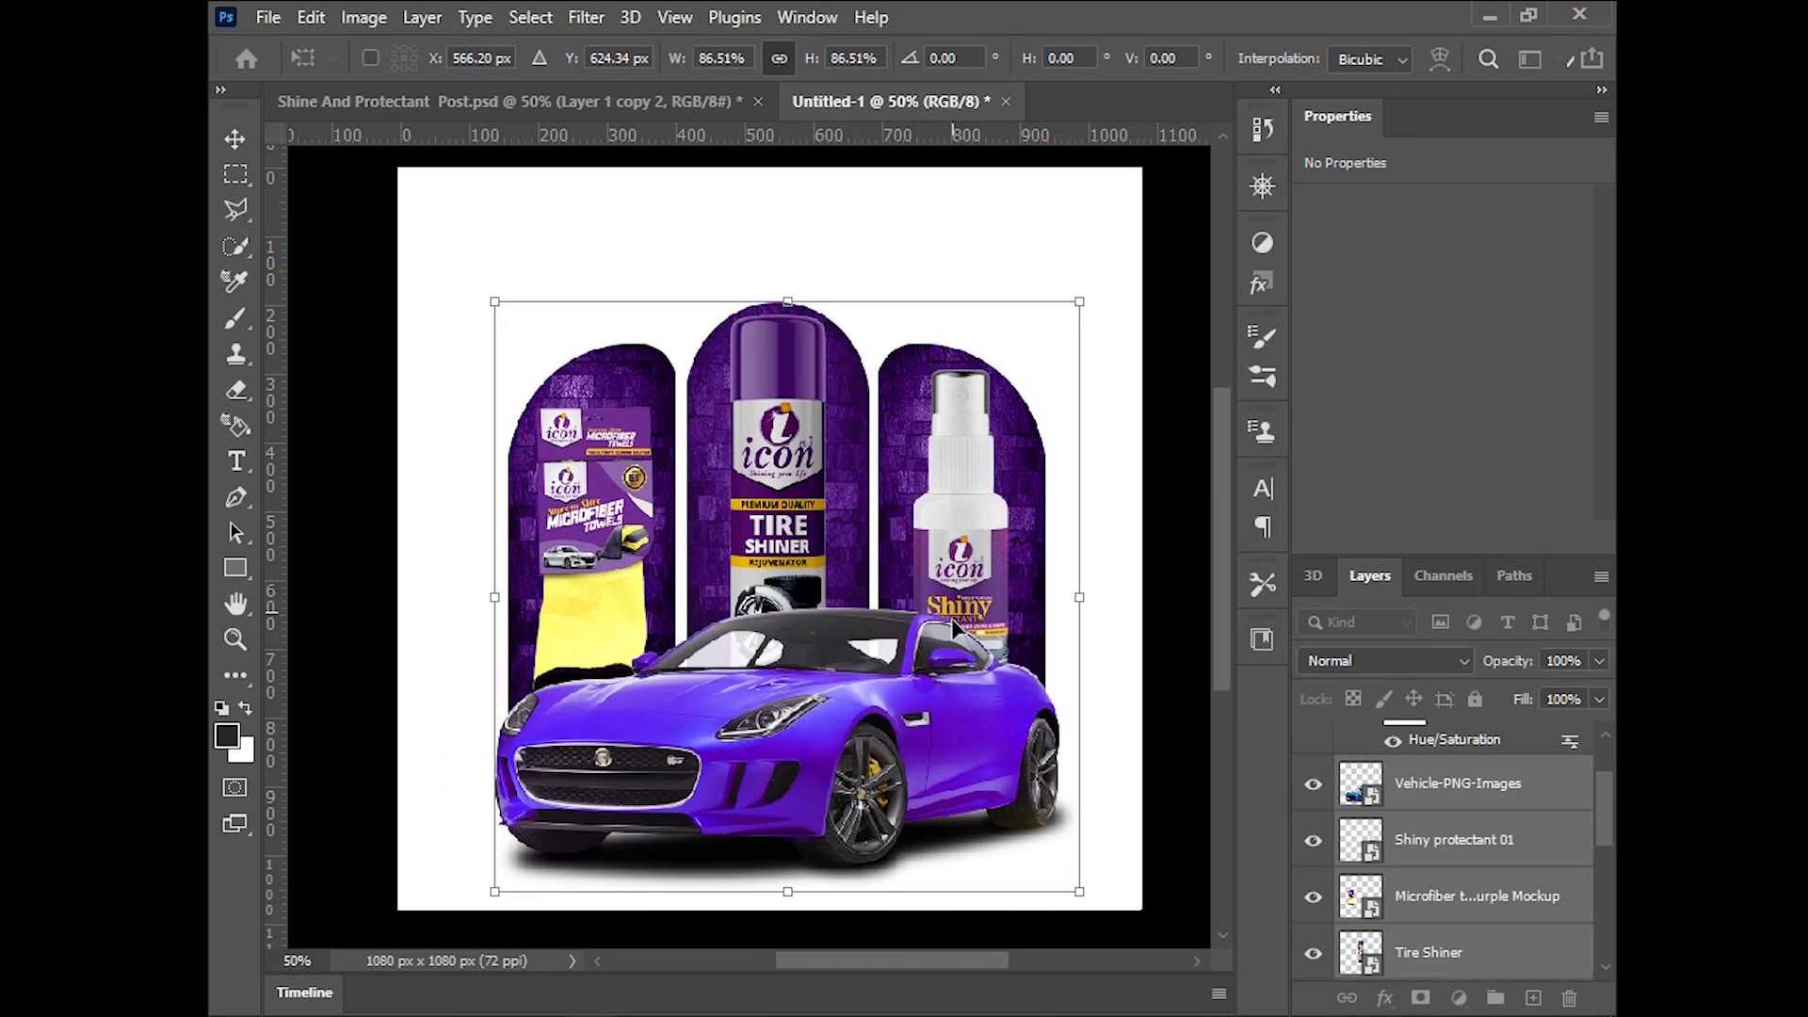
left_click_drag(1079, 891, 1070, 882)
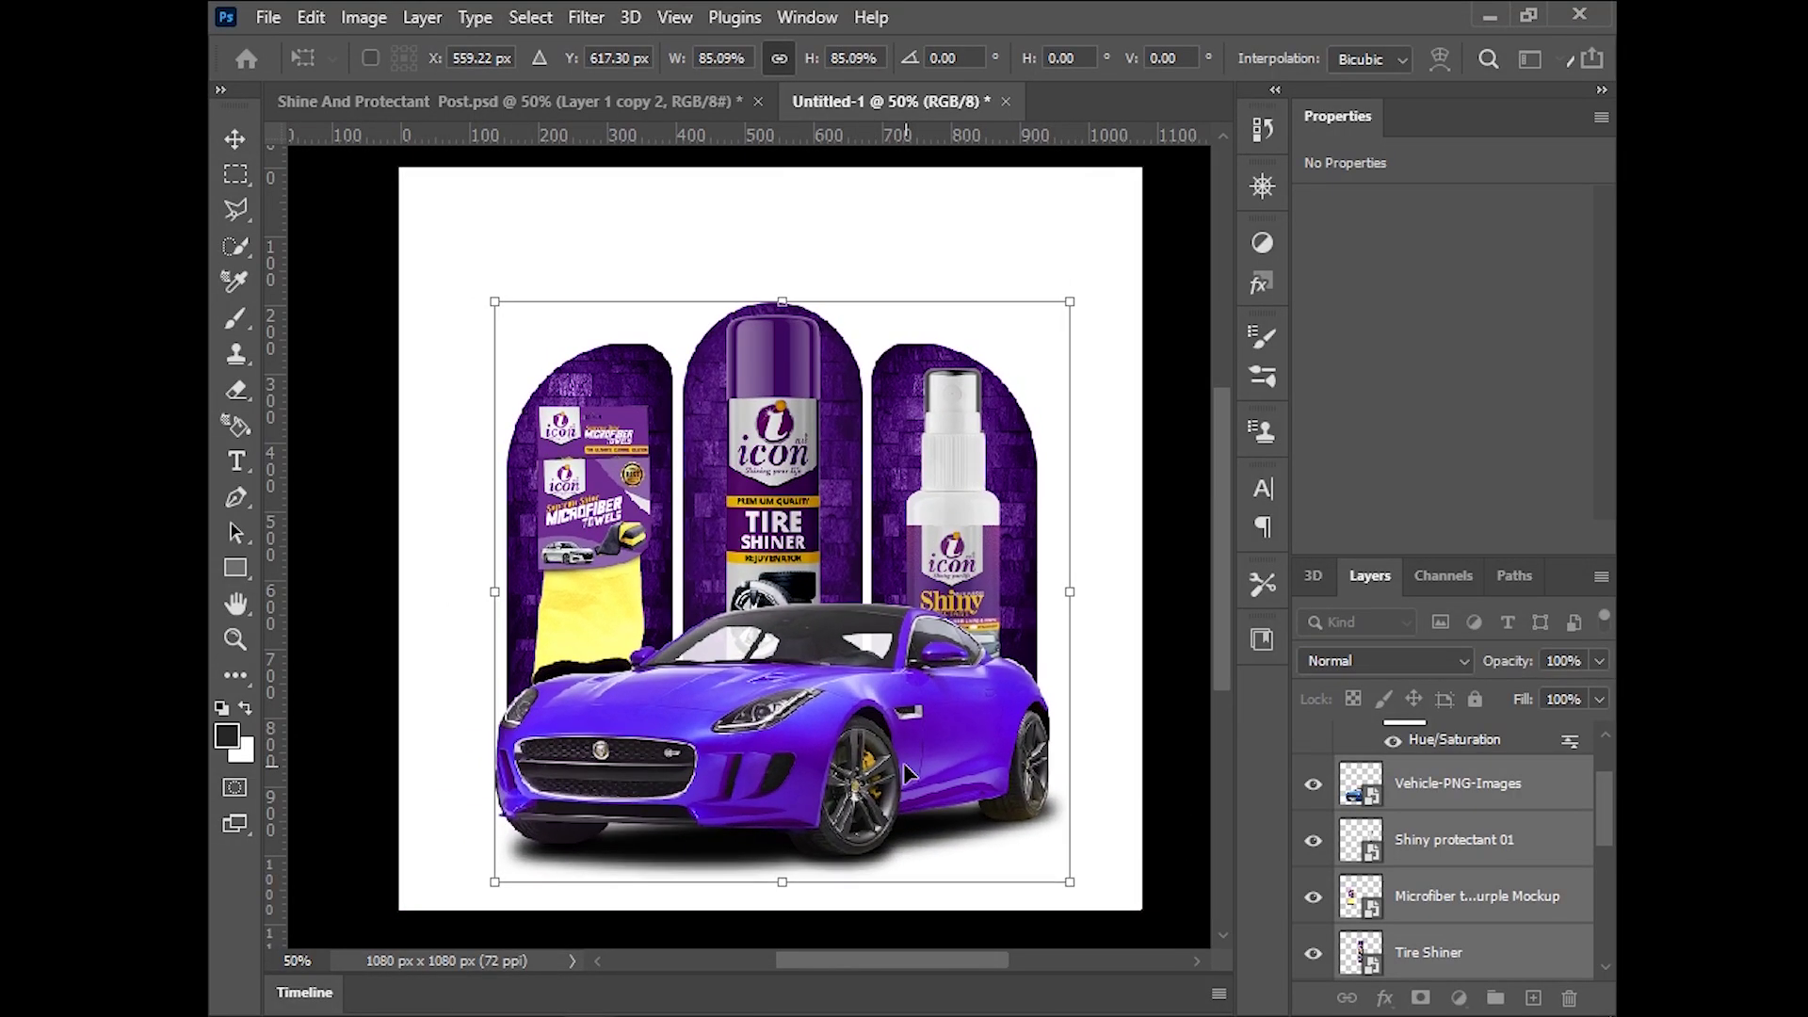
left_click_drag(908, 774, 913, 785)
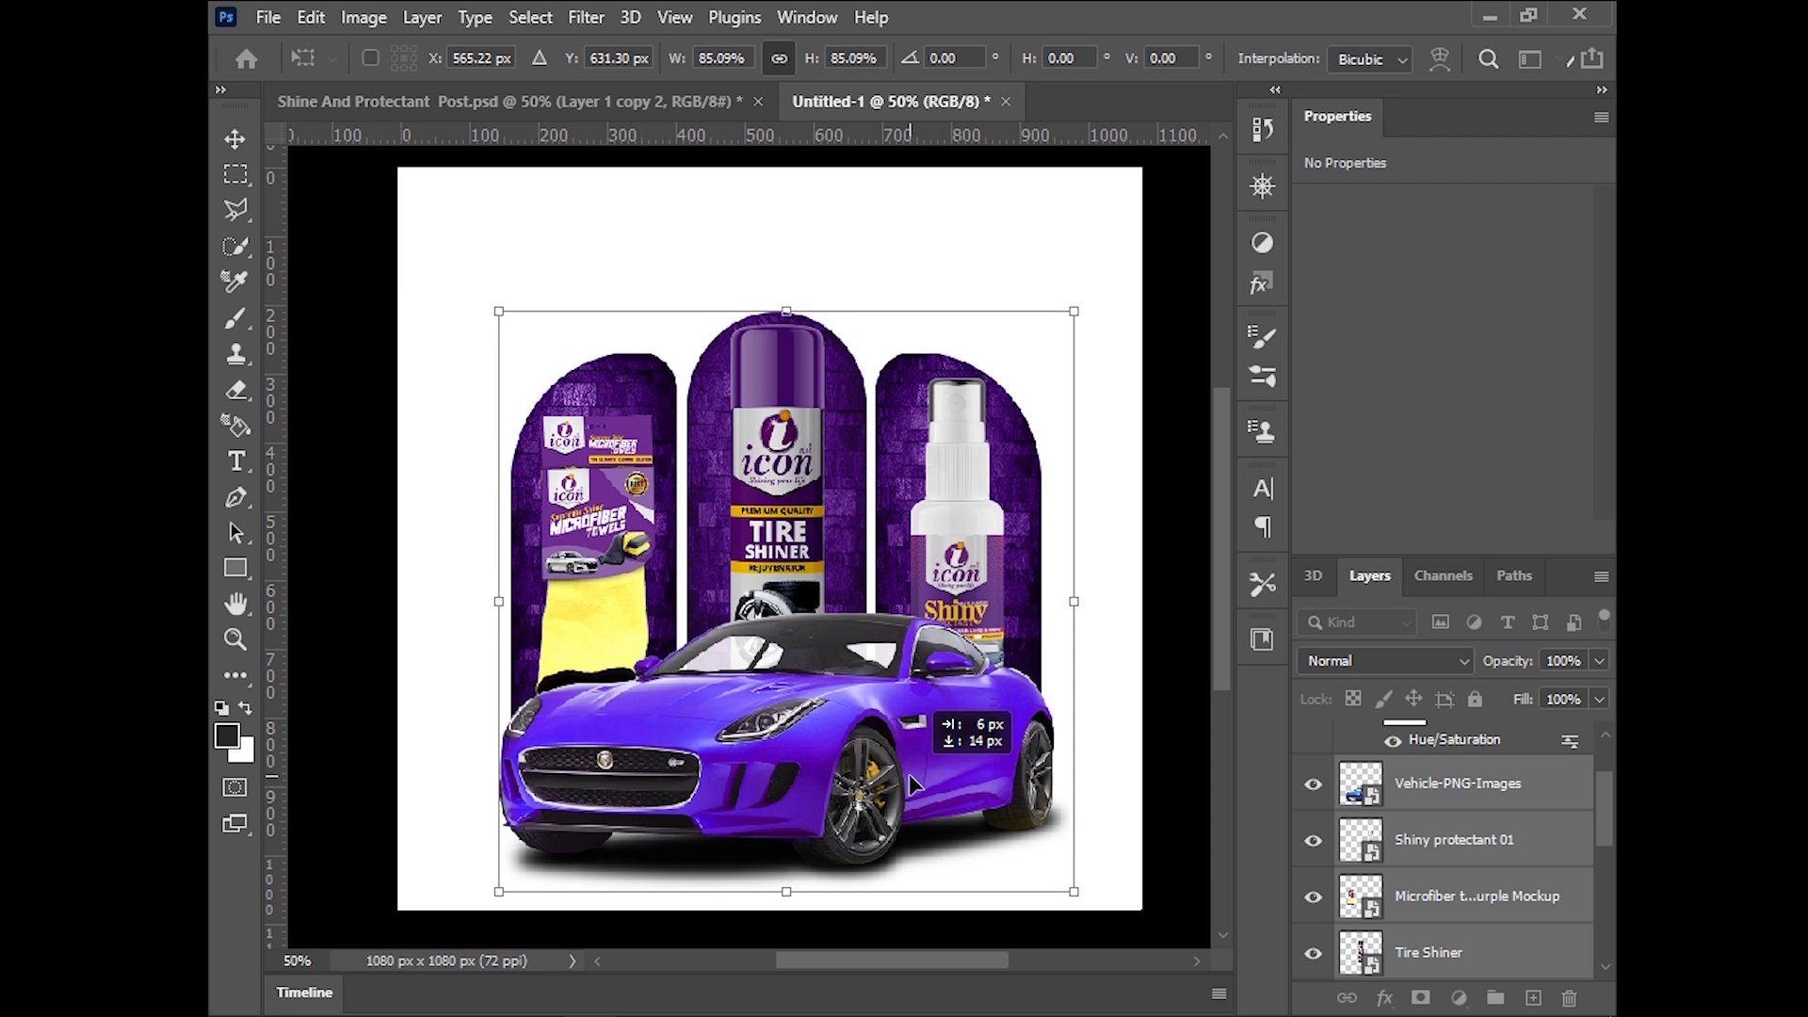
left_click_drag(912, 777, 910, 782)
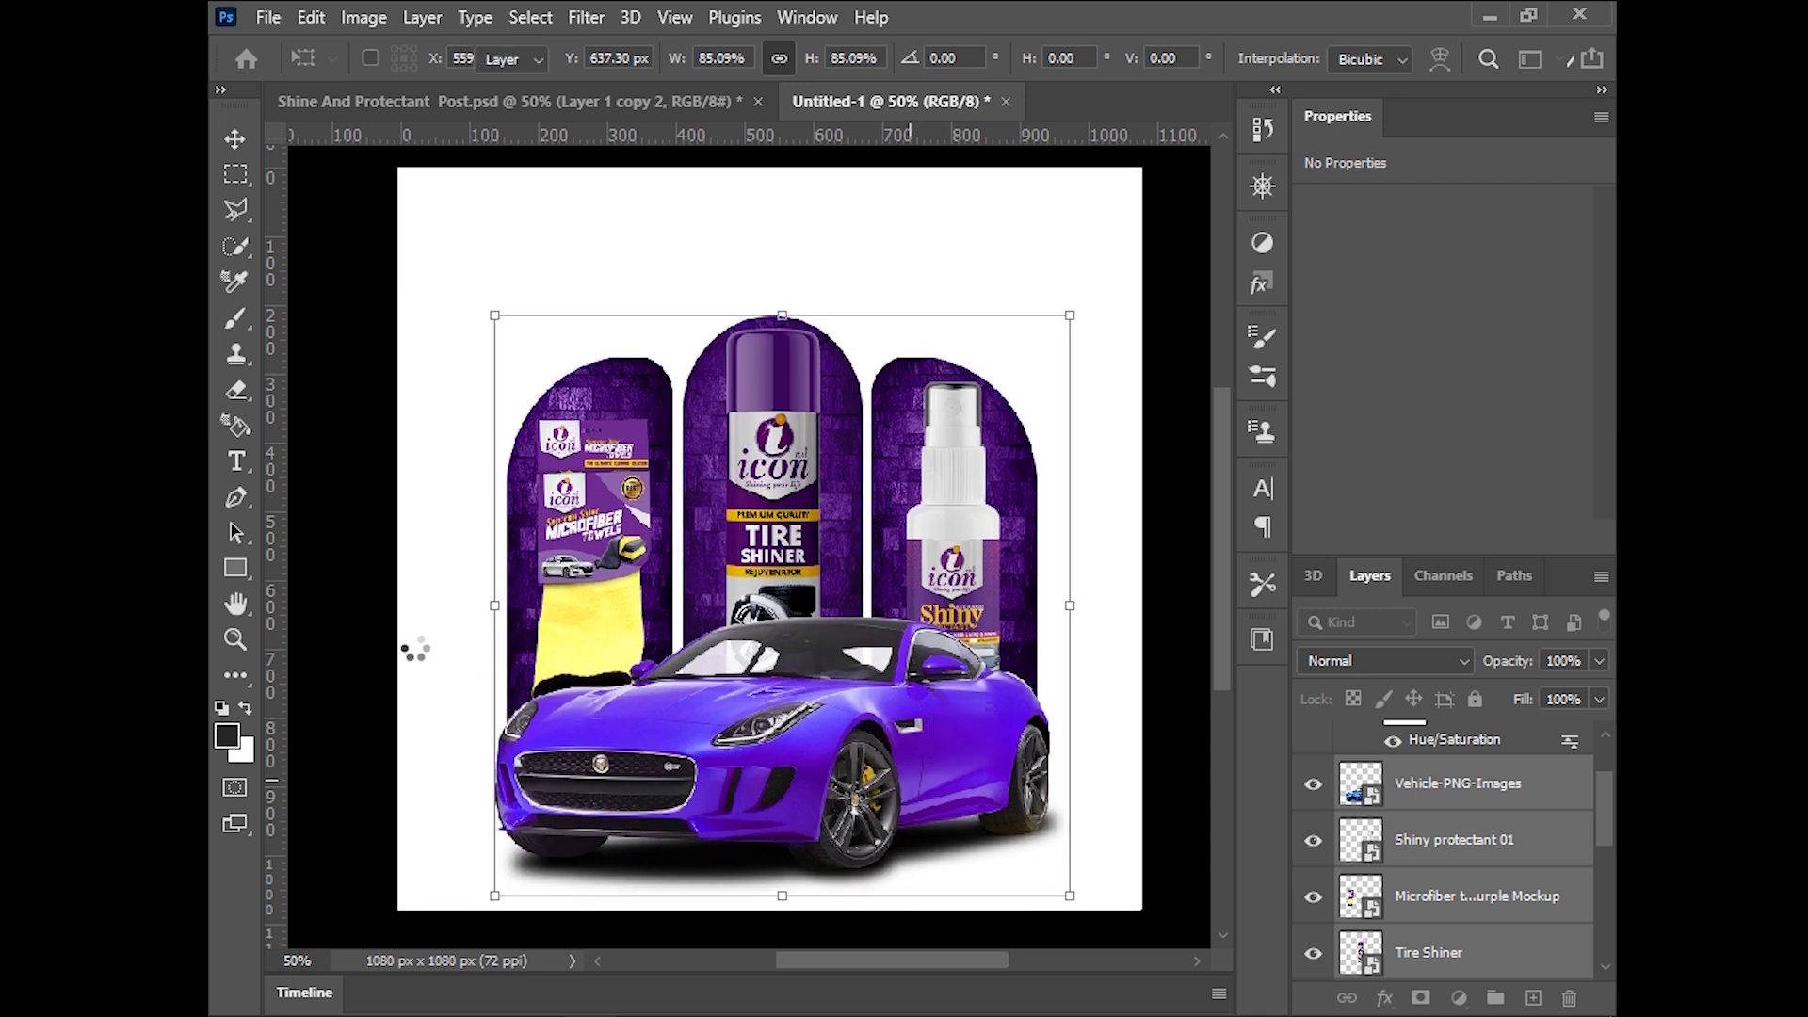
key("Return")
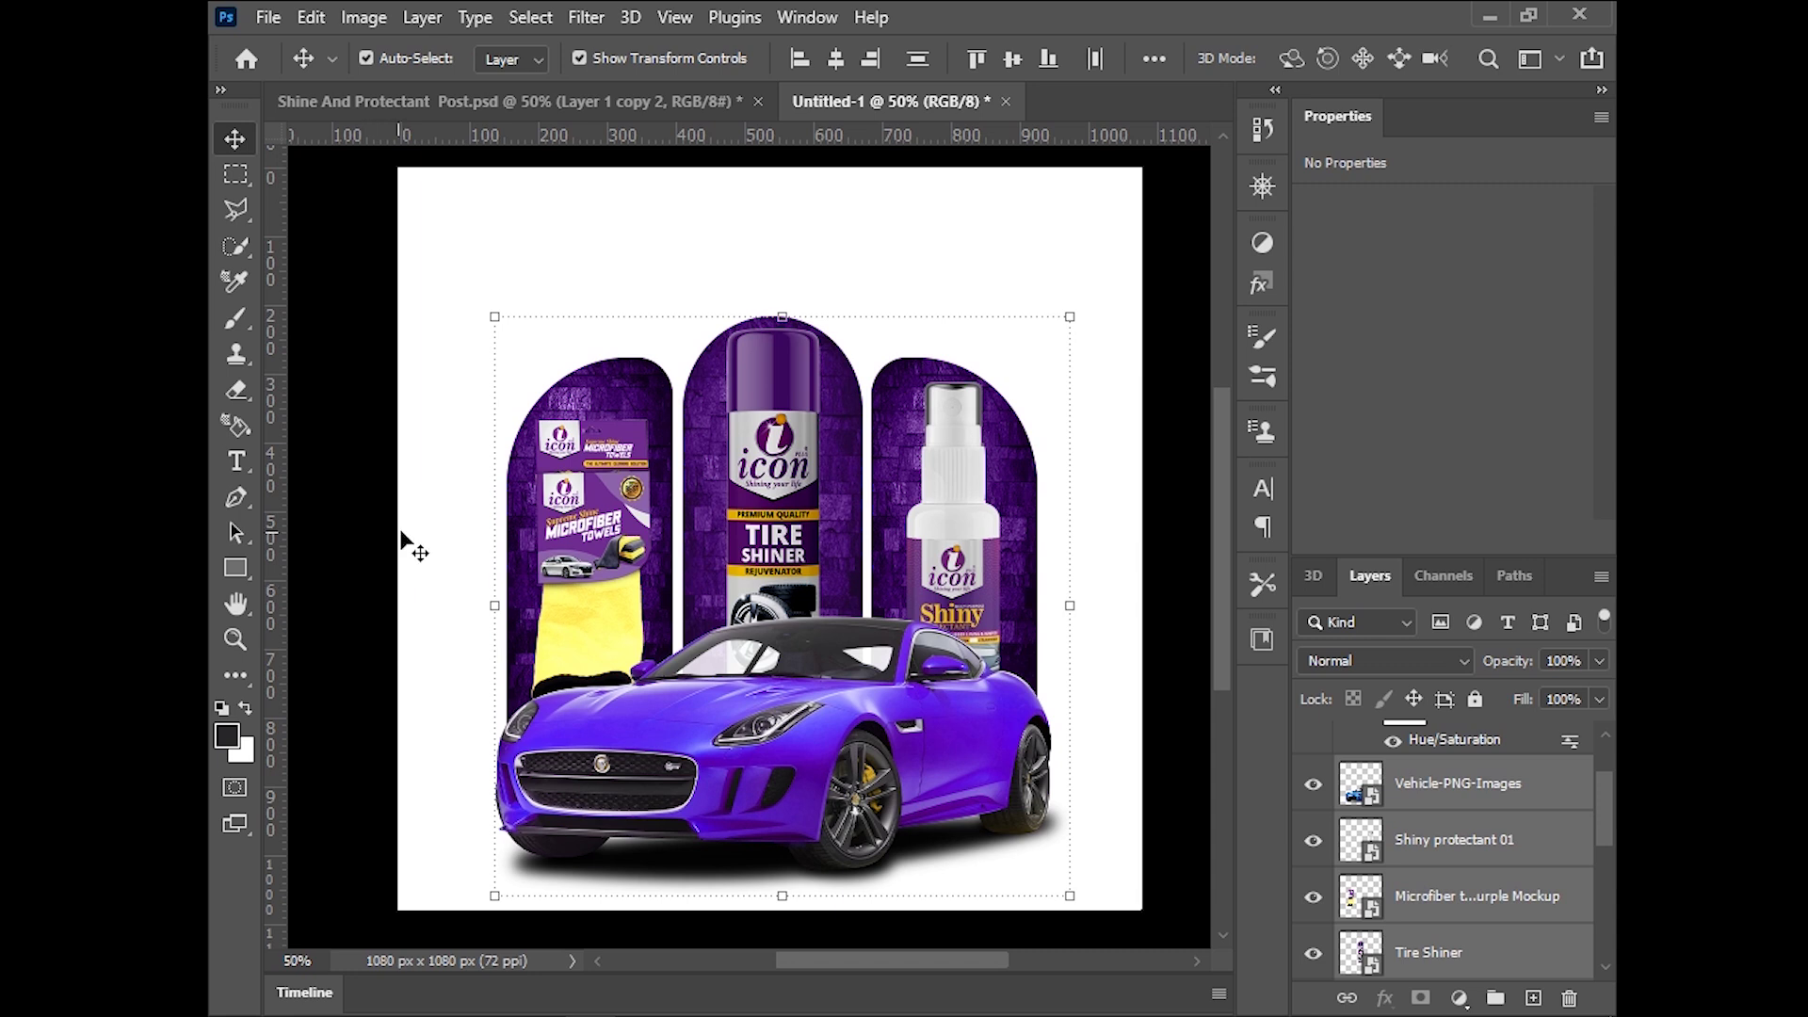
Add a 'GLOW & GO' text layer near the top of the post
left_click(323, 664)
left_click(235, 461)
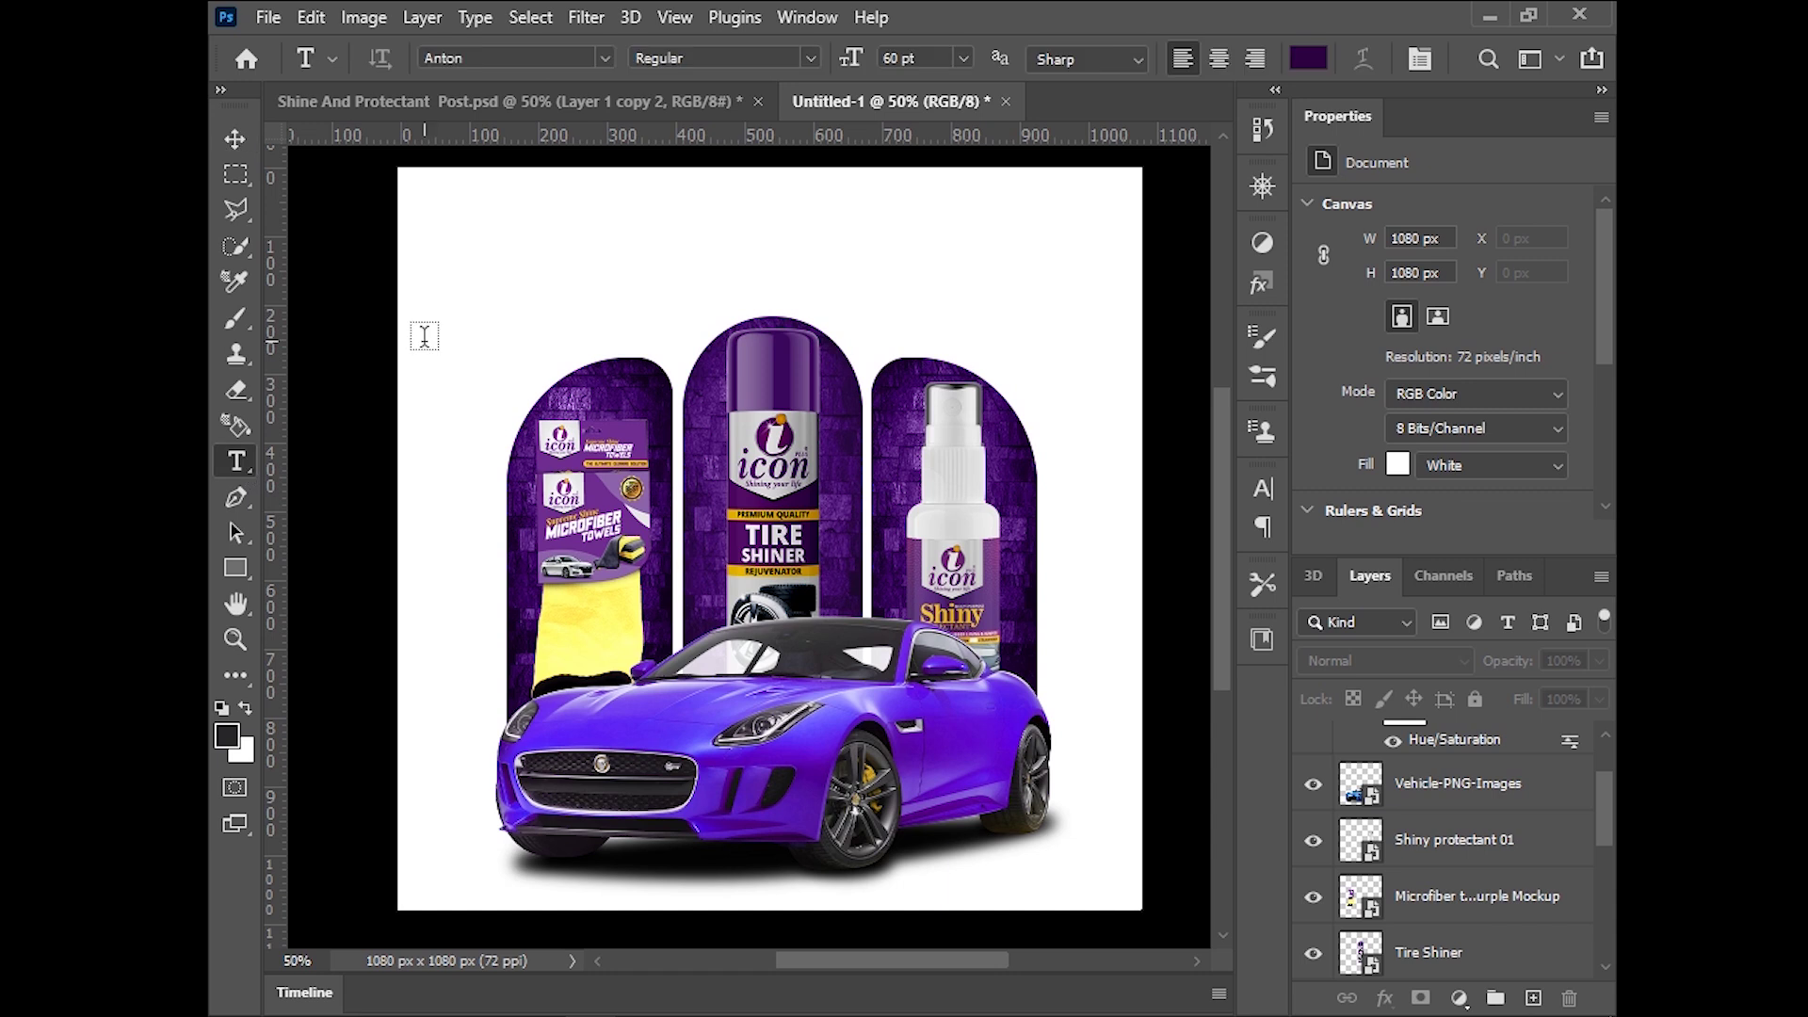
left_click(573, 247)
key("BackSpace")
type("G")
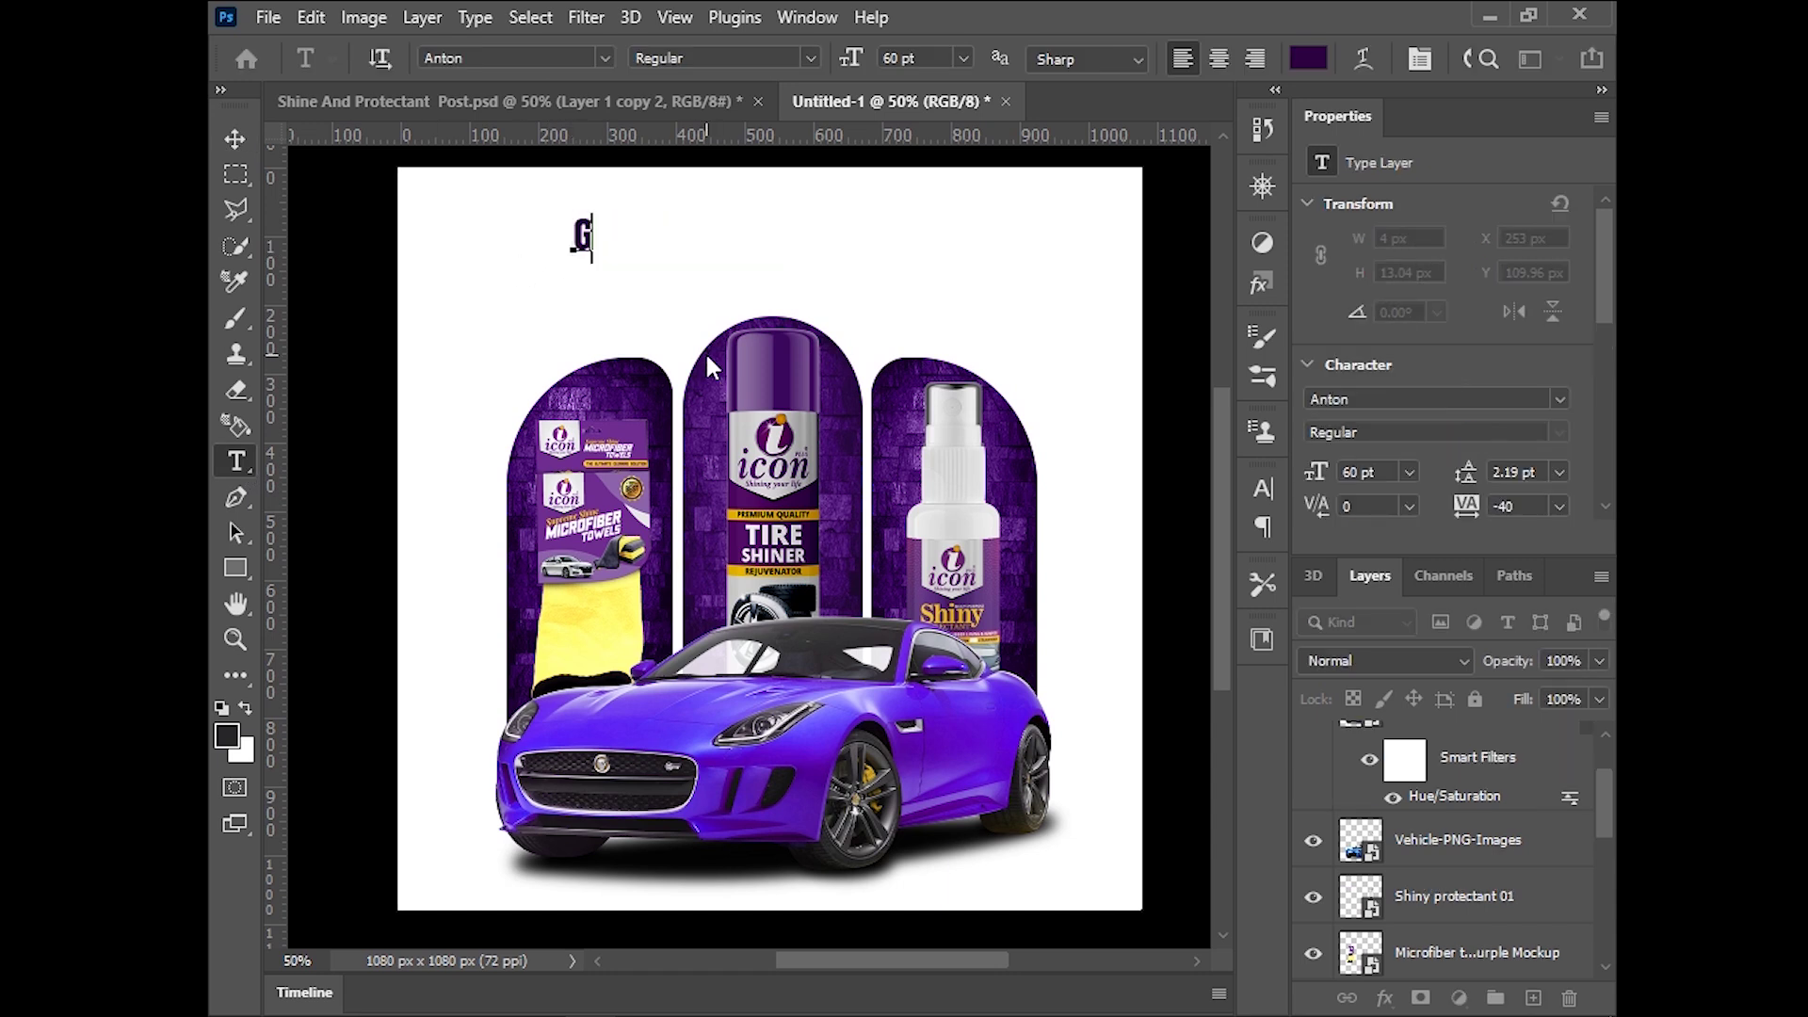
type("LOW")
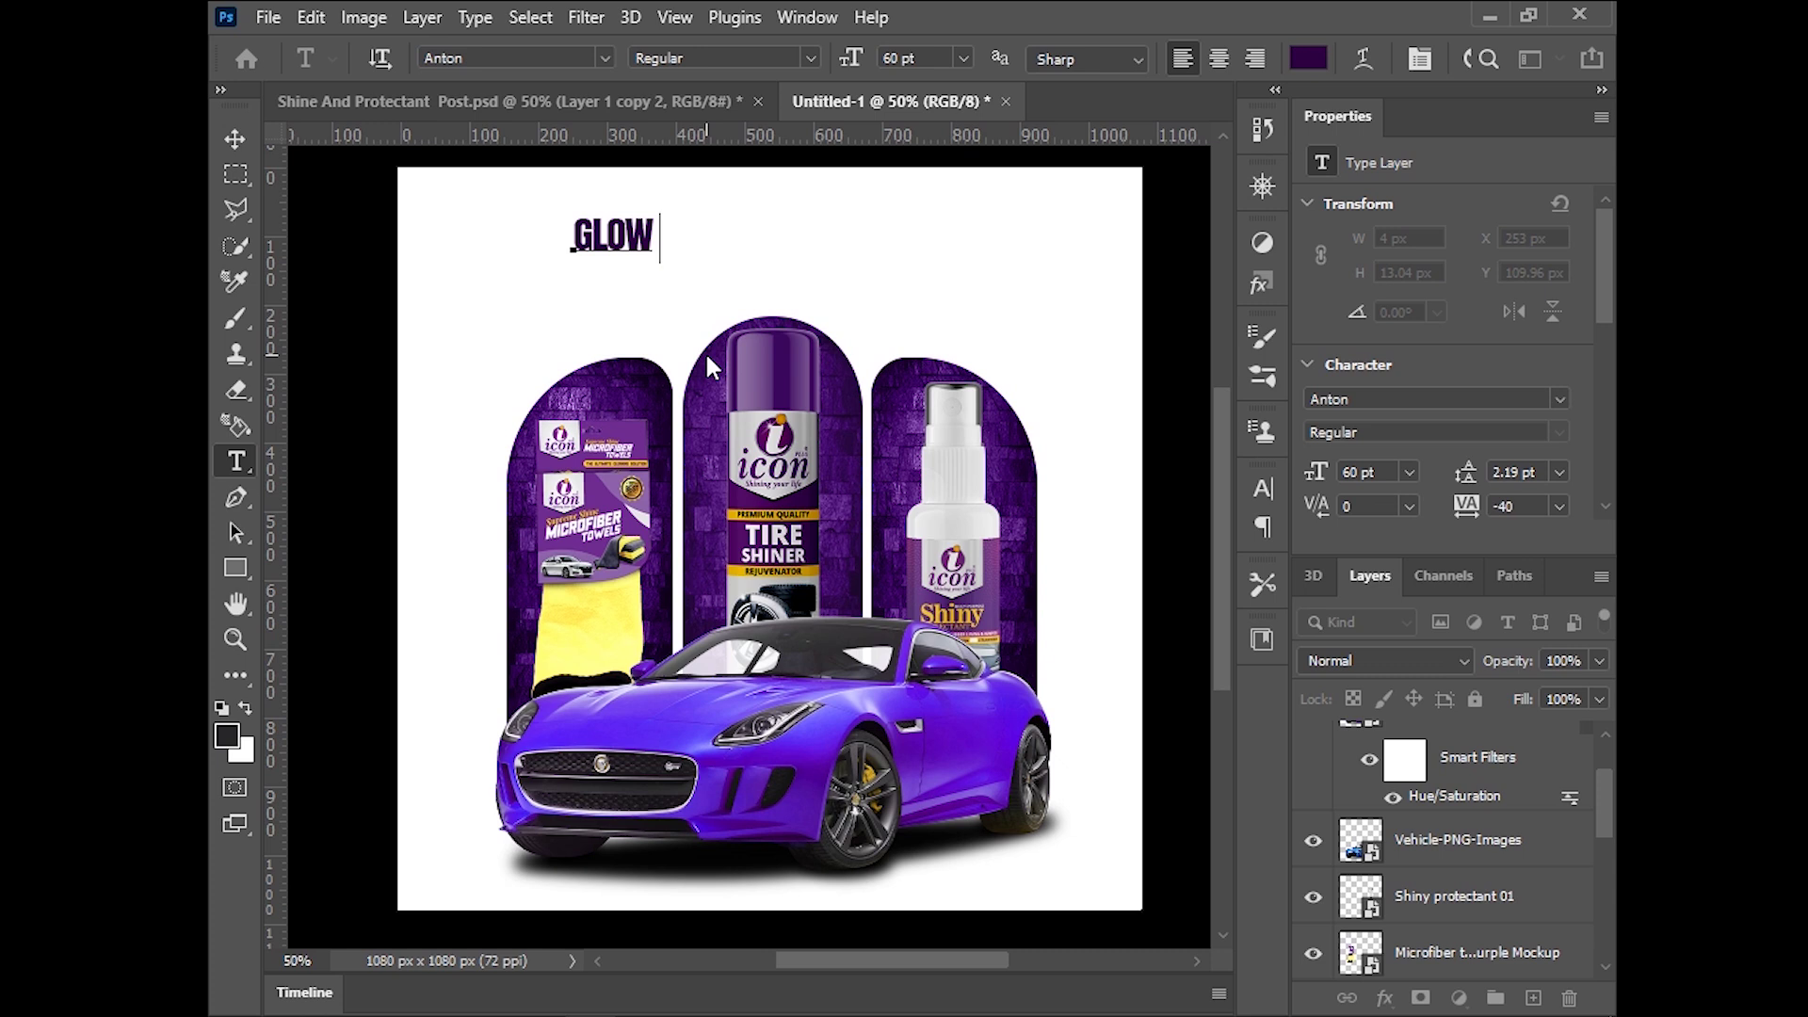
type(" & ")
type("GO")
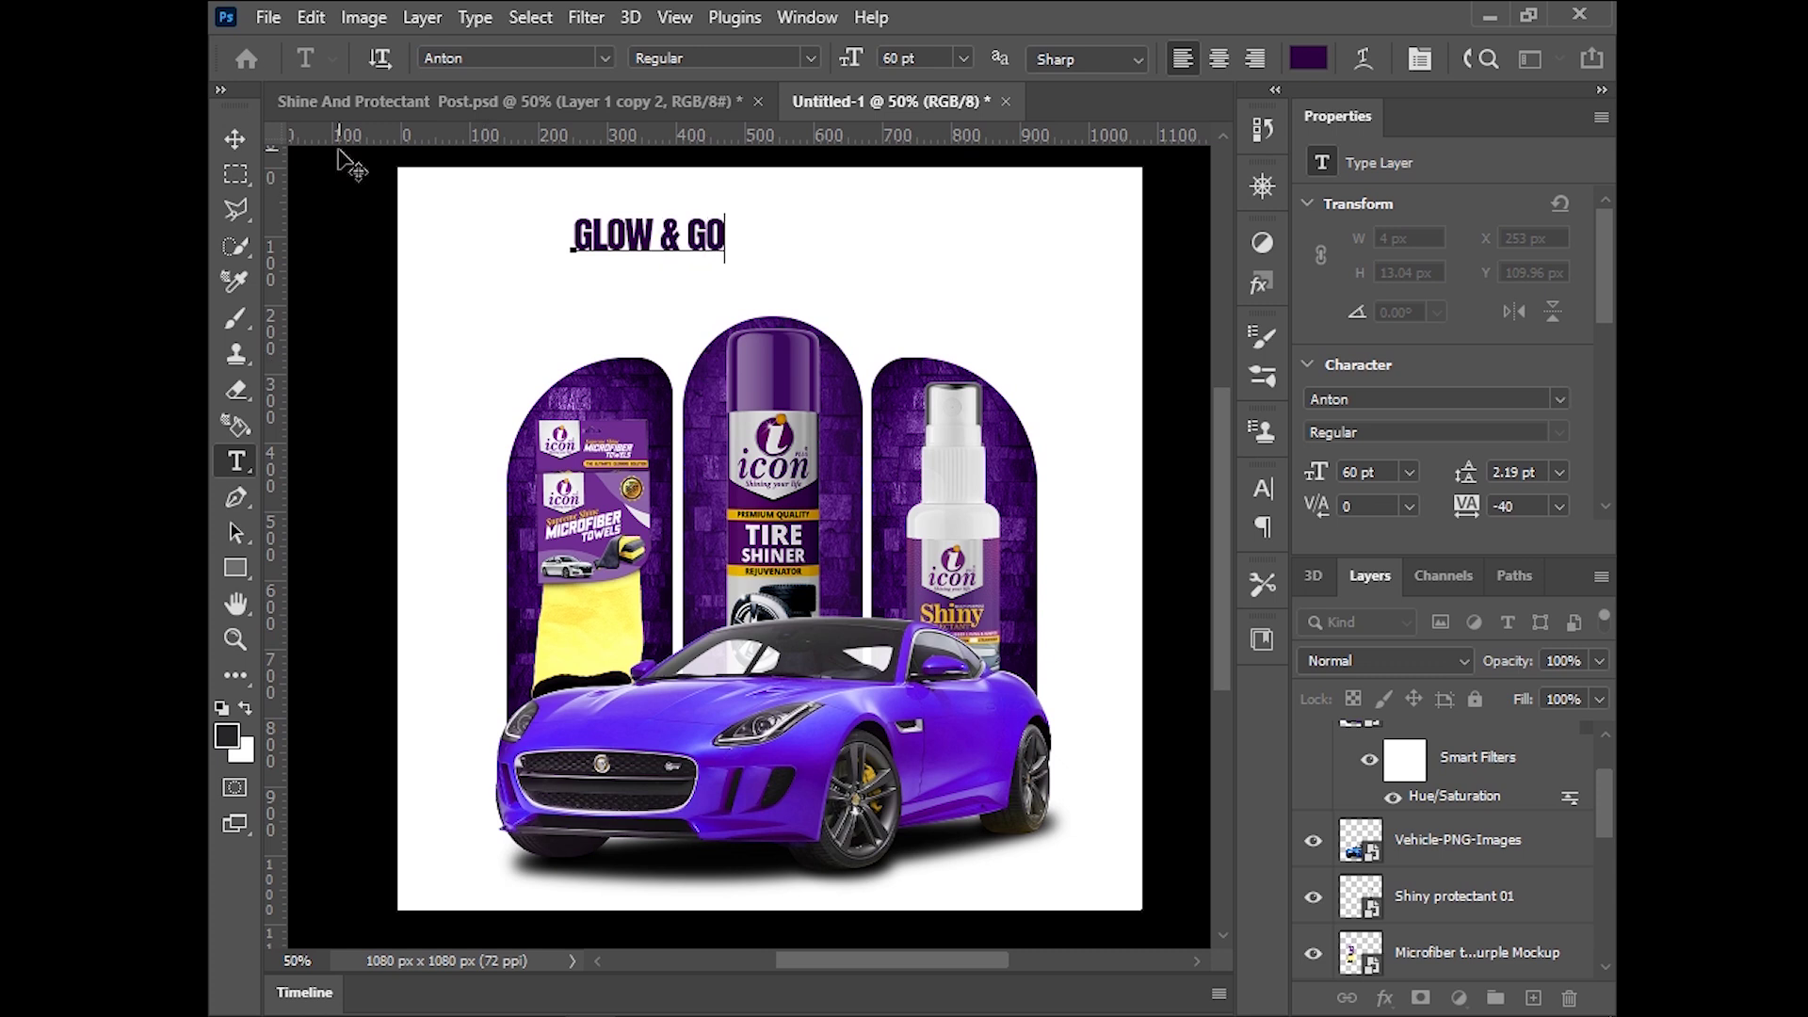
left_click(234, 134)
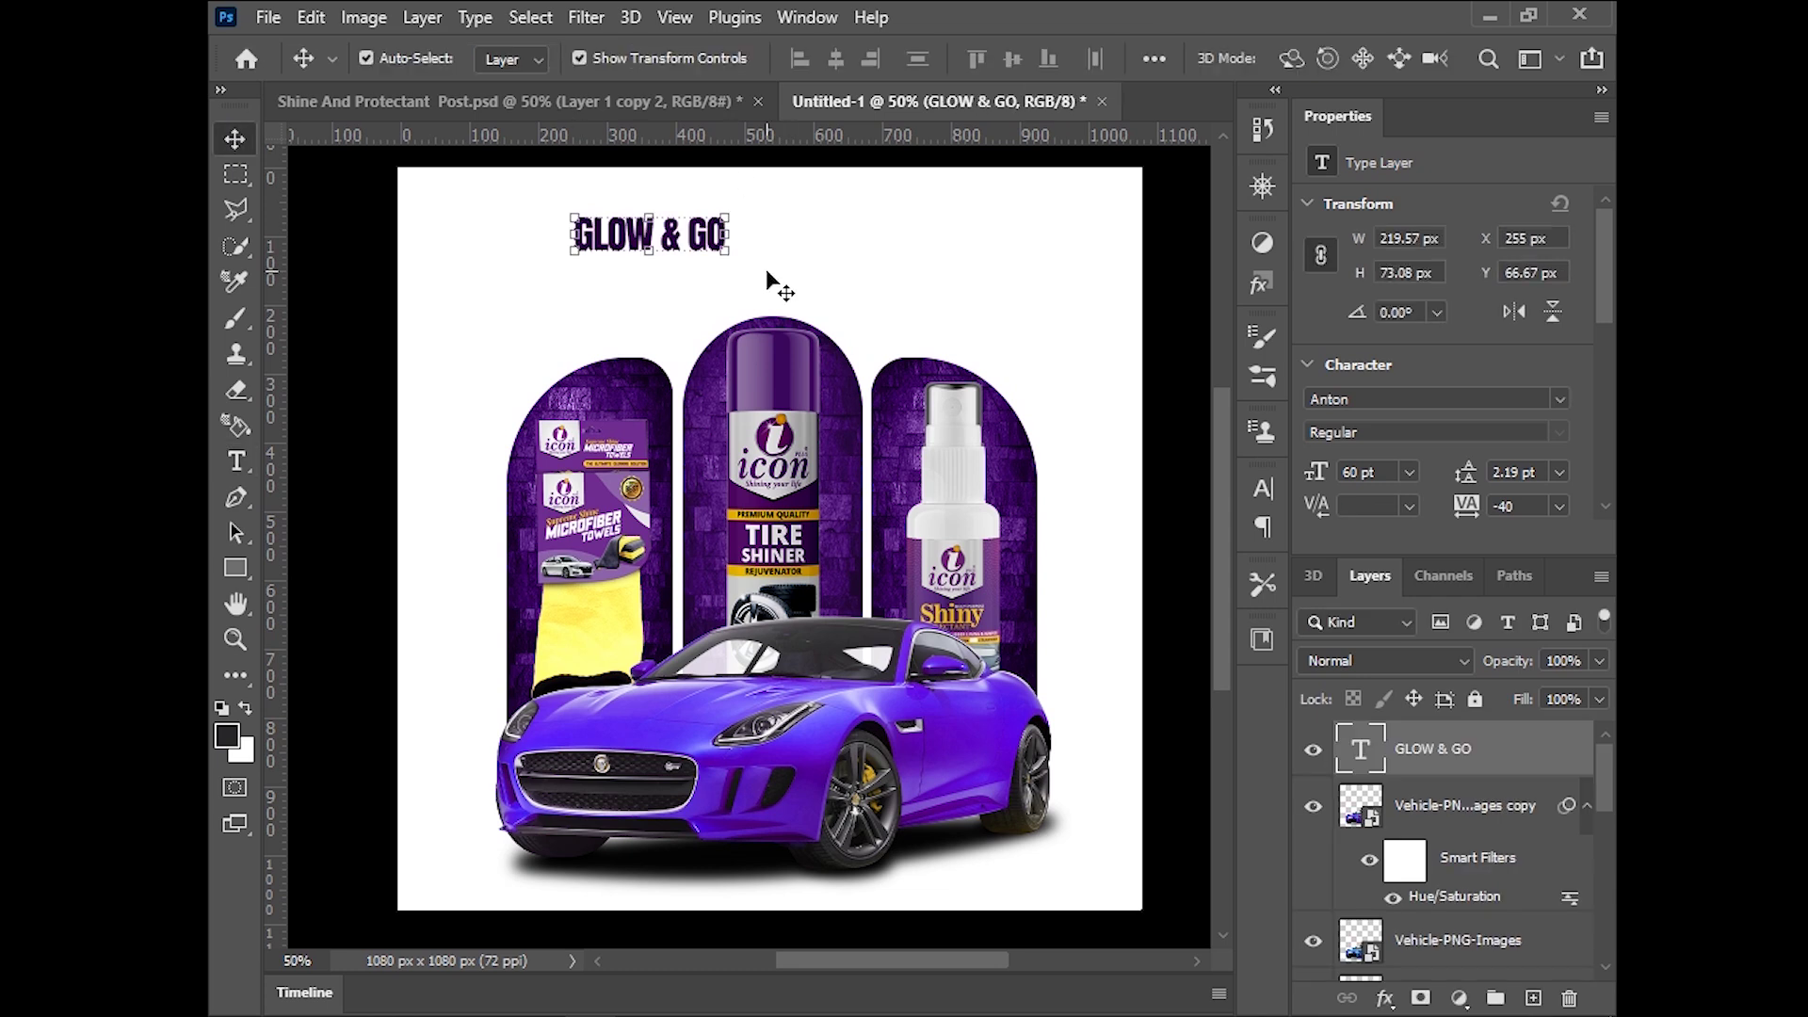
Size the GLOW & GO headline to 130 pt and centre it above the arches
left_click(1410, 471)
left_click(1361, 832)
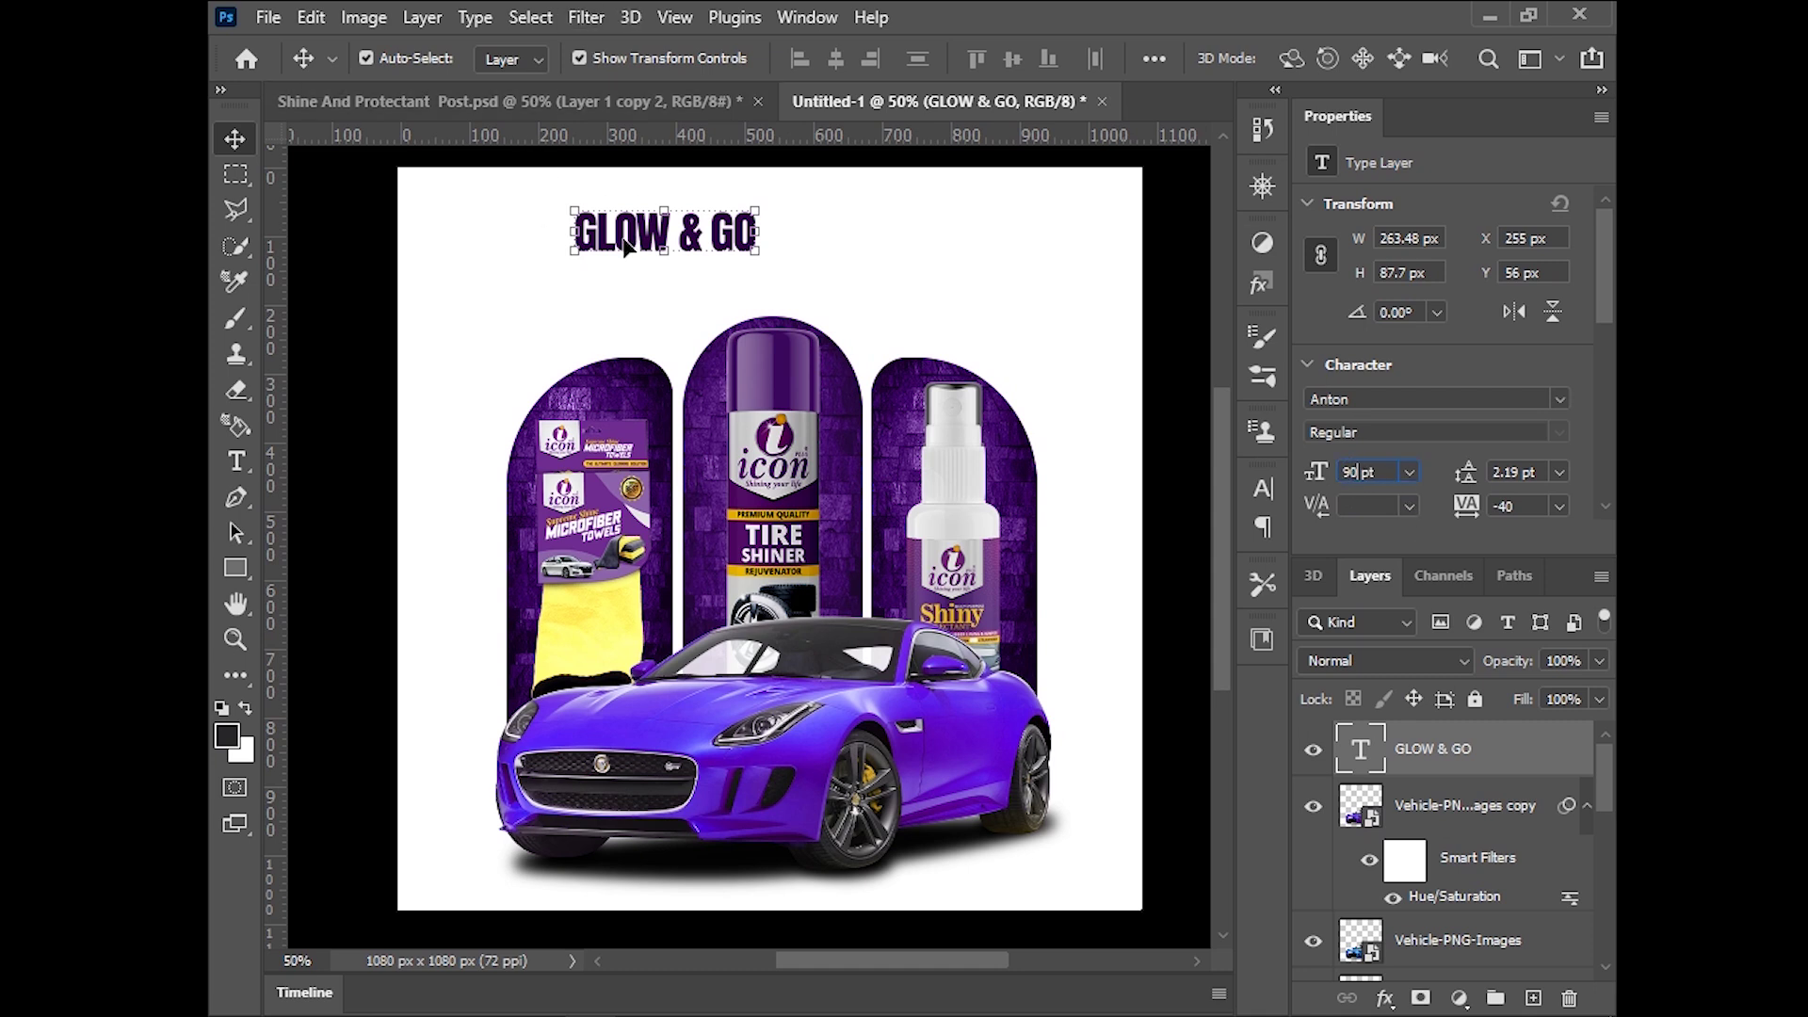
key("Return")
left_click_drag(684, 231, 762, 254)
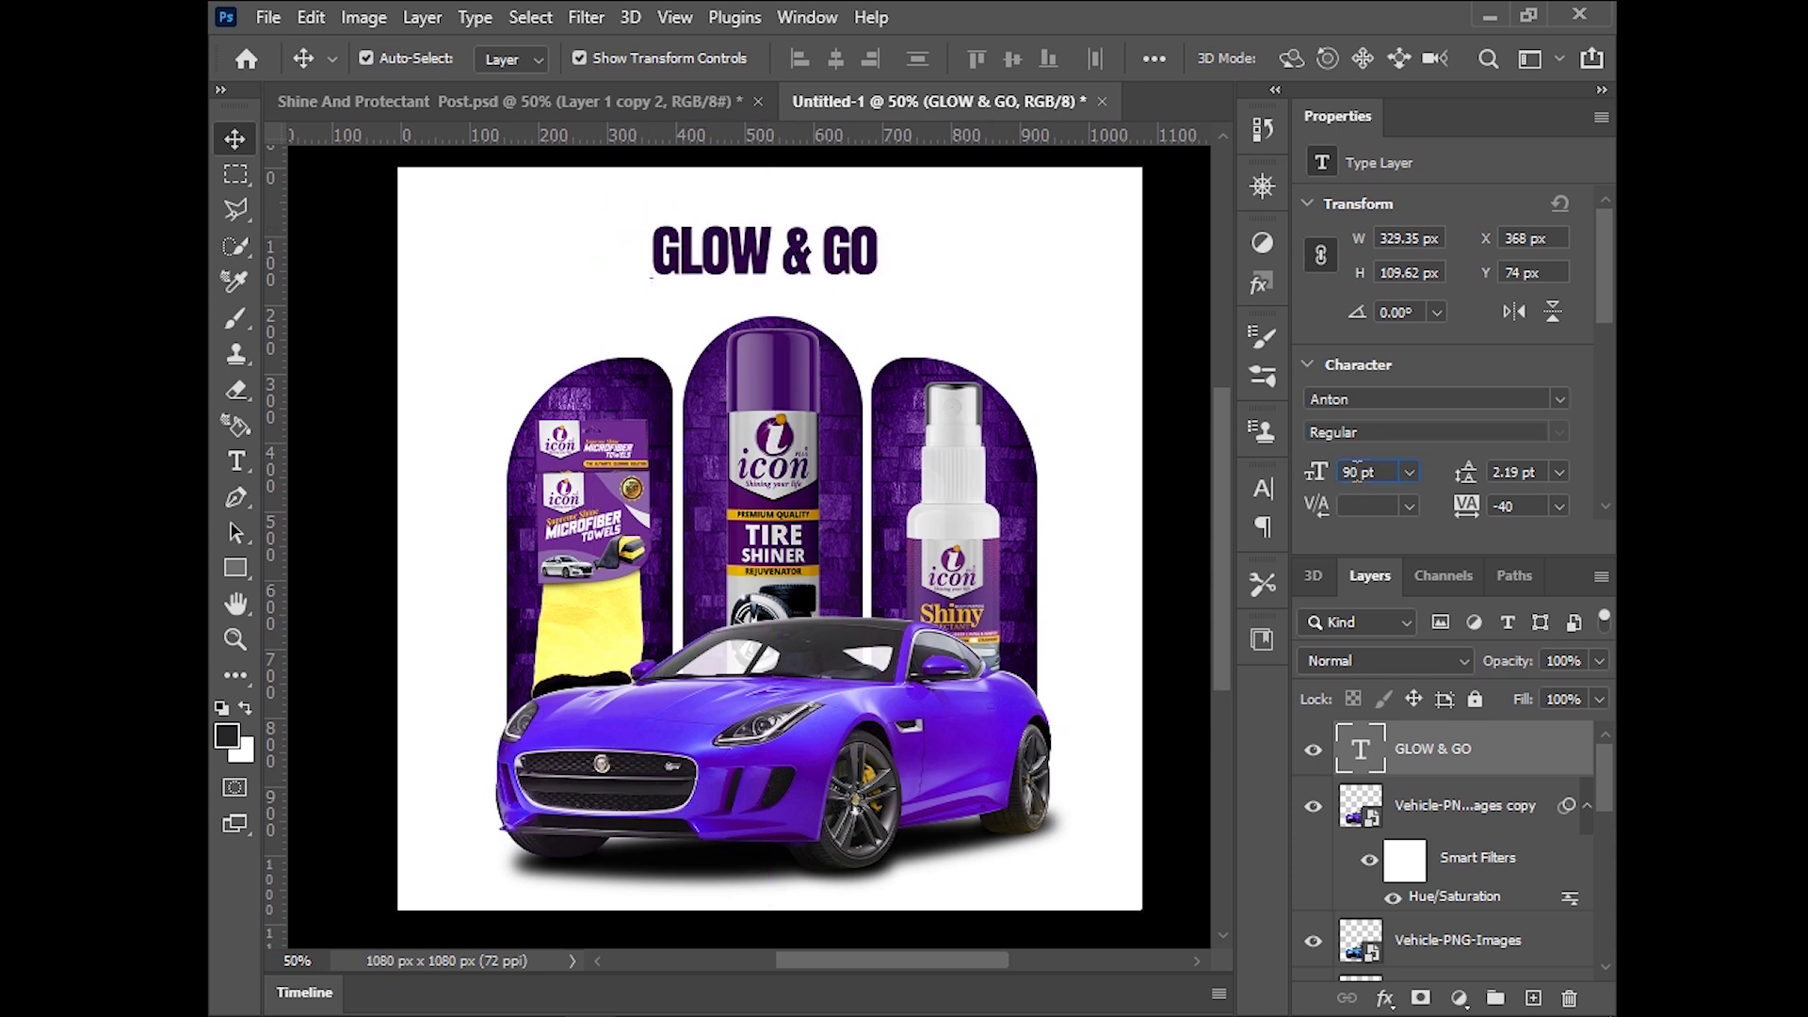
key("BackSpace")
type("15")
key("Return")
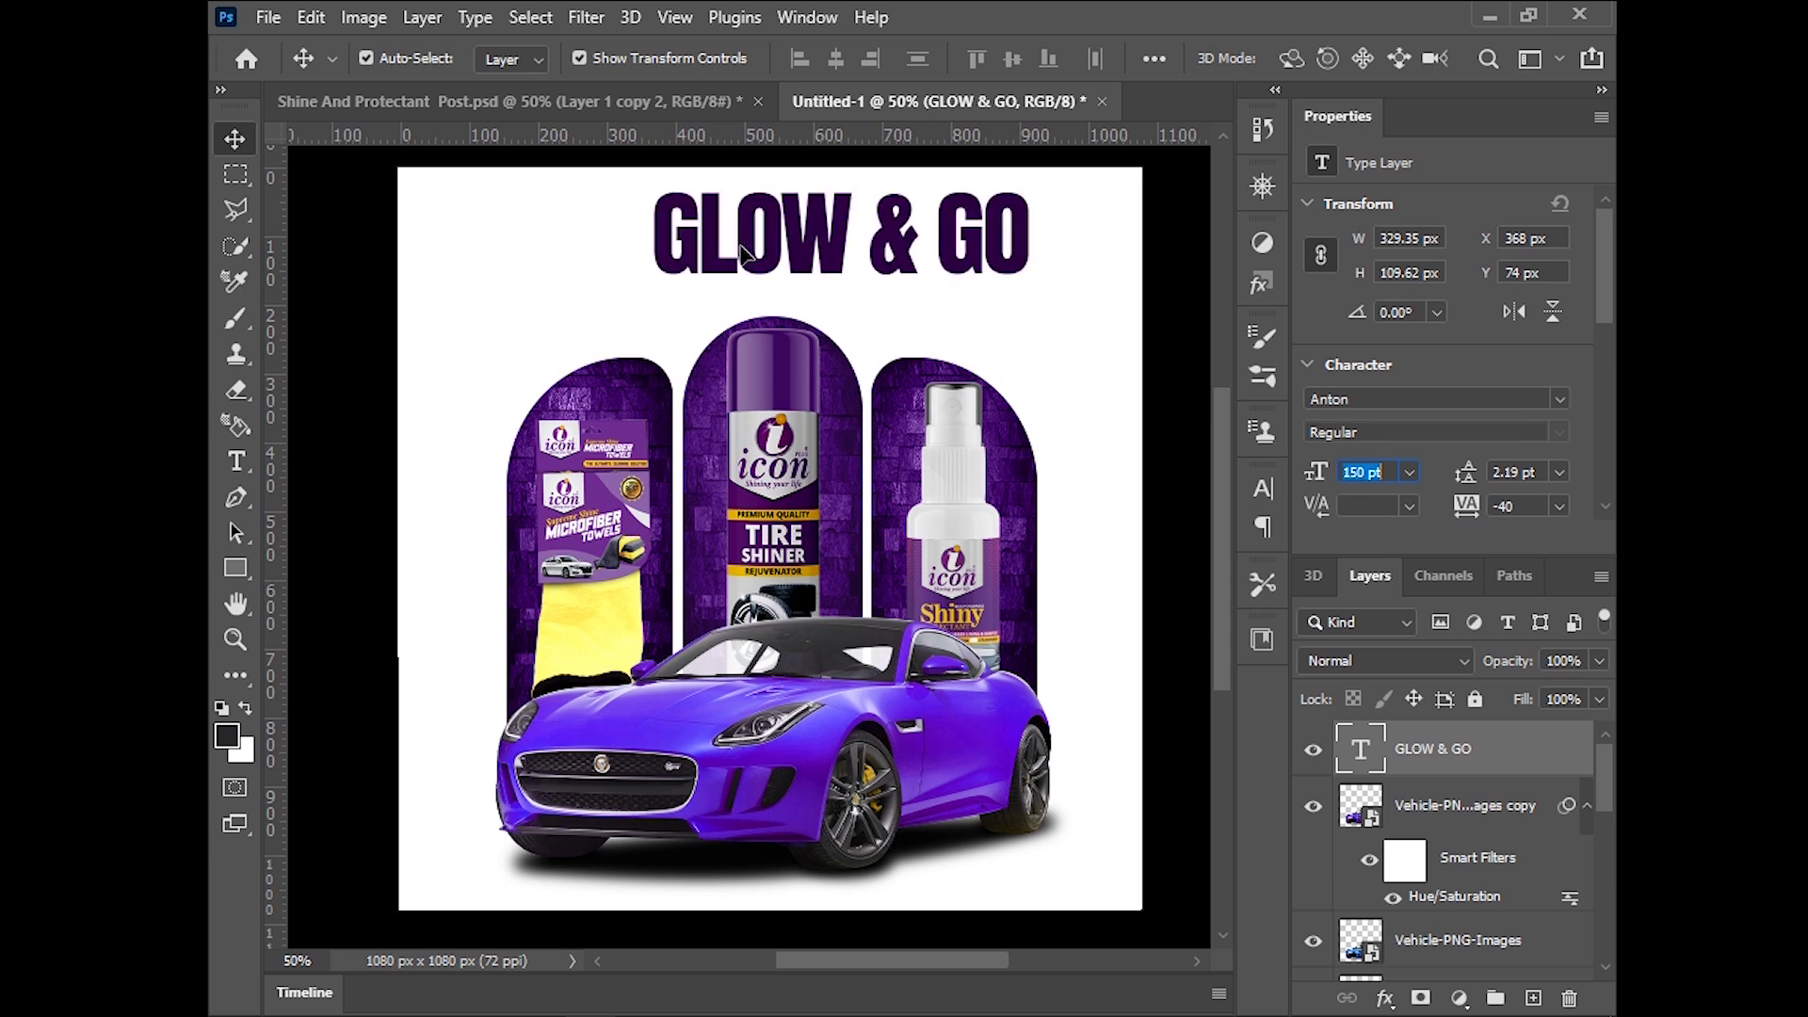
mouse_move(835, 259)
left_mouse_down()
mouse_move(766, 265)
mouse_move(773, 286)
left_mouse_up()
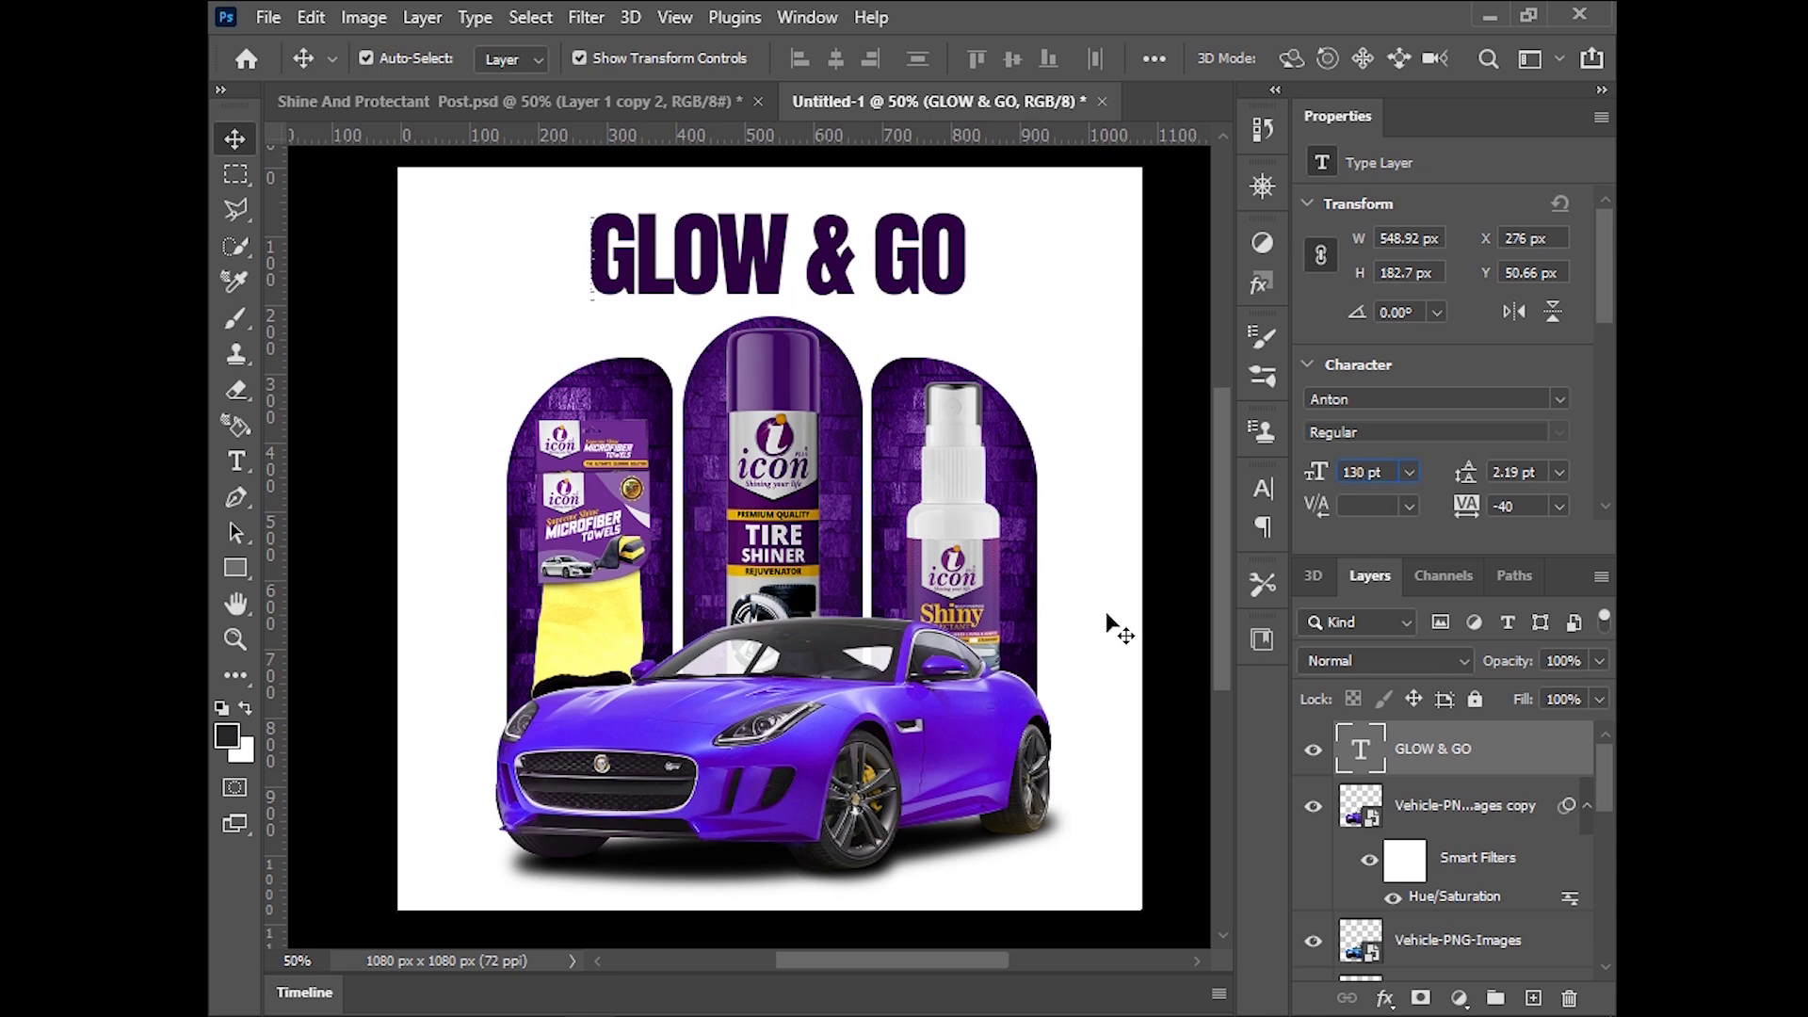
key("Return")
left_click_drag(800, 273, 836, 275)
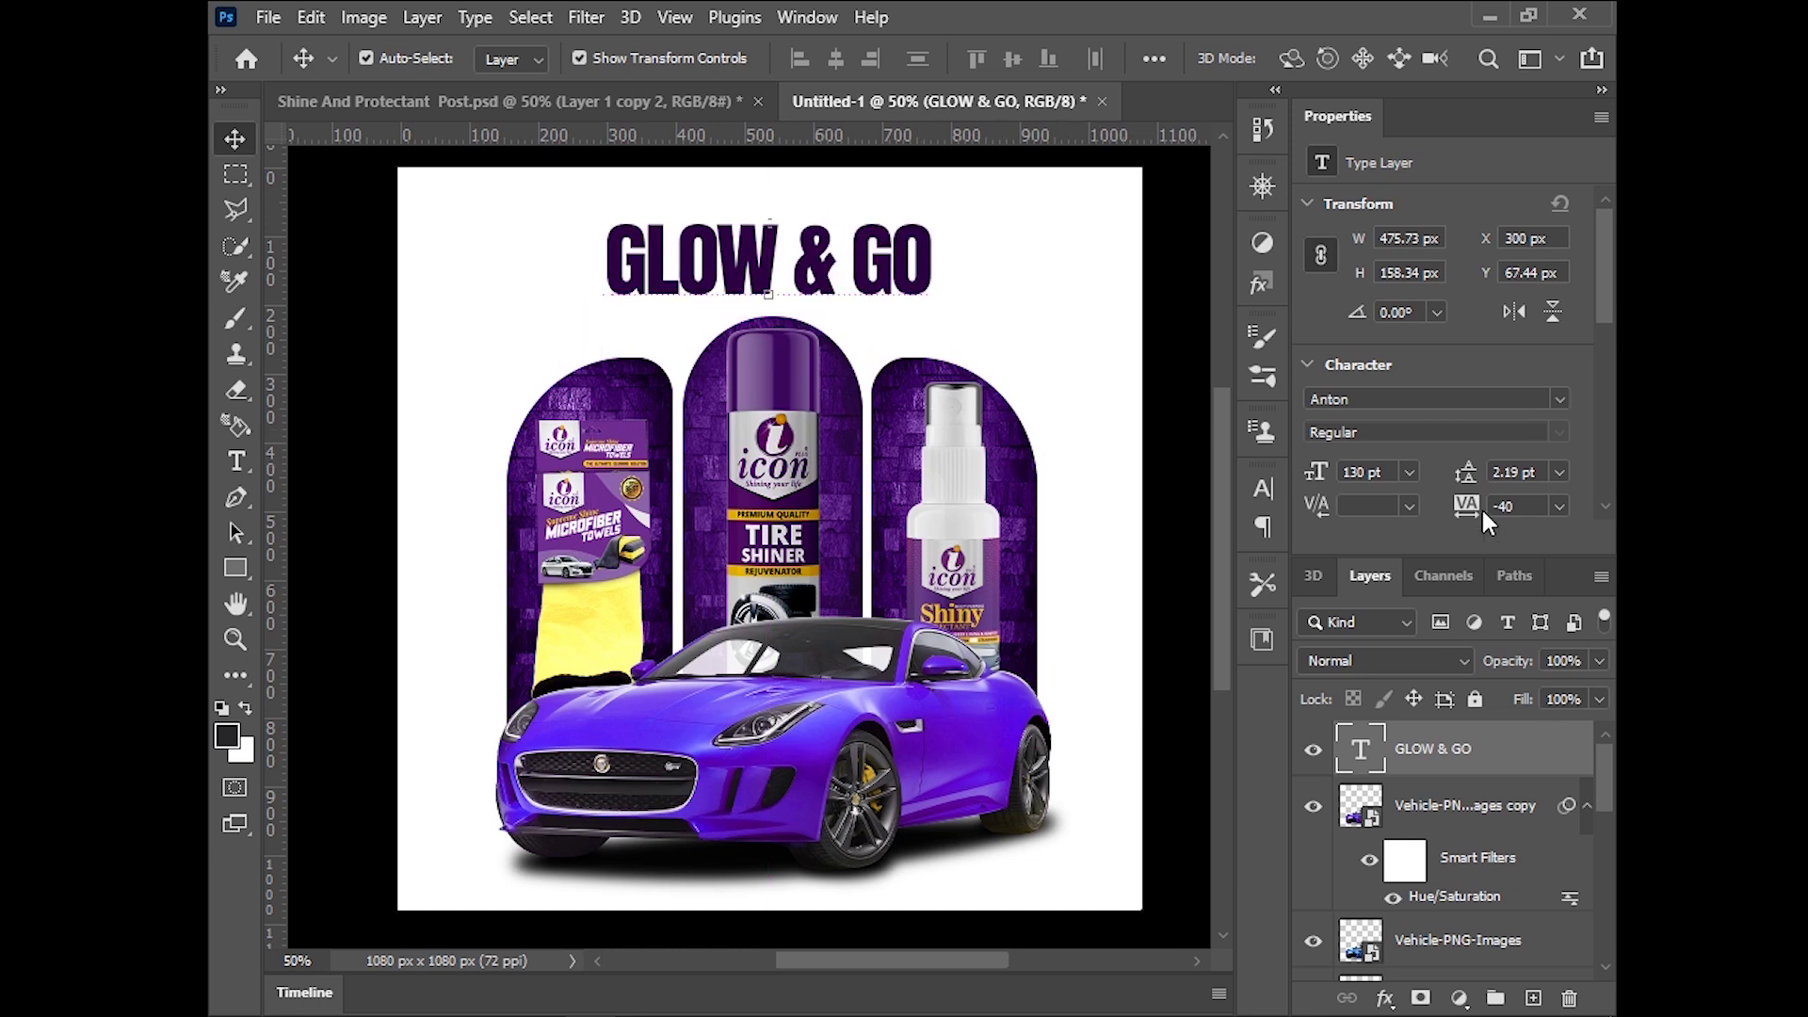
scroll(1484, 409, "down", 1)
left_click(1527, 500)
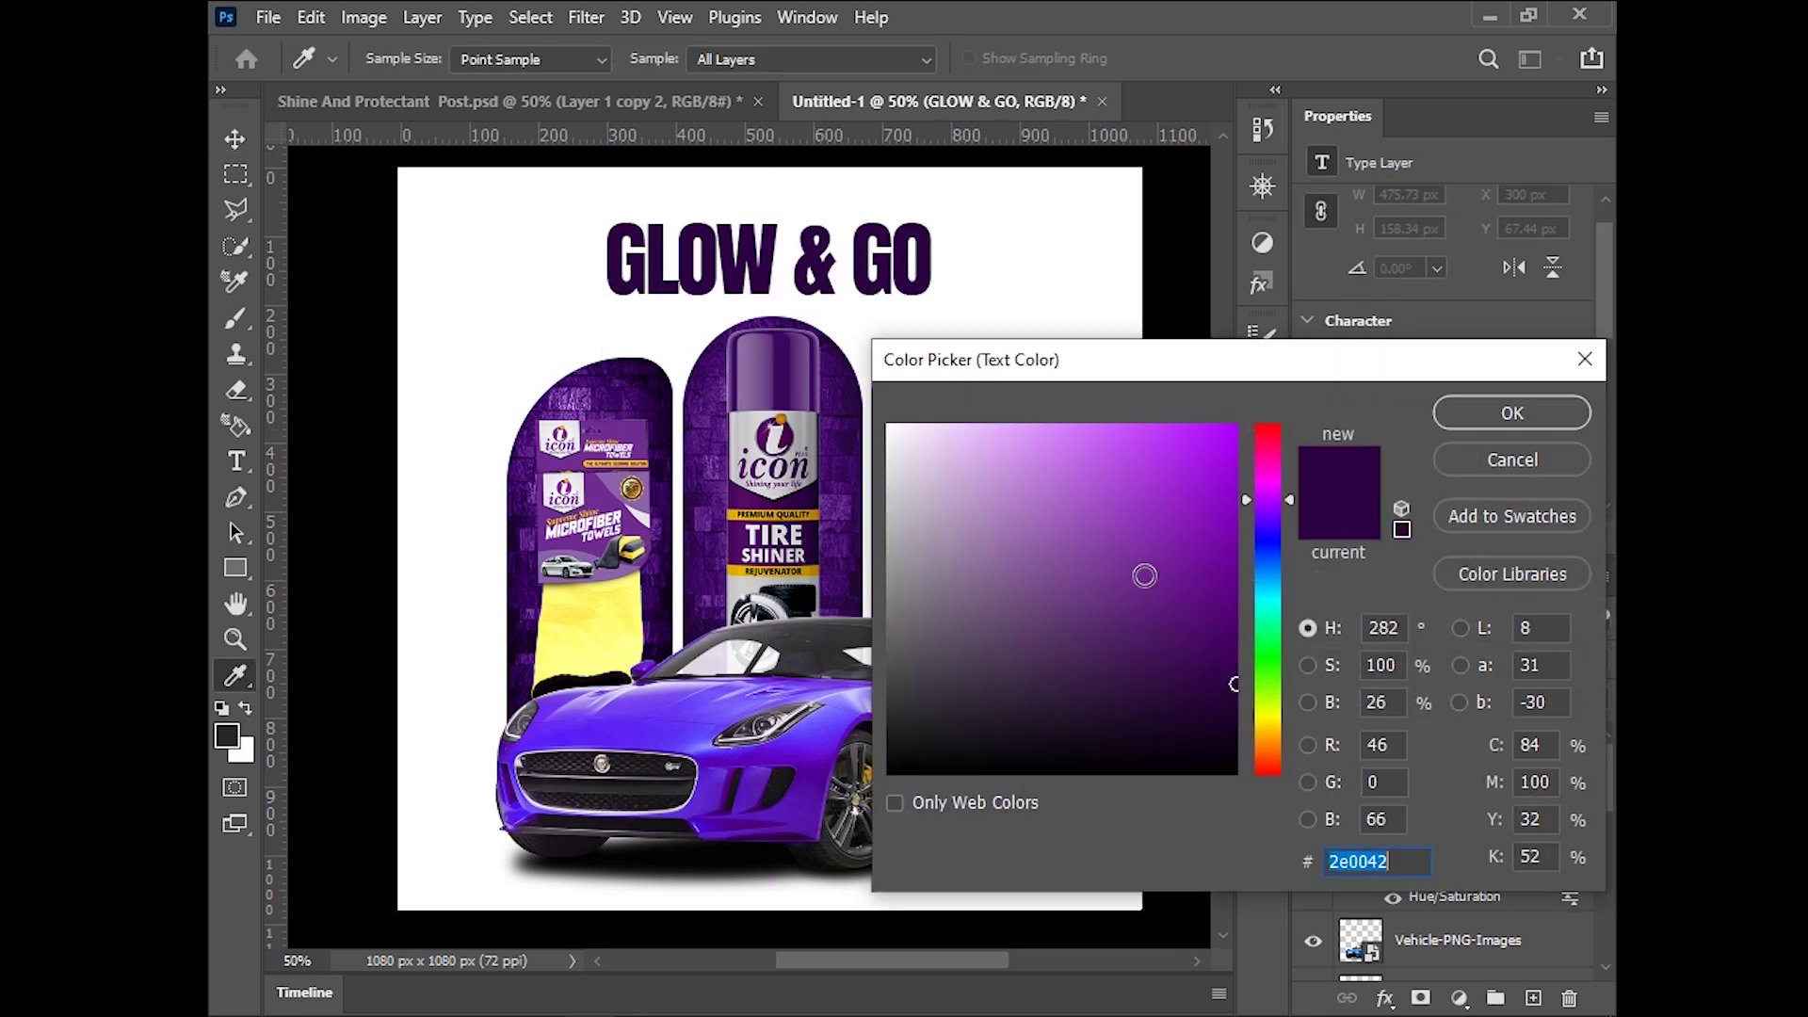
Set the headline text colour to a darker purple
left_click_drag(1191, 497, 1227, 530)
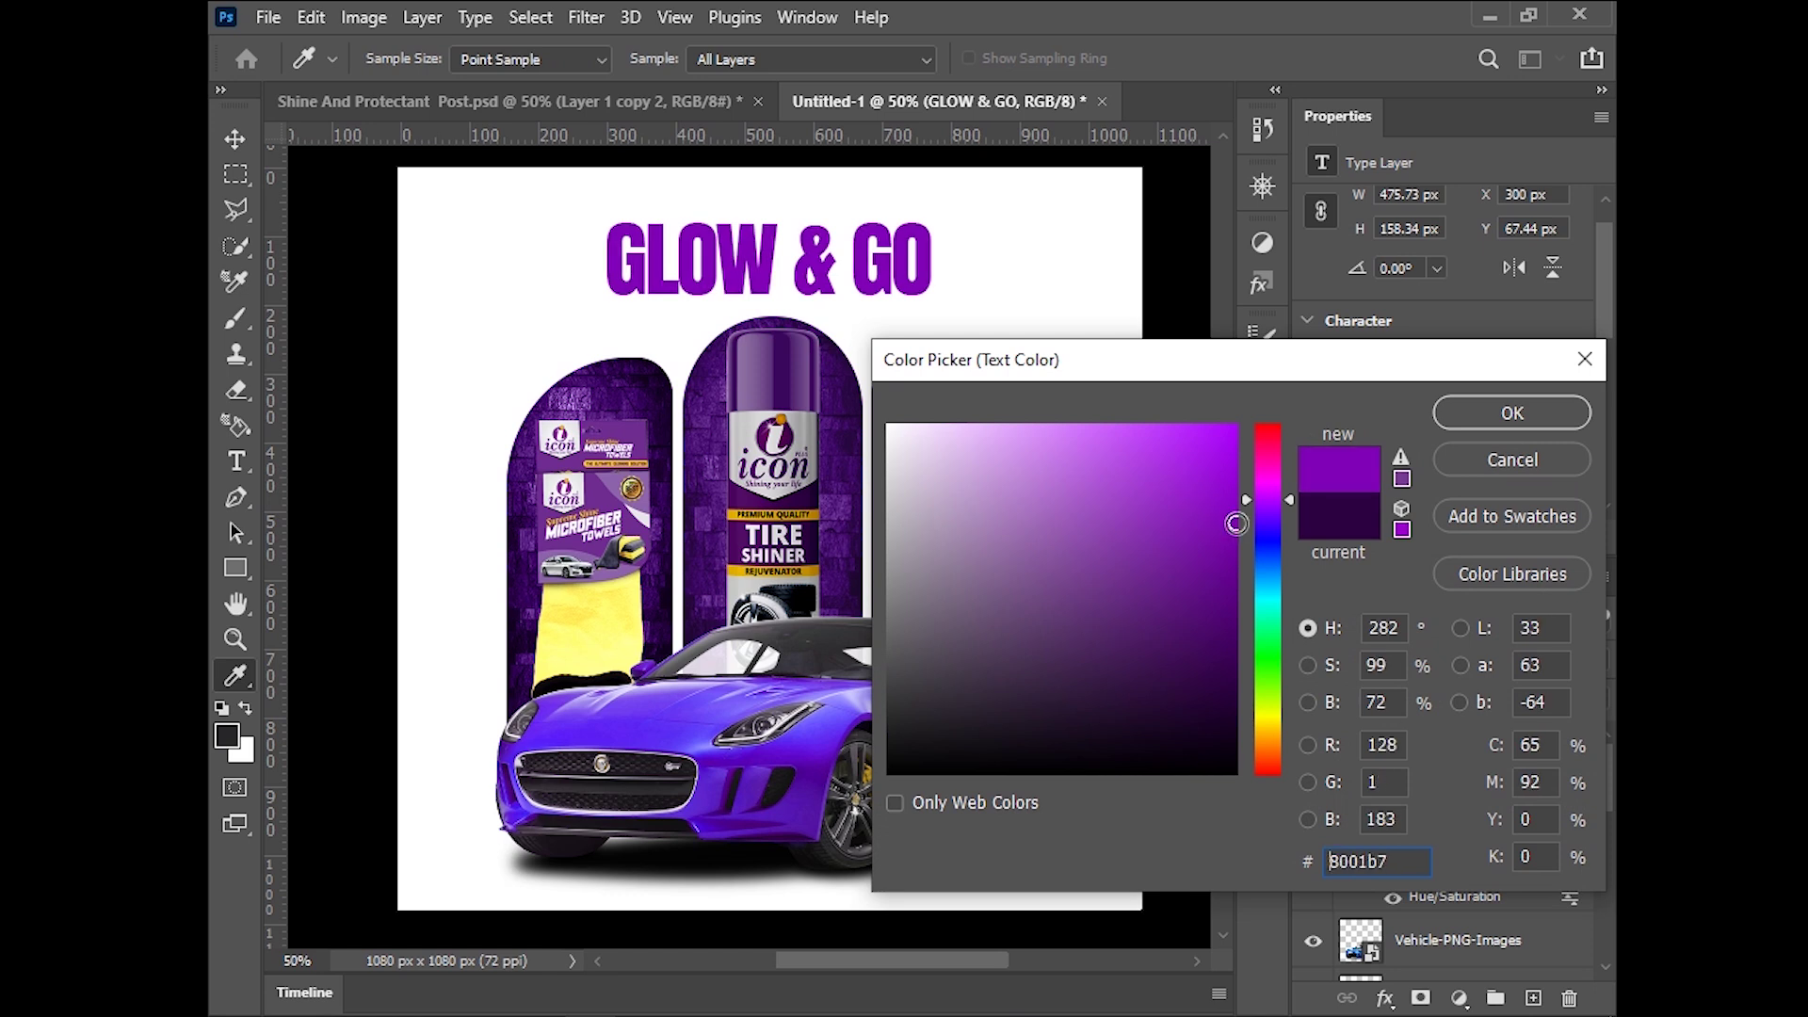
left_click_drag(1227, 529, 1234, 562)
left_click(1461, 422)
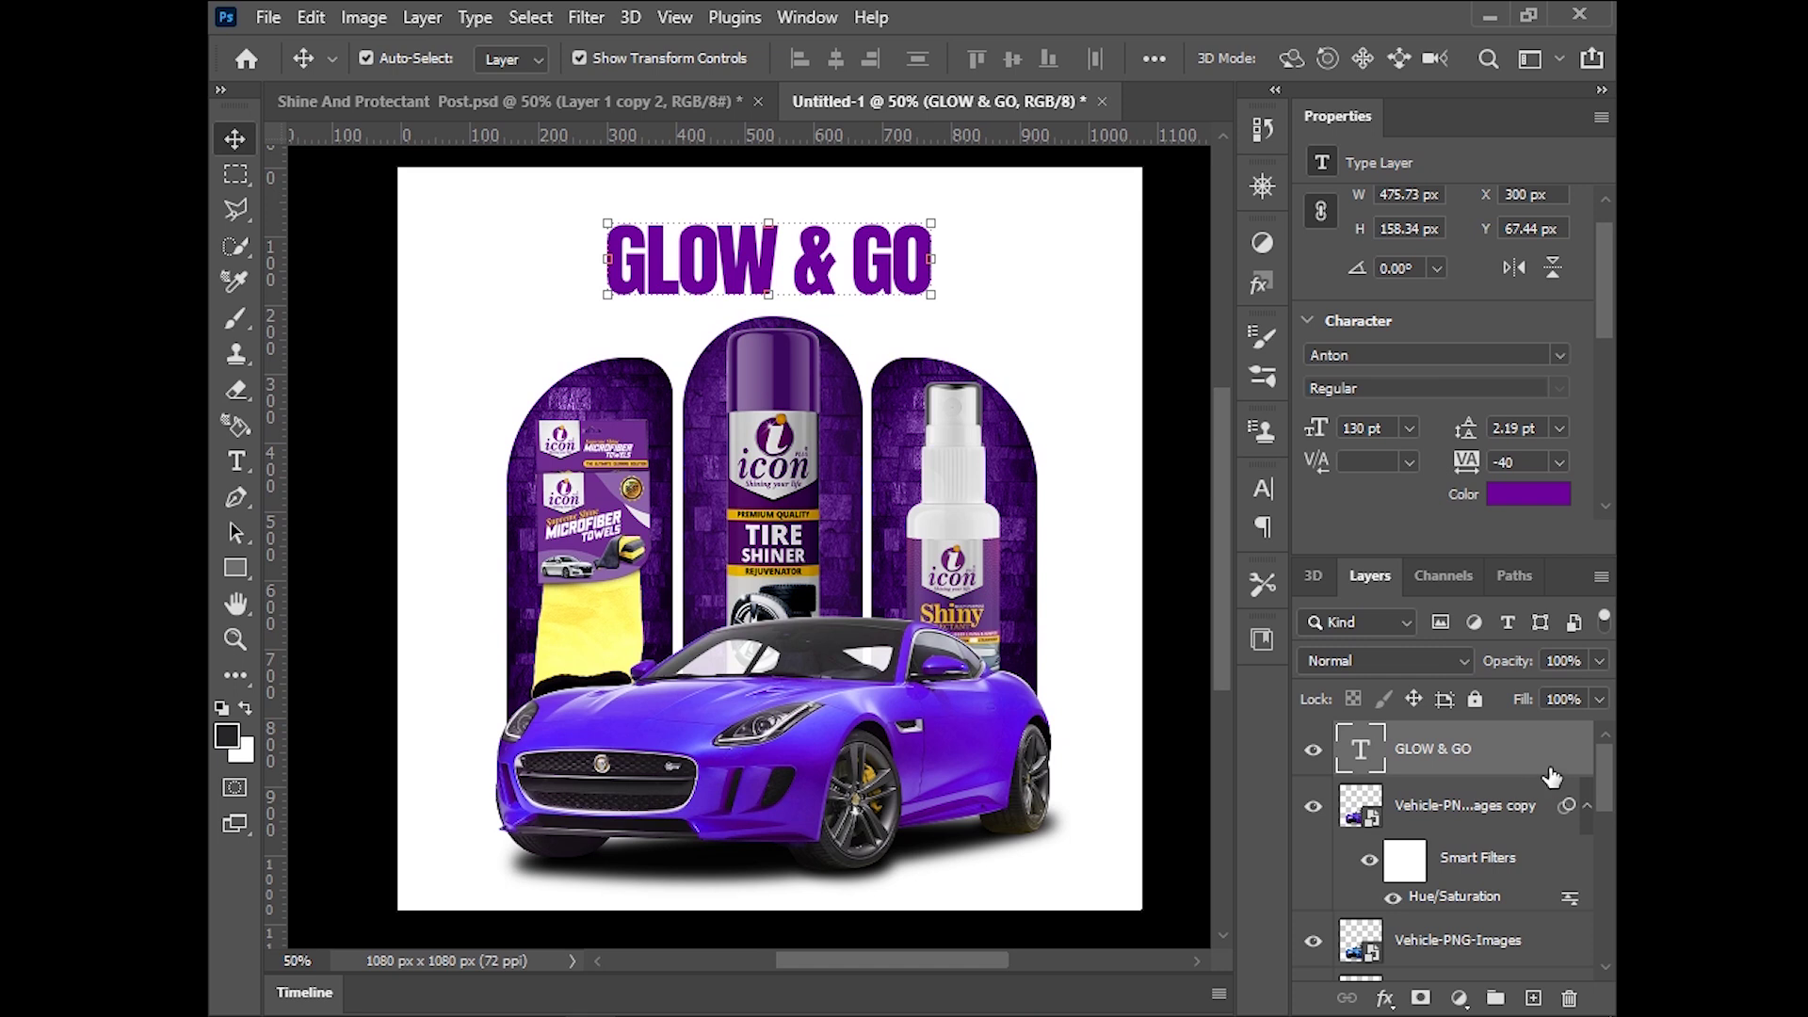
Add a Bevel & Emboss style to the headline with deeper bevel and size 24
double_click(1551, 770)
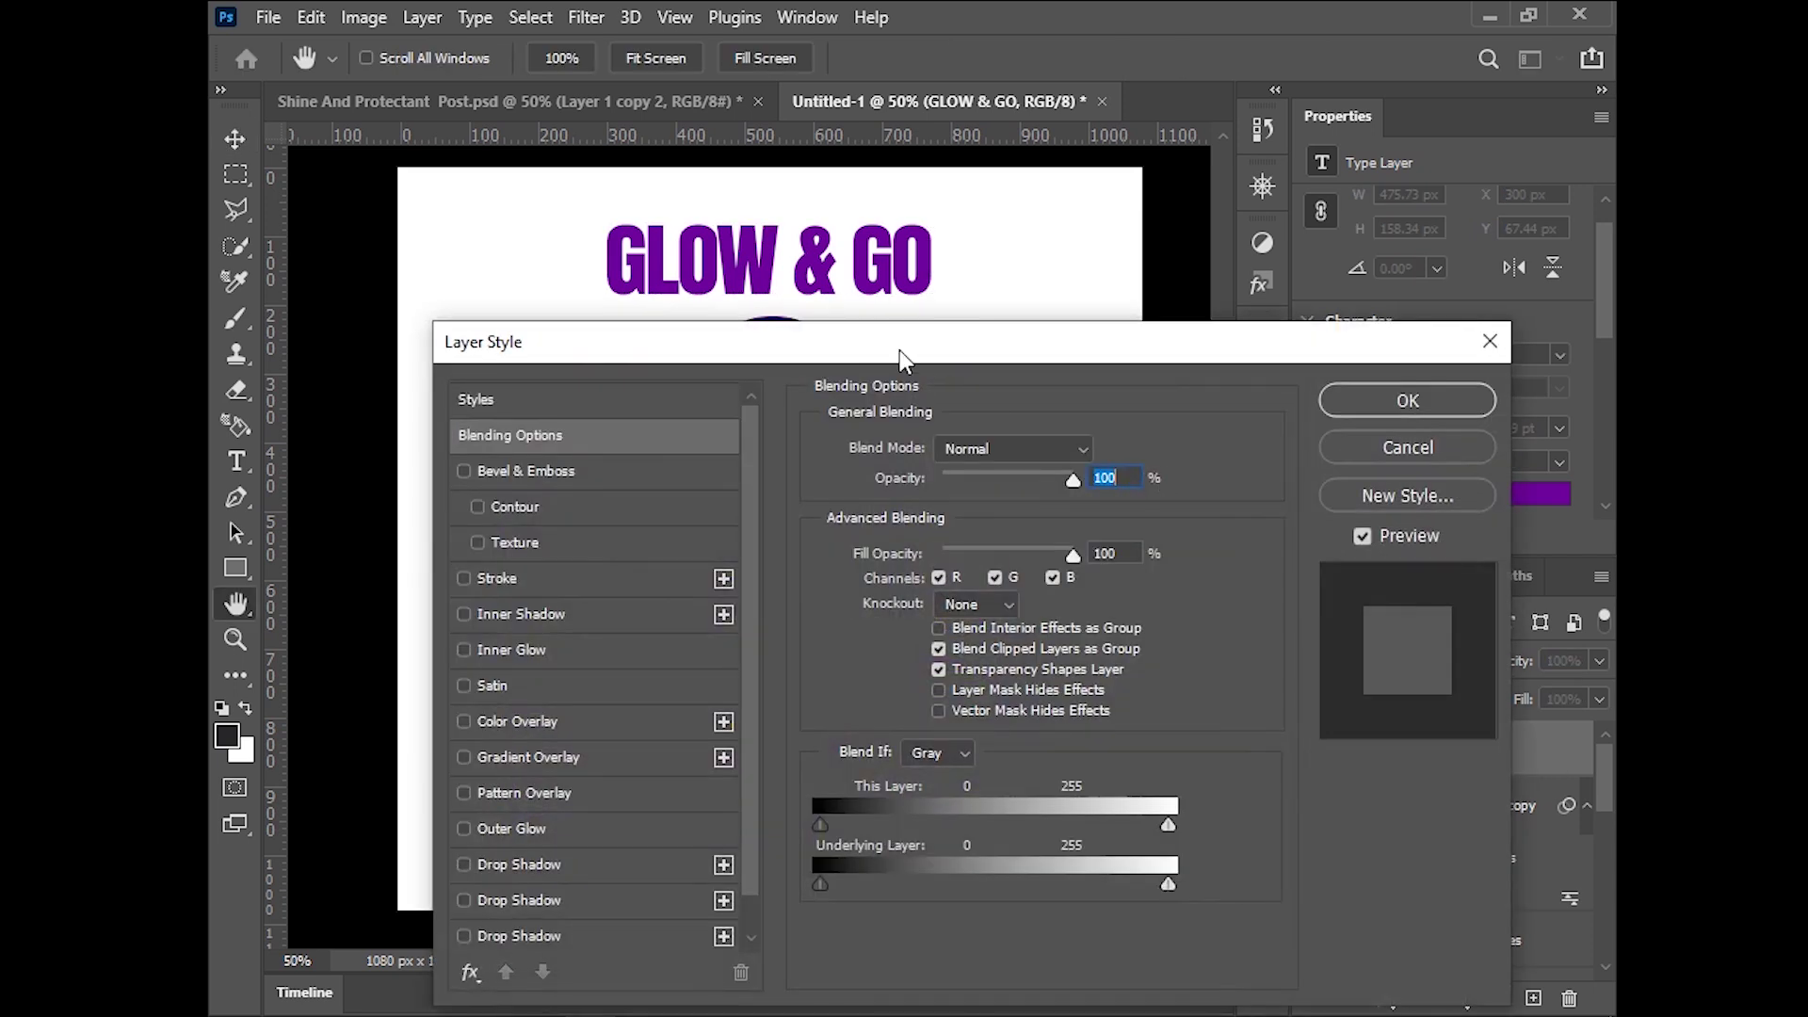
left_click_drag(901, 350, 1444, 250)
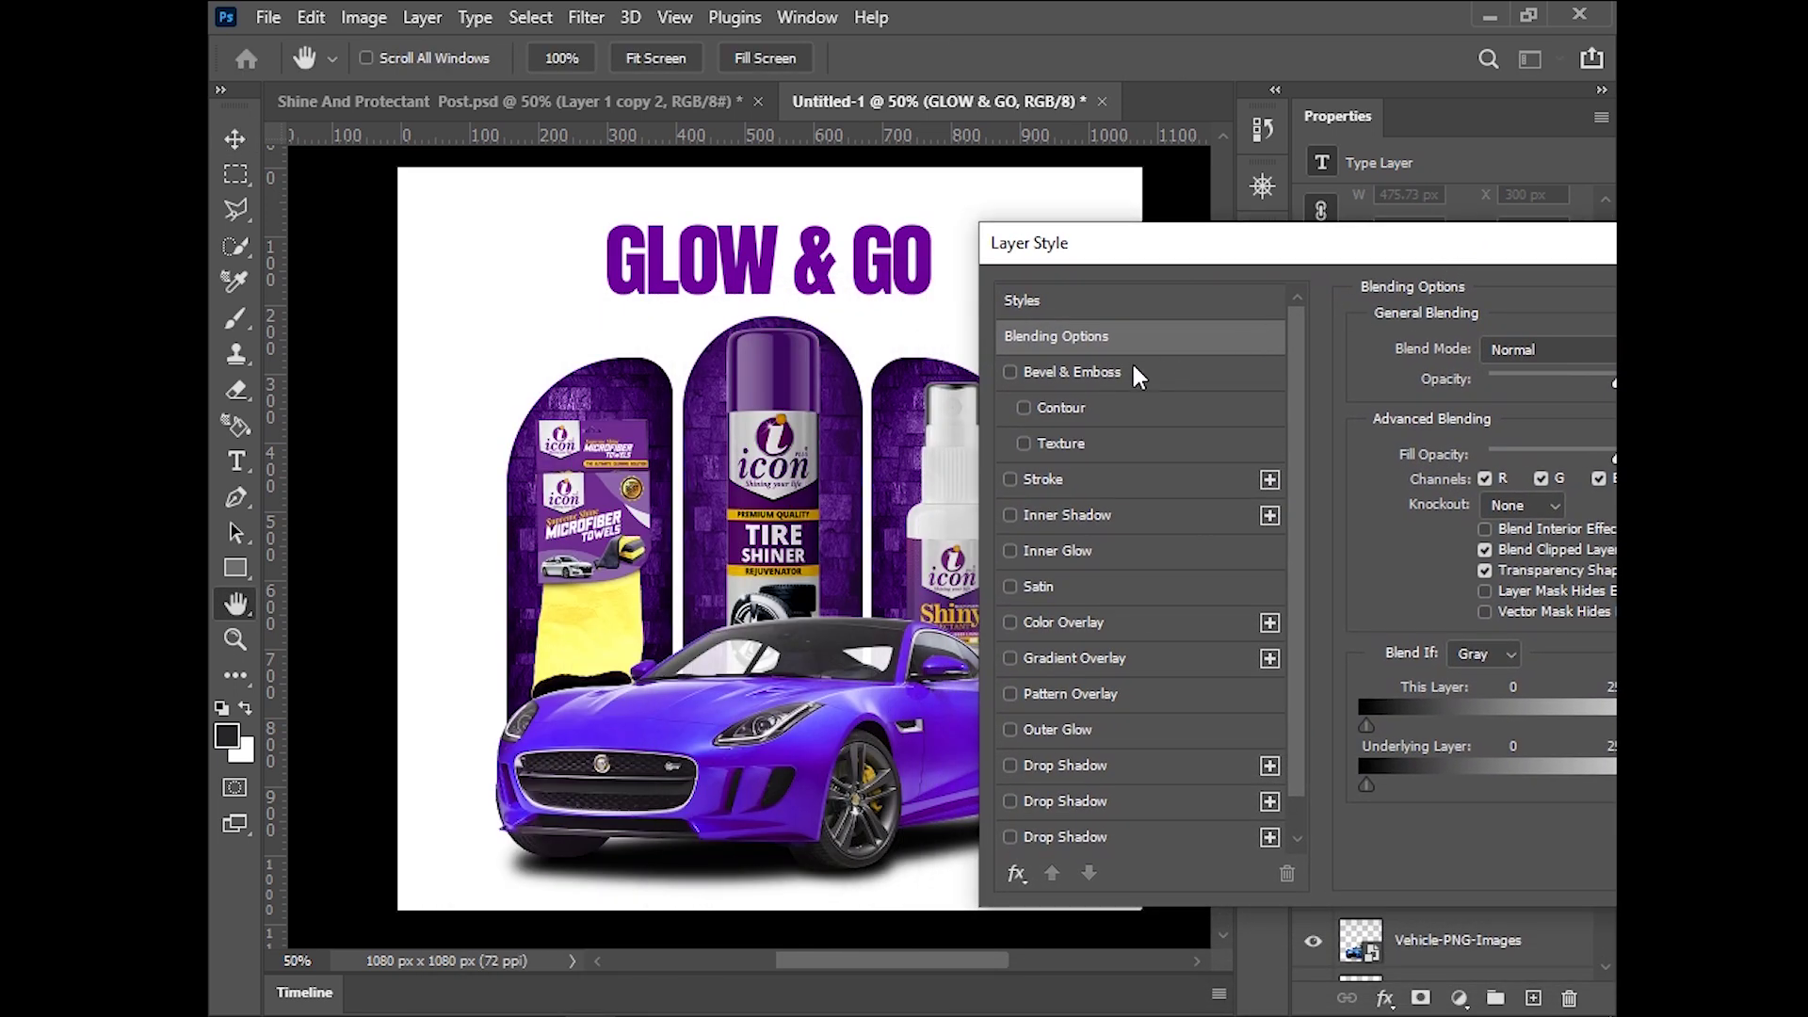
left_click(1111, 372)
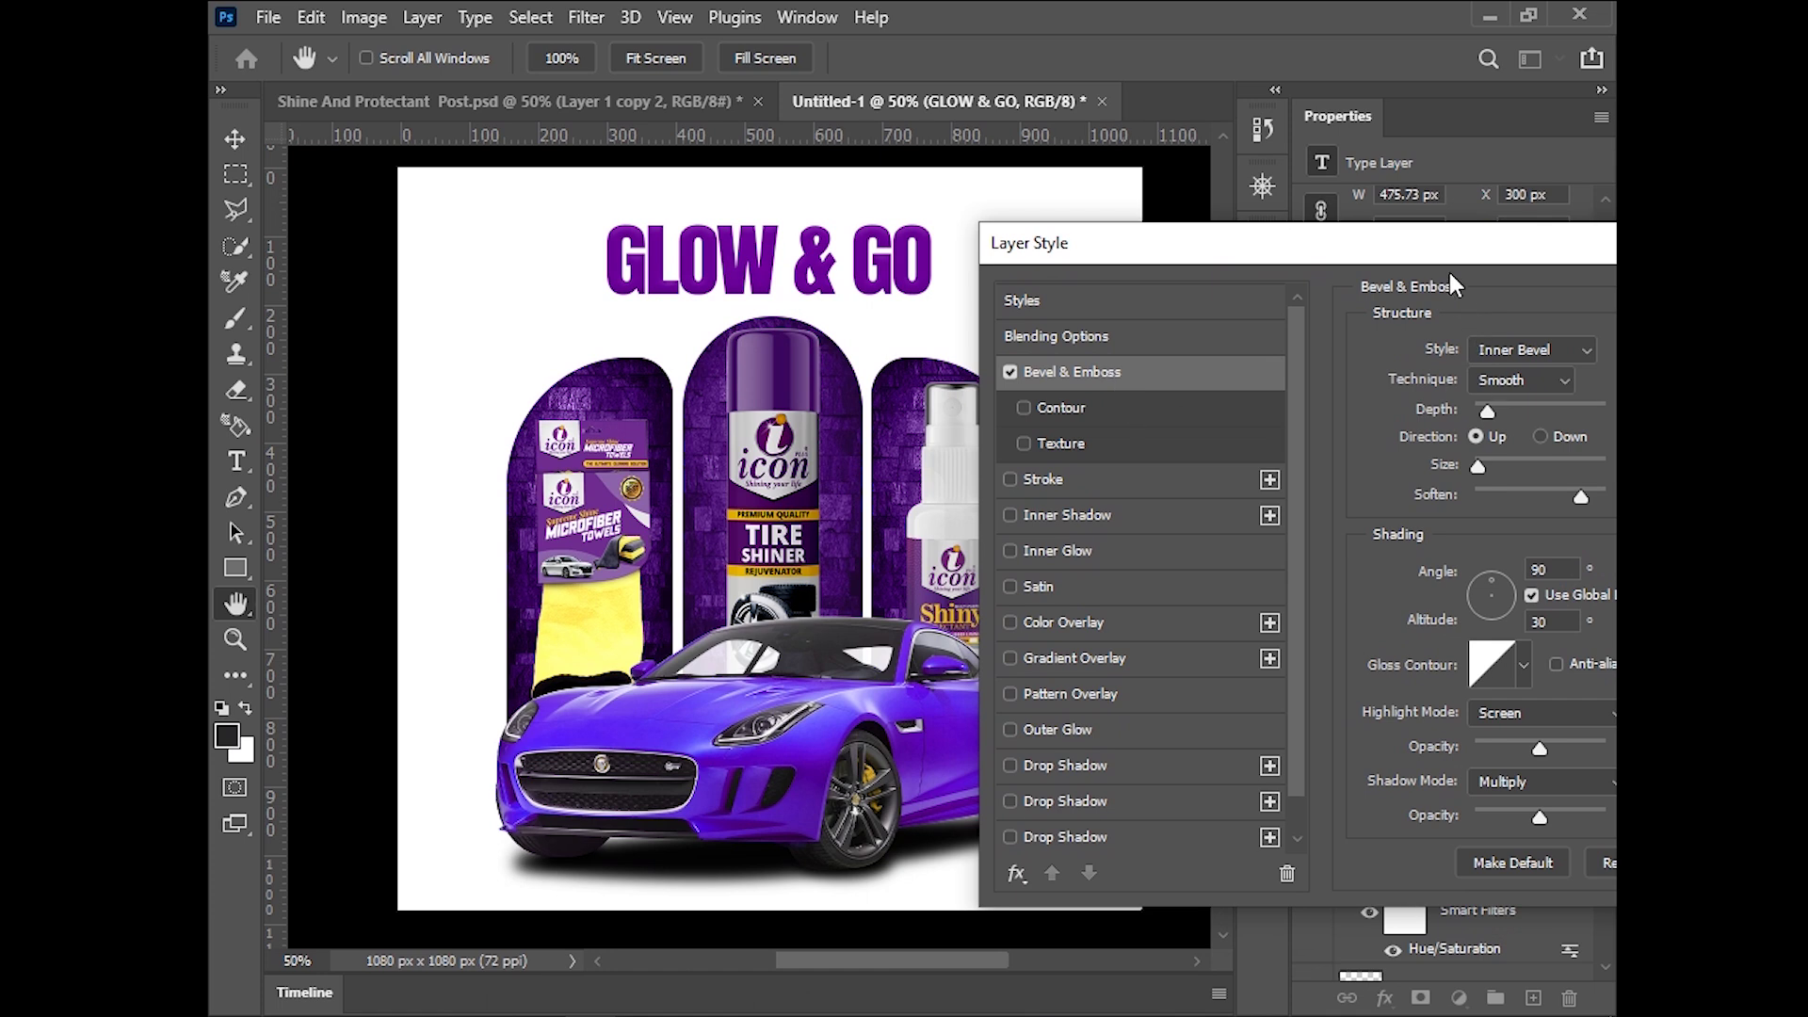
left_click_drag(1440, 254, 1380, 257)
left_click_drag(1428, 410, 1447, 415)
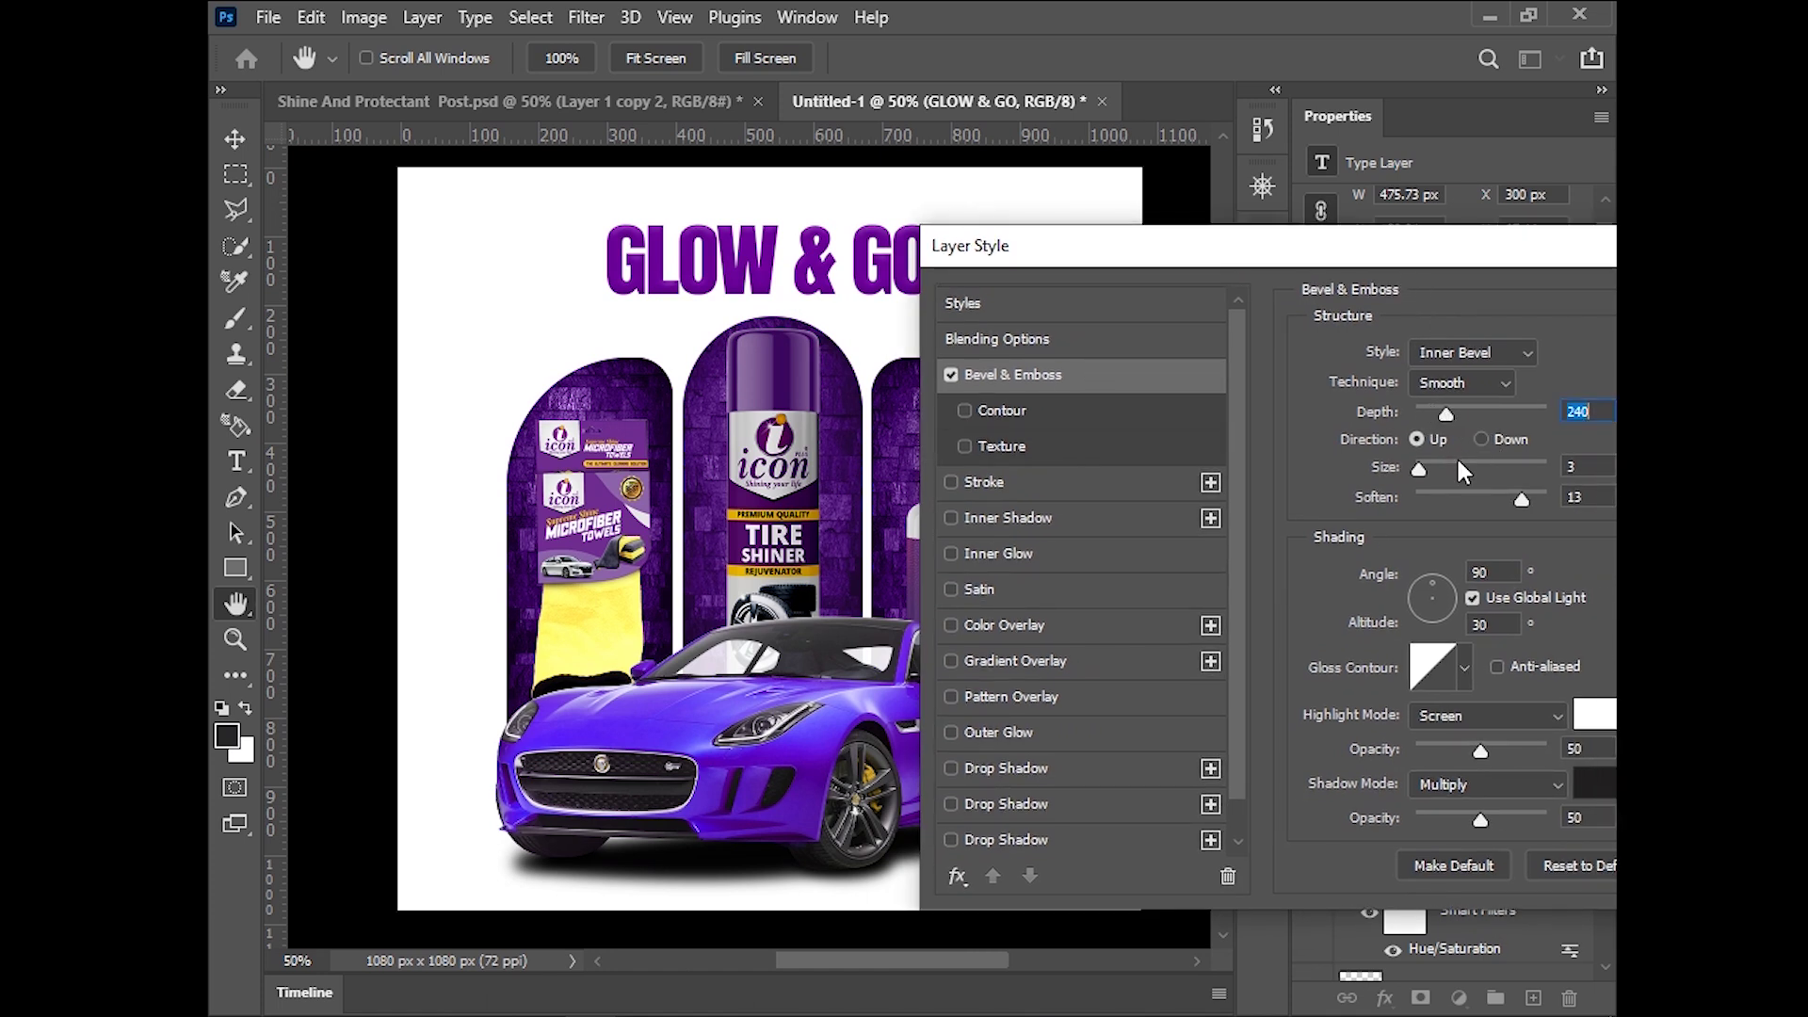
left_click_drag(1420, 469, 1437, 471)
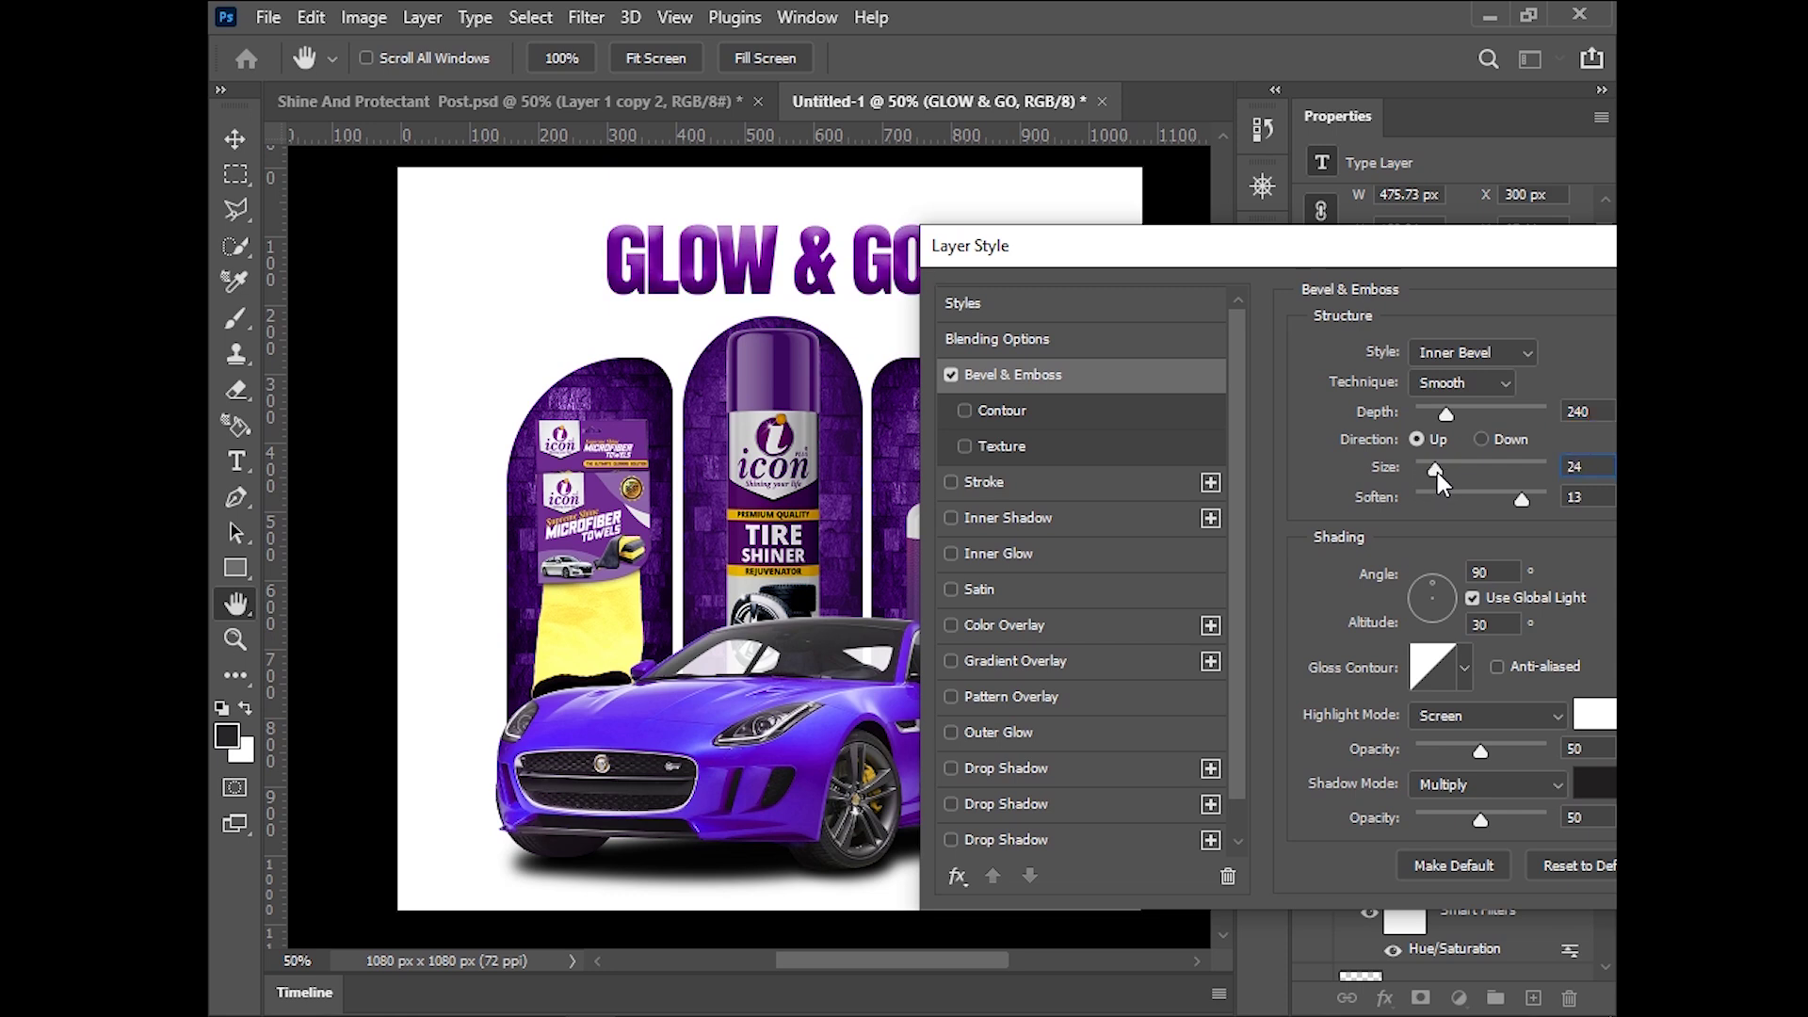
left_click_drag(1437, 472, 1437, 472)
left_click_drag(1435, 469, 1439, 471)
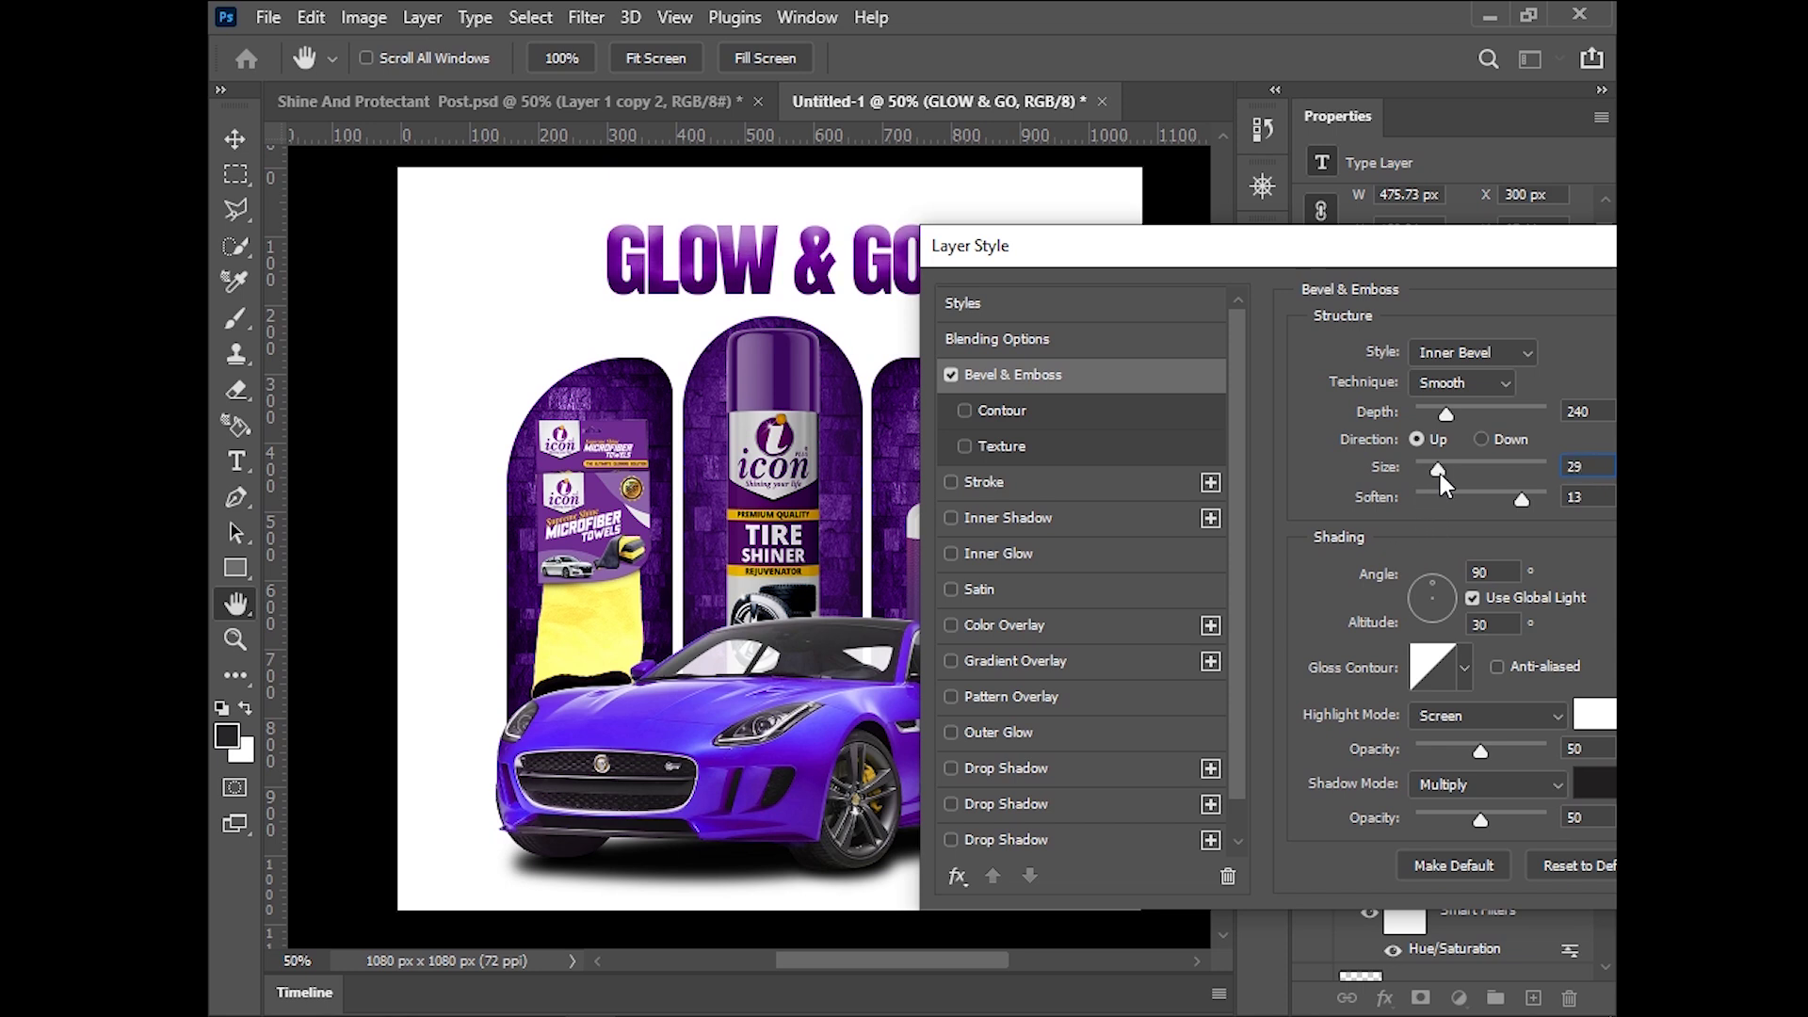
left_click_drag(1438, 475, 1441, 474)
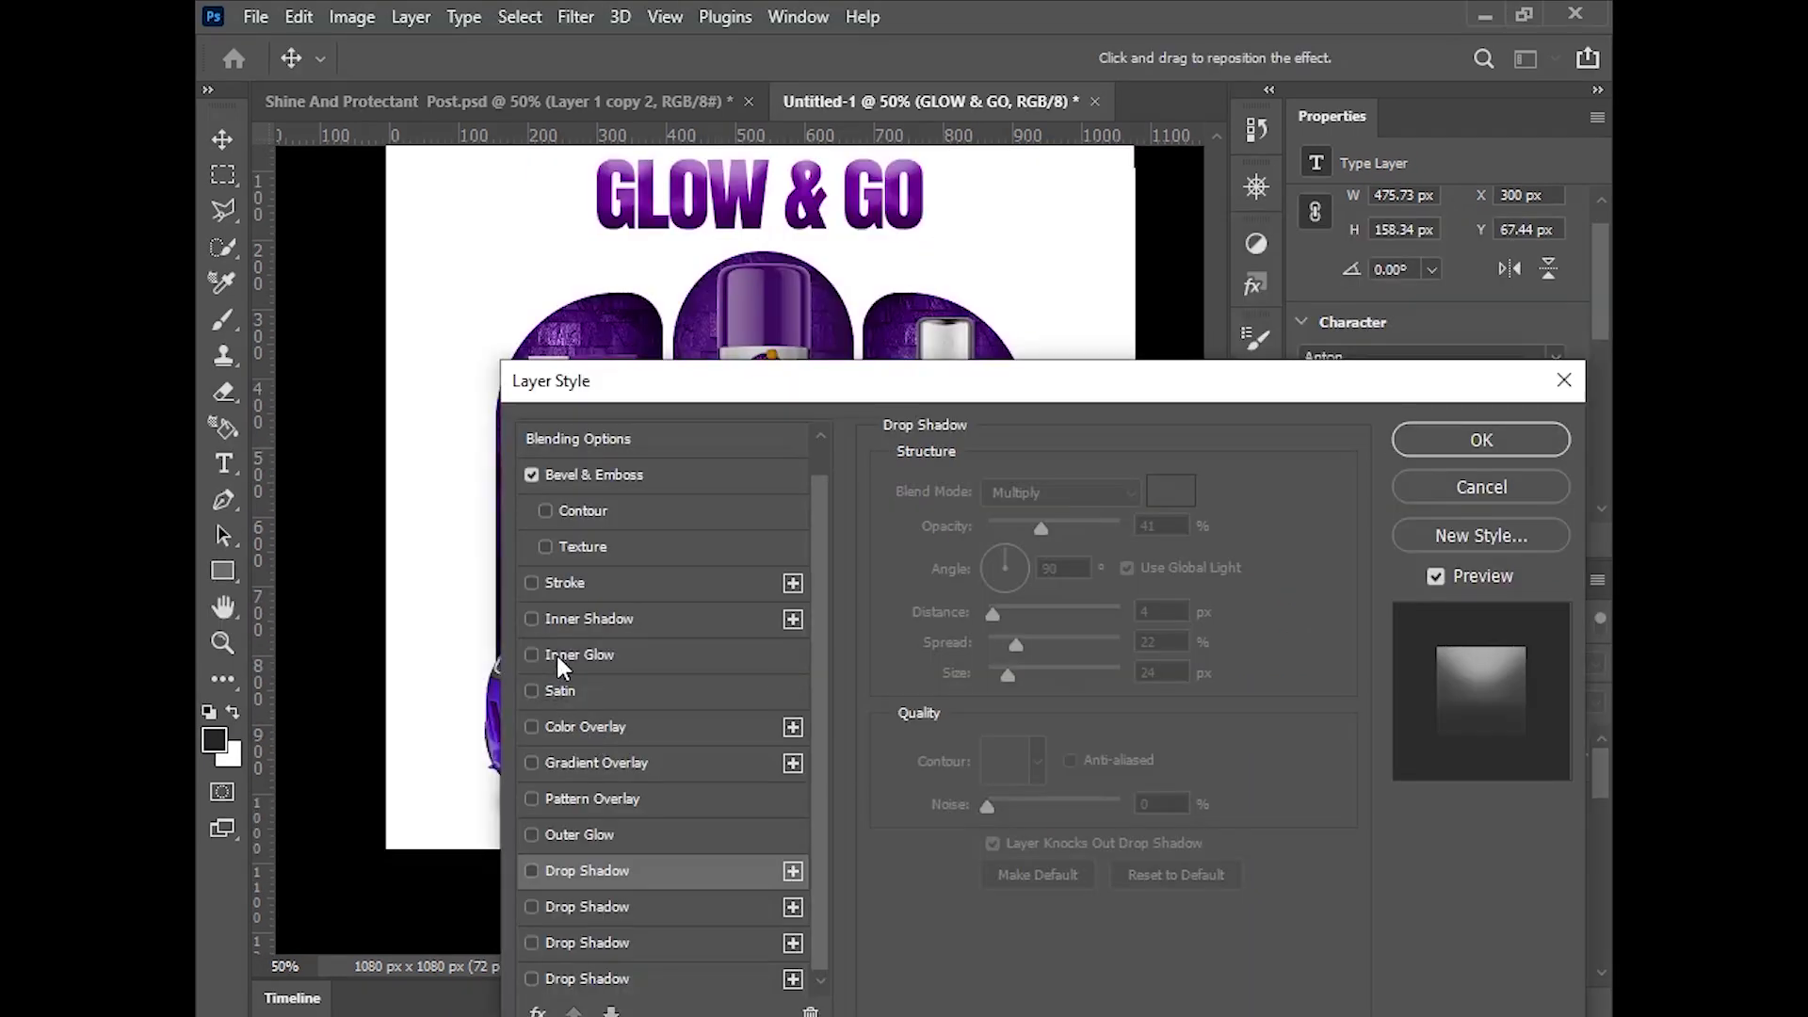
Add an Inner Glow of size 7 px with higher opacity and apply the styles
left_click_drag(684, 395, 1166, 357)
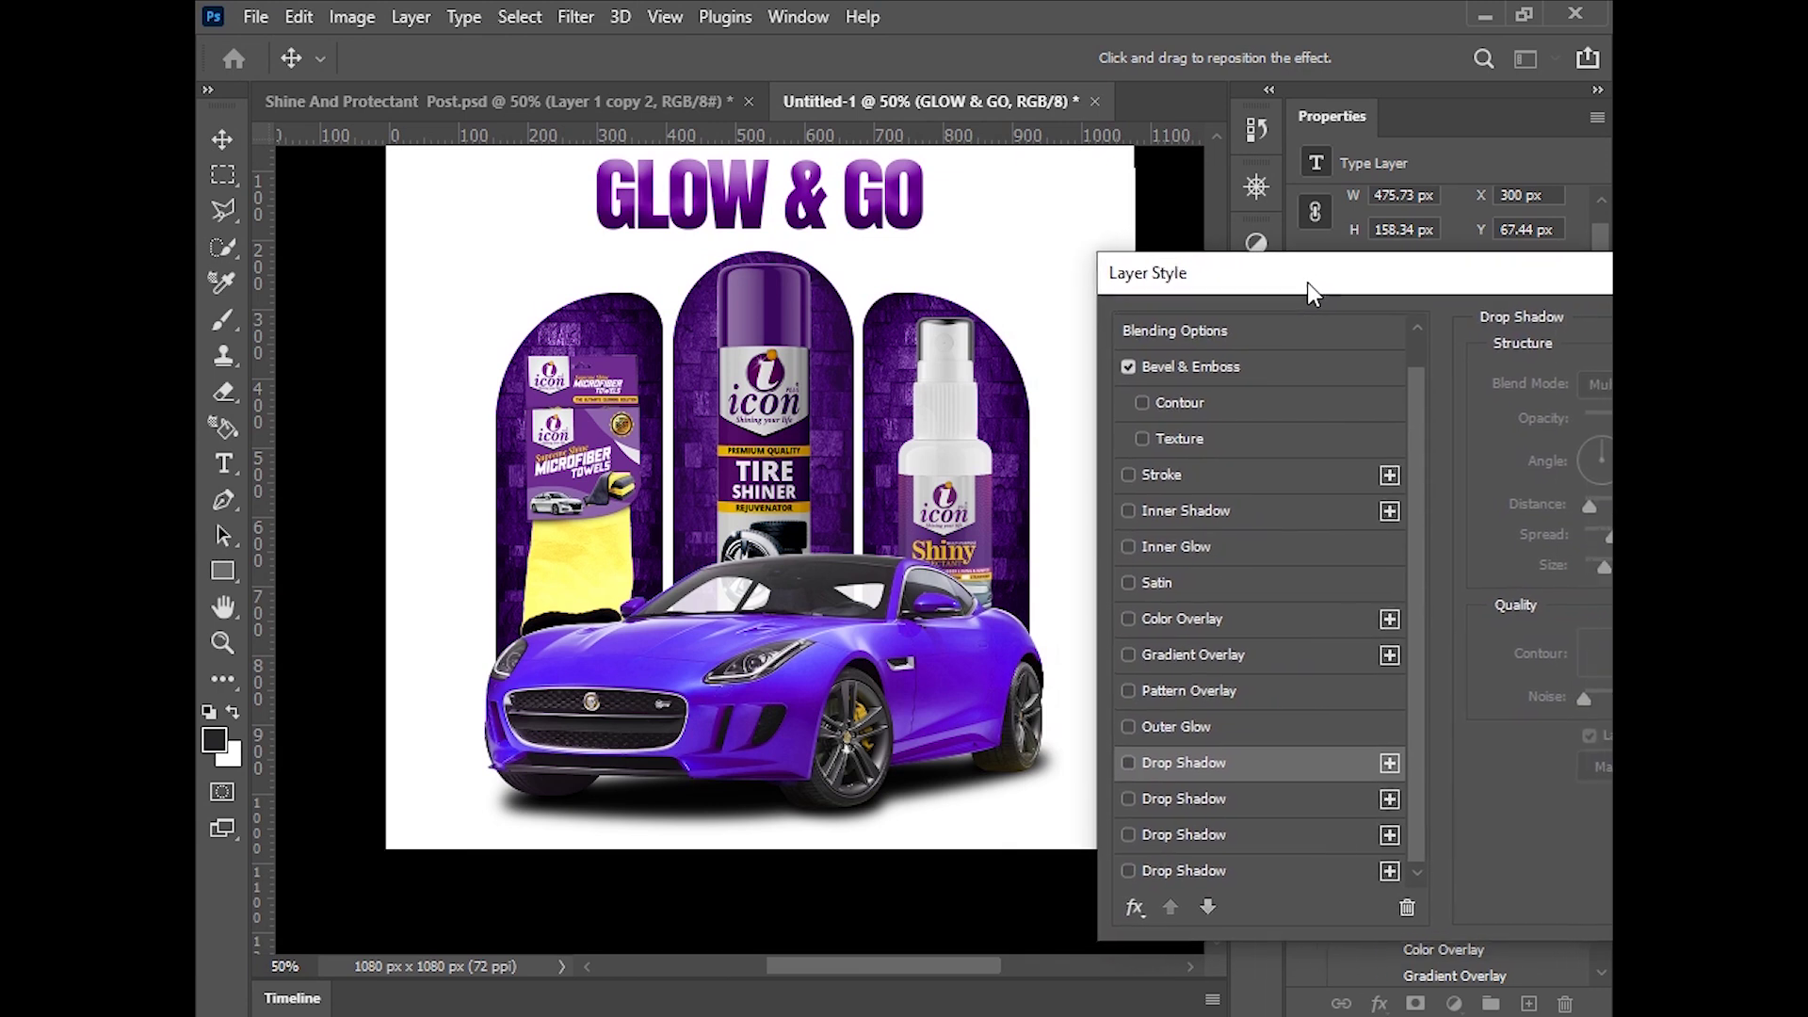
left_click_drag(1165, 358, 1083, 393)
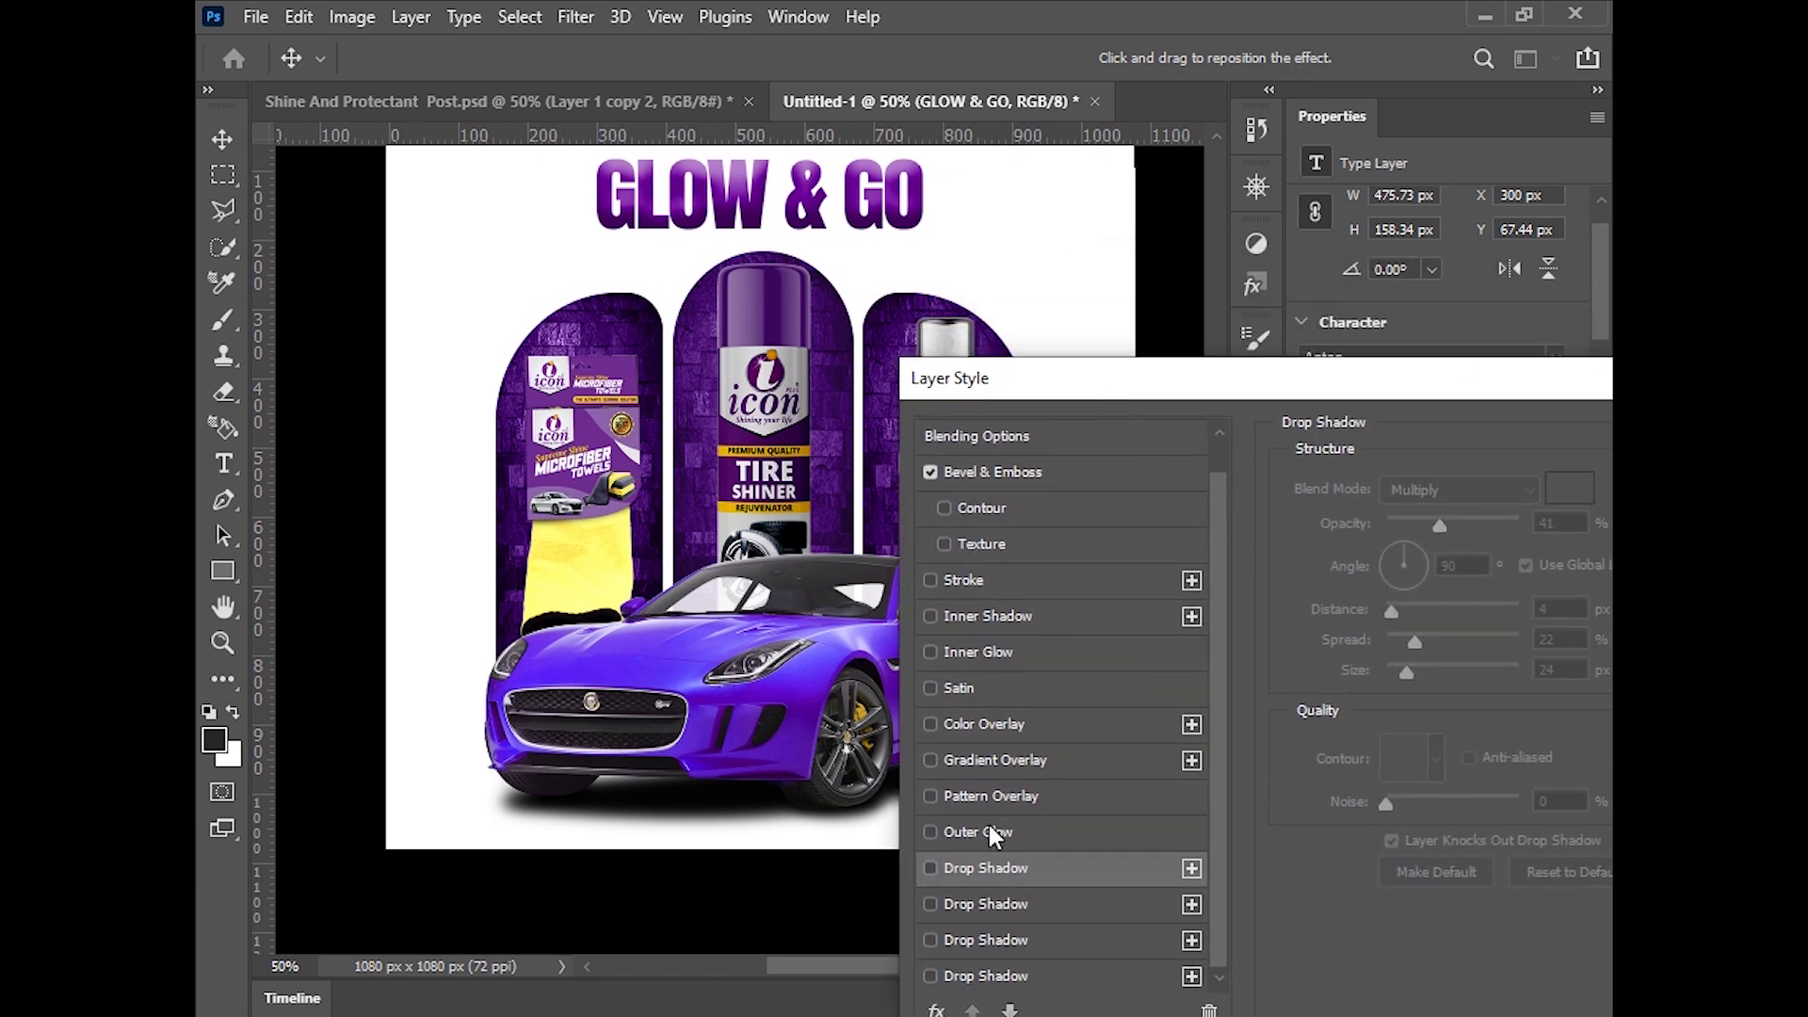
left_click(959, 652)
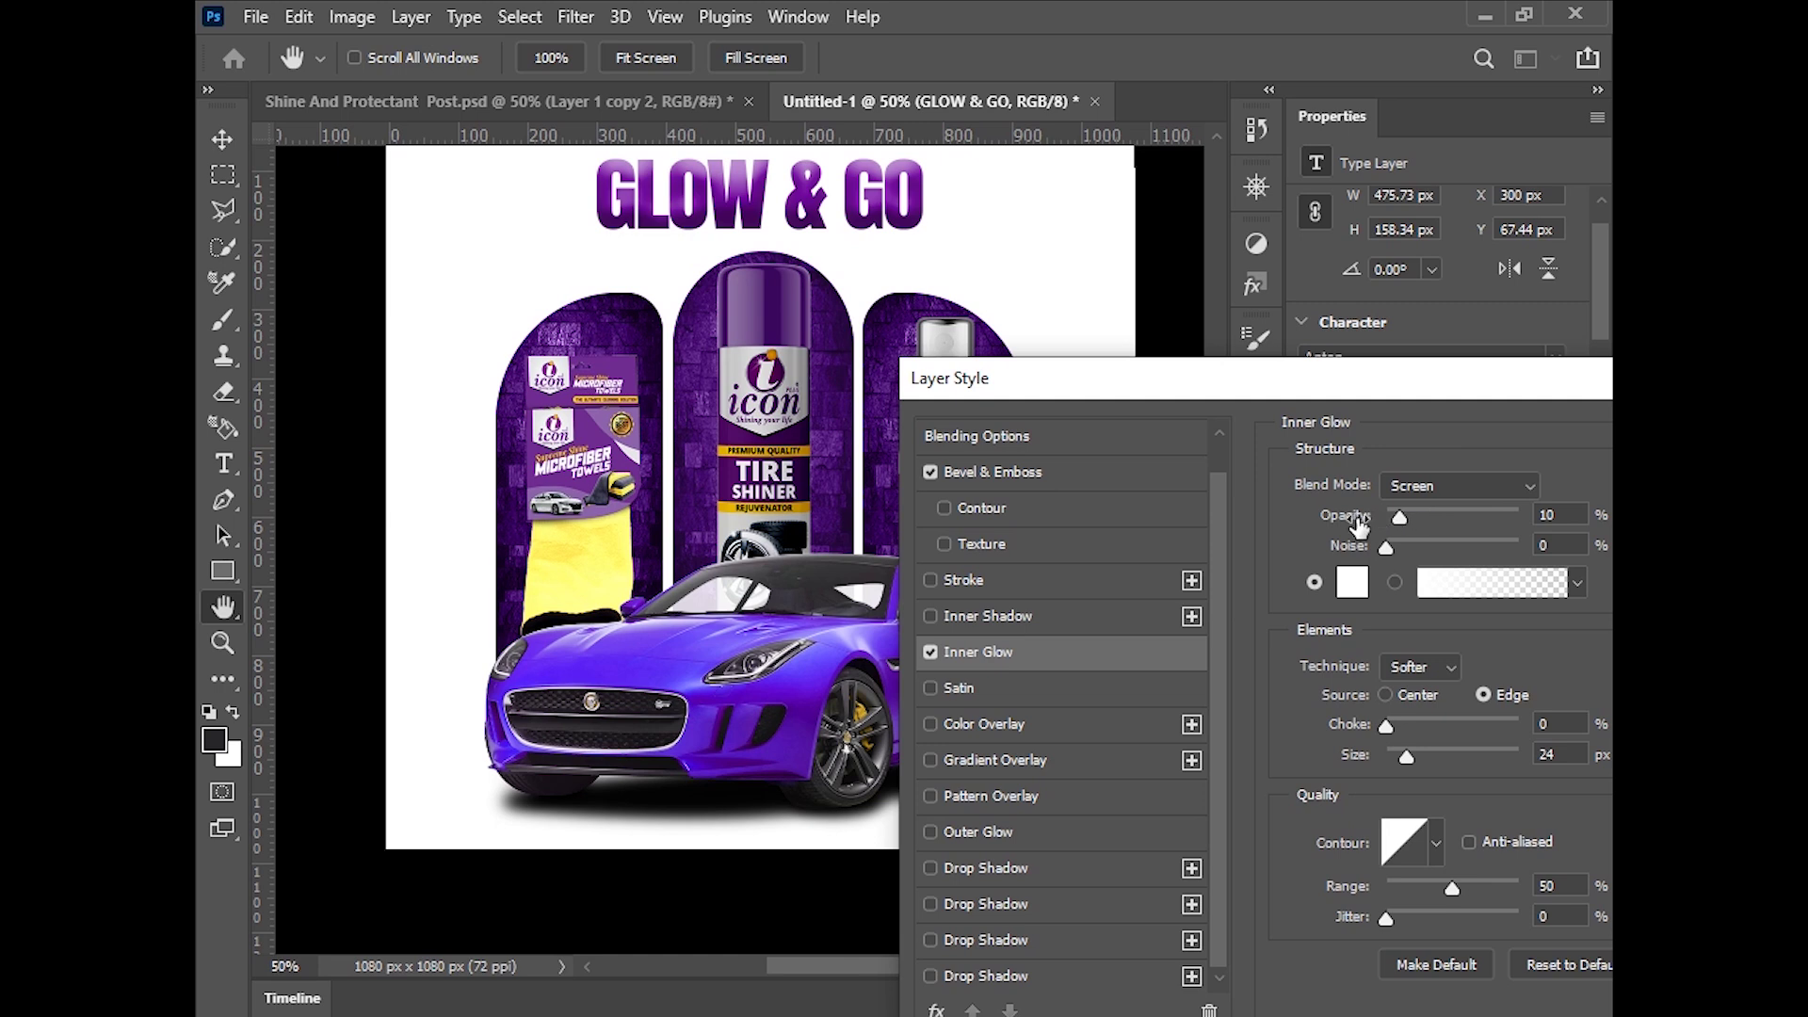
left_click_drag(1401, 516, 1410, 516)
left_click_drag(1407, 756, 1396, 756)
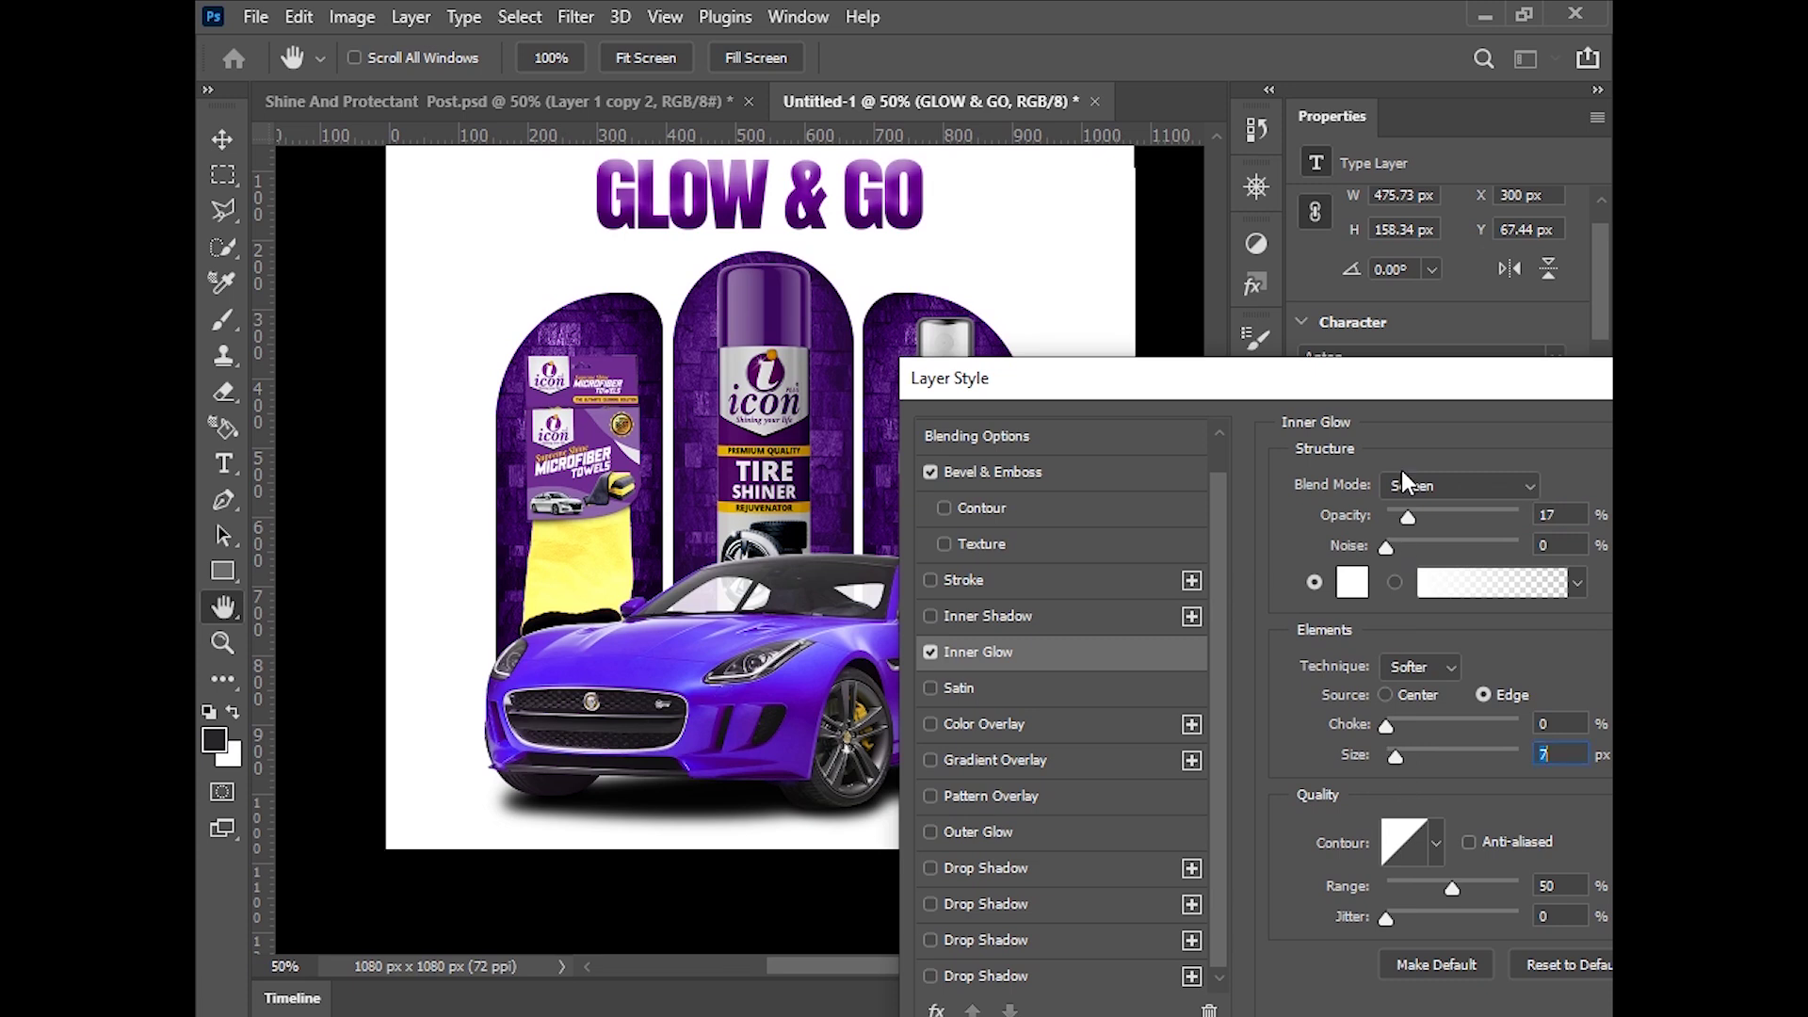
mouse_move(1404, 397)
left_mouse_down()
mouse_move(981, 434)
mouse_move(1025, 525)
left_mouse_up()
left_click(1499, 481)
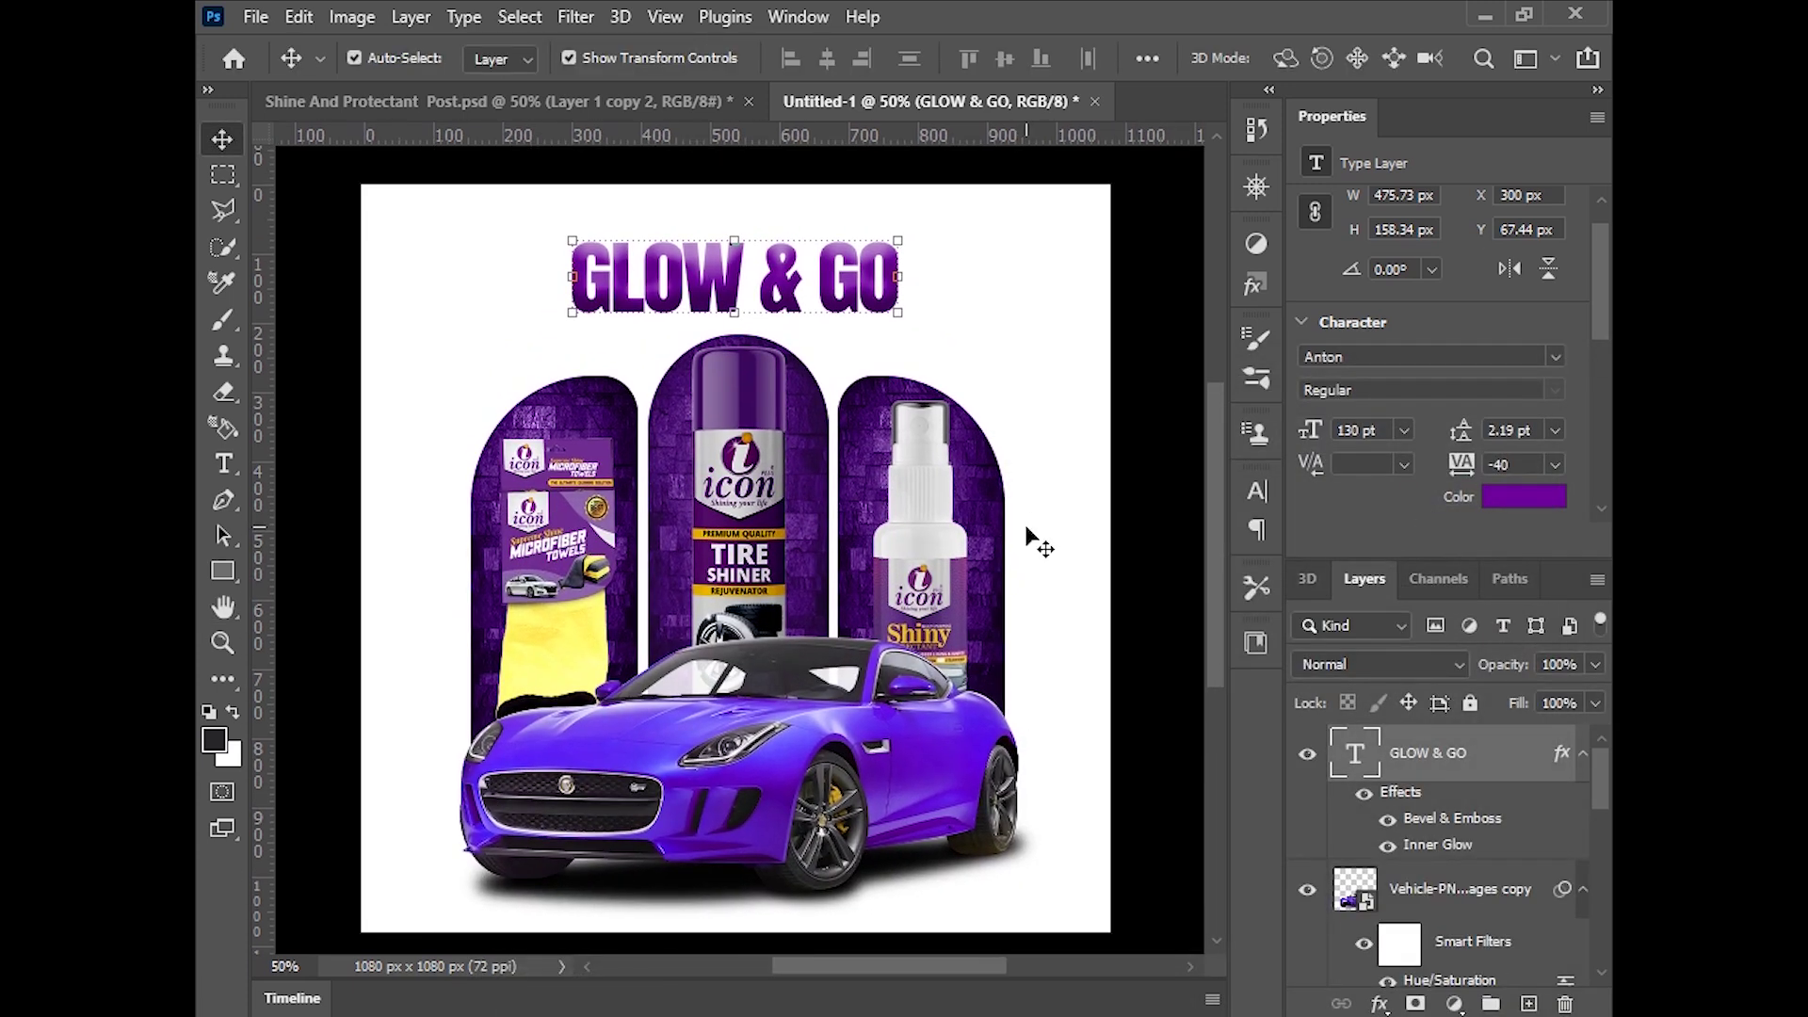
left_click_drag(1105, 610, 1089, 573)
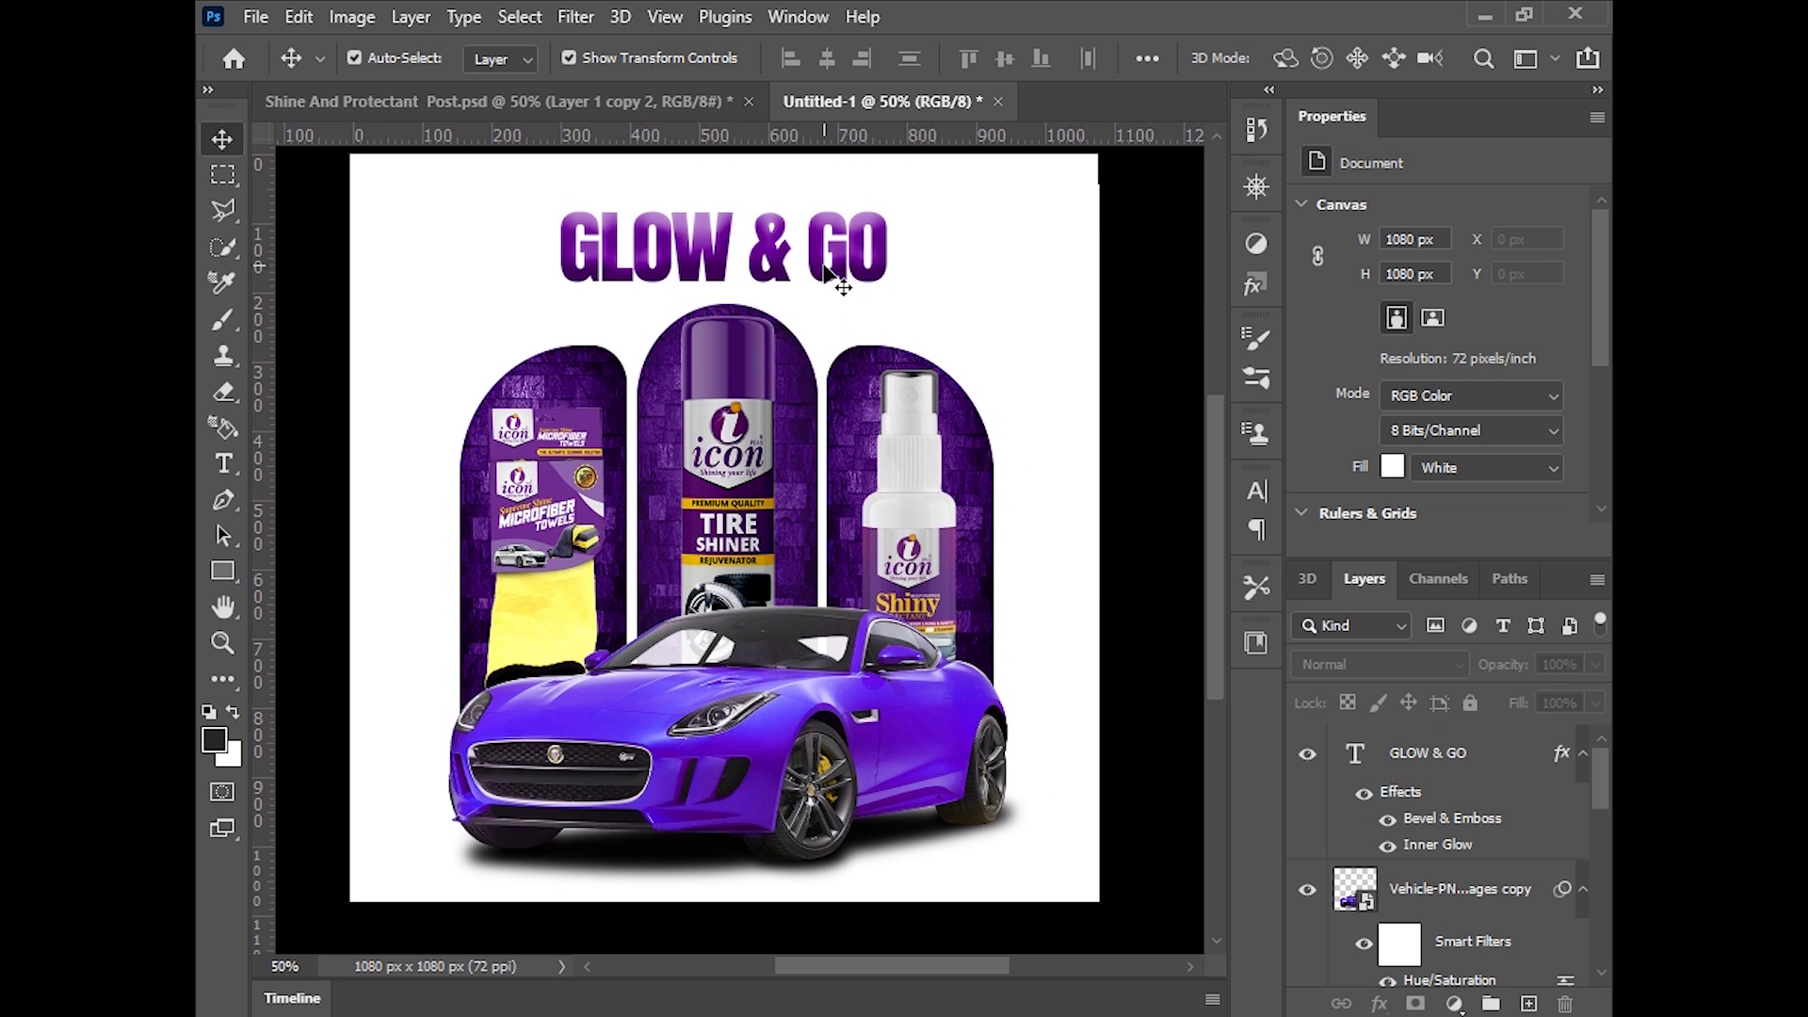
Shift the GLOW & GO headline slightly left
left_click_drag(825, 273, 817, 273)
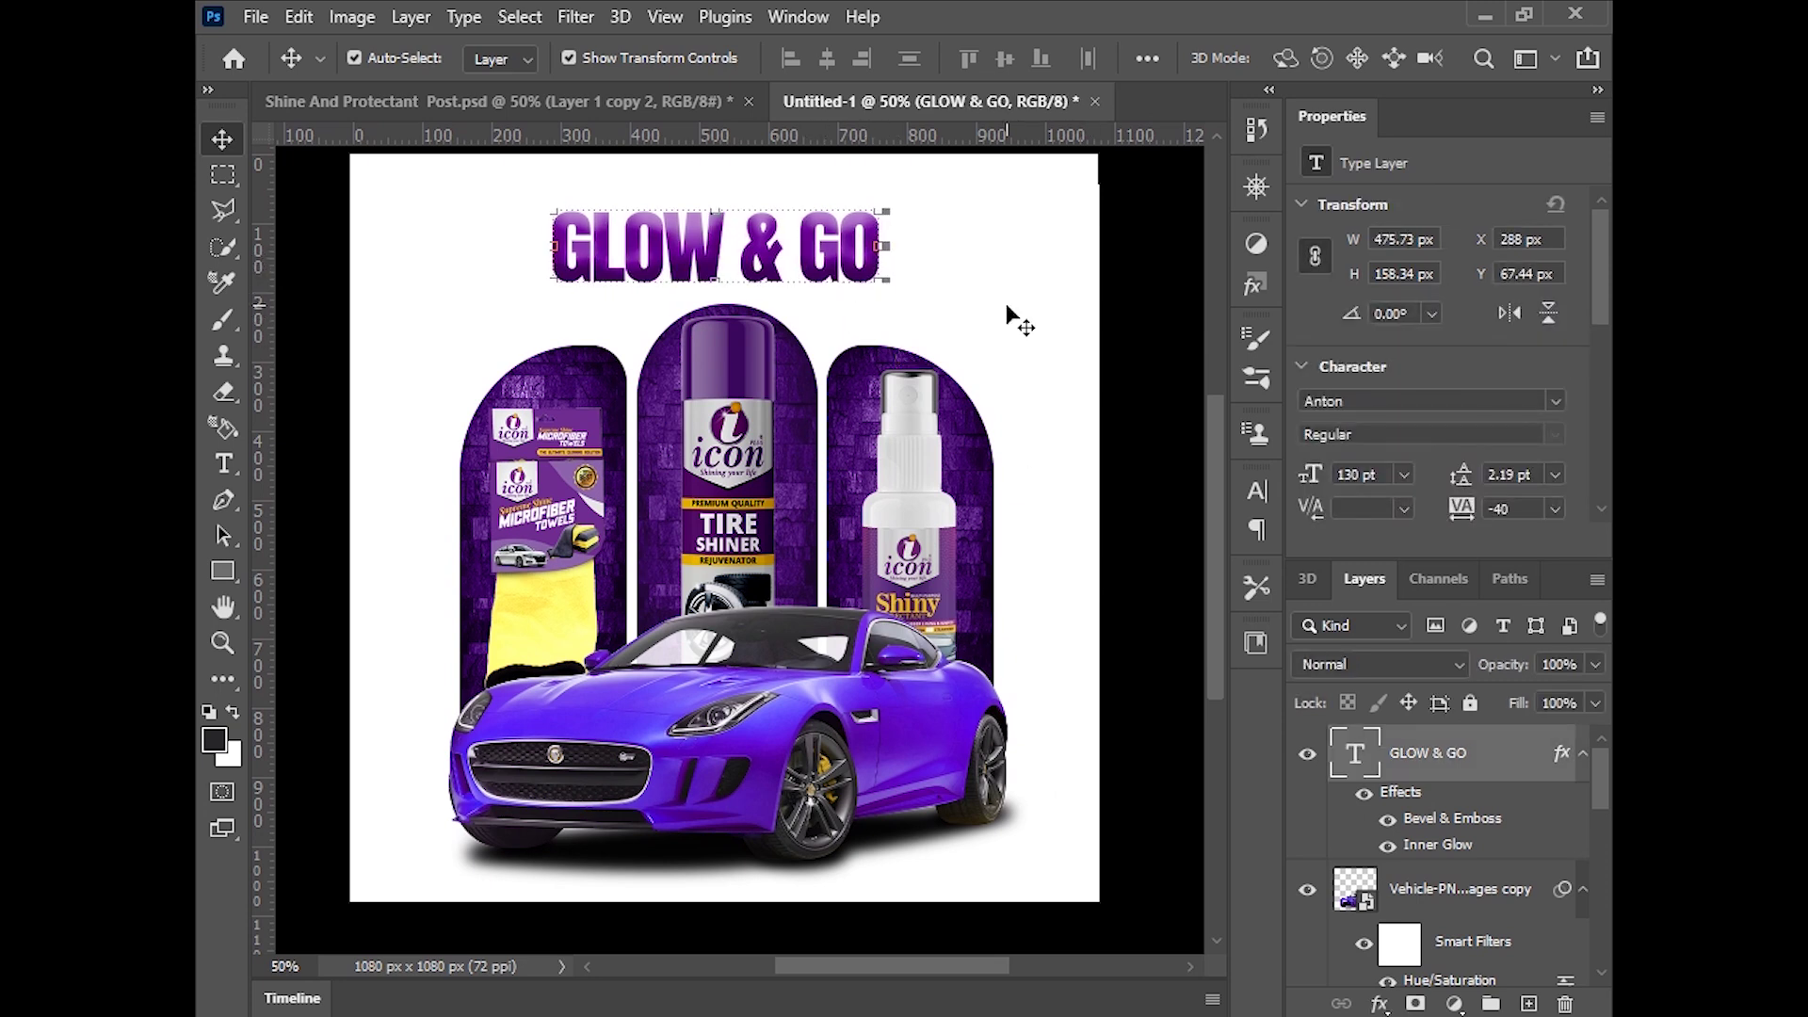
left_click(980, 396)
left_click_drag(1043, 404, 1053, 414)
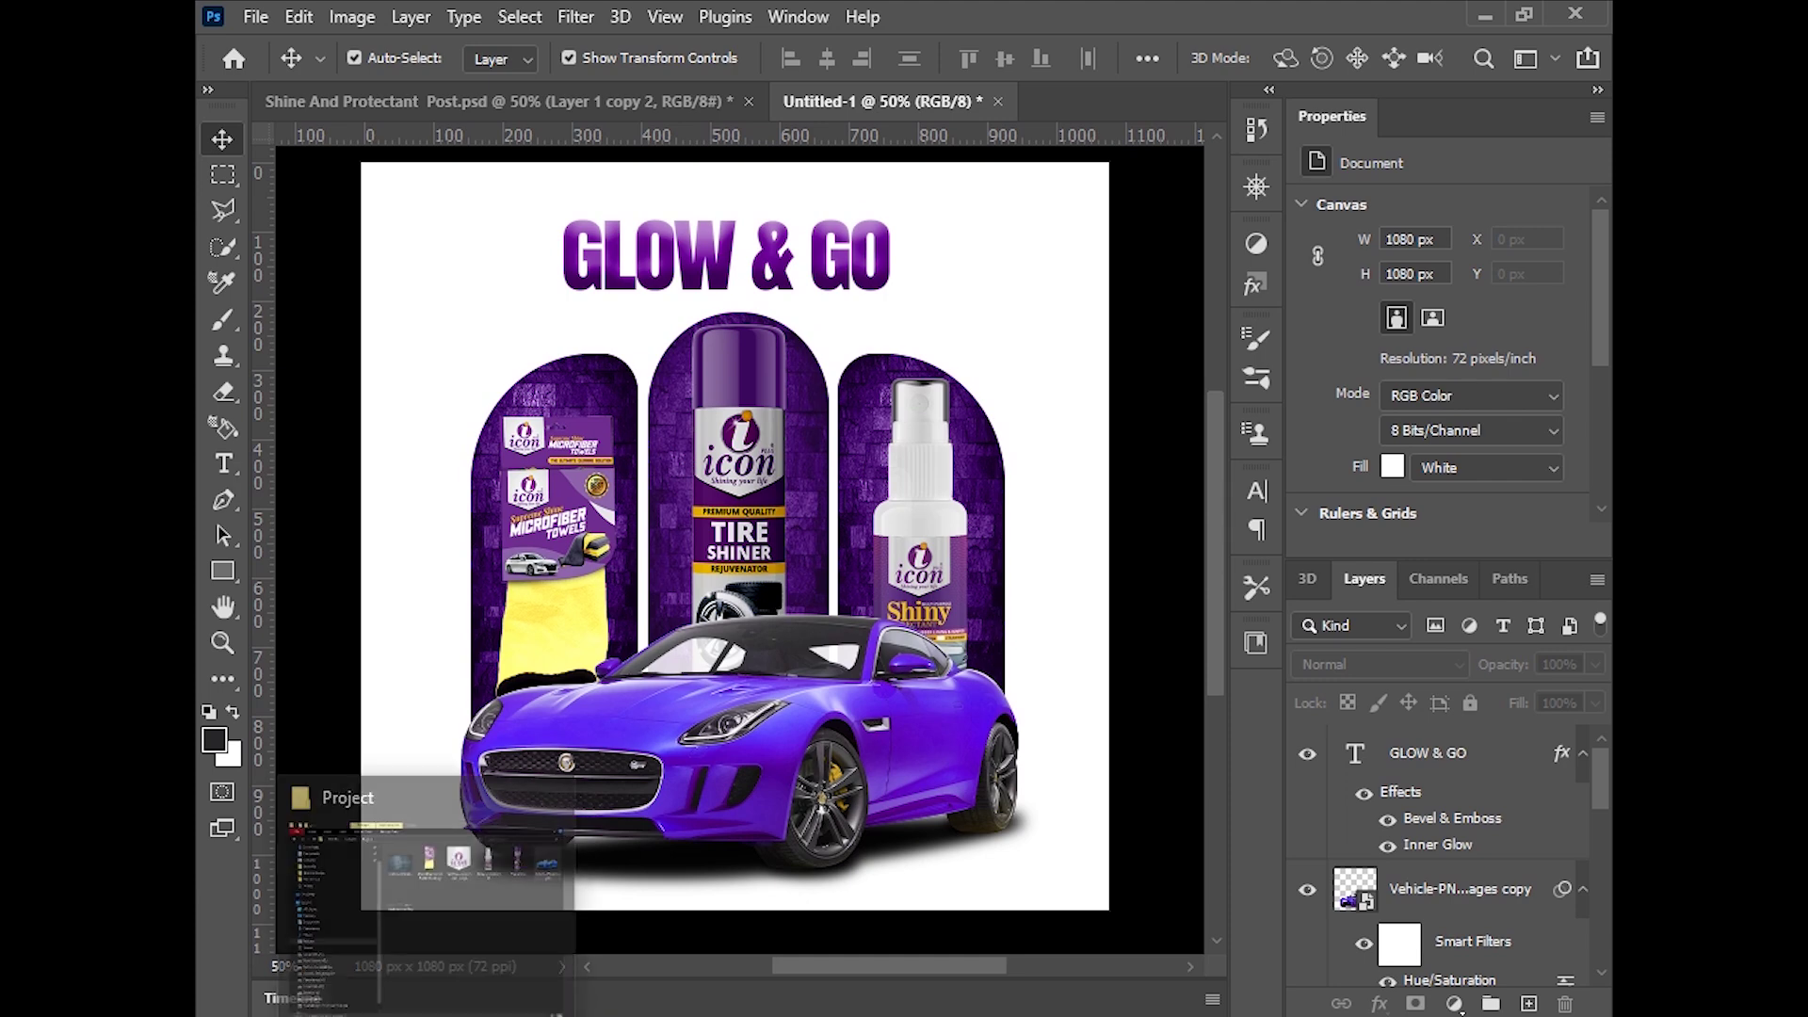
Place the icon logo from the project folder, scaled down in the top-left corner
left_click(426, 880)
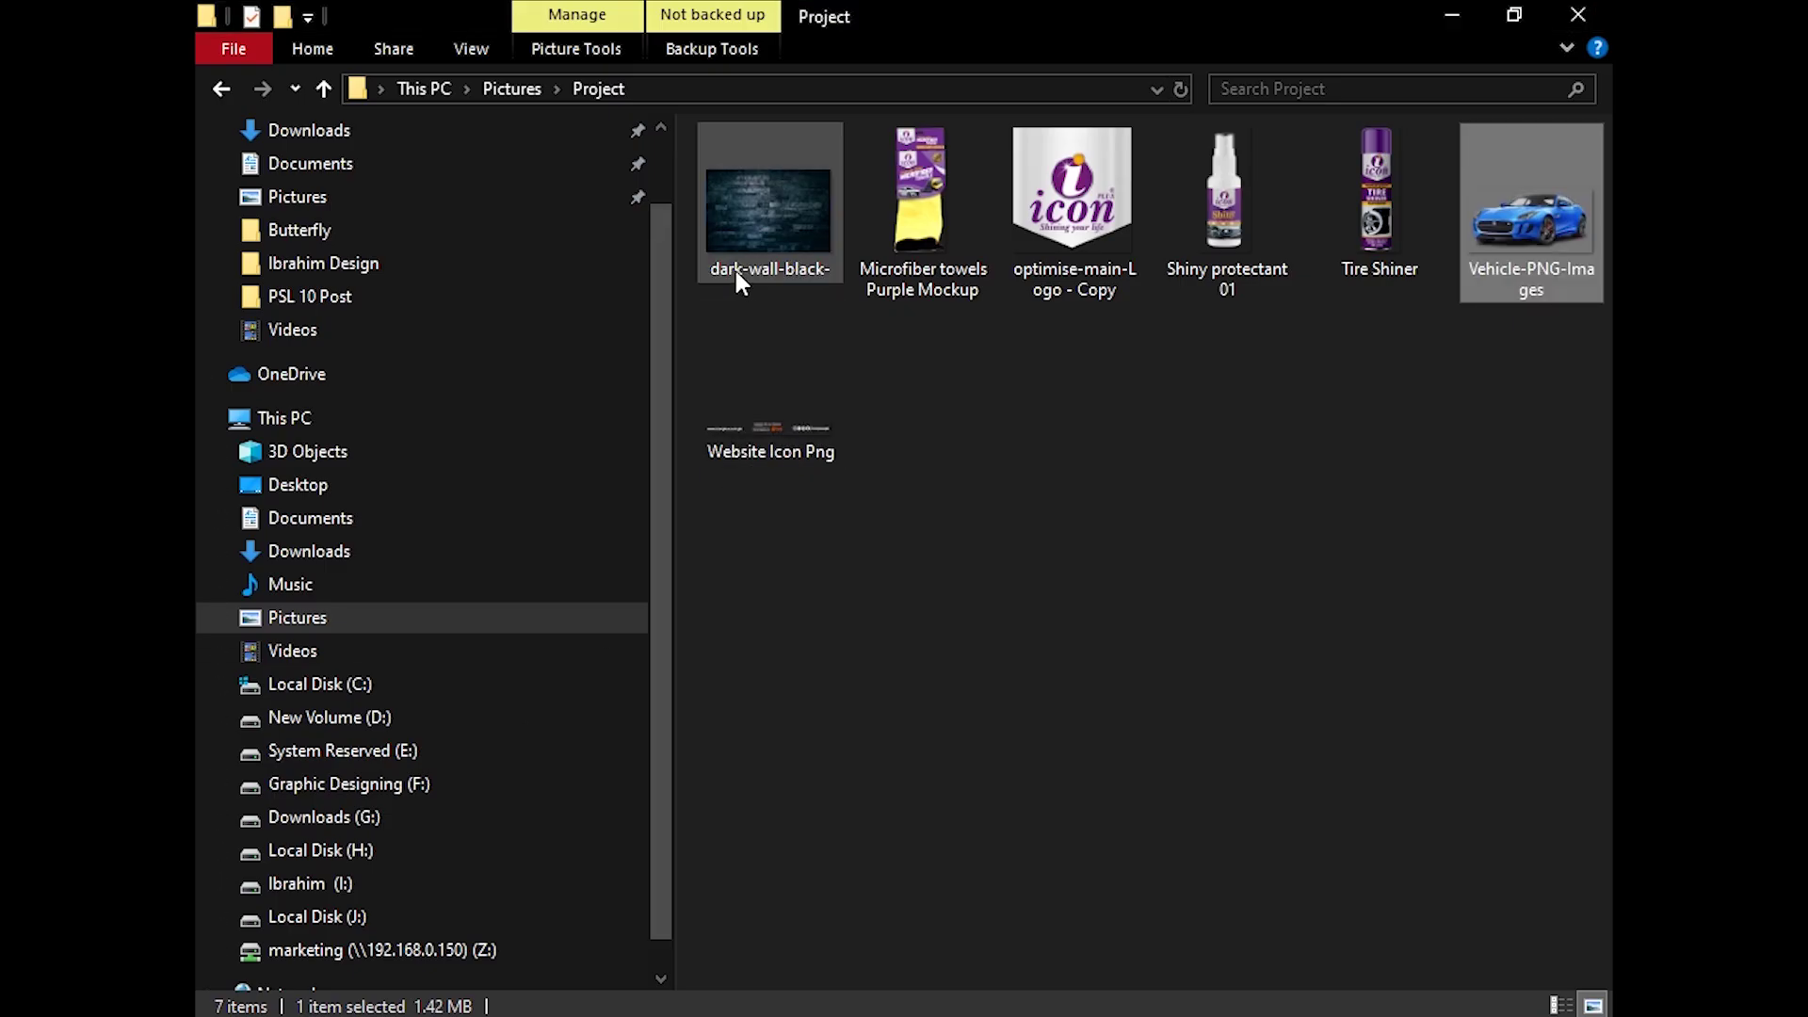
left_click(744, 245)
left_click_drag(1119, 195, 638, 833)
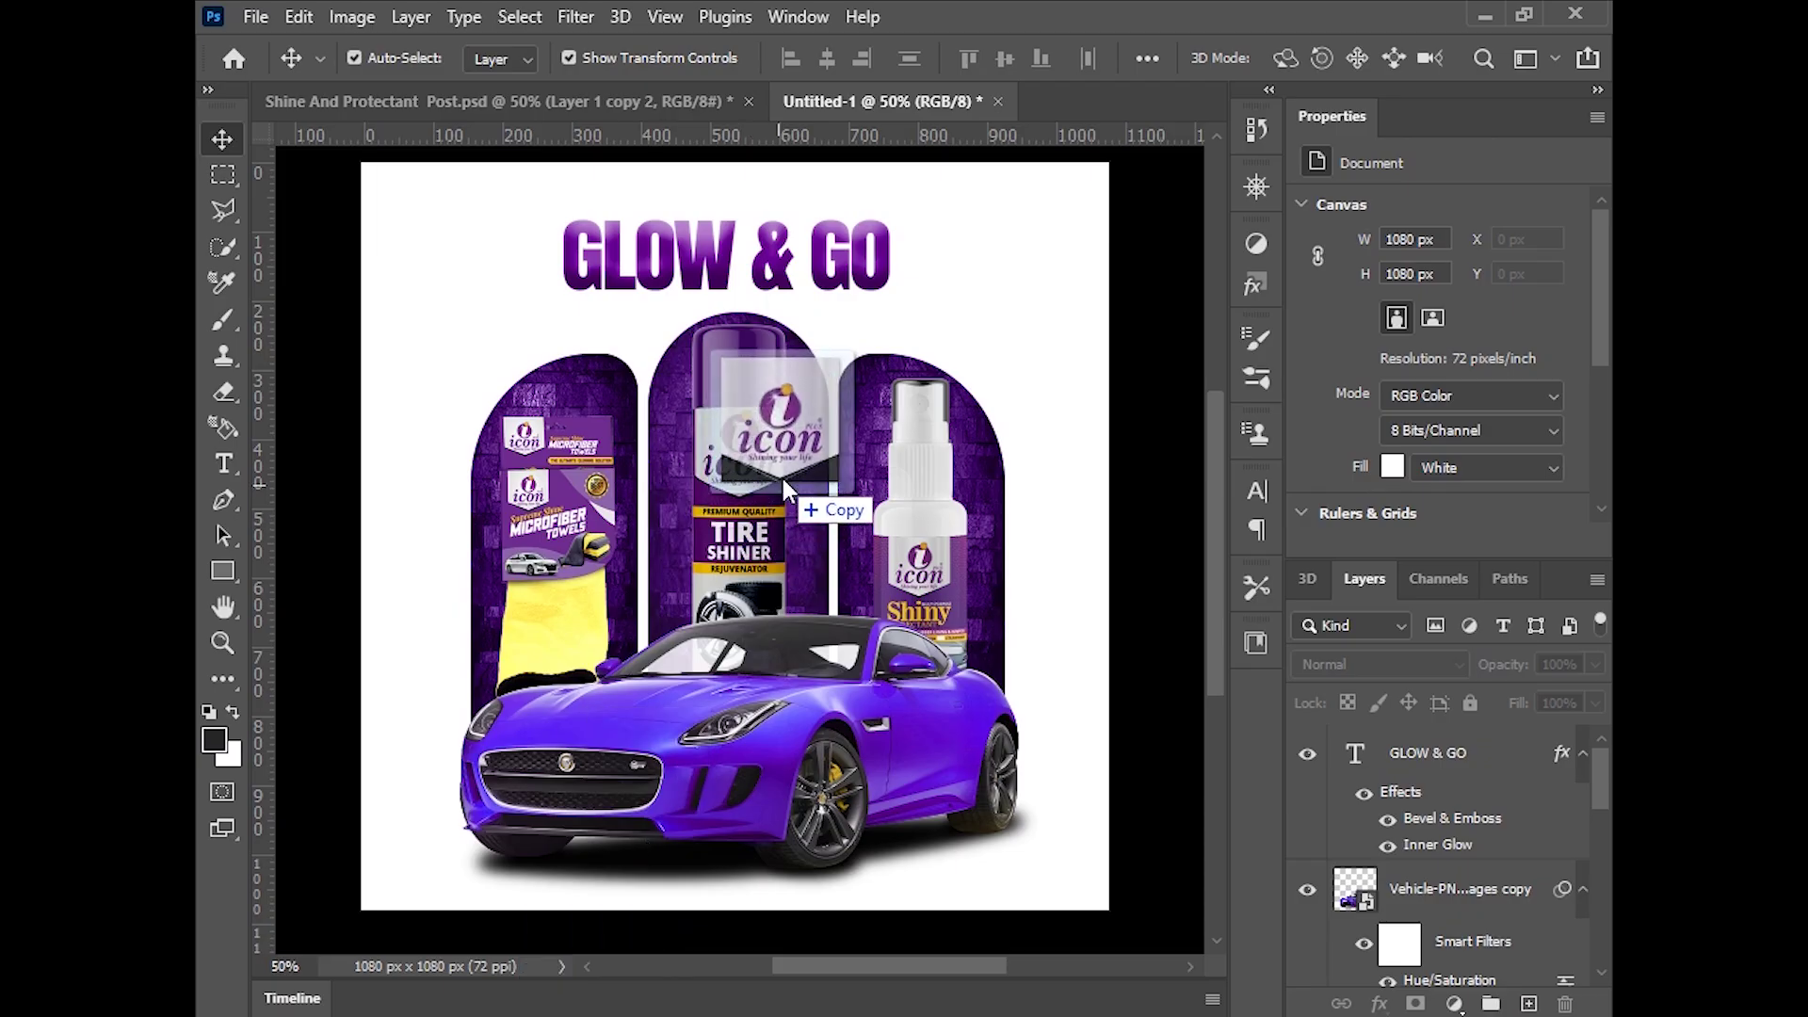
left_click_drag(639, 833, 783, 476)
left_click_drag(852, 641, 778, 571)
mouse_move(695, 500)
left_mouse_down()
mouse_move(436, 231)
mouse_move(460, 240)
left_mouse_up()
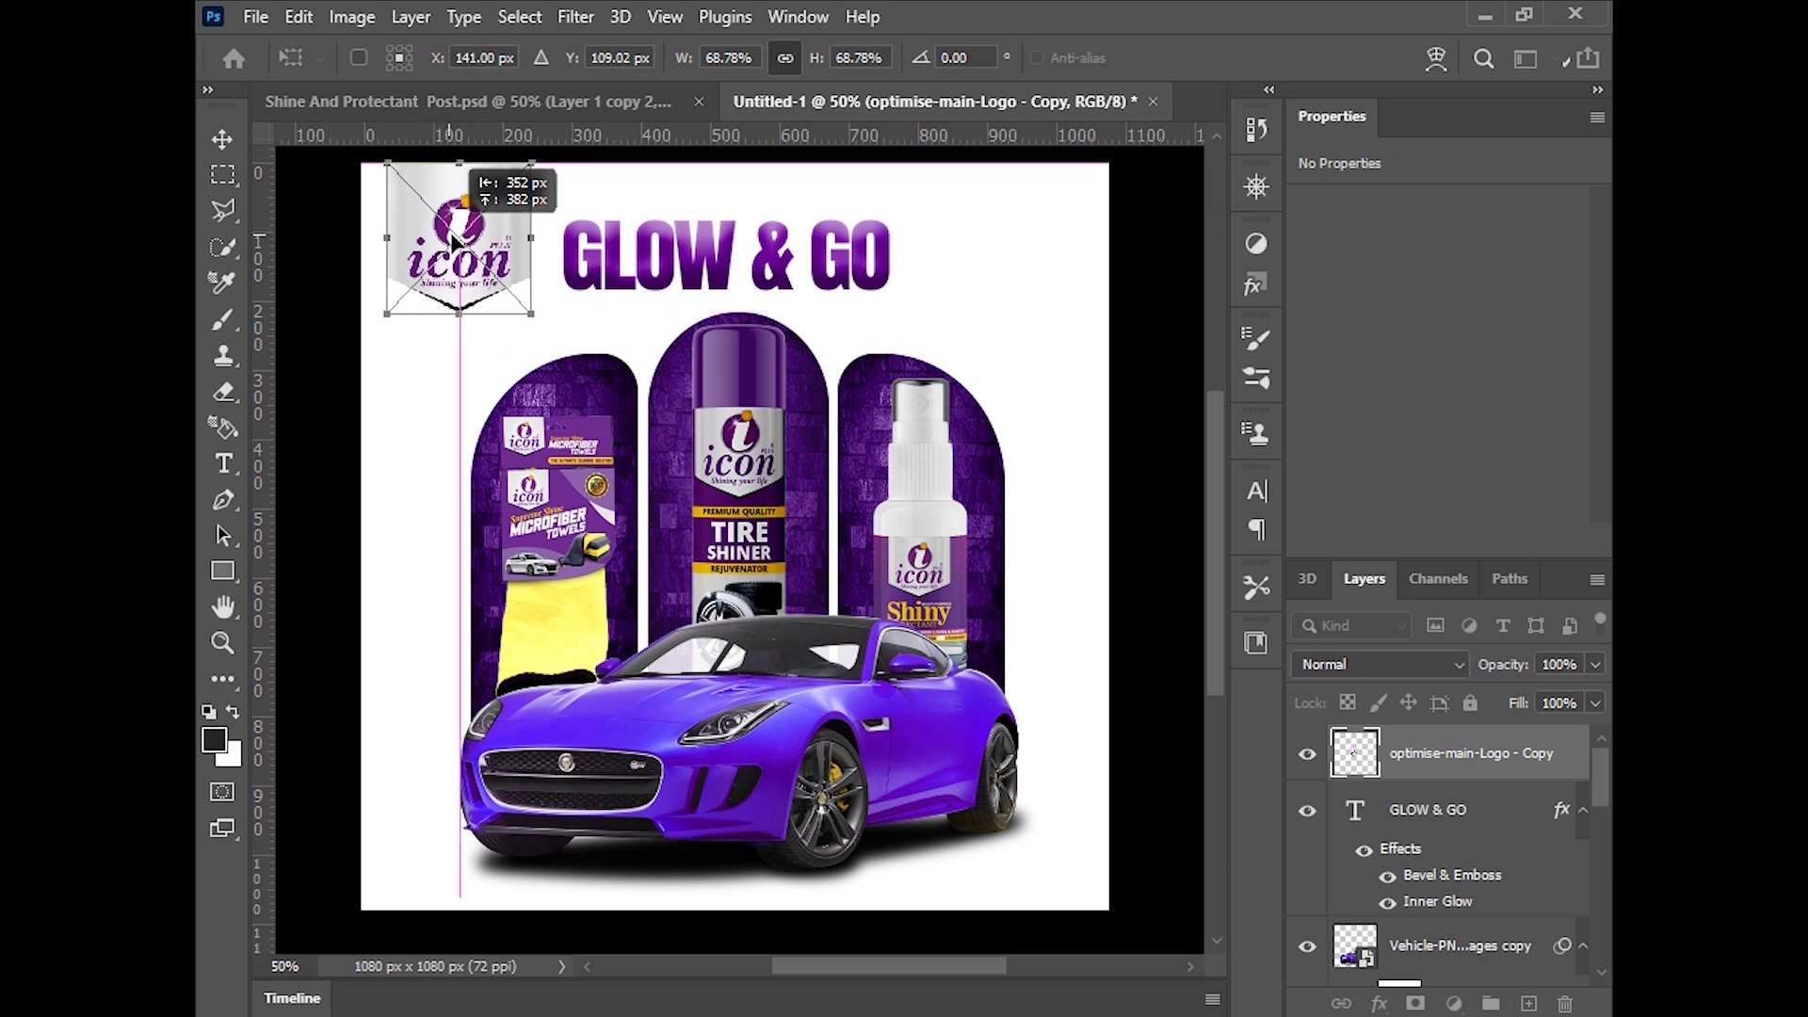
left_click_drag(534, 308, 525, 297)
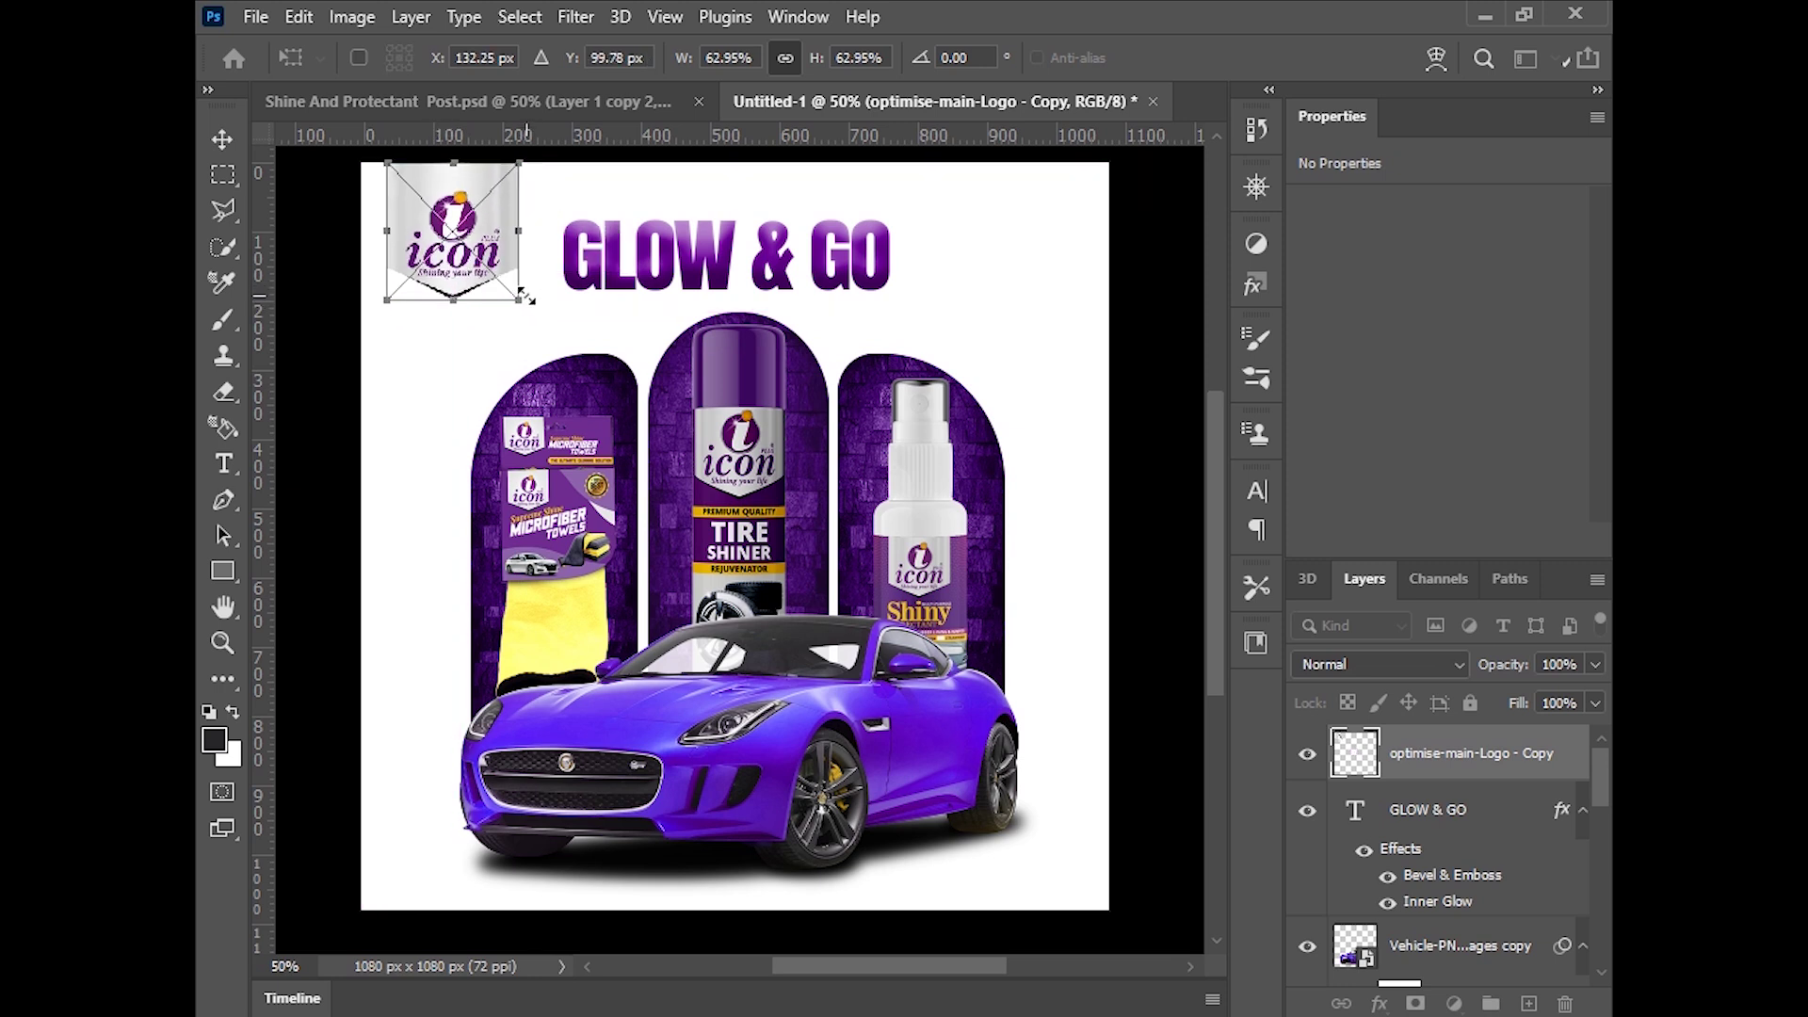
key("Left")
key("Left")
key("Left")
key("Left")
key("Left")
key("Left")
key("Left")
left_click_drag(520, 306, 517, 304)
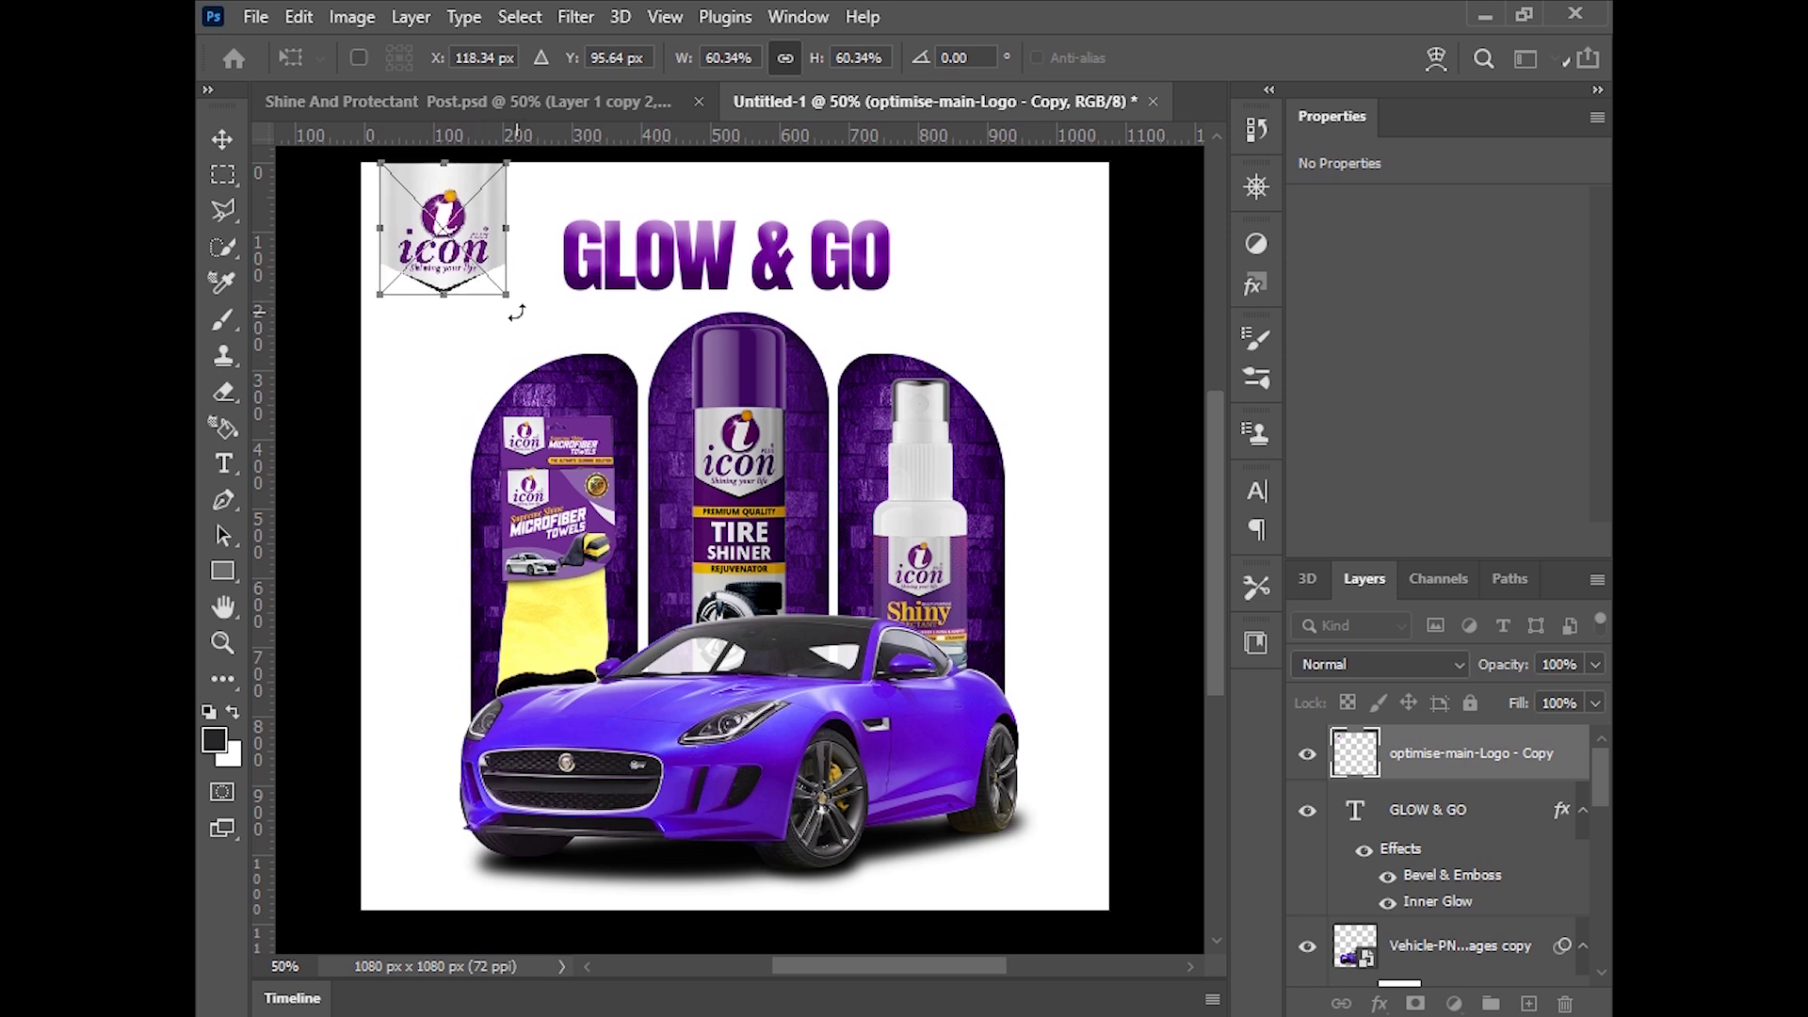
key("Return")
Zoom in to check the logo, then zoom back out to the whole post
left_click(392, 415)
key("z")
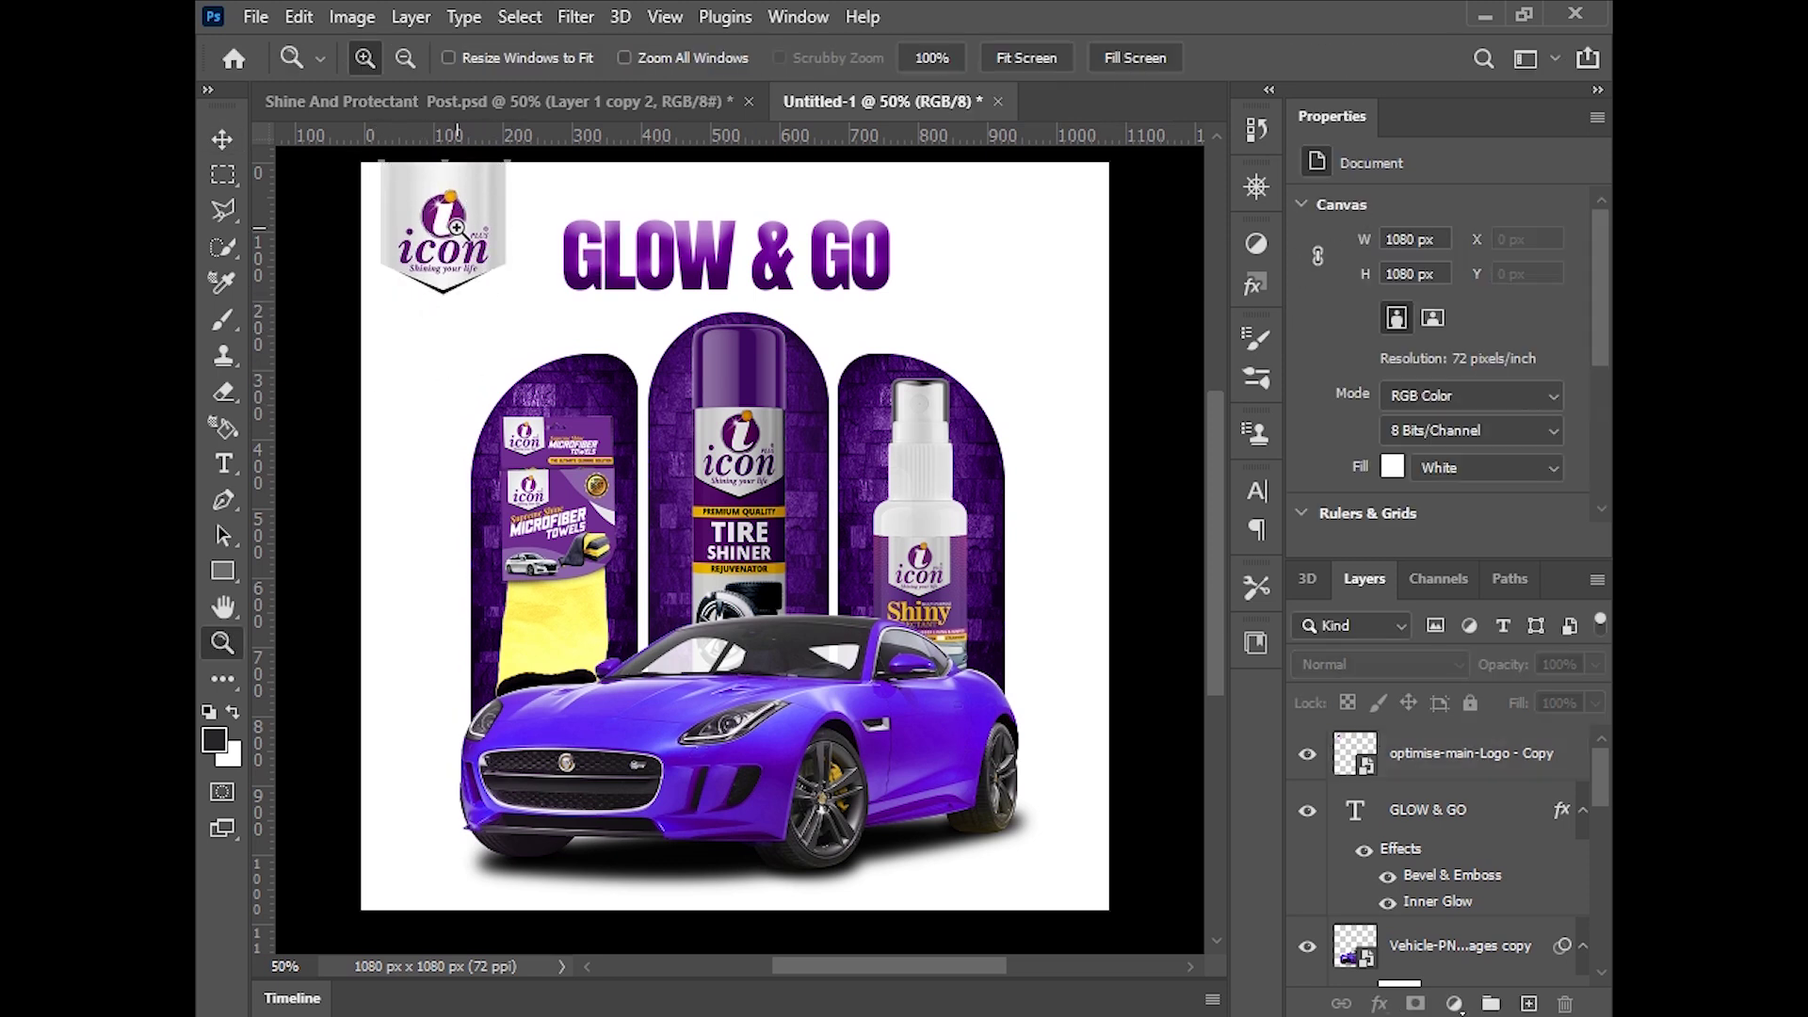
left_click(456, 227)
key("v")
scroll(496, 329, "up", 2)
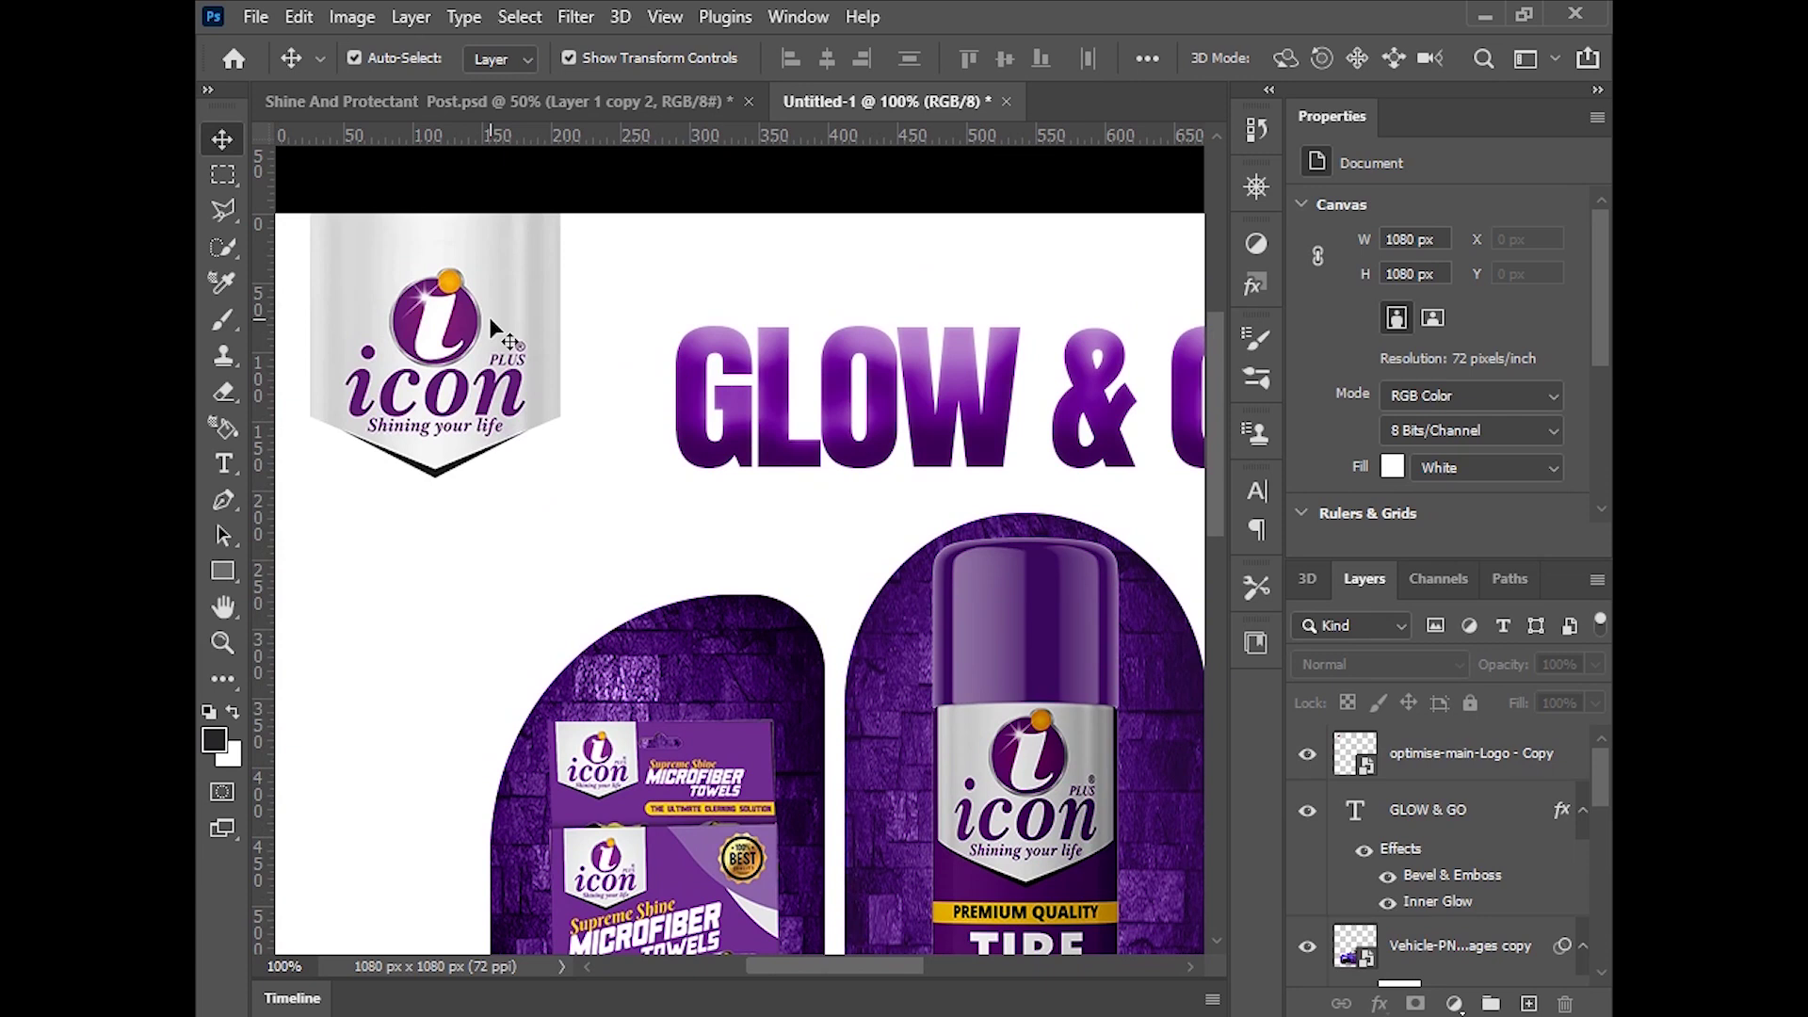
key("z")
left_click(499, 334, "alt")
key("v")
scroll(692, 556, "down", 2)
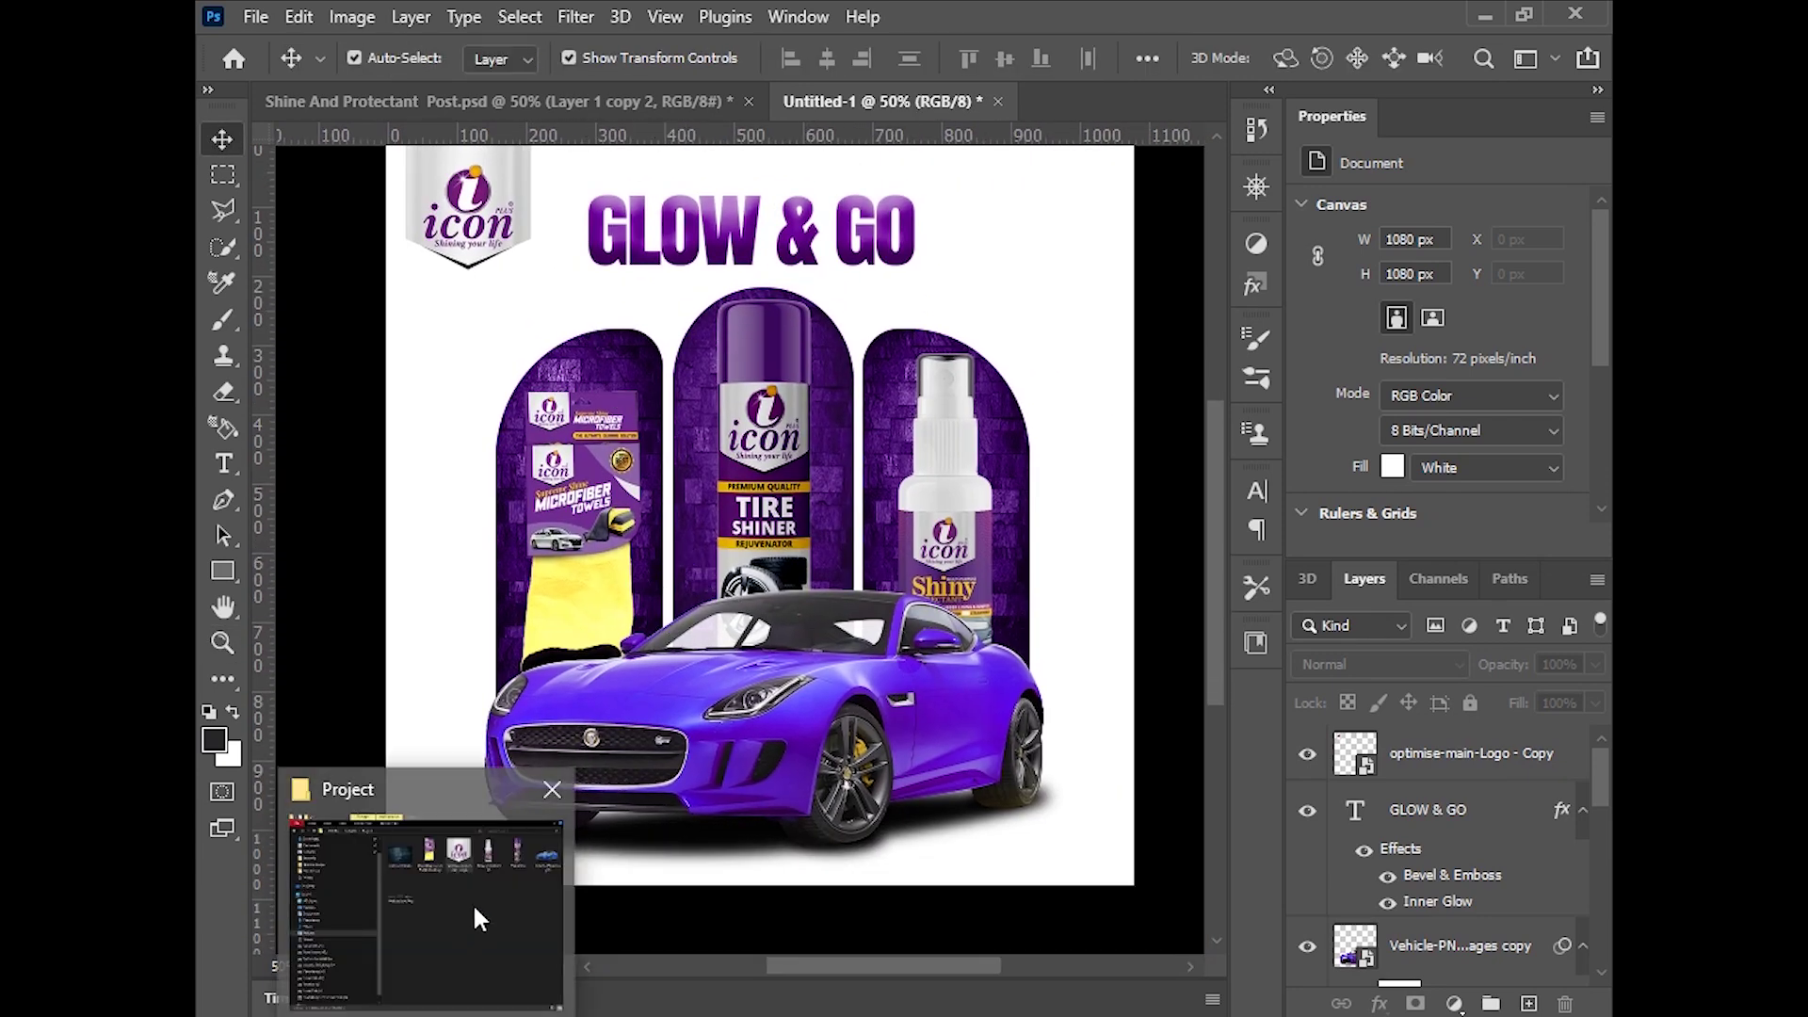
Place Website Icon Png from the image folder as a footer strip along the bottom edge
left_click(473, 902)
left_click_drag(788, 437, 742, 855)
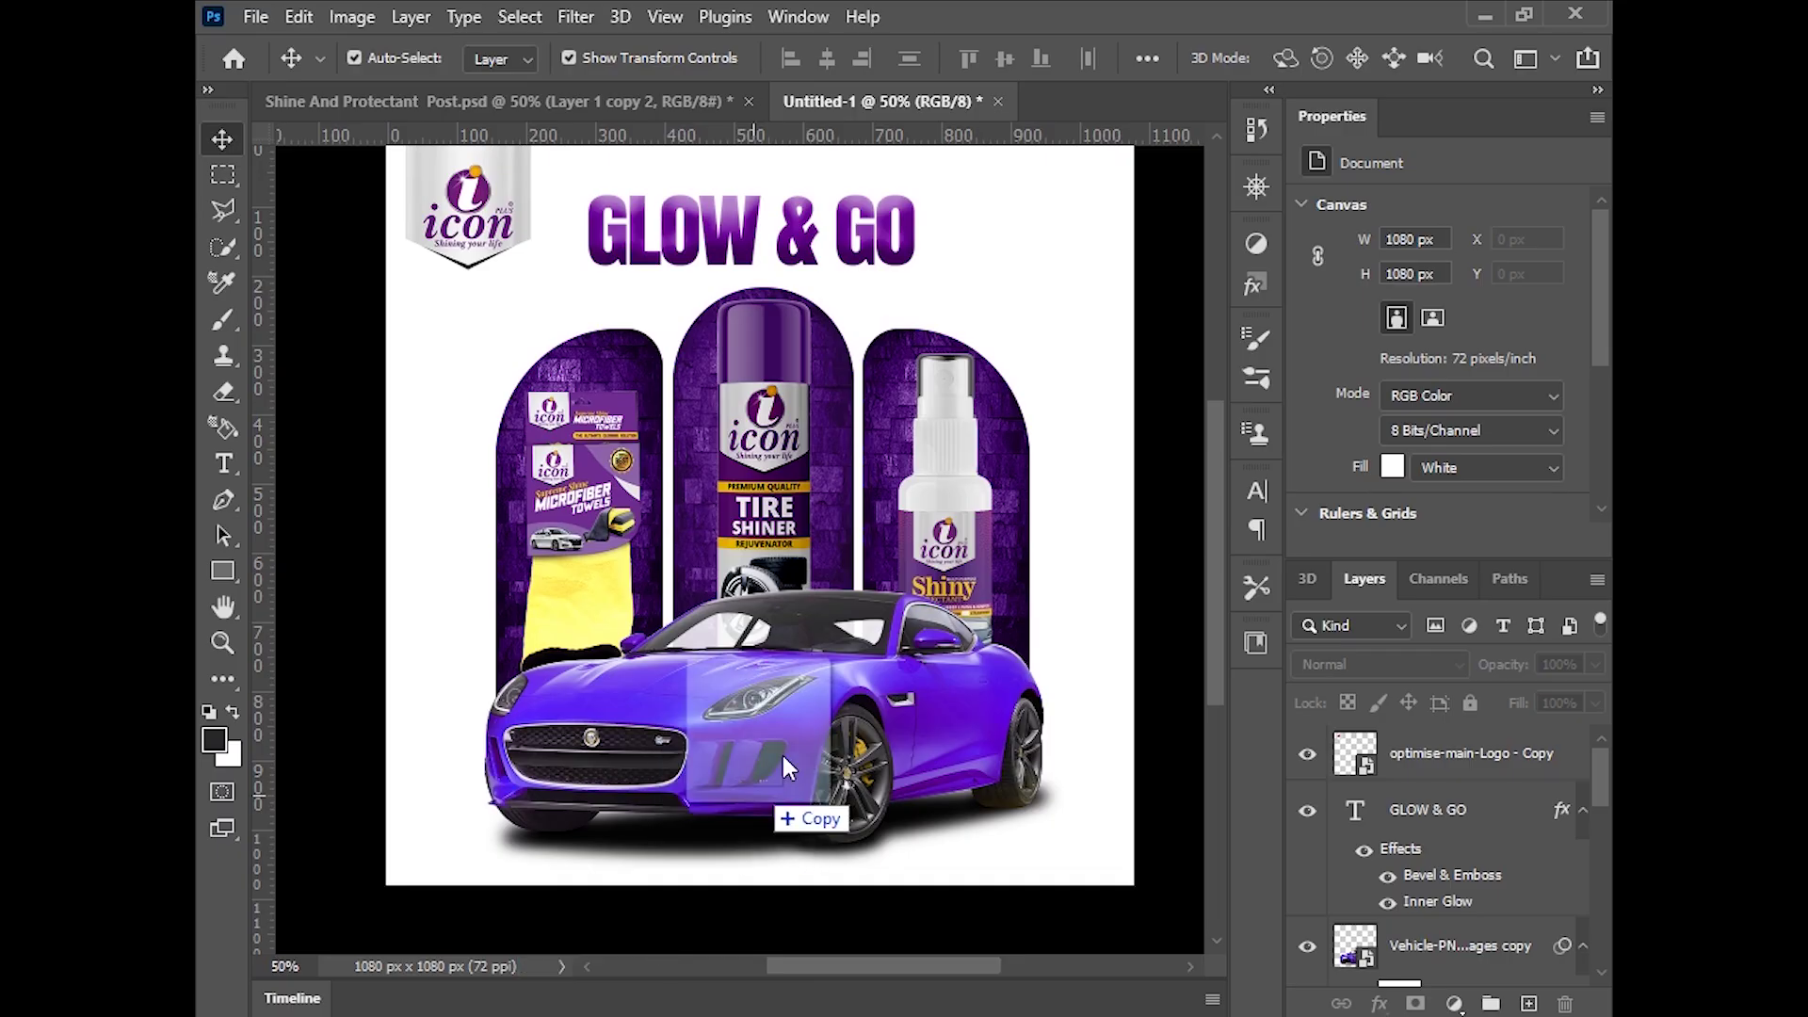
left_click_drag(743, 860, 786, 808)
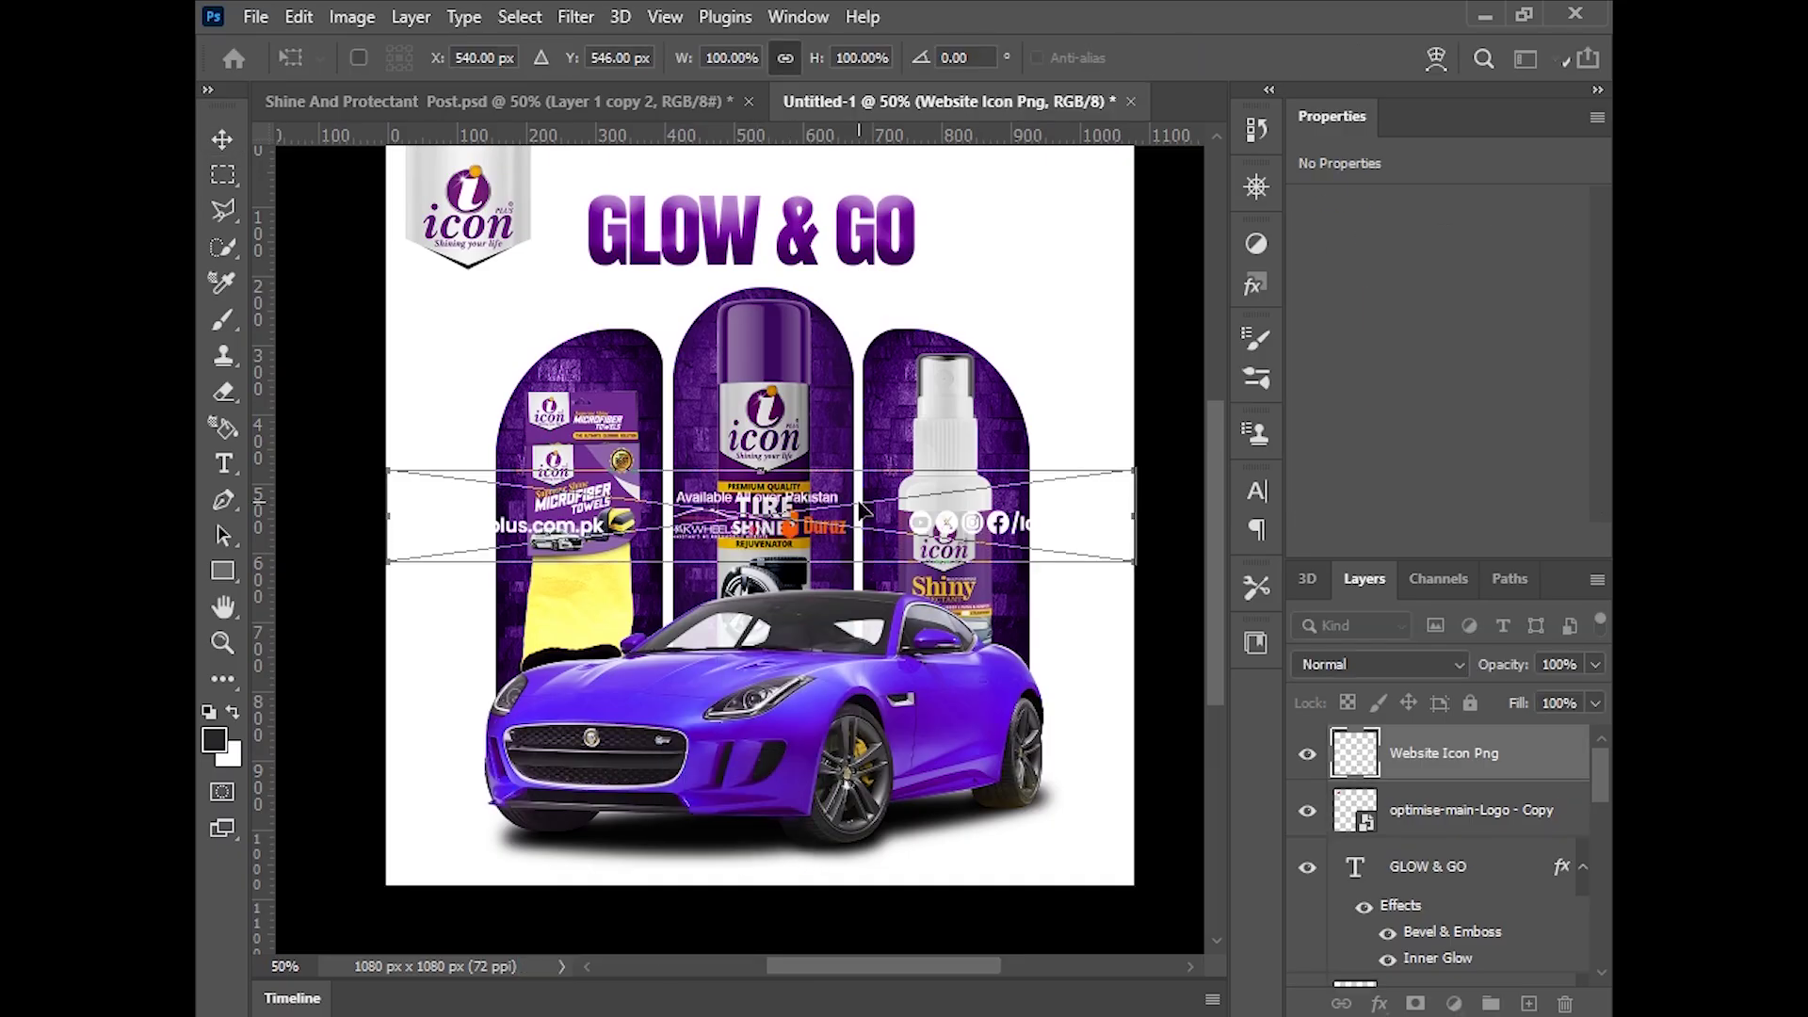
left_click_drag(825, 524, 831, 859)
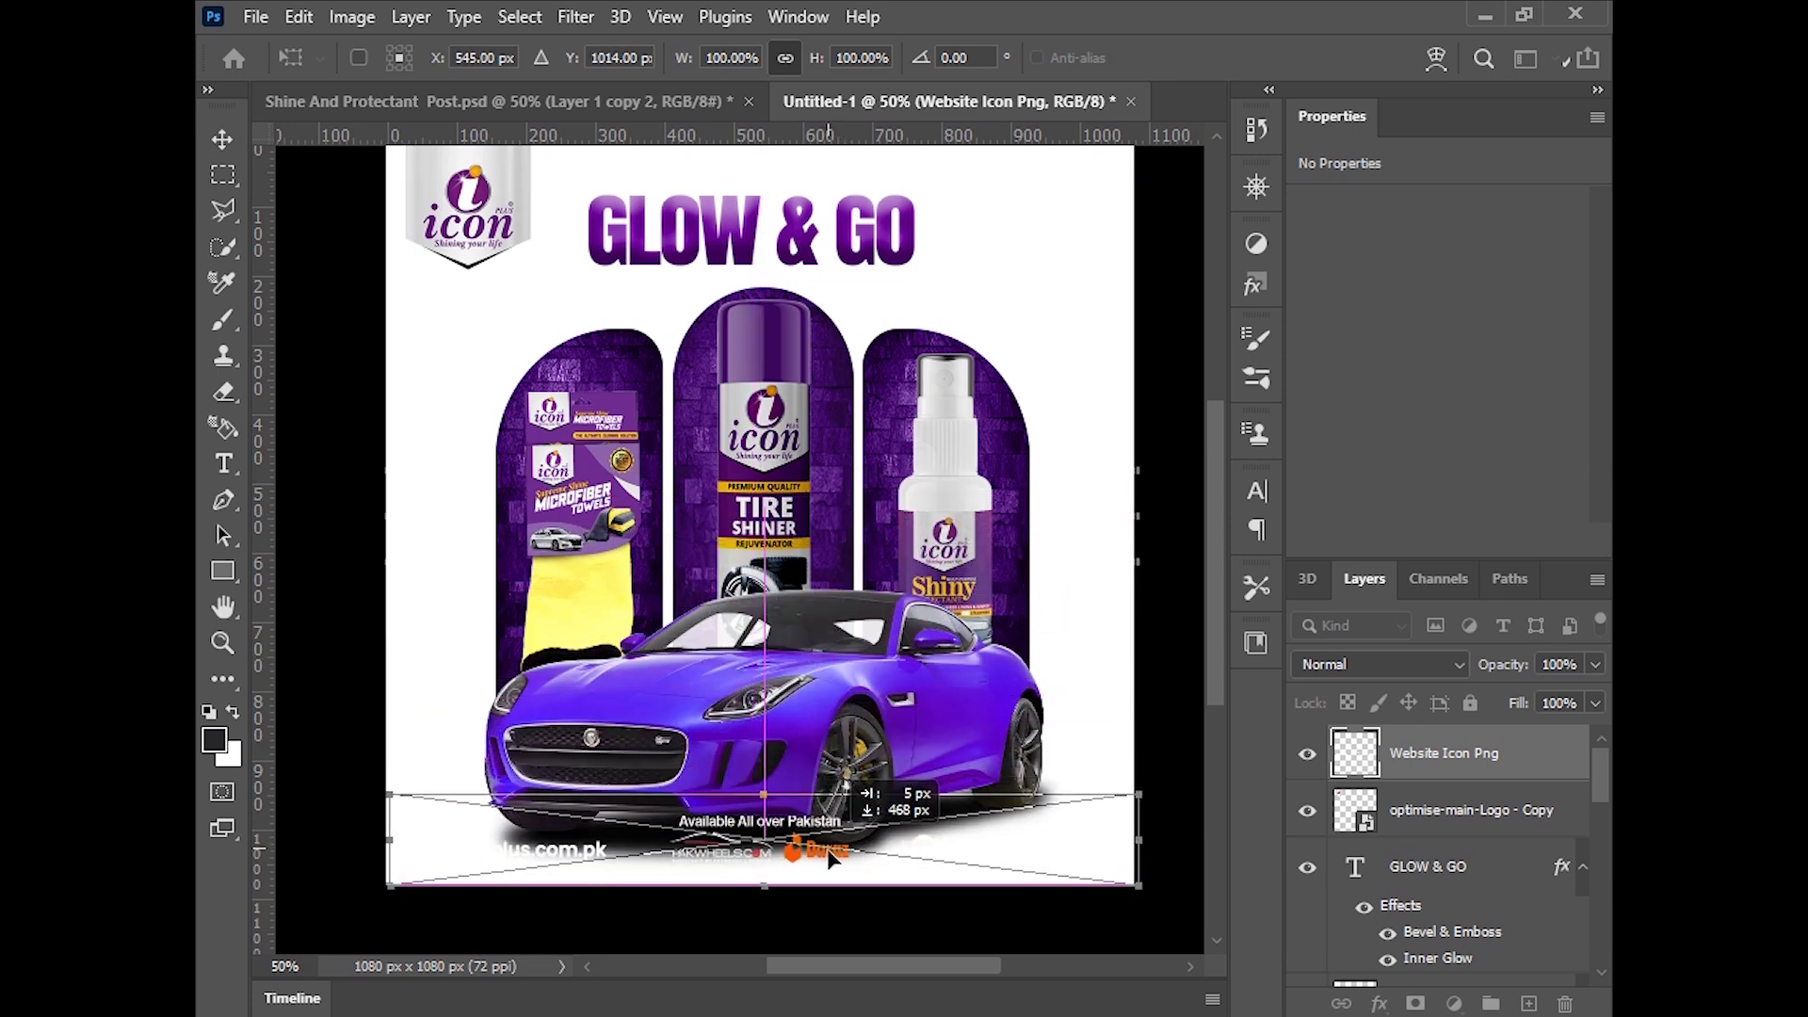
left_click_drag(829, 858, 826, 860)
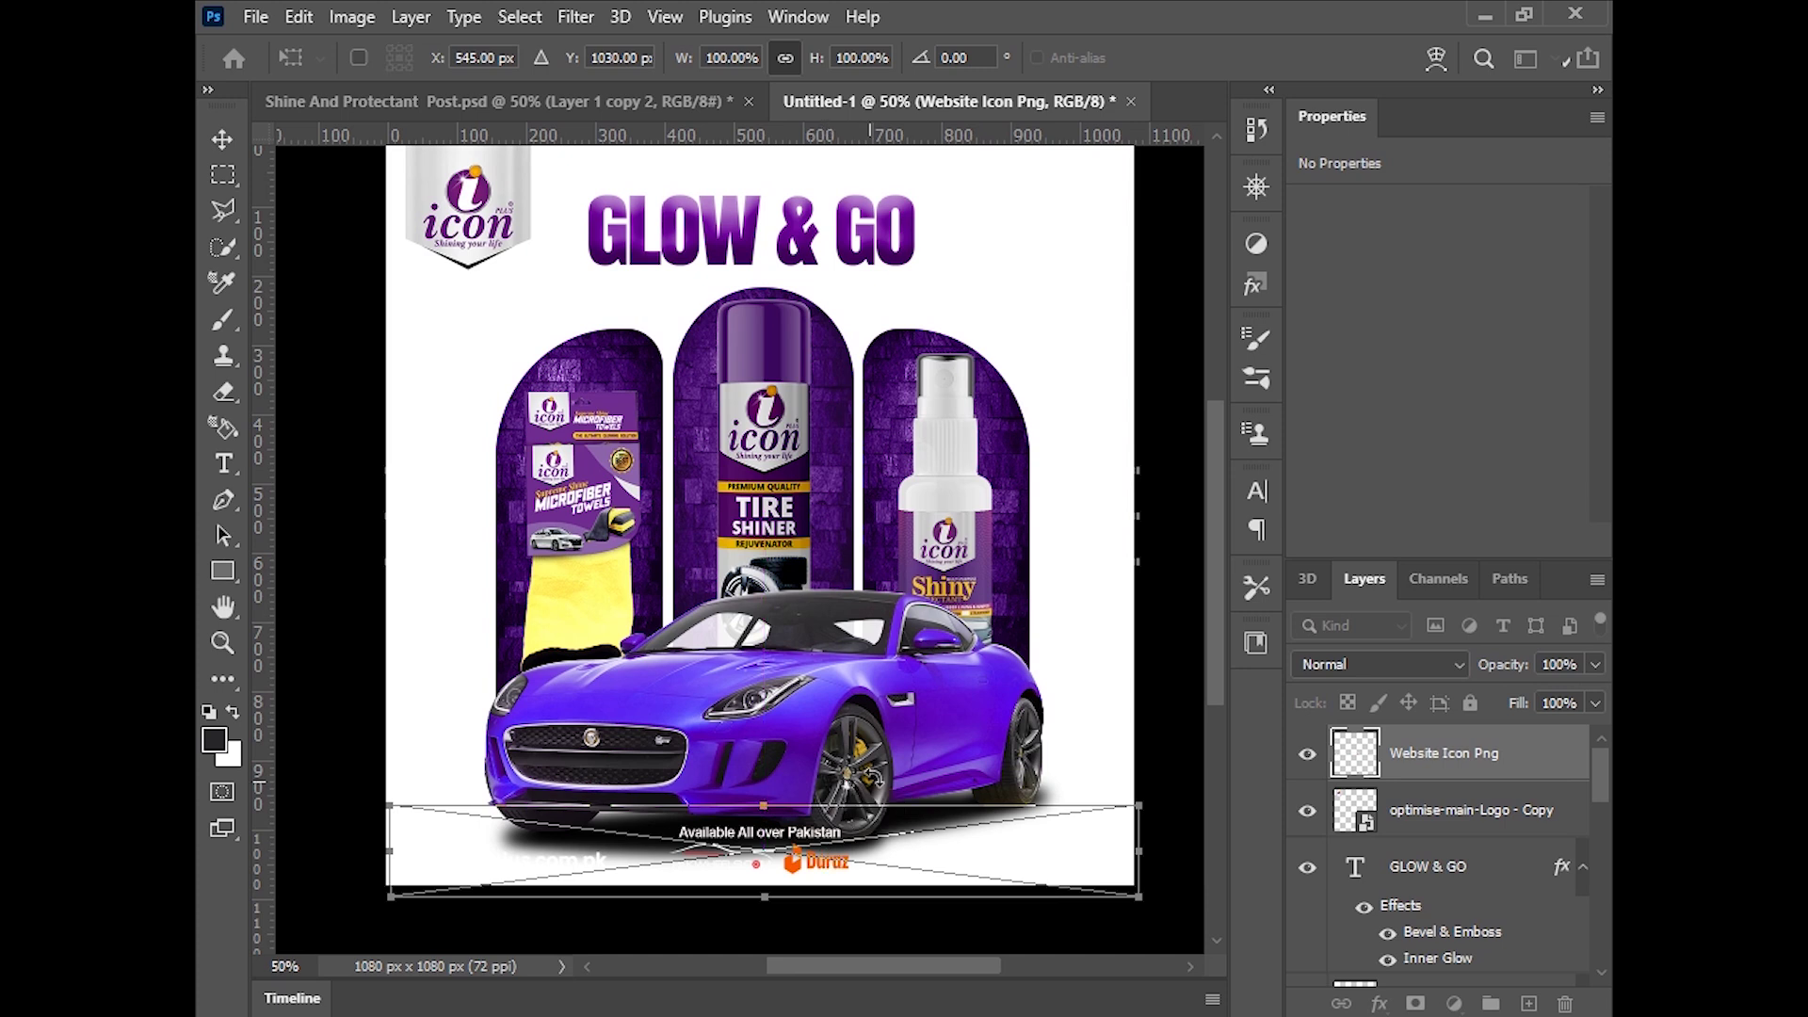
key("Return")
Move the white gradient down behind the footer, just above the Background layer
left_click_drag(854, 539, 847, 847)
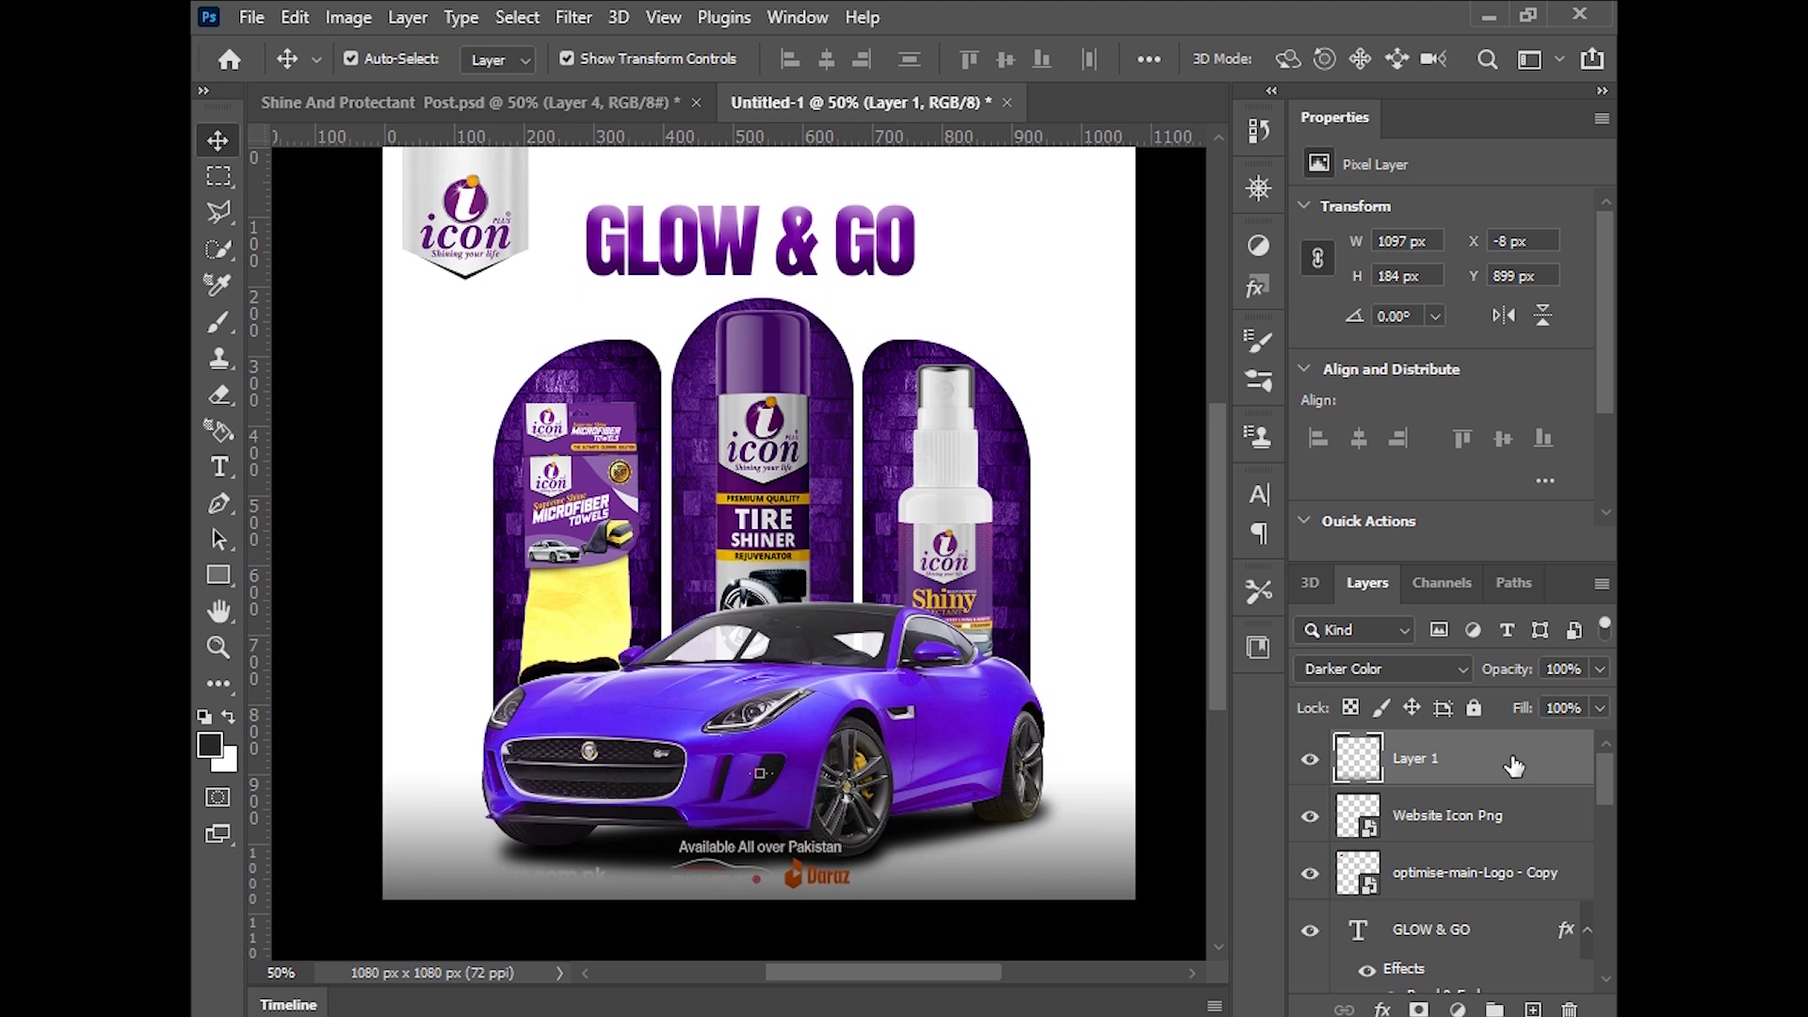
mouse_move(1506, 763)
left_mouse_down()
mouse_move(1495, 1007)
mouse_move(1498, 936)
left_mouse_up()
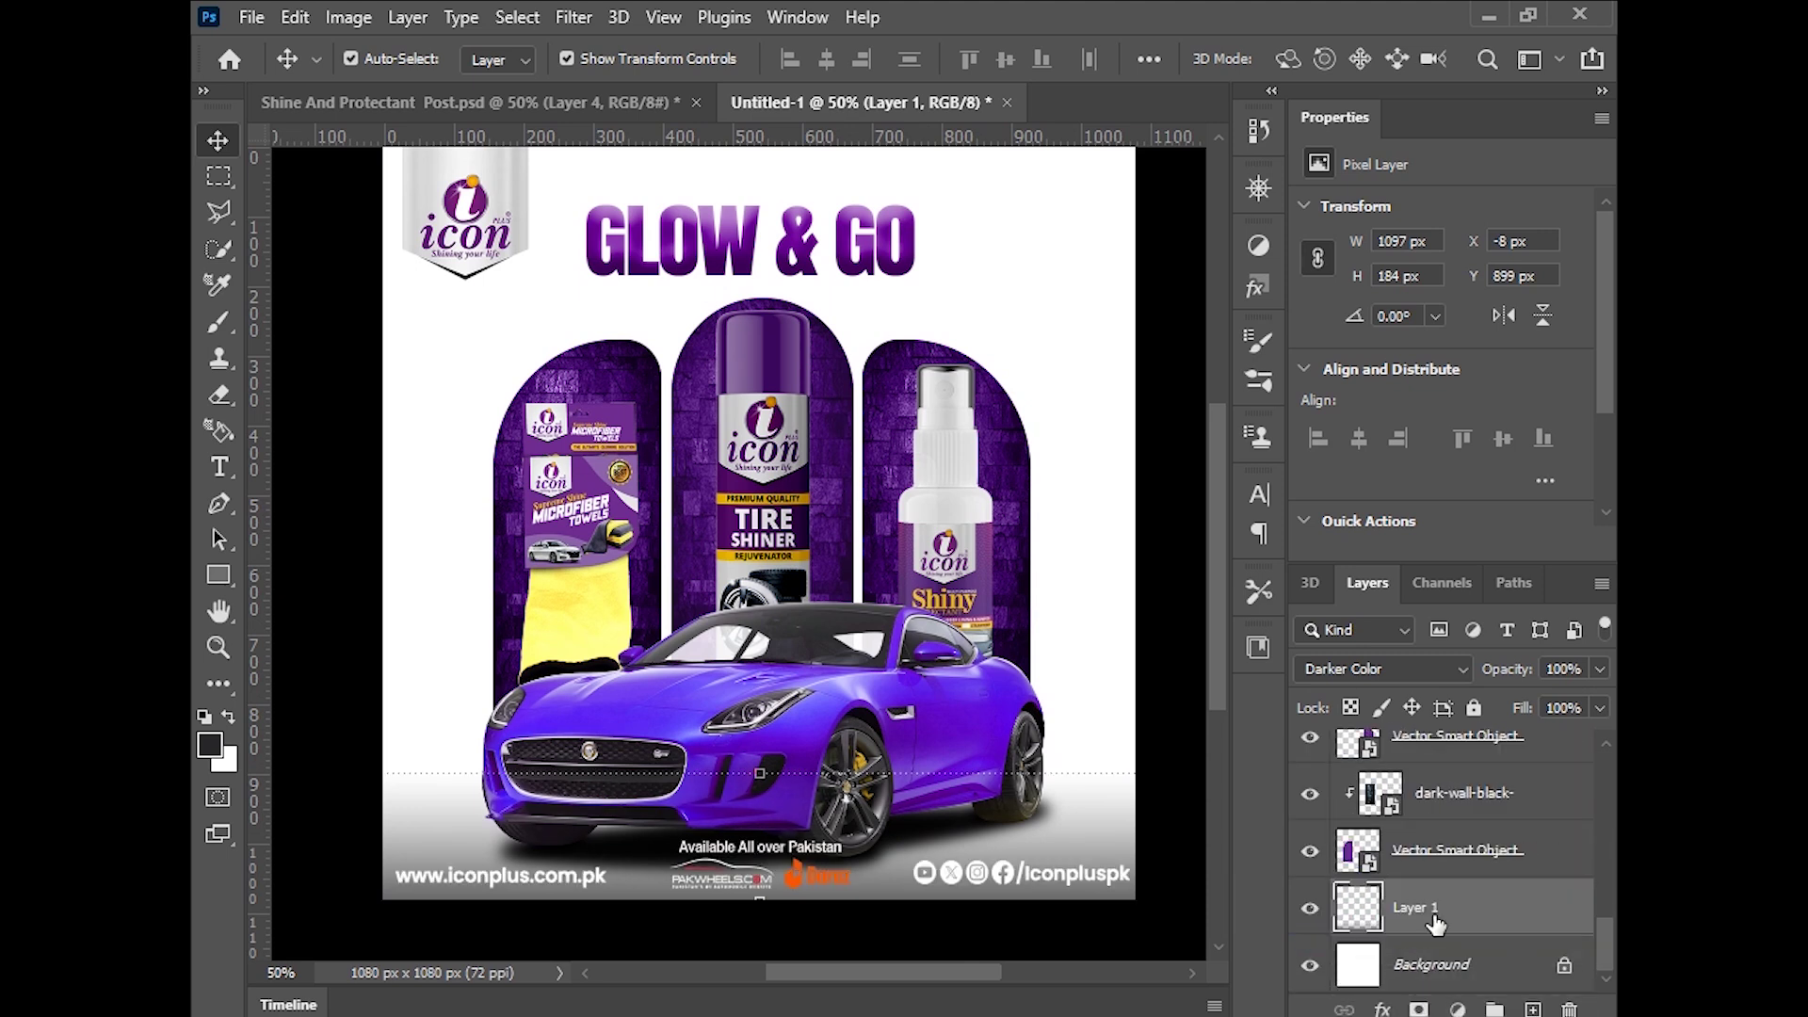
left_click(1036, 623)
scroll(1120, 508, "down", 2)
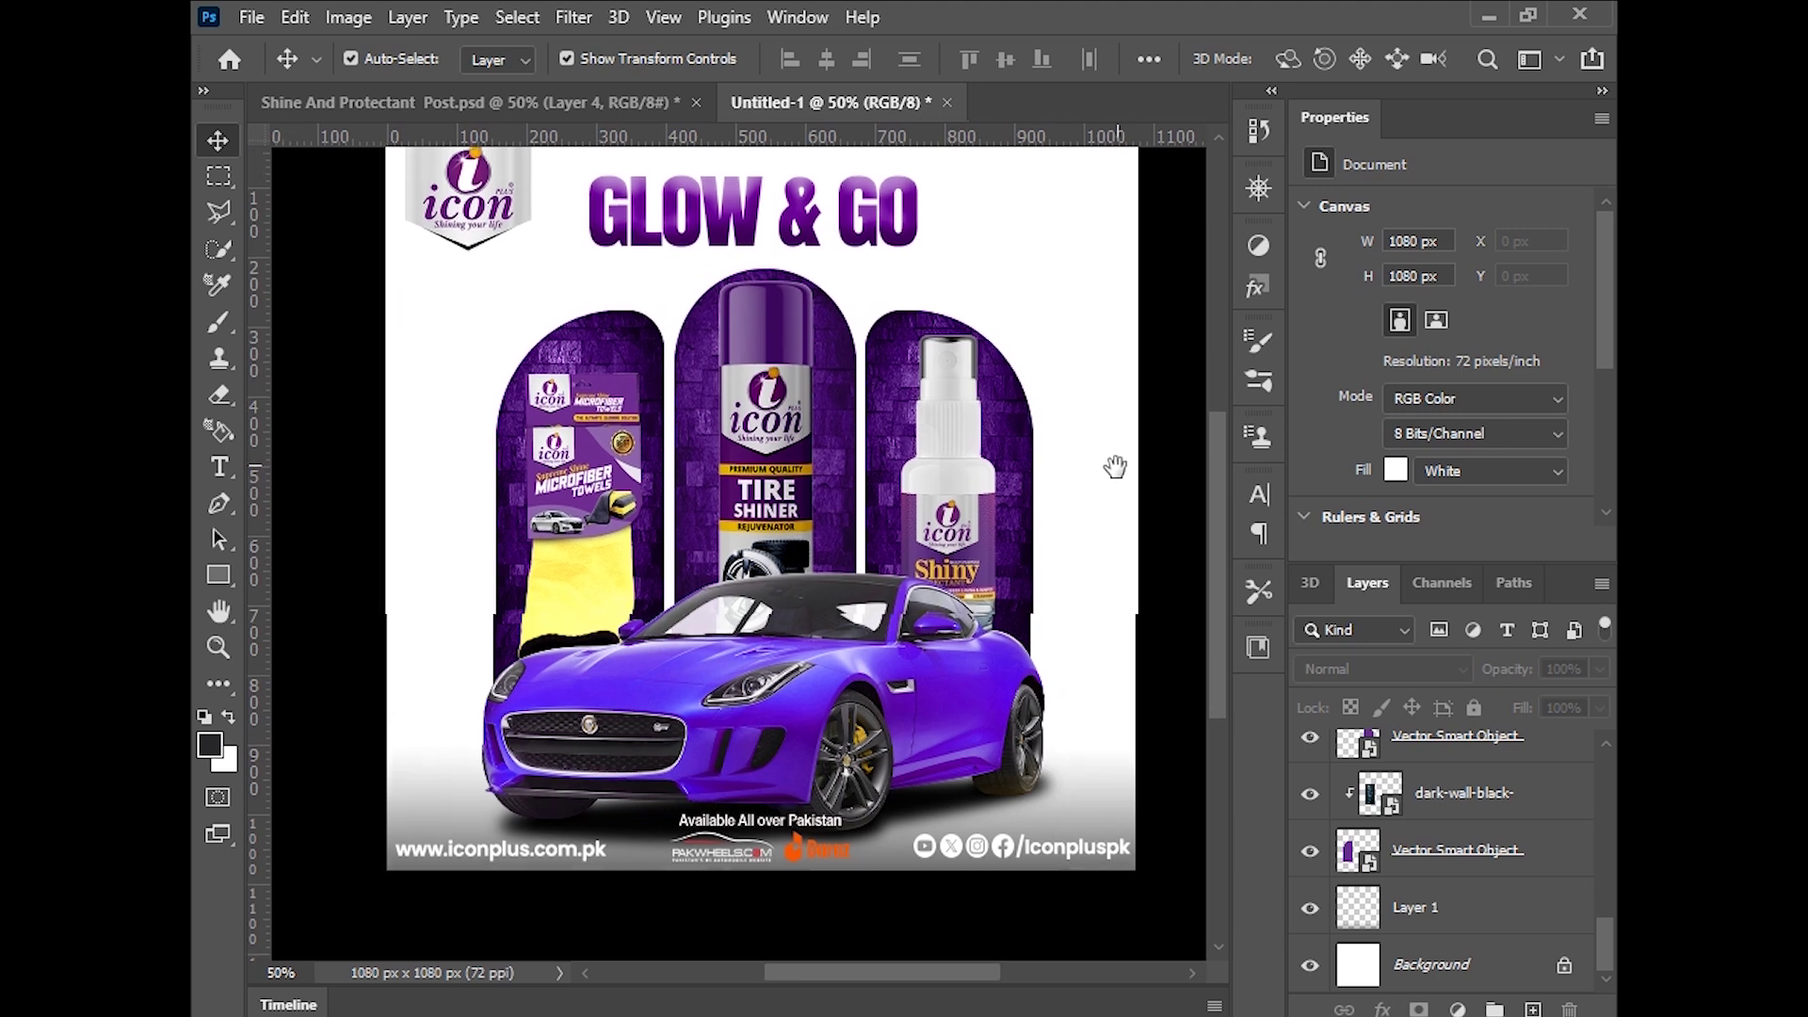
Nudge the footer strip slightly down and left to align it
left_click(987, 838)
key("Down")
key("Down")
key("Down")
key("Down")
key("Down")
key("Down")
key("Left")
key("Left")
key("Left")
key("Left")
left_click(1060, 937)
scroll(1060, 937, "down", 3)
scroll(1017, 848, "up", 3)
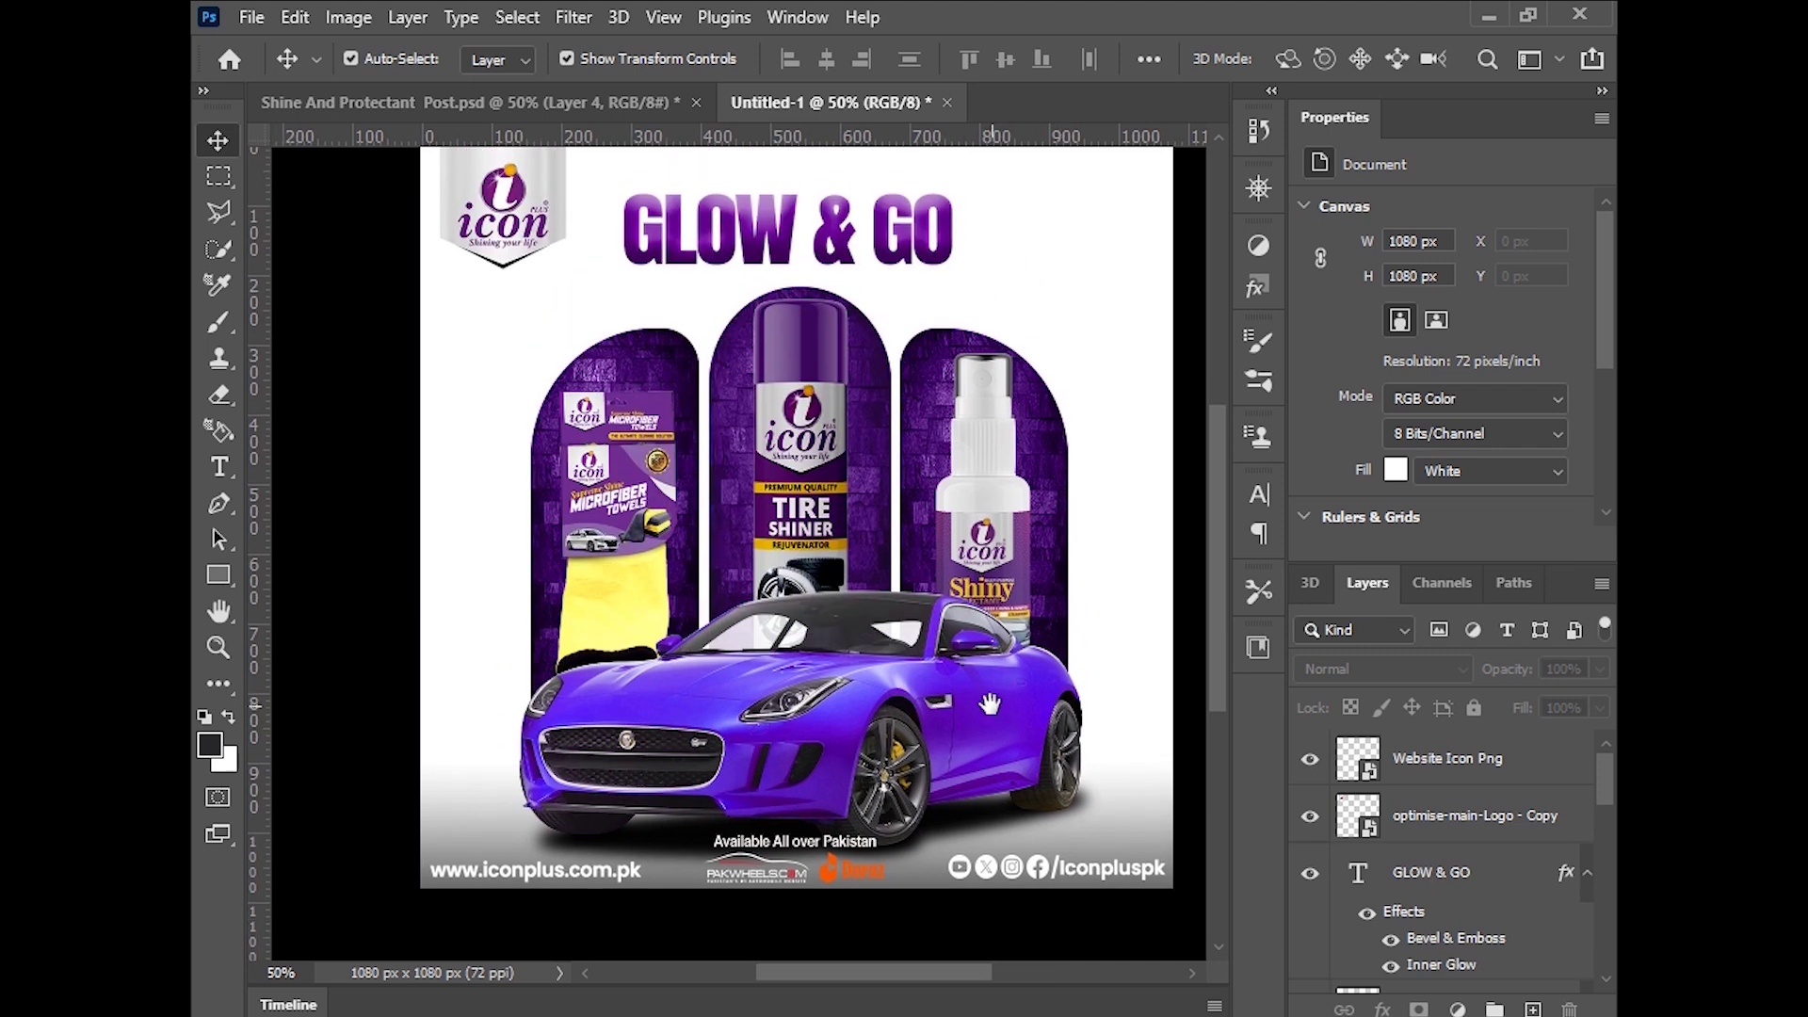
scroll(979, 772, "up", 2)
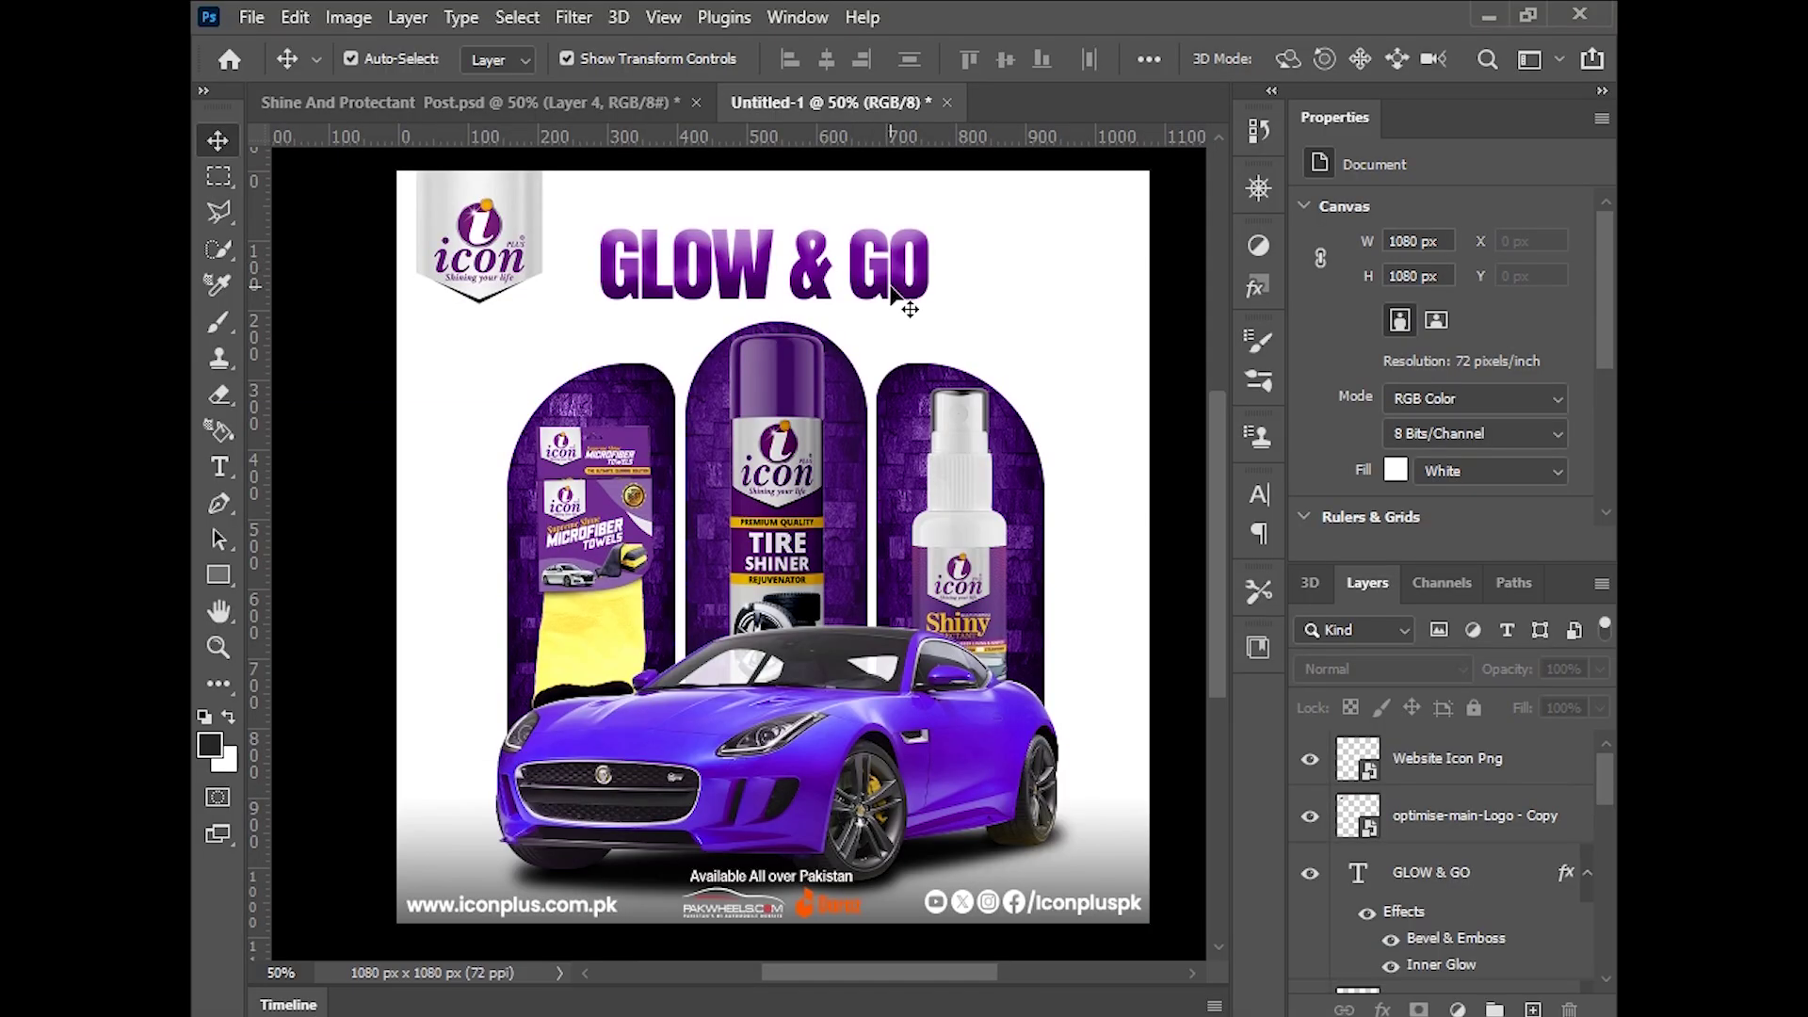
Shift the GLOW & GO headline right to recentre it
left_click_drag(896, 293, 922, 293)
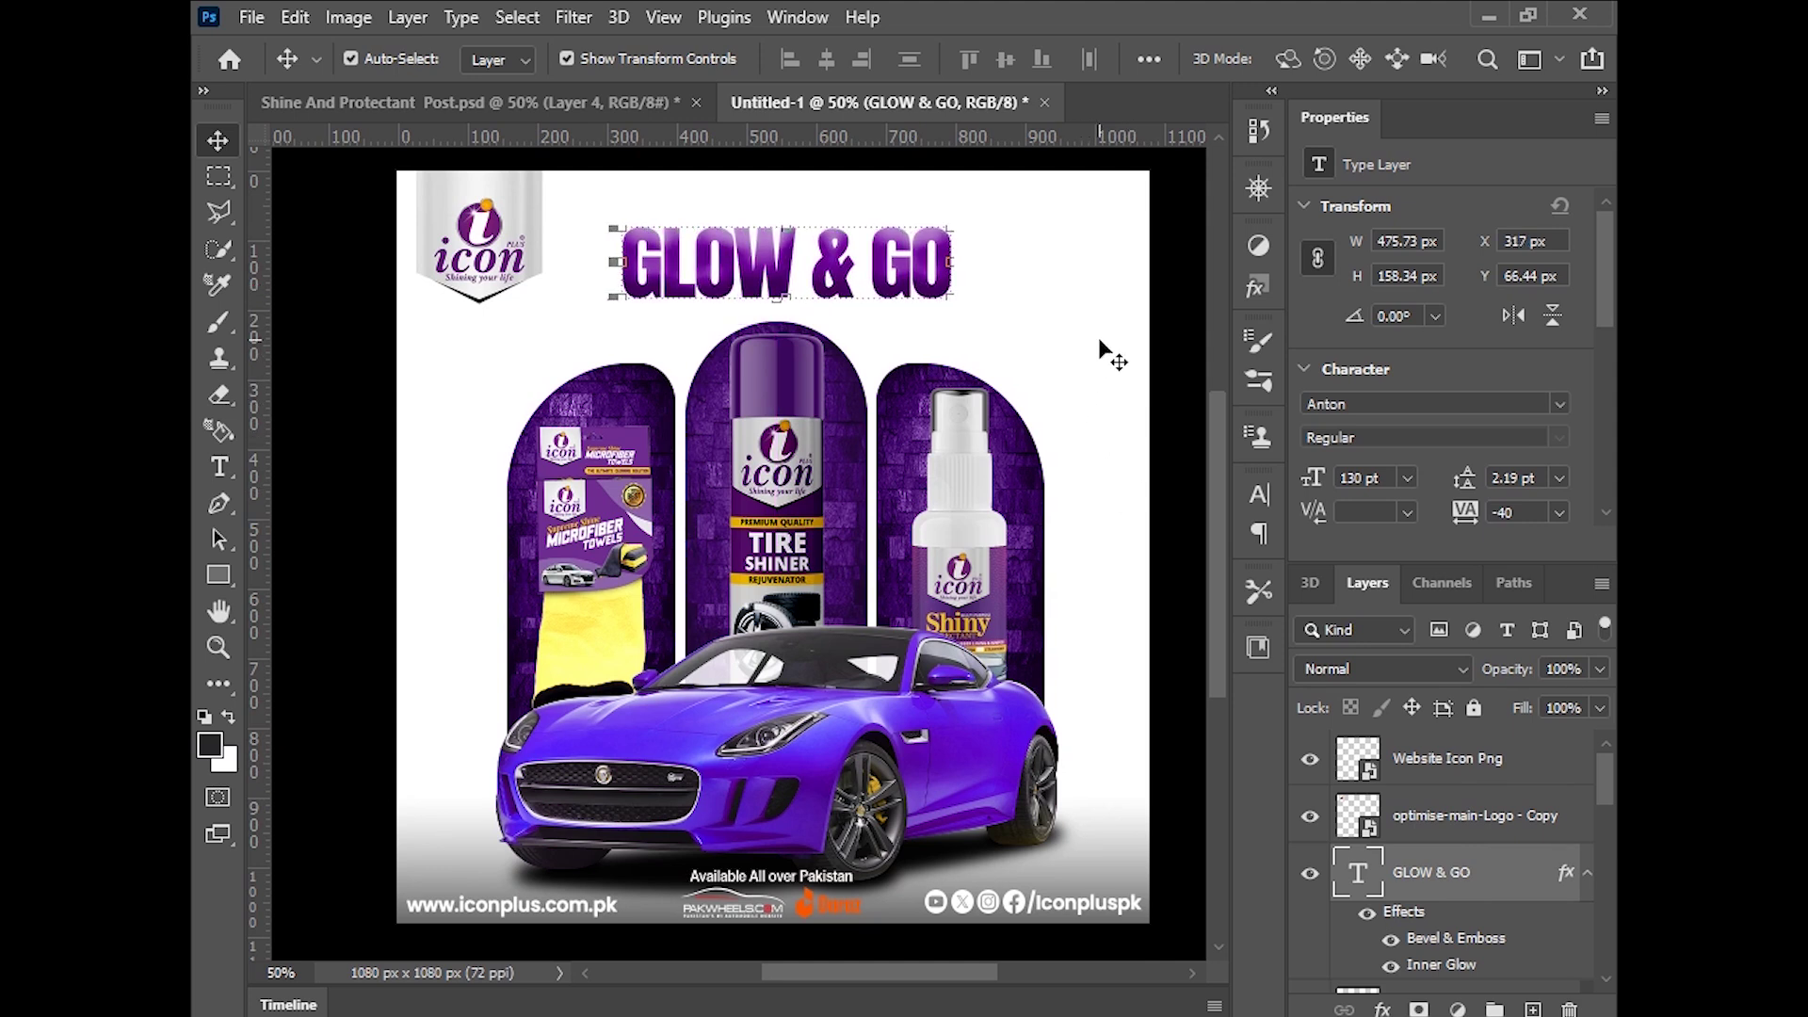
left_click(1102, 384)
scroll(1098, 323, "down", 1)
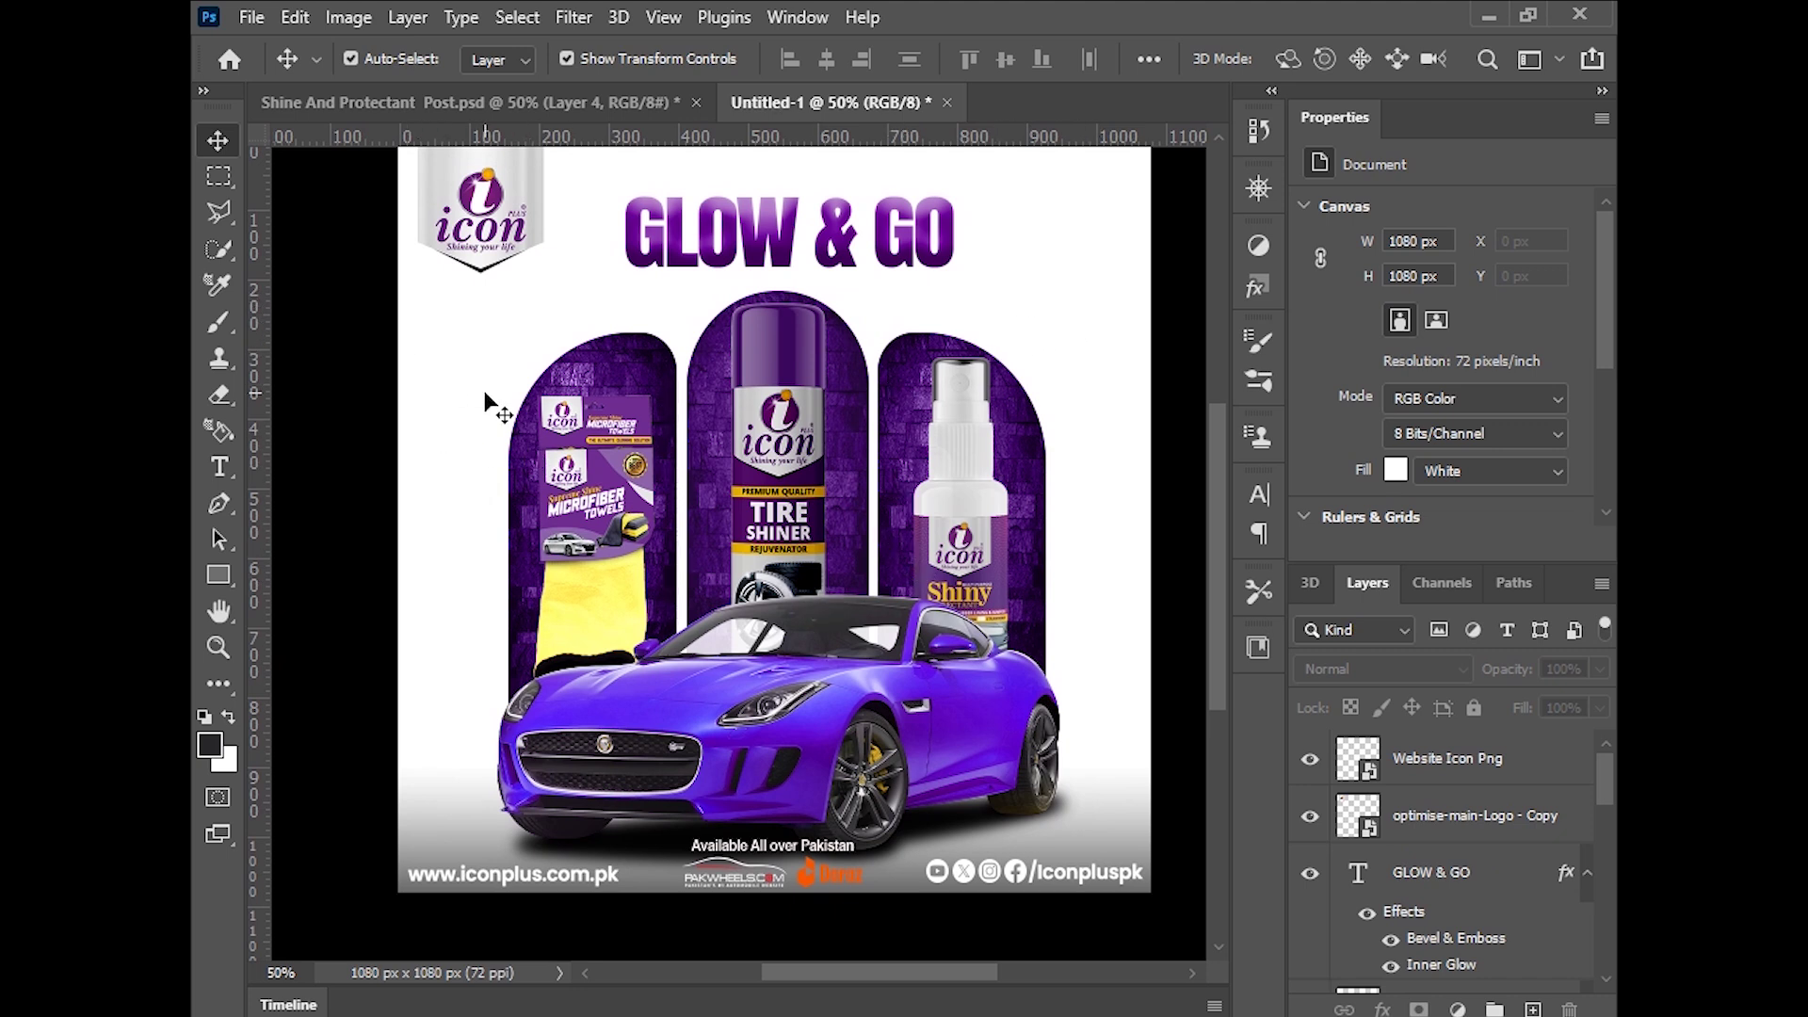
Save the post as a Photoshop PSD, replacing the file name with 'Social Media'
left_click(252, 17)
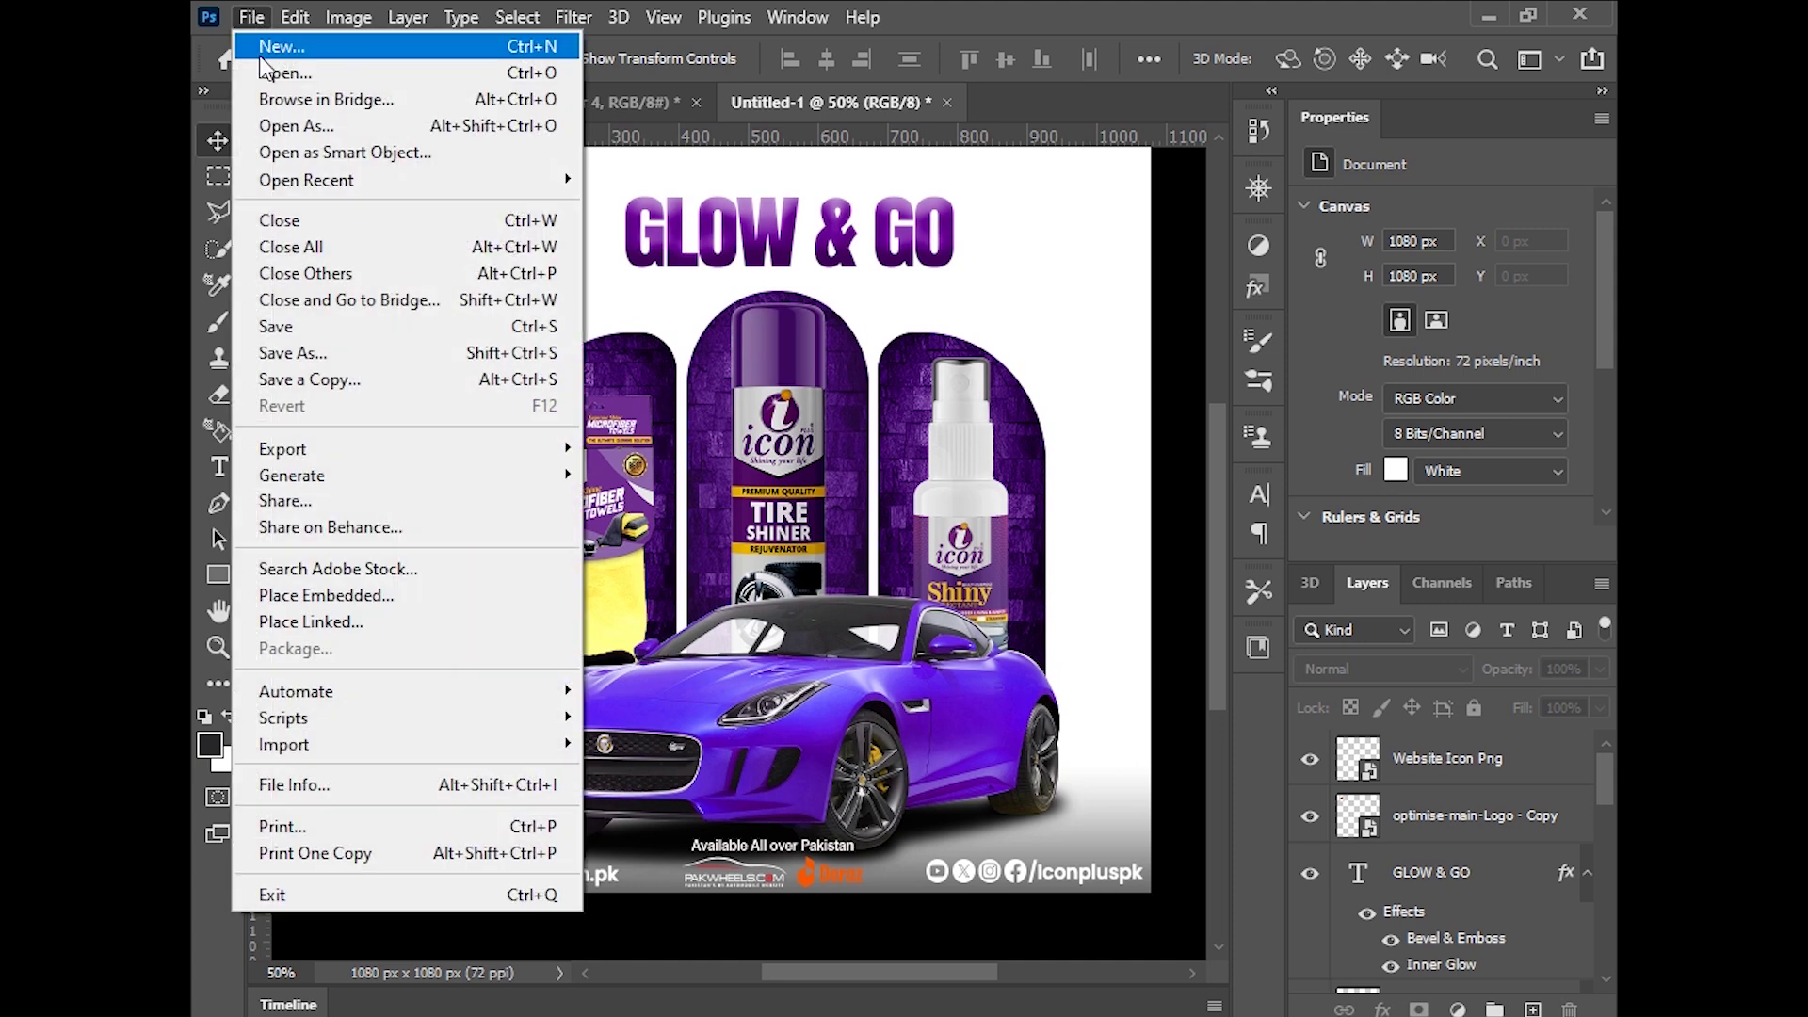
left_click(292, 326)
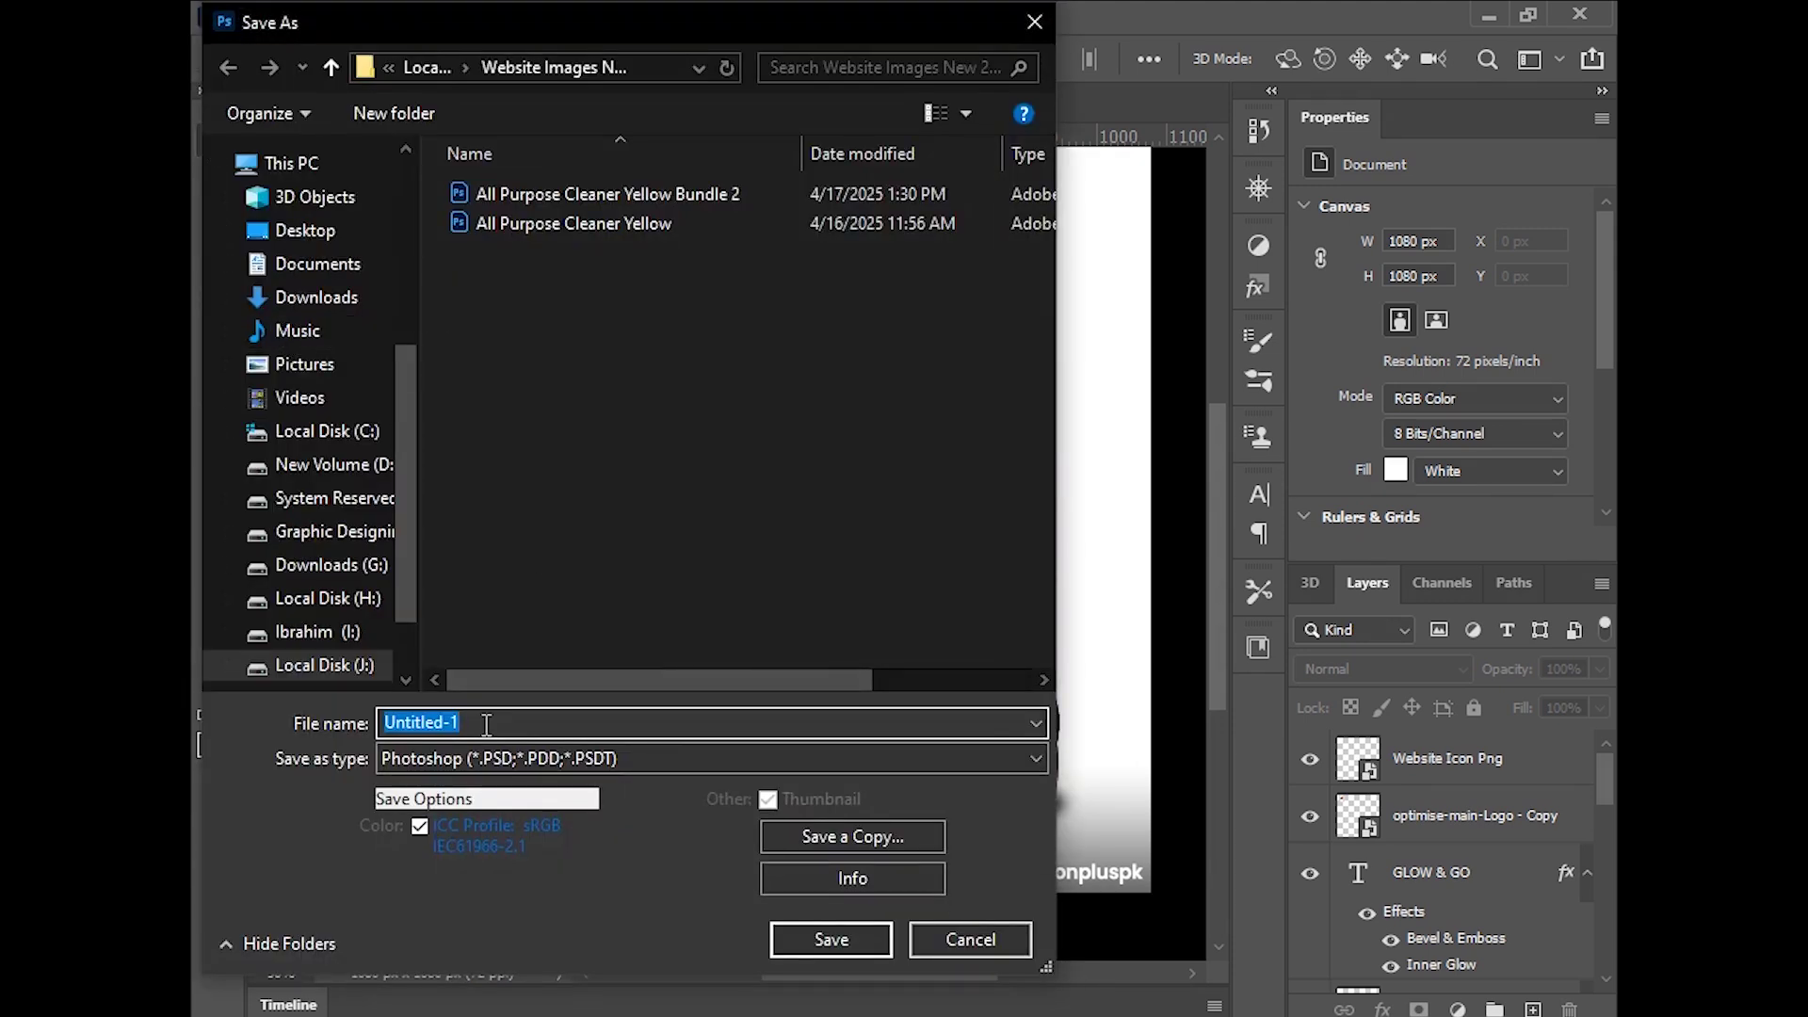
left_click(486, 724)
key("BackSpace")
key("BackSpace")
key("BackSpace")
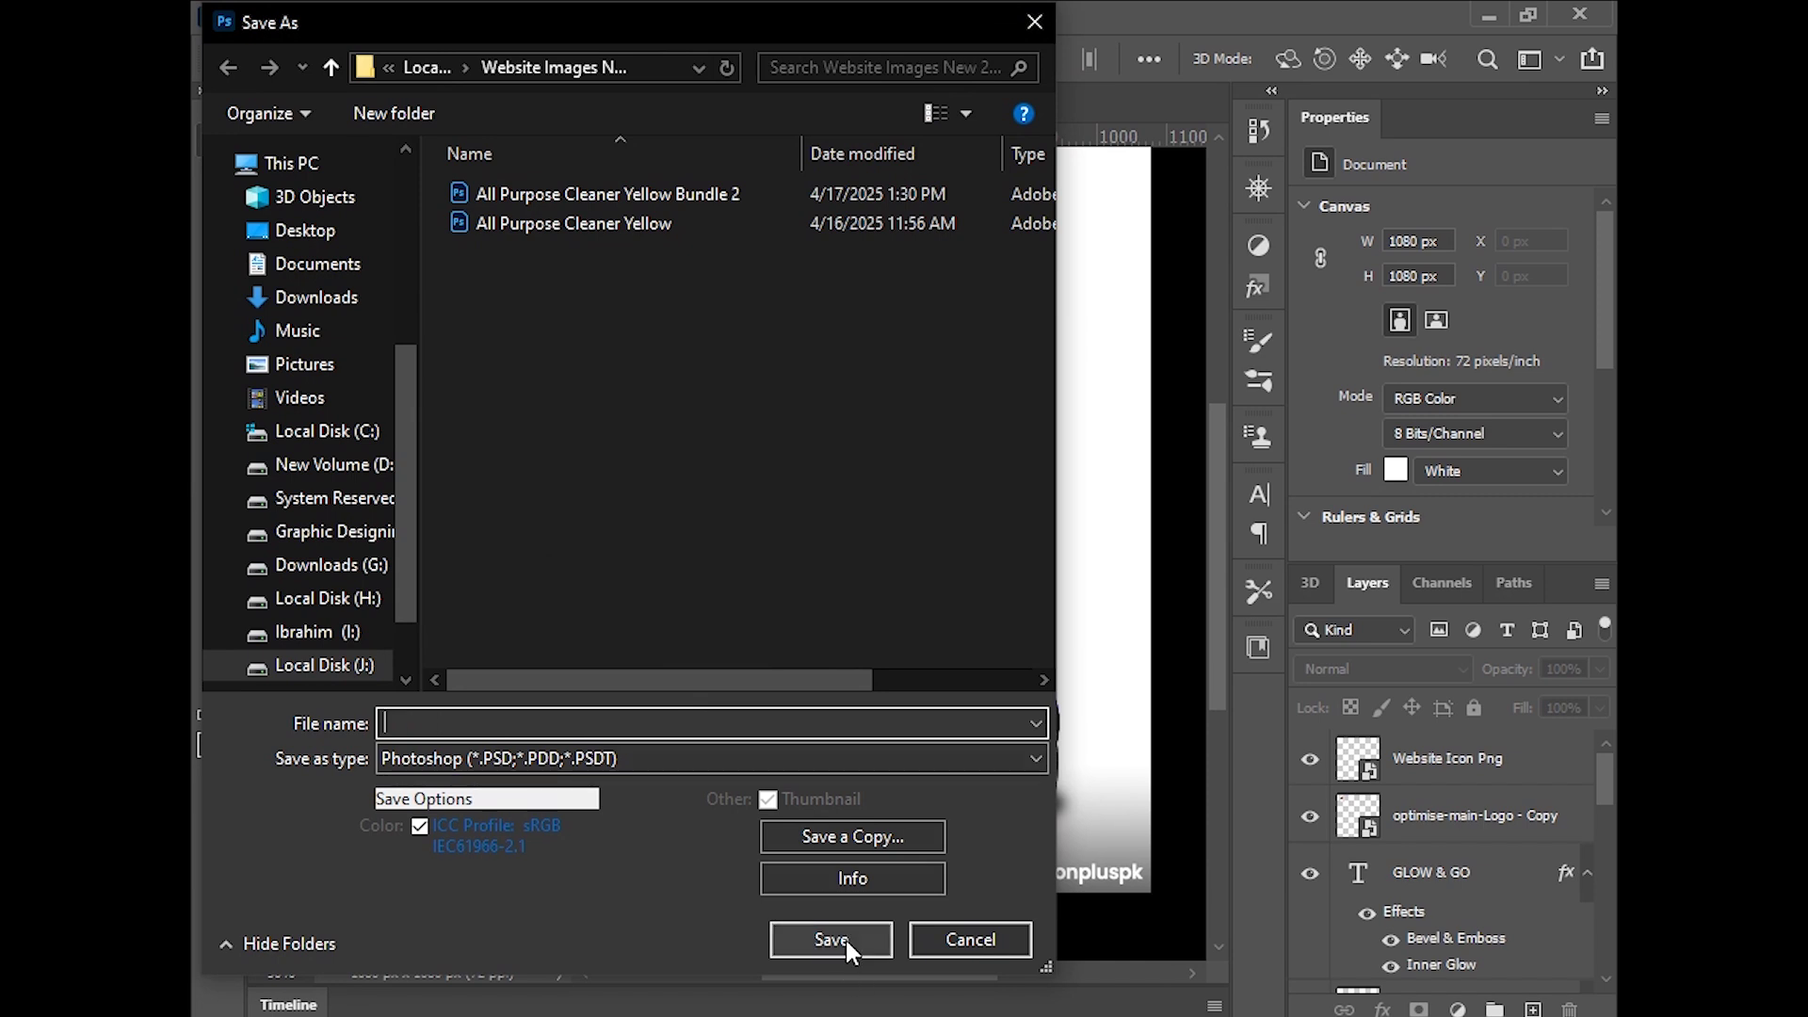
type("Social Media")
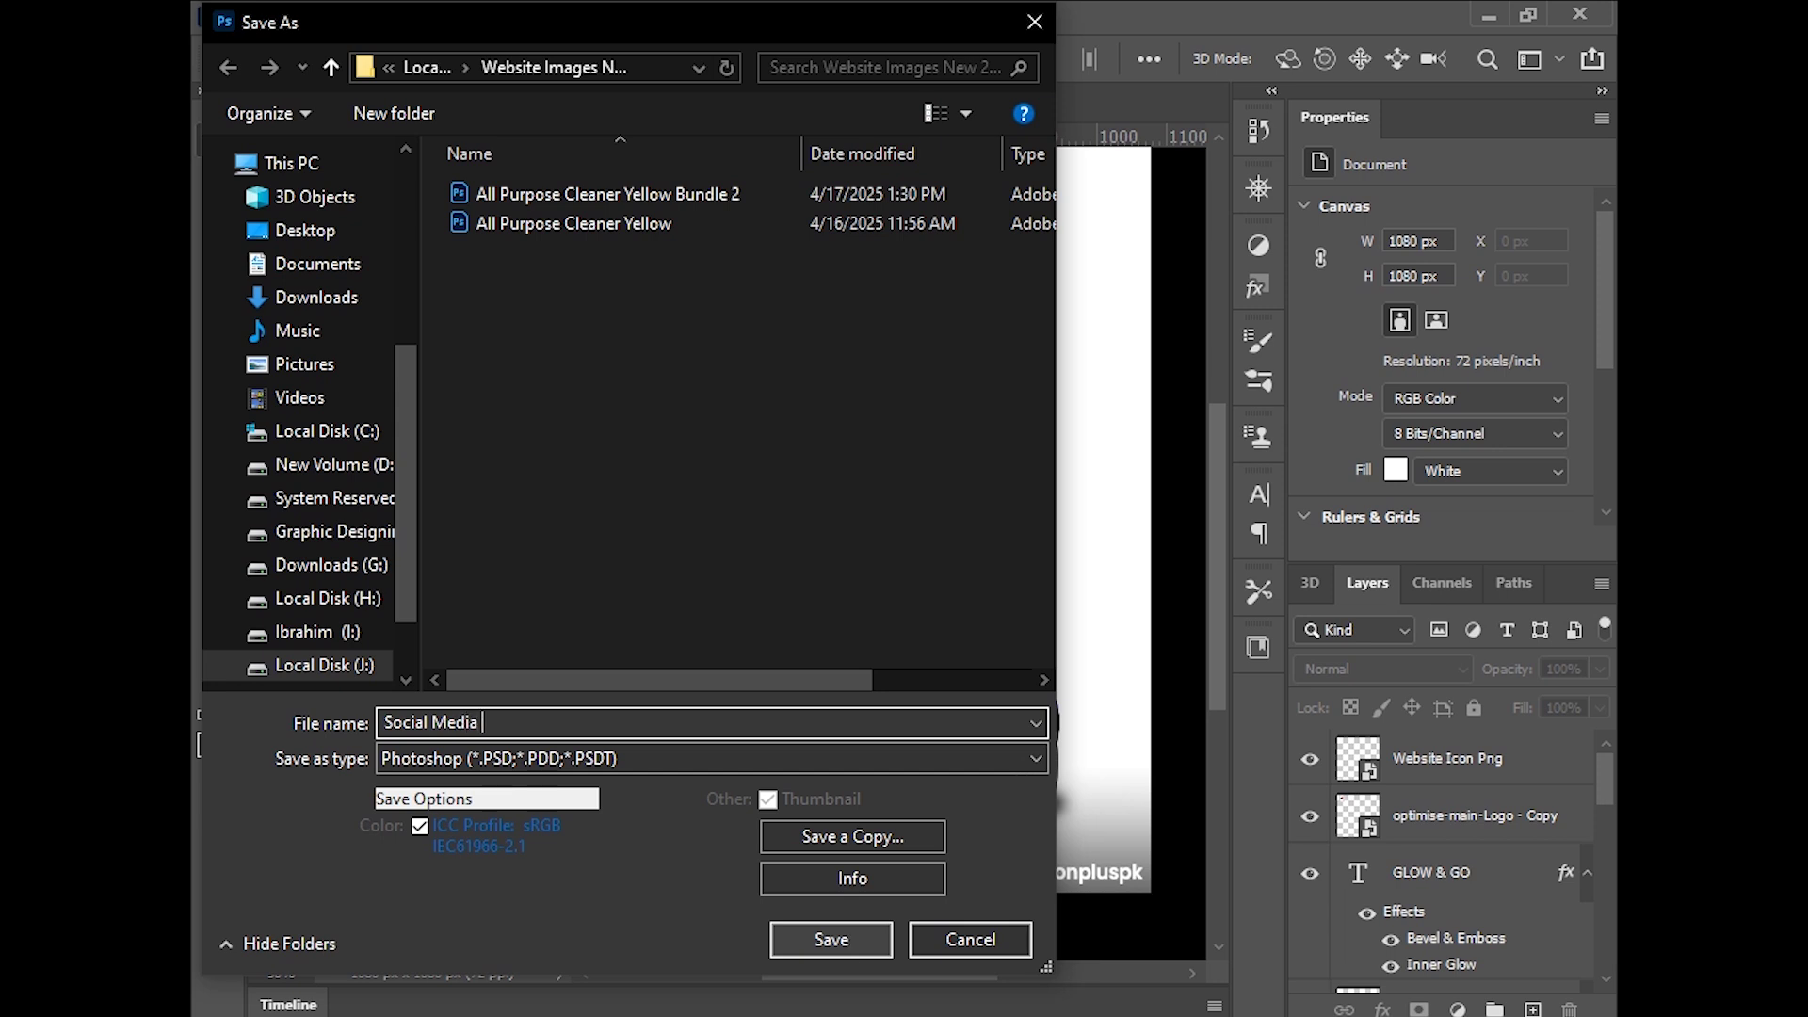